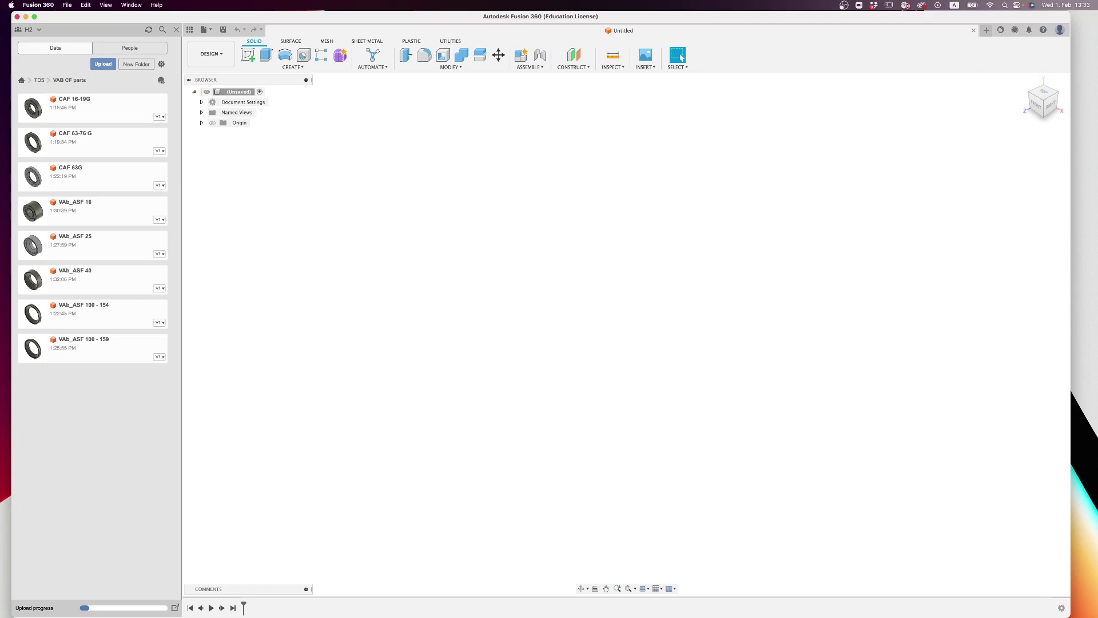
click(403, 615)
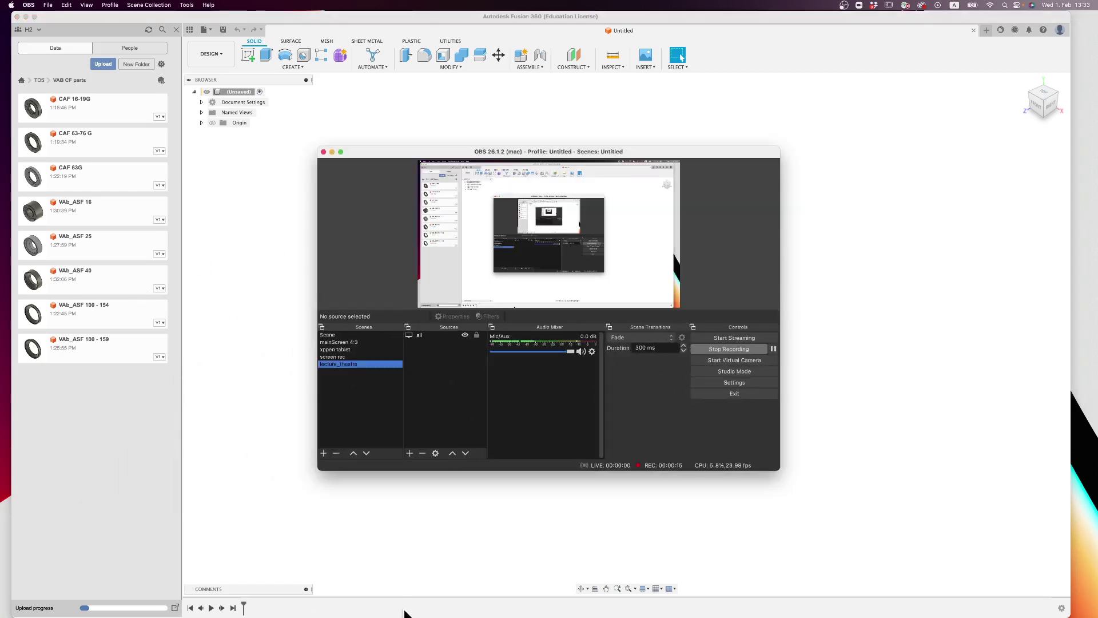
click(332, 152)
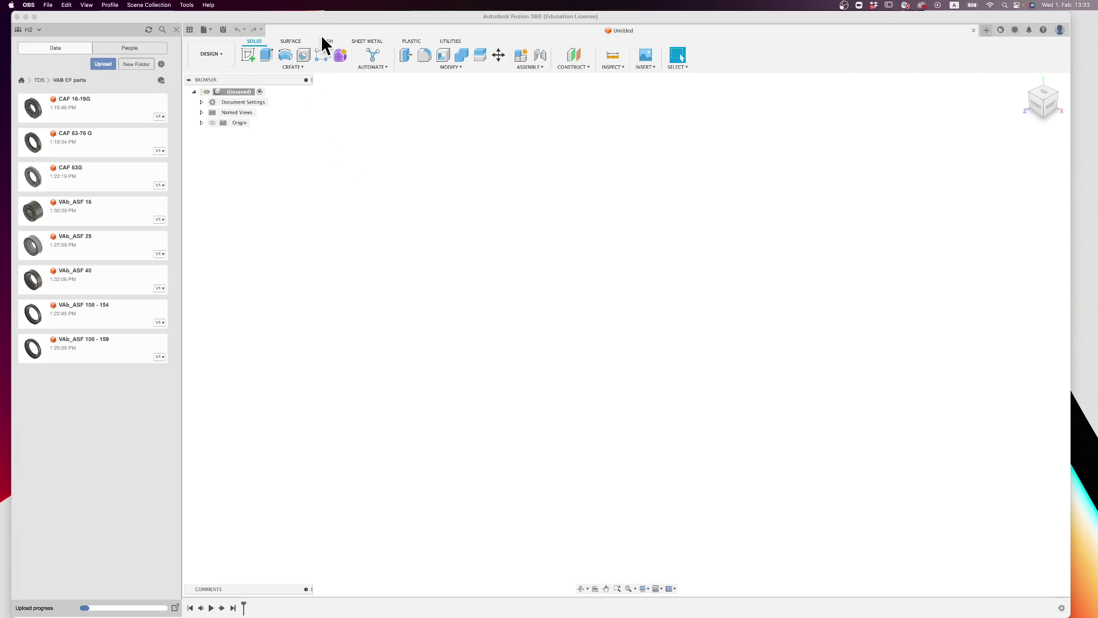
drag(344, 12, 342, 14)
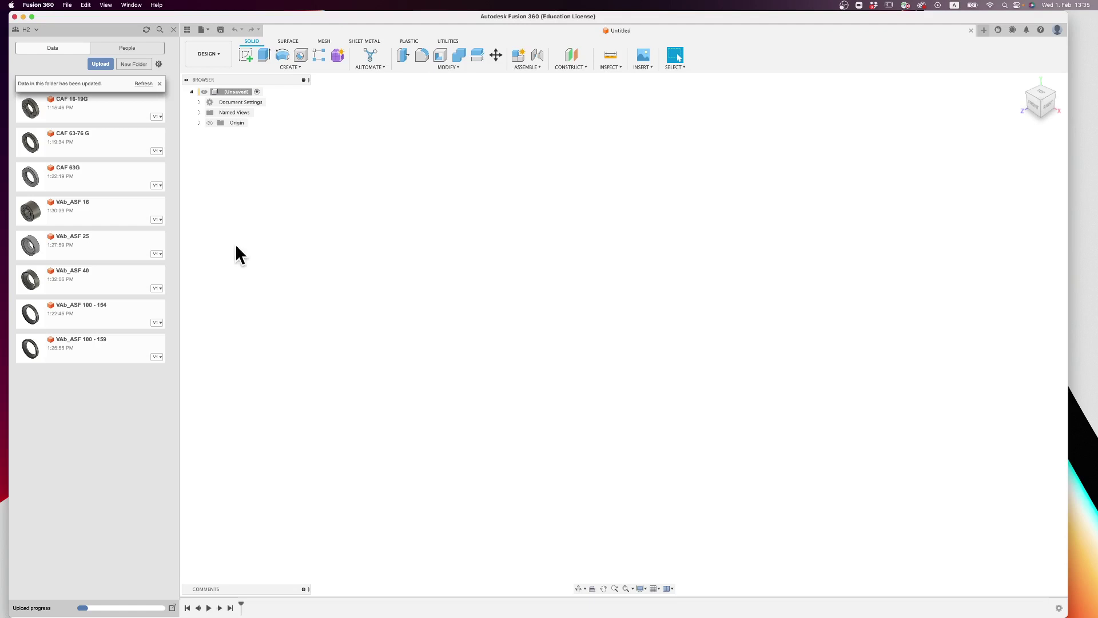
Step: Start a new sketch on the front origin plane
click(251, 55)
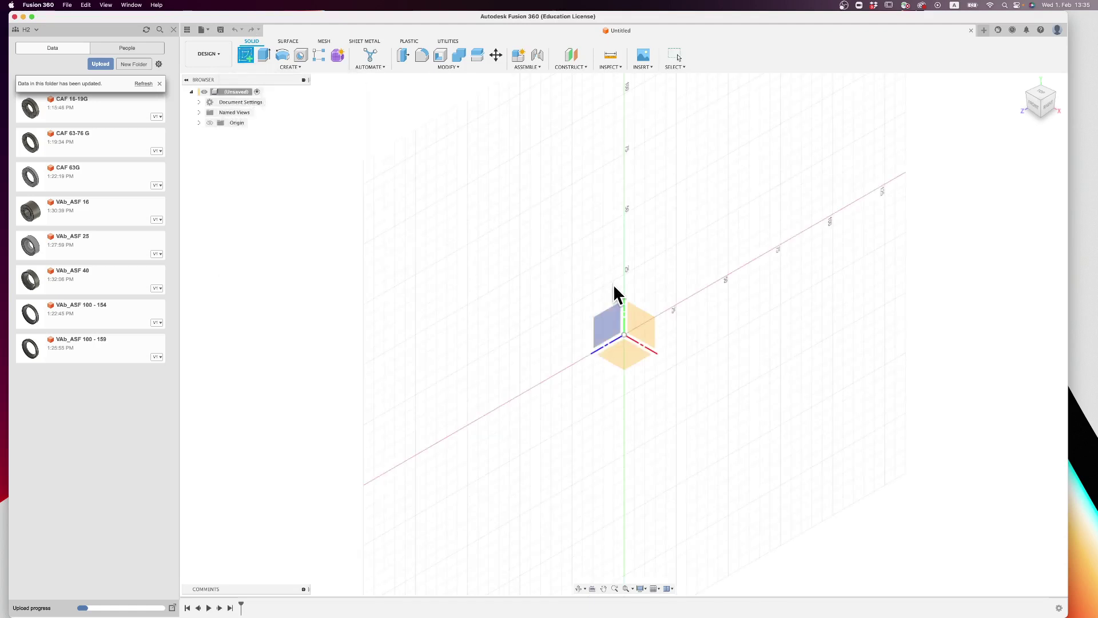
click(647, 335)
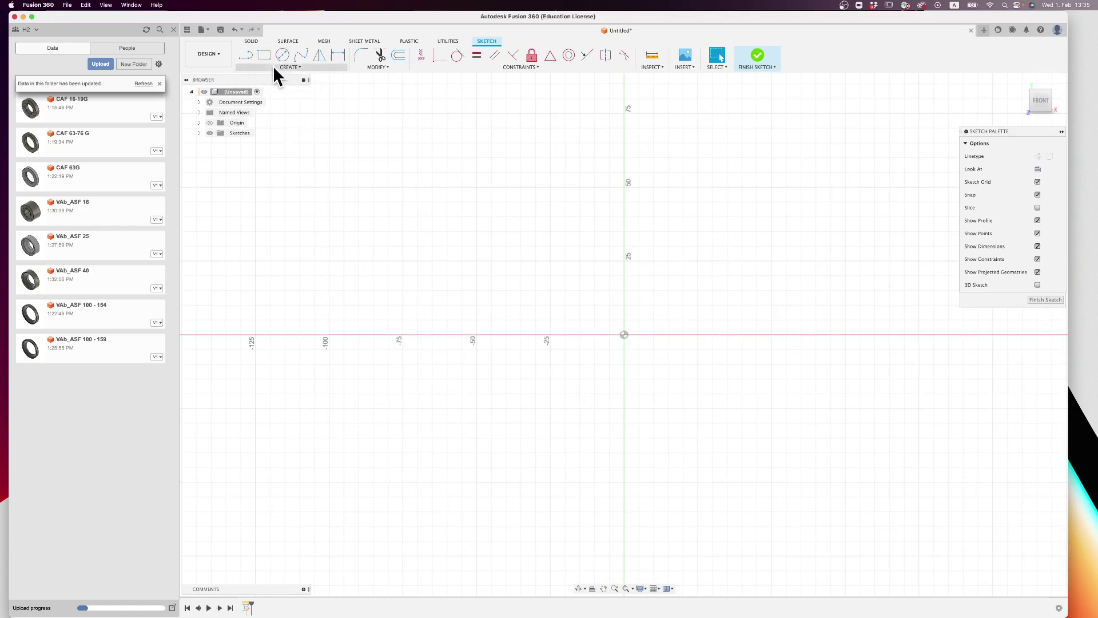
Step: Draw a vertical line 75 mm long straight up from the origin
key(l)
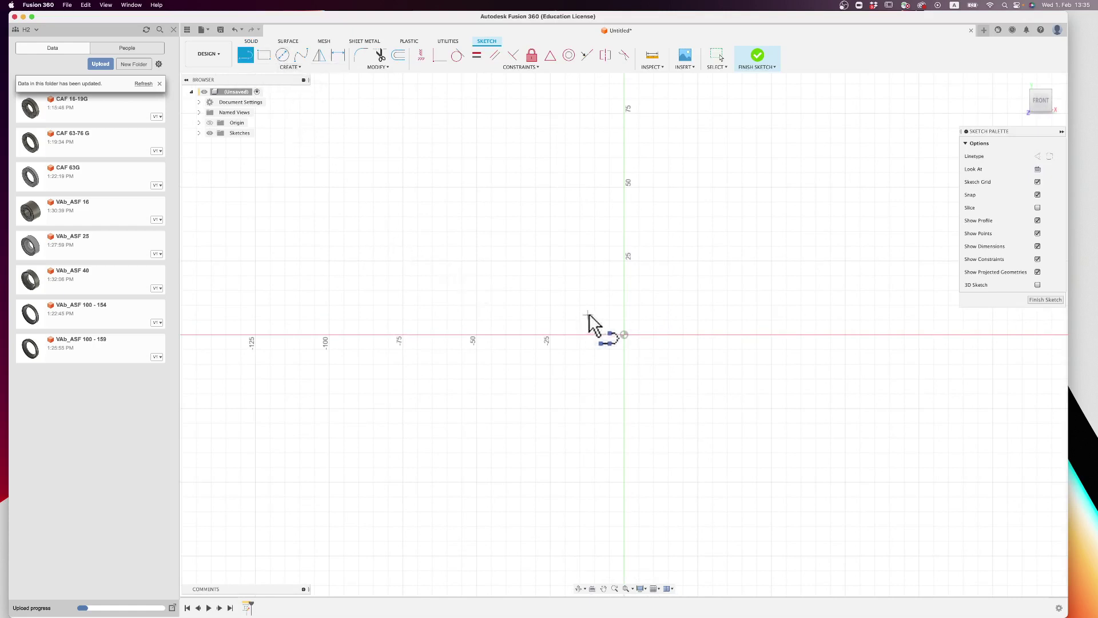
click(624, 335)
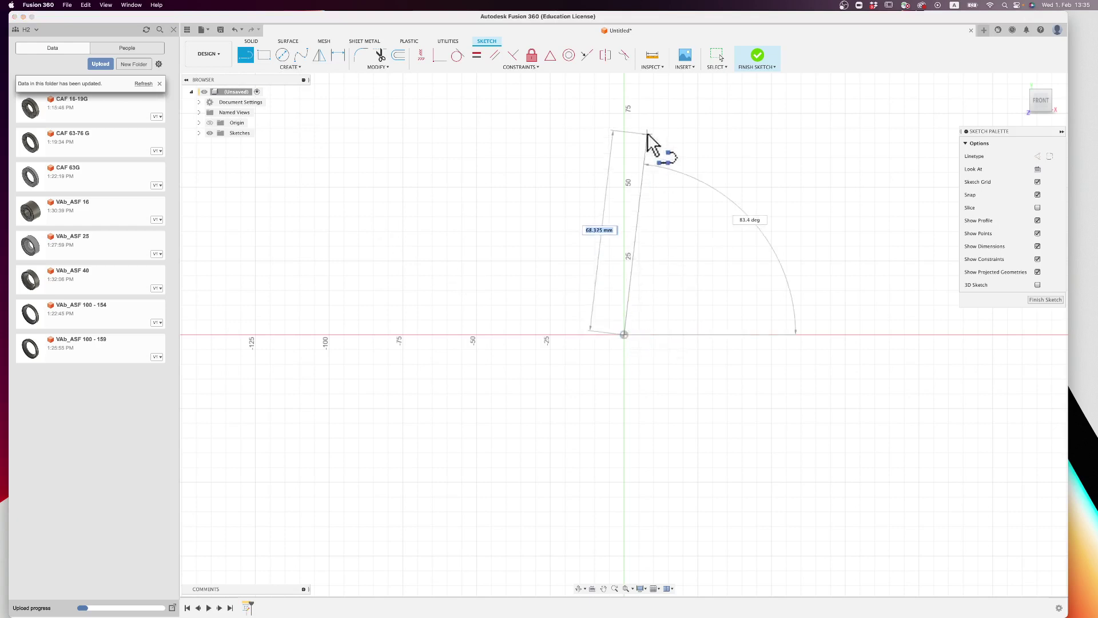
click(624, 113)
key(Escape)
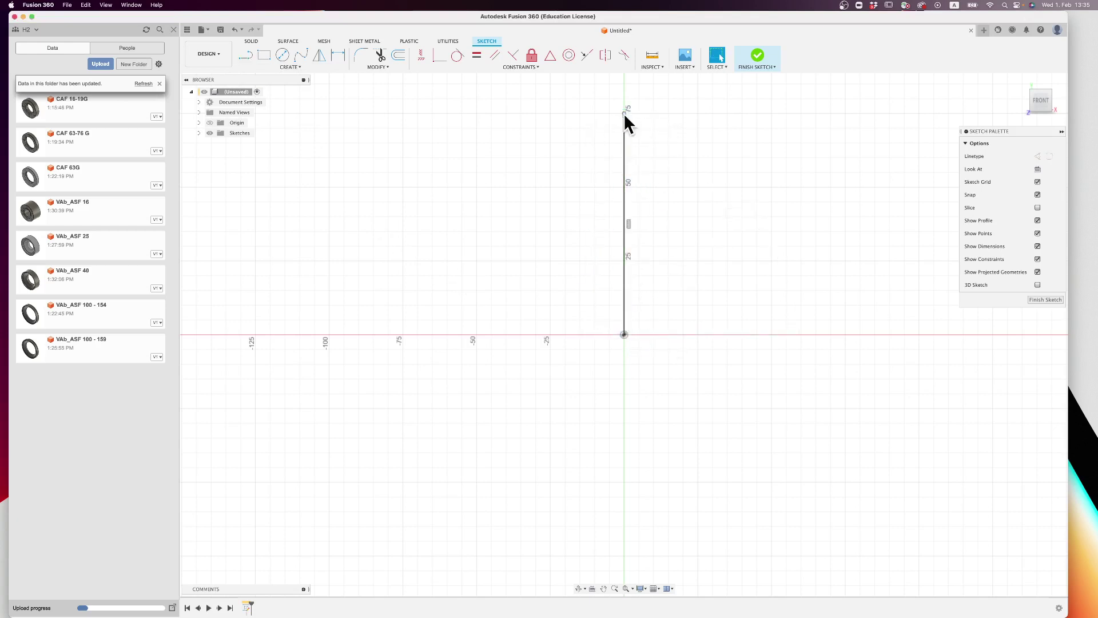
Step: Toggle the vertical line to construction, stretch its upper end to a length of about 129 mm, and toggle it back to normal
click(624, 138)
key(x)
scroll(650, 209, up, 3)
scroll(650, 209, down, 5)
scroll(649, 207, down, 1)
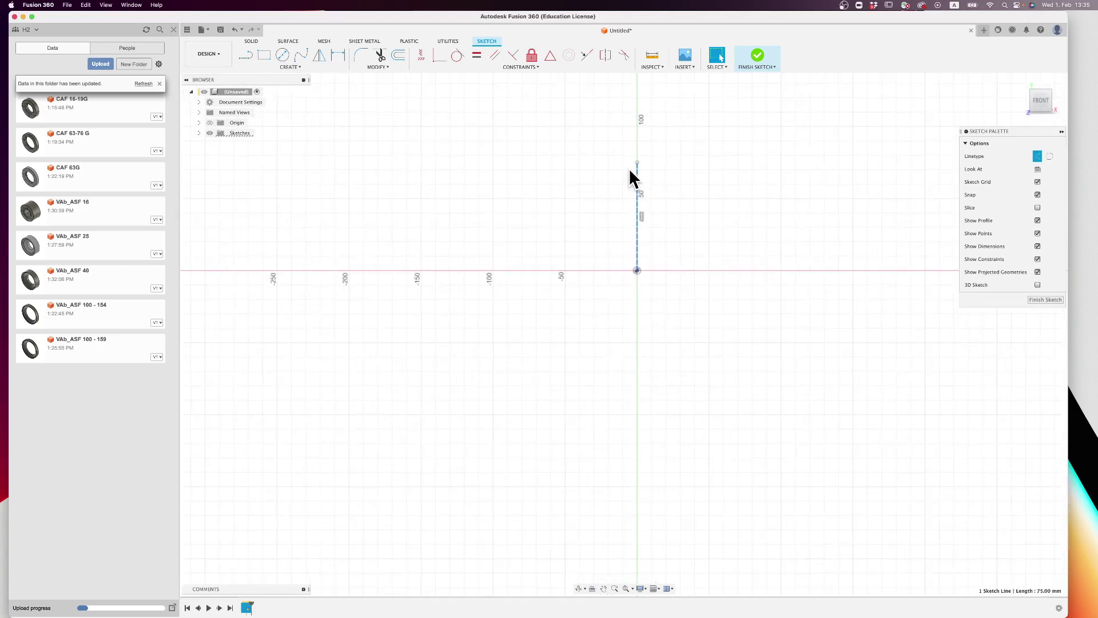
drag(637, 163, 642, 86)
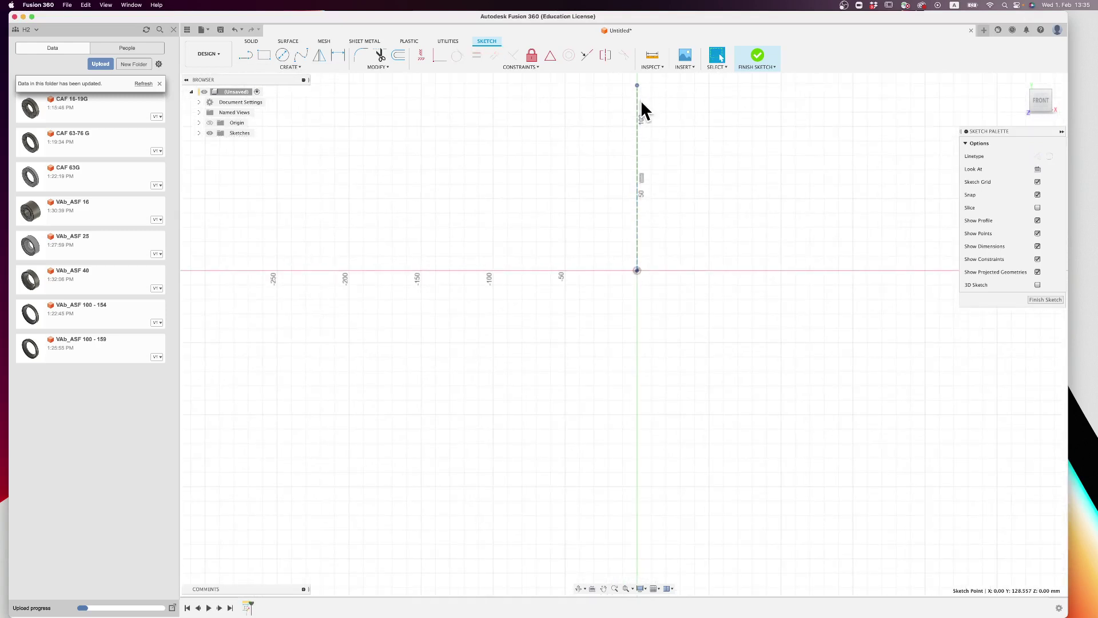
click(637, 124)
key(x)
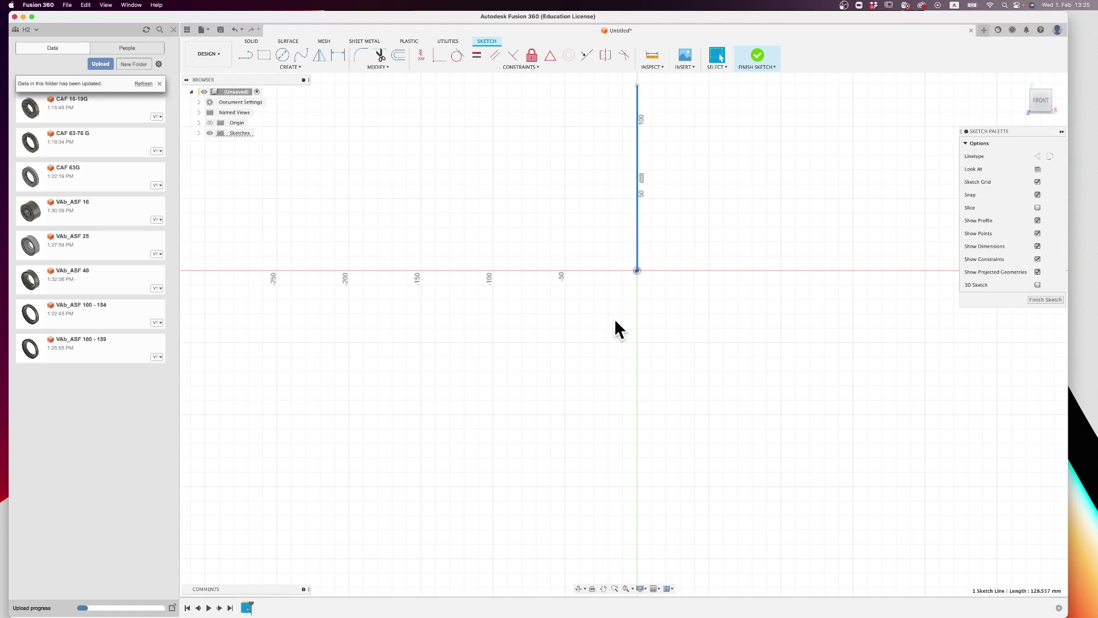
Step: Close a 60 mm wide rectangle with three lines from the vertical line's upper end back to the origin
scroll(606, 370, down, 3)
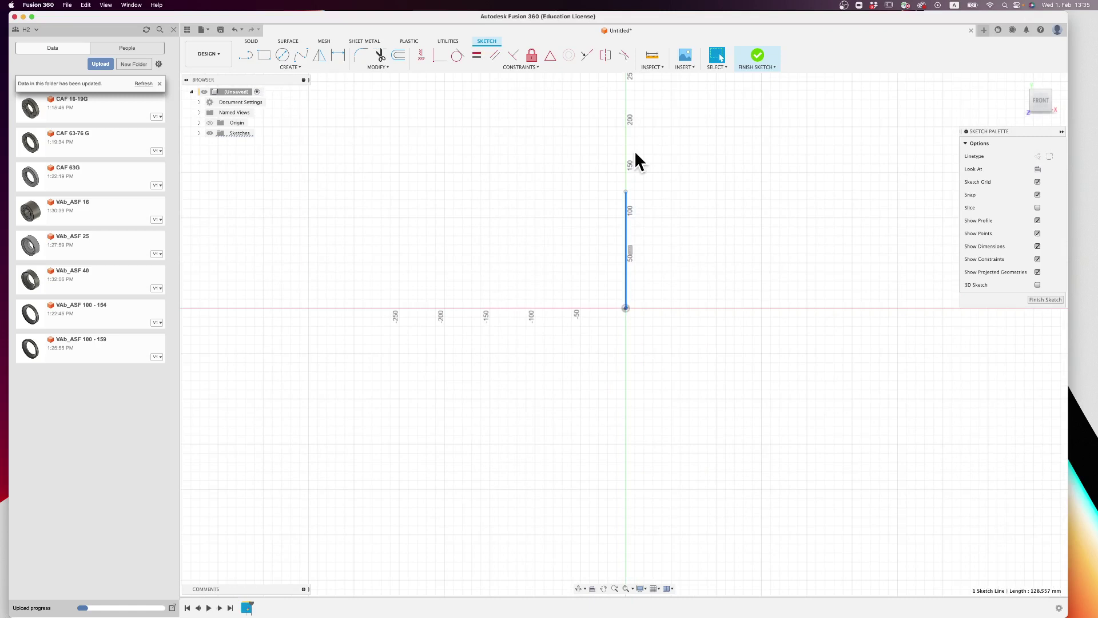
key(l)
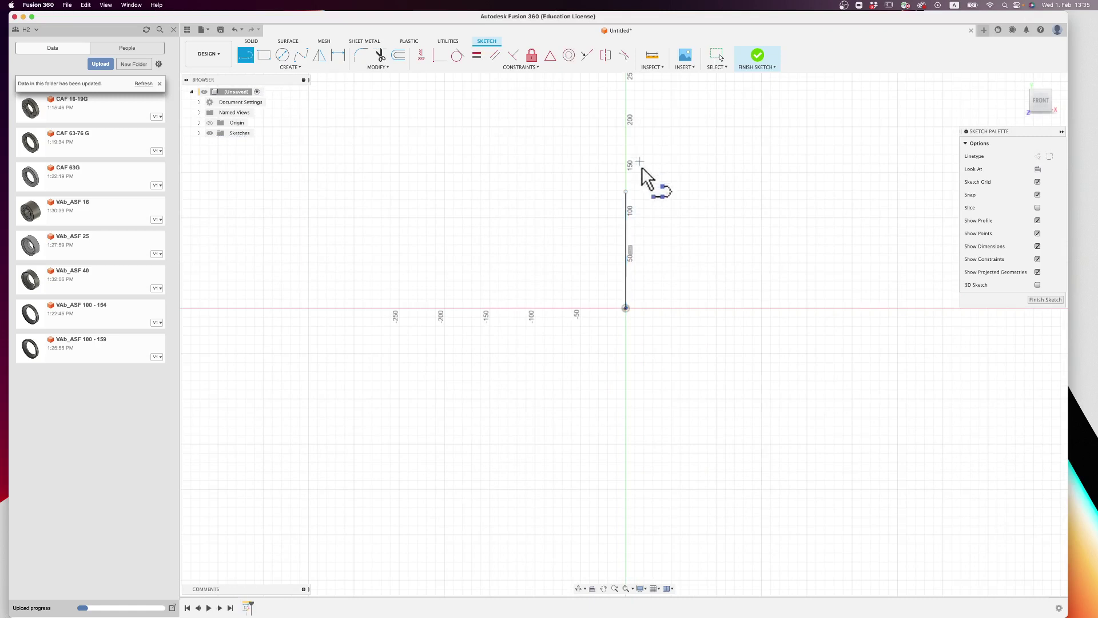
click(626, 192)
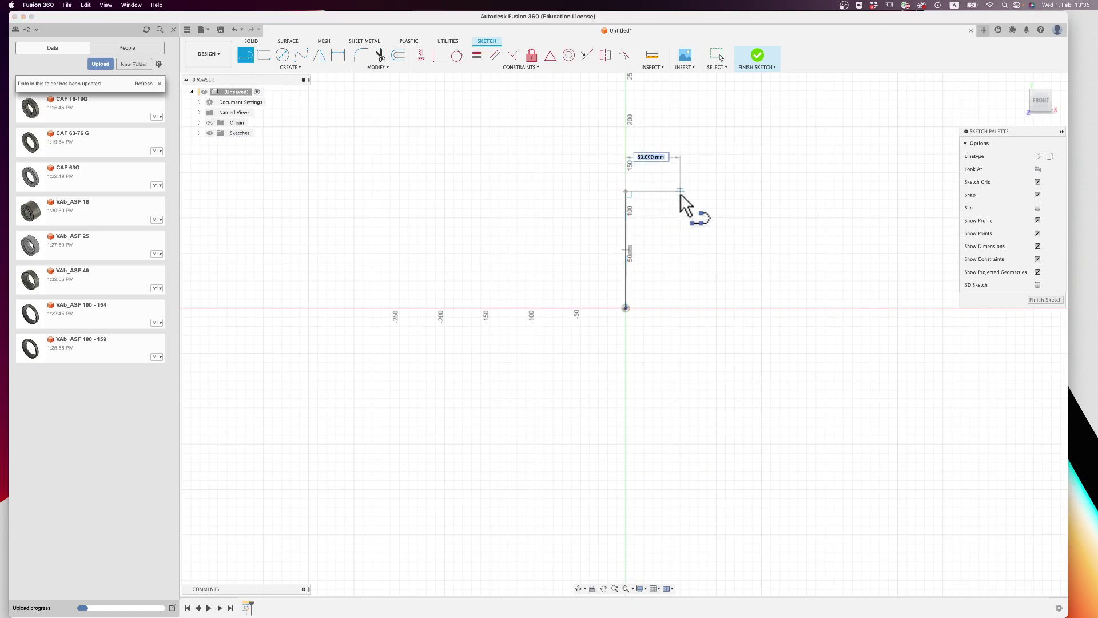
click(681, 193)
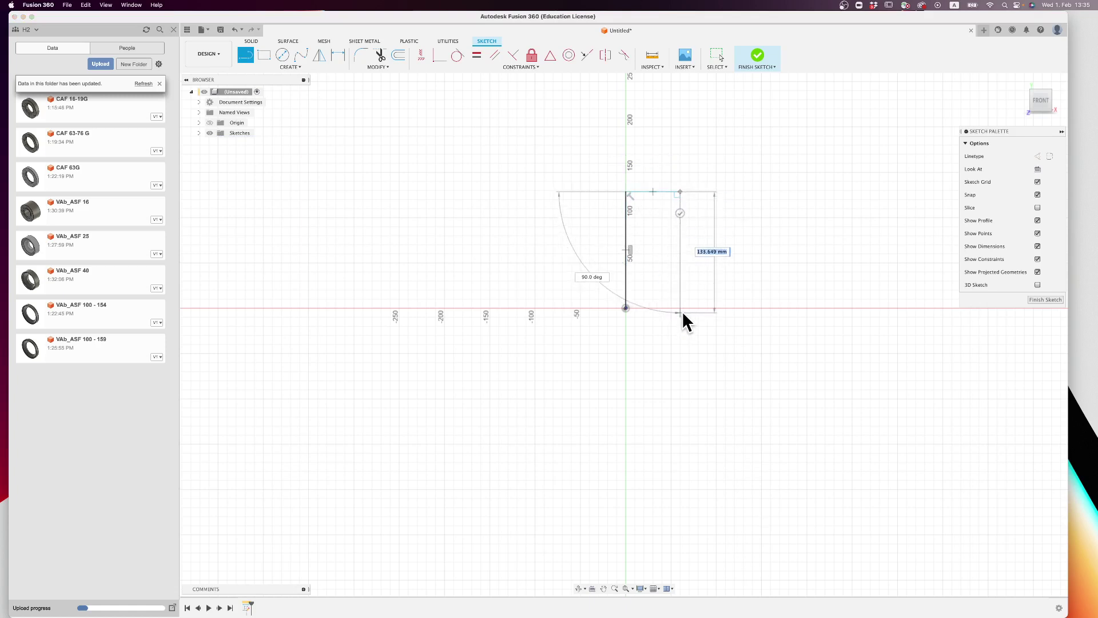
click(681, 308)
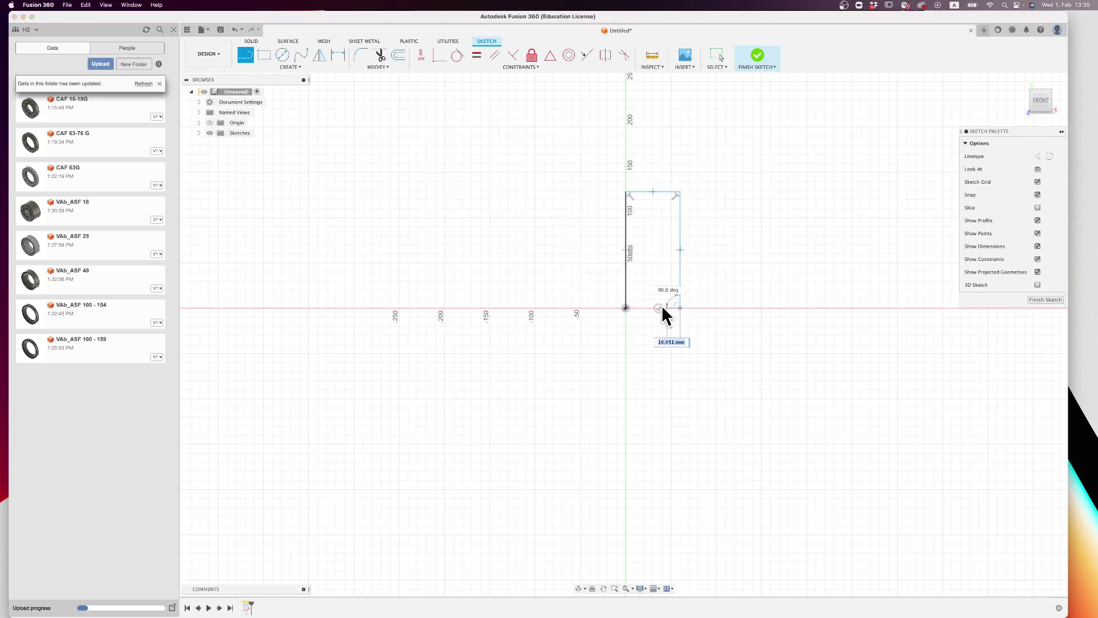
click(627, 307)
key(Escape)
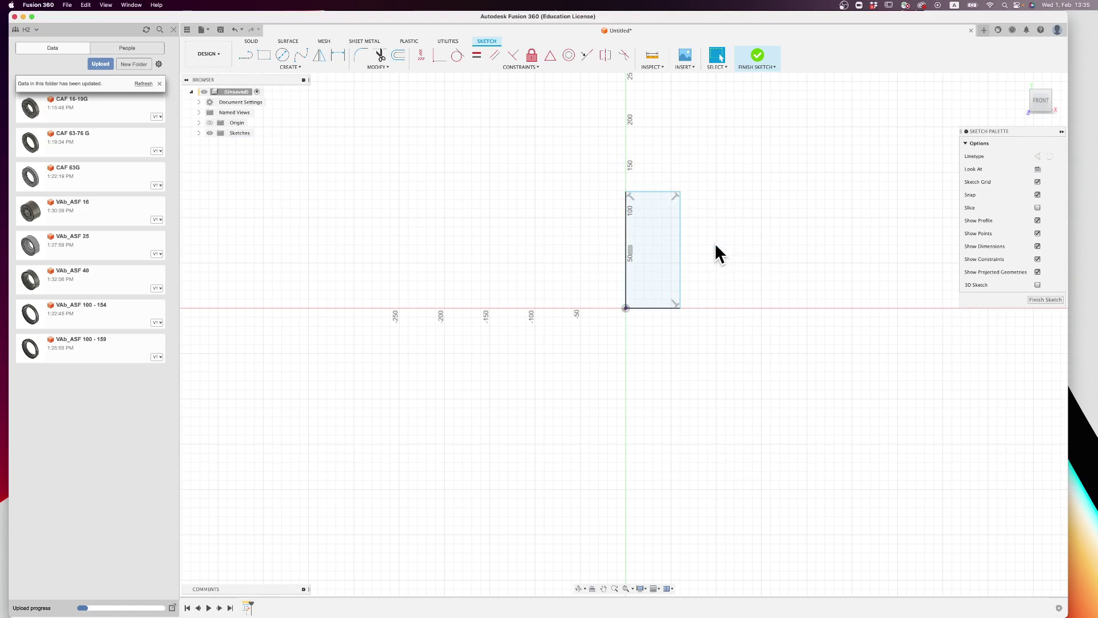
Step: Delete all lines of the closed rectangular profile at the origin
click(657, 308)
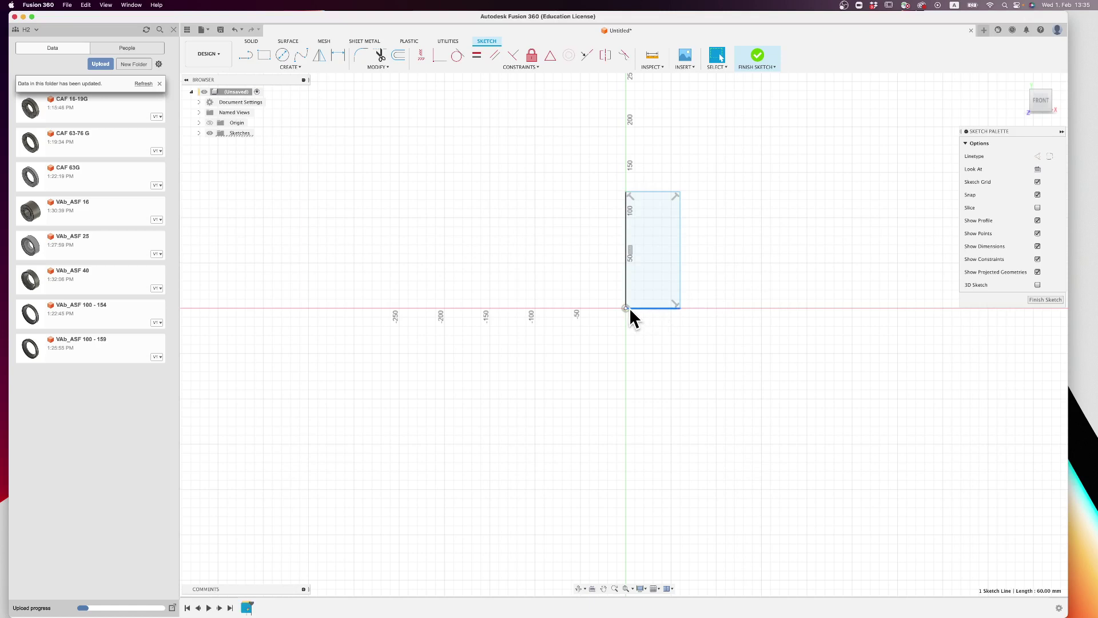
click(626, 308)
click(612, 318)
click(634, 307)
click(627, 296)
click(628, 308)
drag(657, 277, 575, 356)
key(Delete)
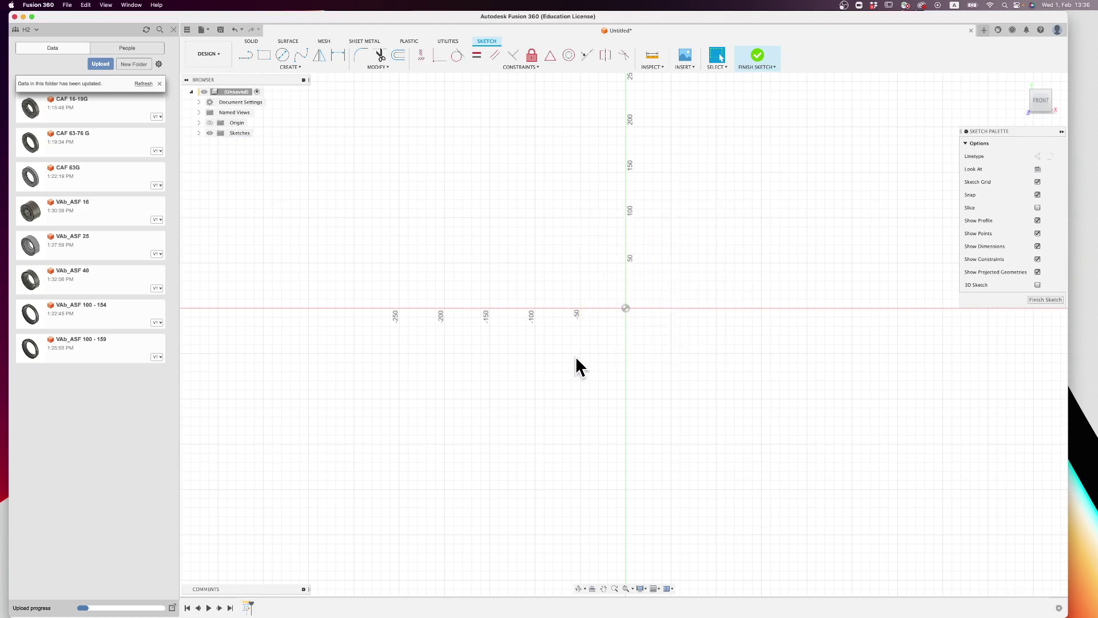
Step: Draw an upright two-point rectangle above the horizontal axis, with its left side along the vertical axis
key(r)
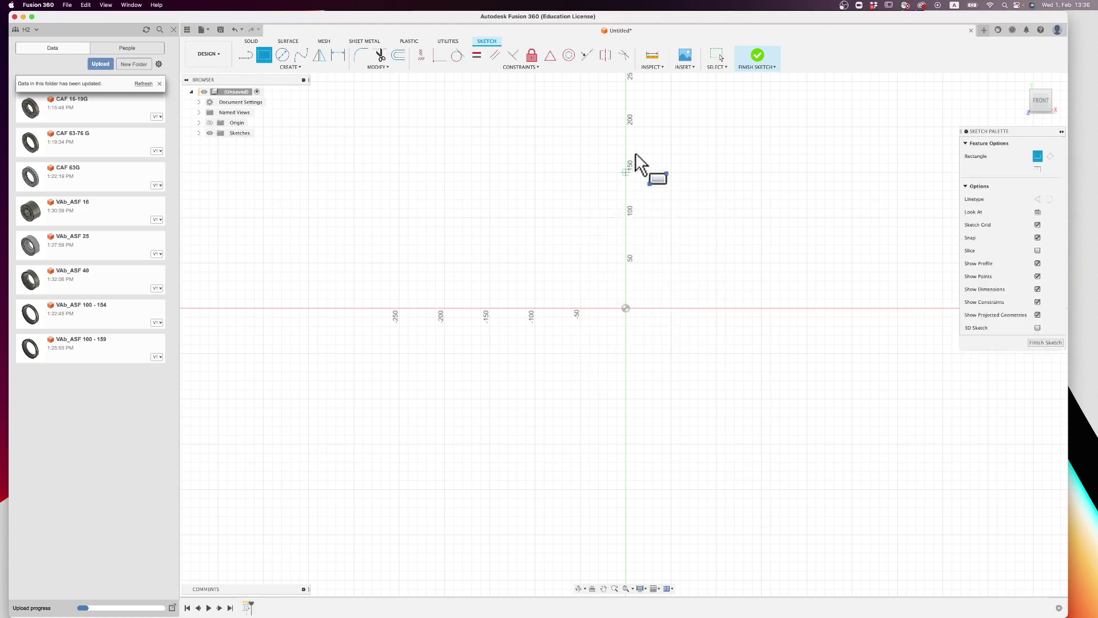
click(625, 170)
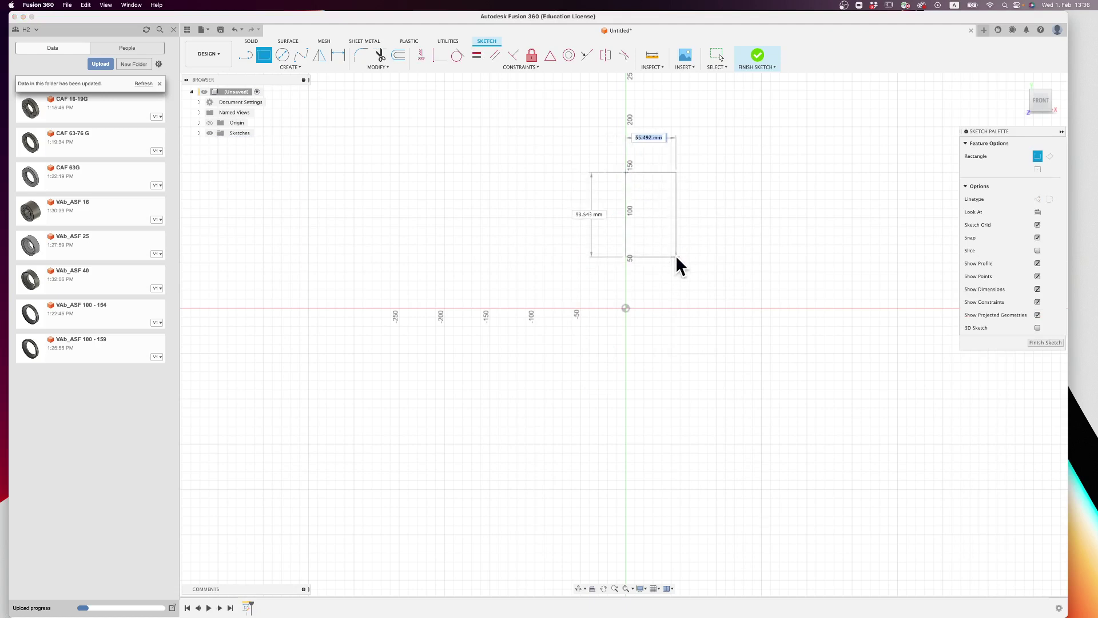
click(692, 276)
key(Escape)
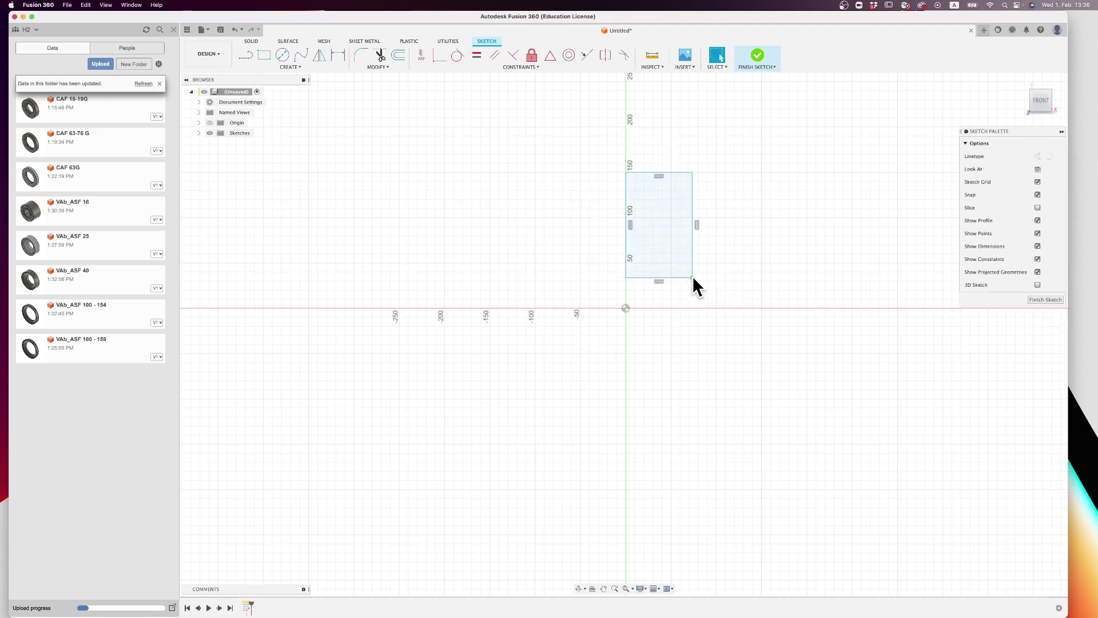
Step: Apply a coincident constraint between the rectangle's left side and the origin
click(439, 55)
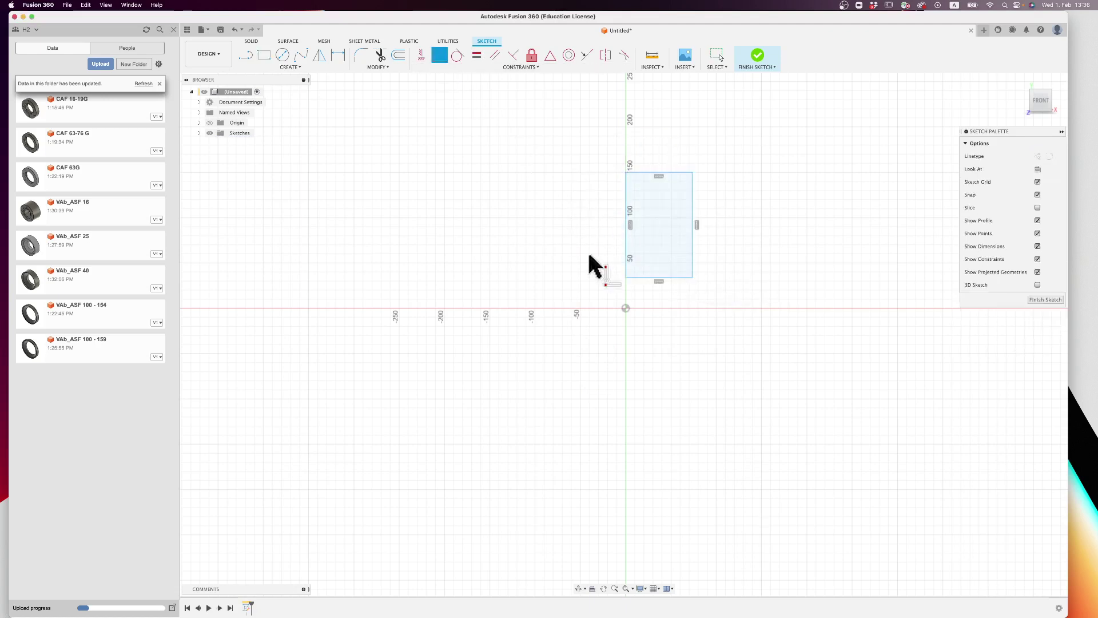
click(625, 256)
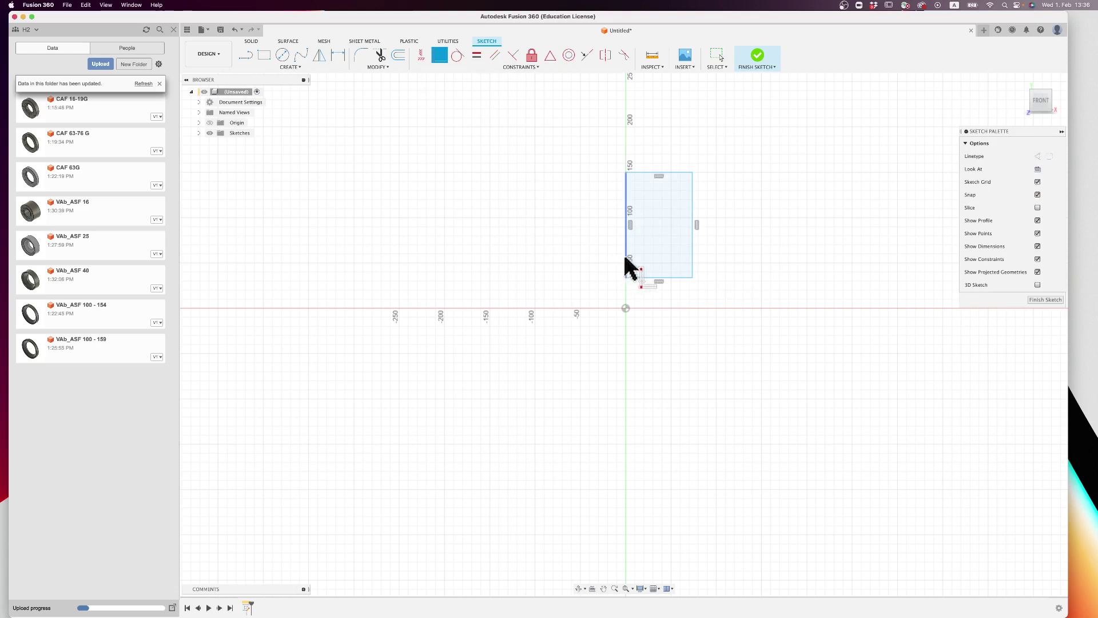
click(625, 309)
key(Escape)
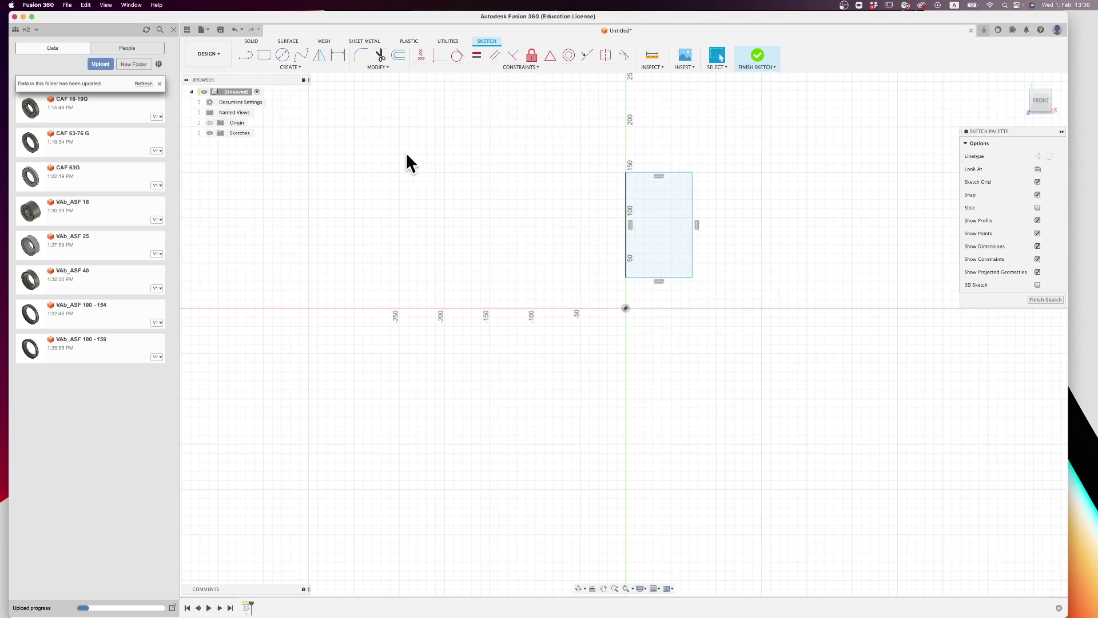
Step: Open the CAF 63-76 G part and measure the distance between its narrow inner shoulder face and the flange's opposite face
double_click(79, 141)
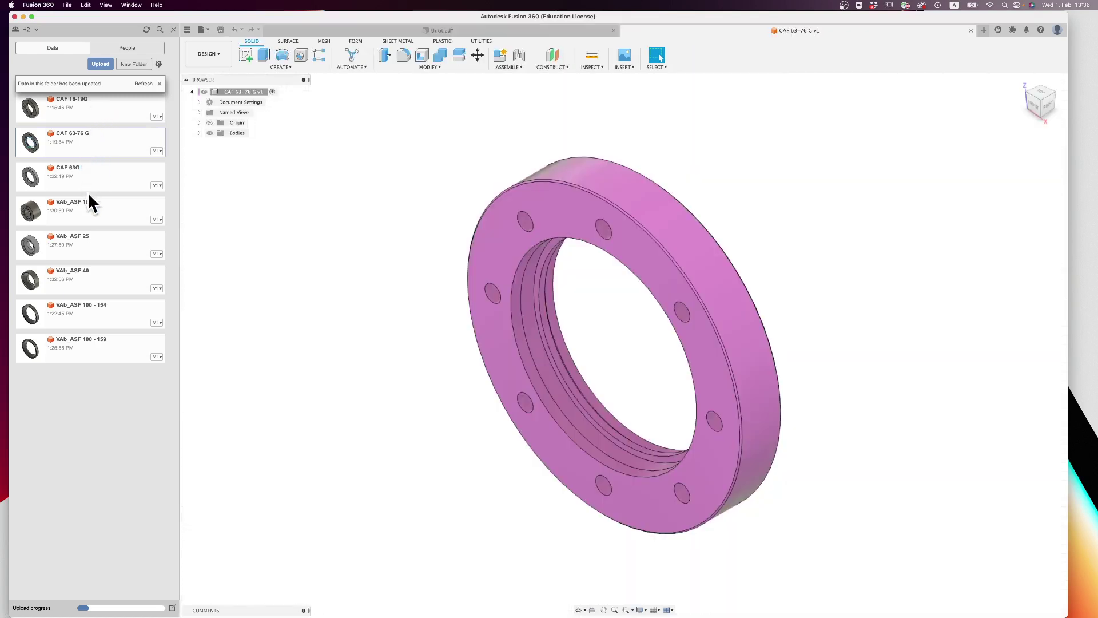
drag(1051, 109, 1024, 91)
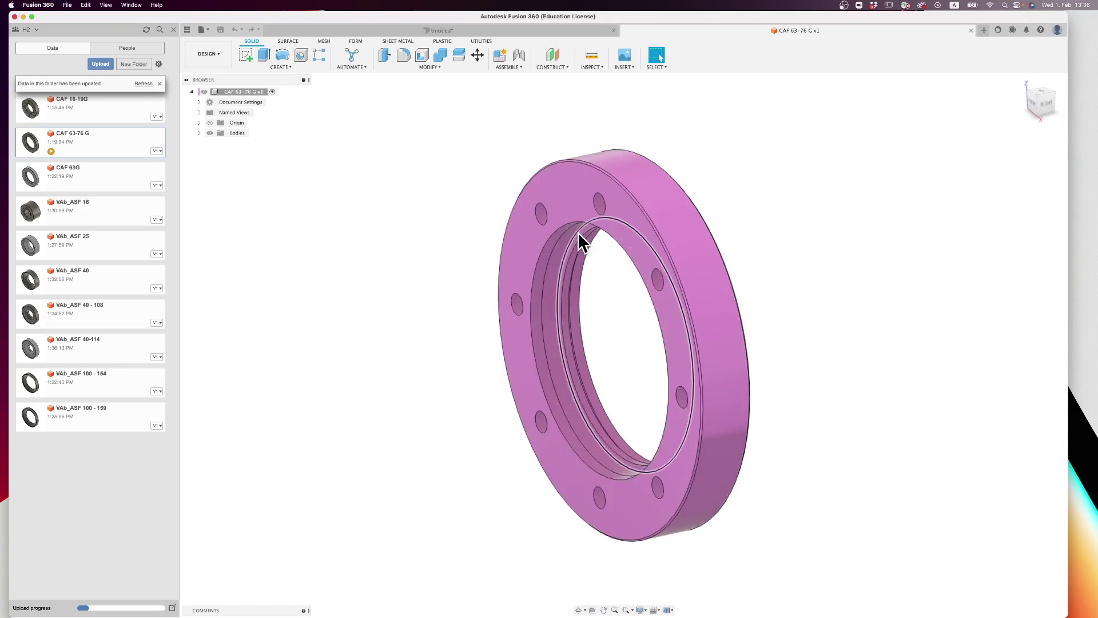
scroll(578, 231, up, 3)
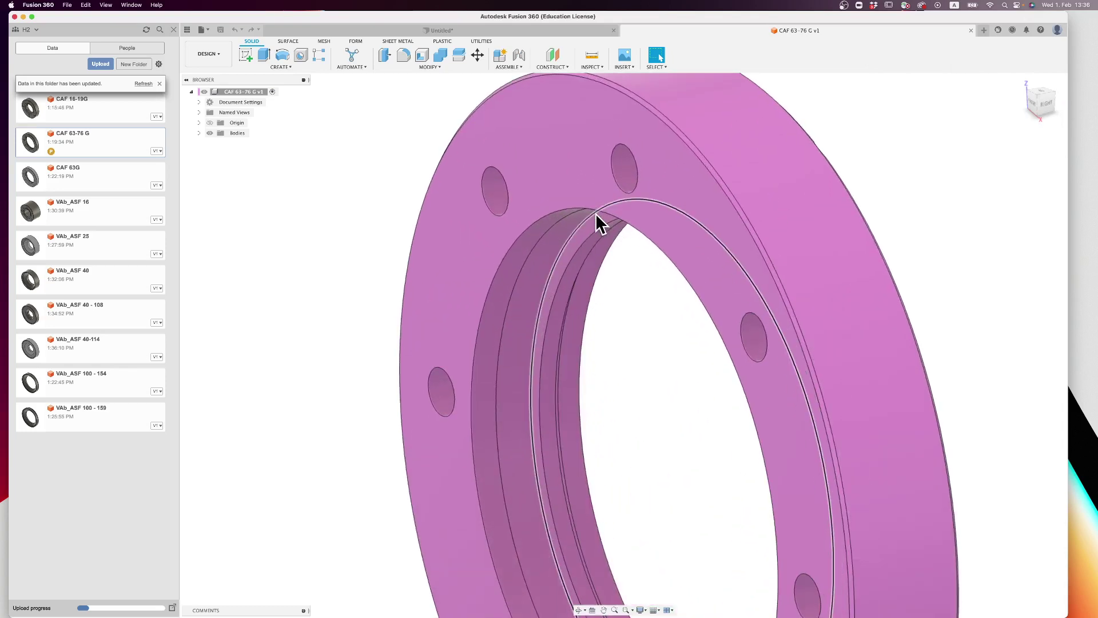
click(598, 222)
scroll(598, 222, down, 5)
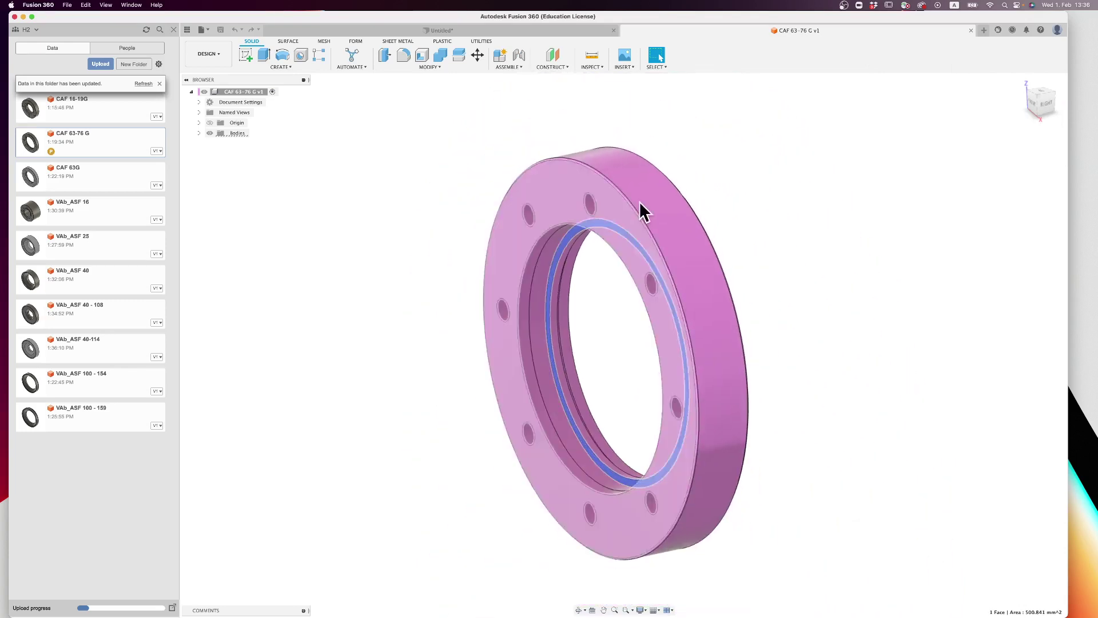
drag(997, 112, 936, 153)
shift+click(680, 193)
shift+middle_drag(1075, 112, 1096, 132)
drag(1040, 103, 1066, 109)
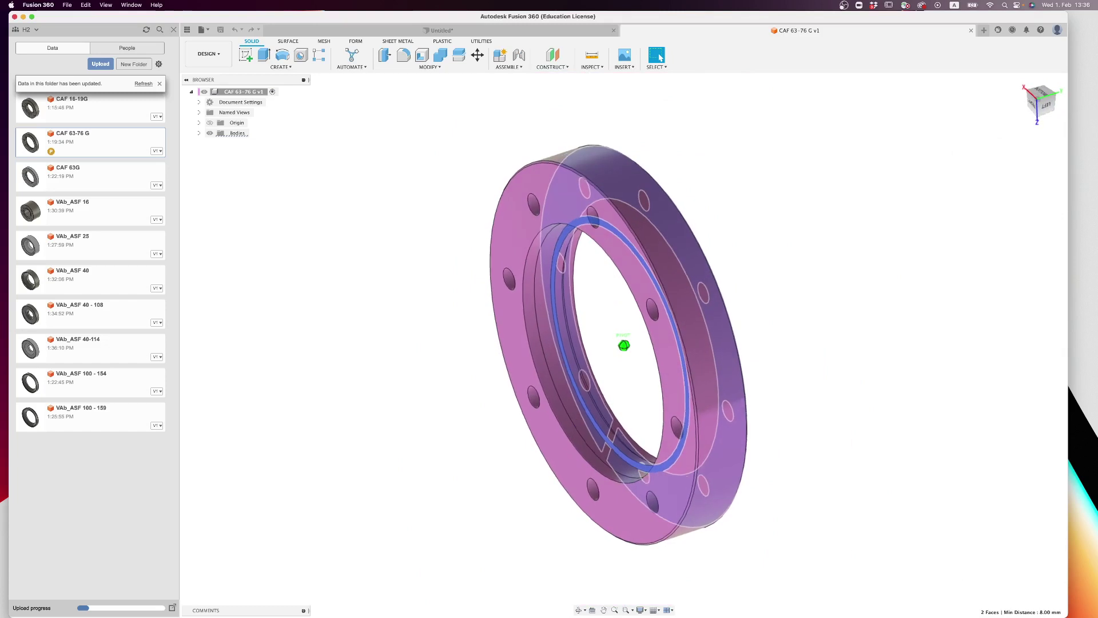
click(849, 155)
Step: Return to the untitled design and add a user parameter named CF63_flangeOffset with a value of 8 mm
click(440, 32)
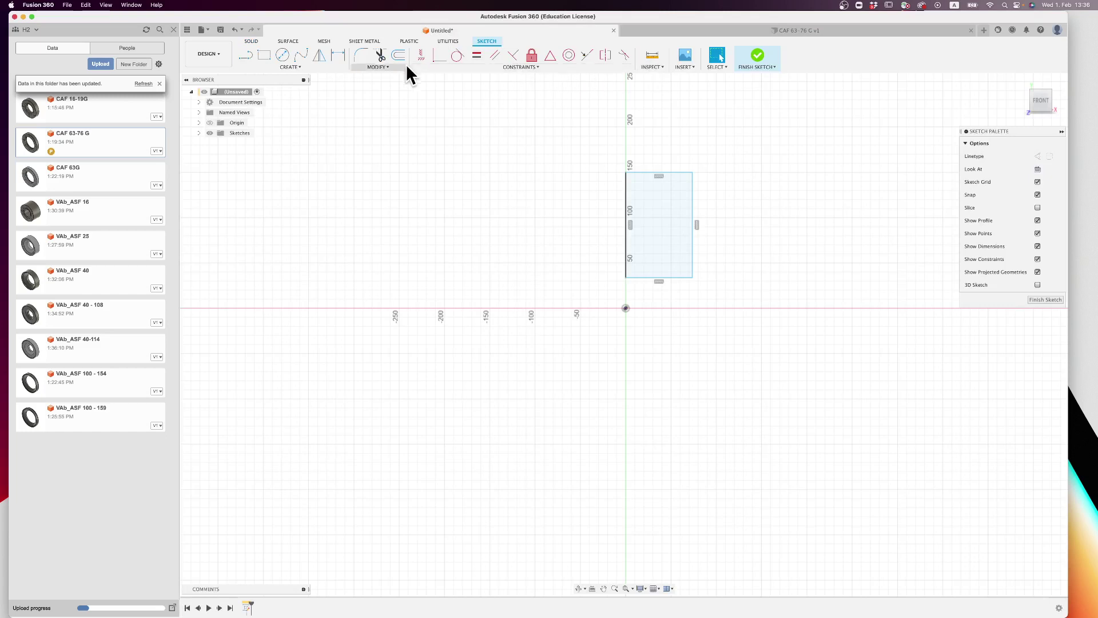
click(366, 67)
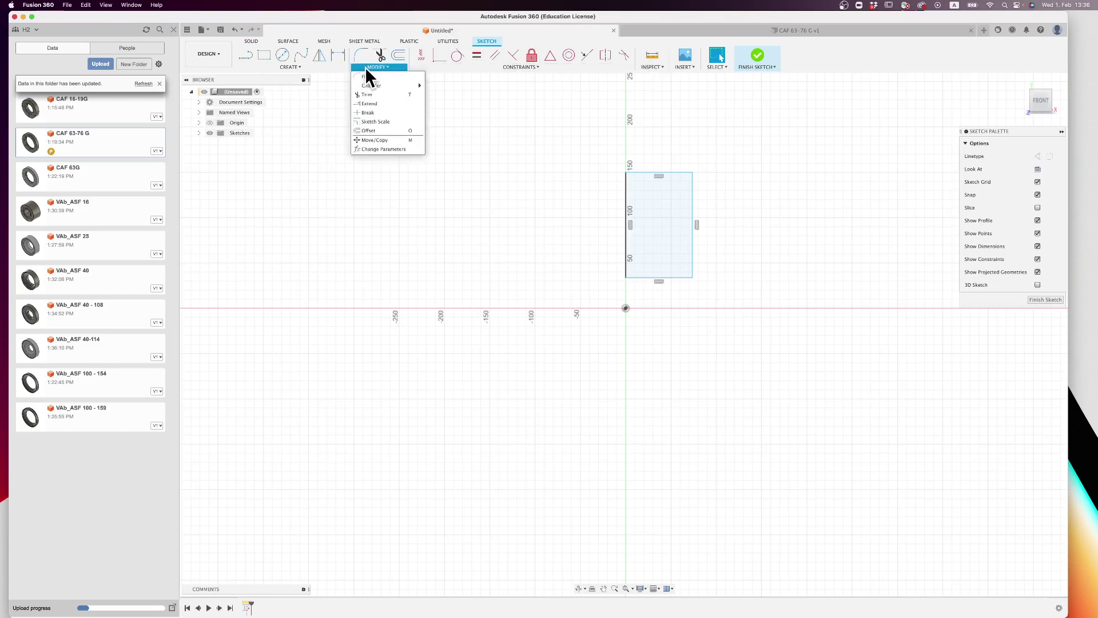
click(402, 149)
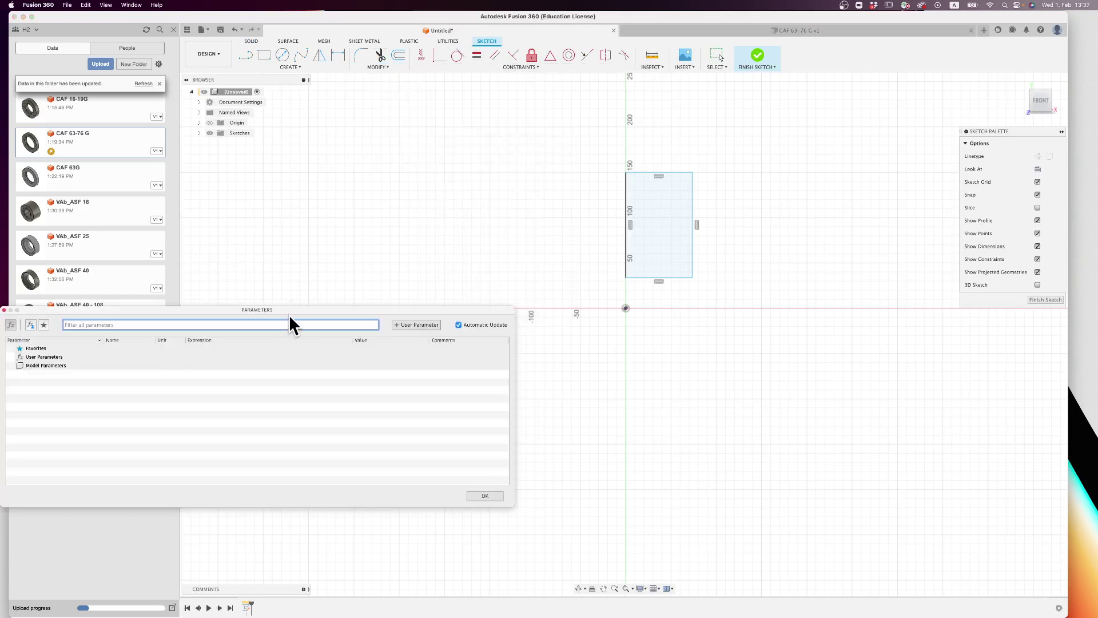
drag(289, 315, 381, 267)
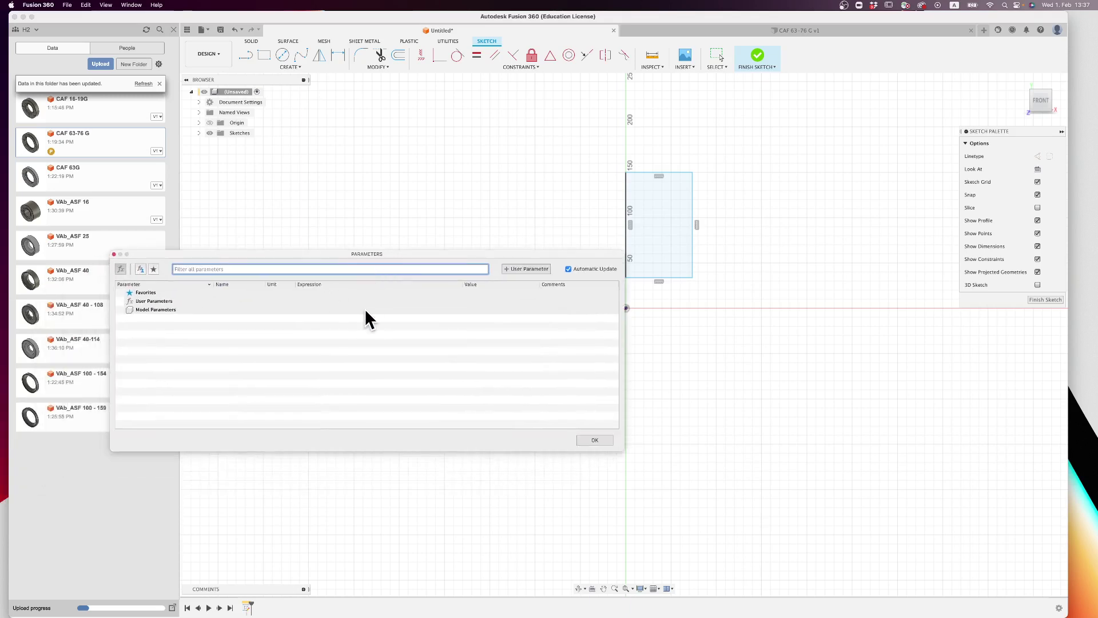
click(521, 279)
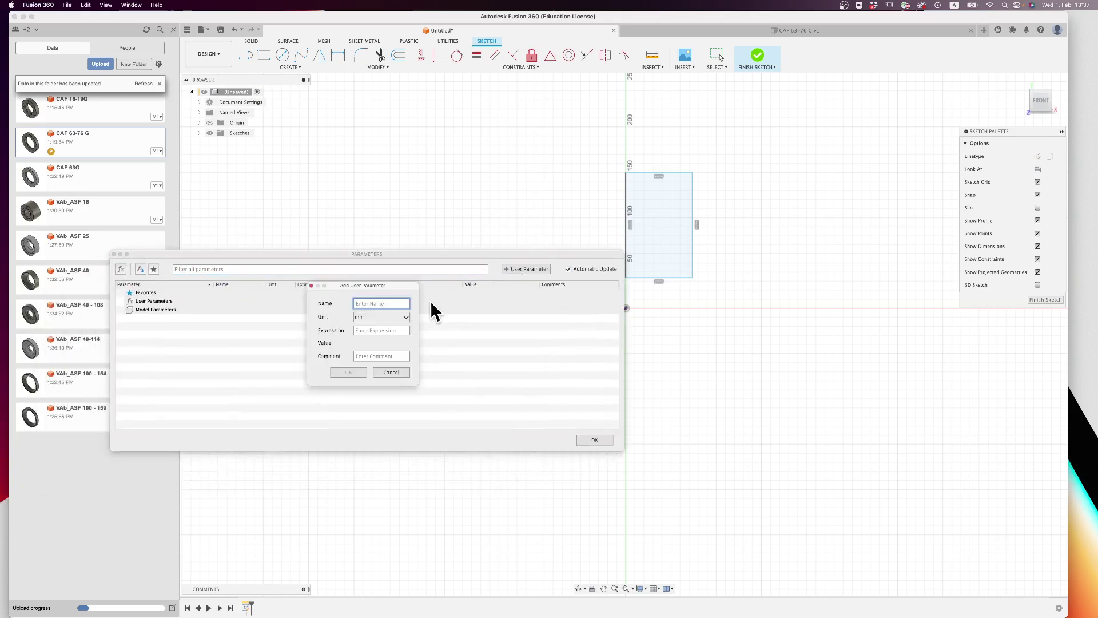
text(CF63_flangeOffset)
click(381, 330)
text(8)
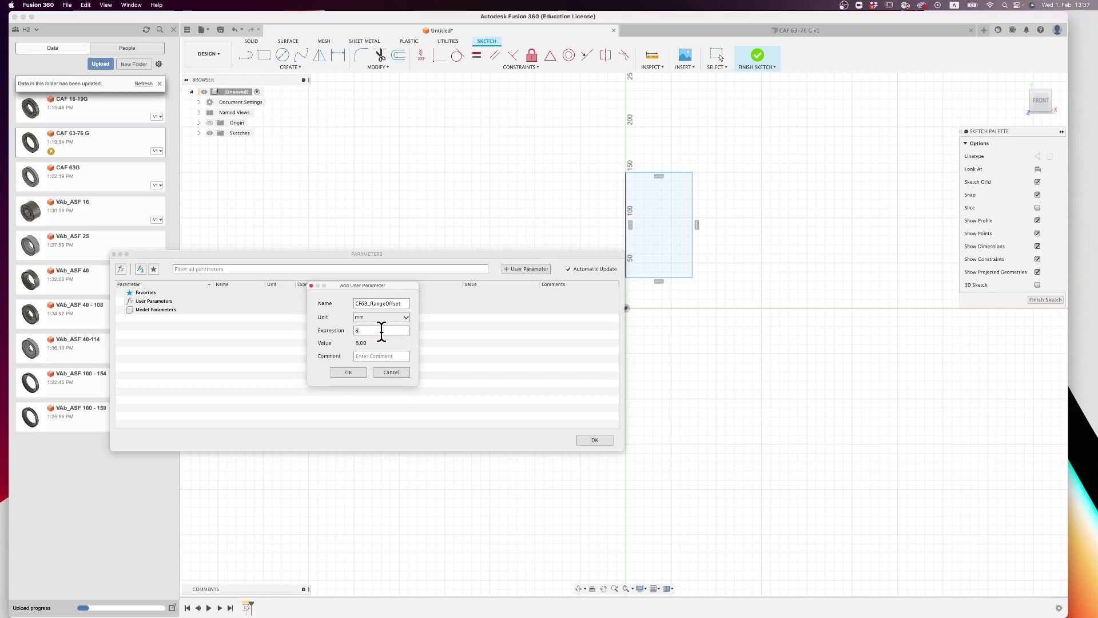
click(349, 372)
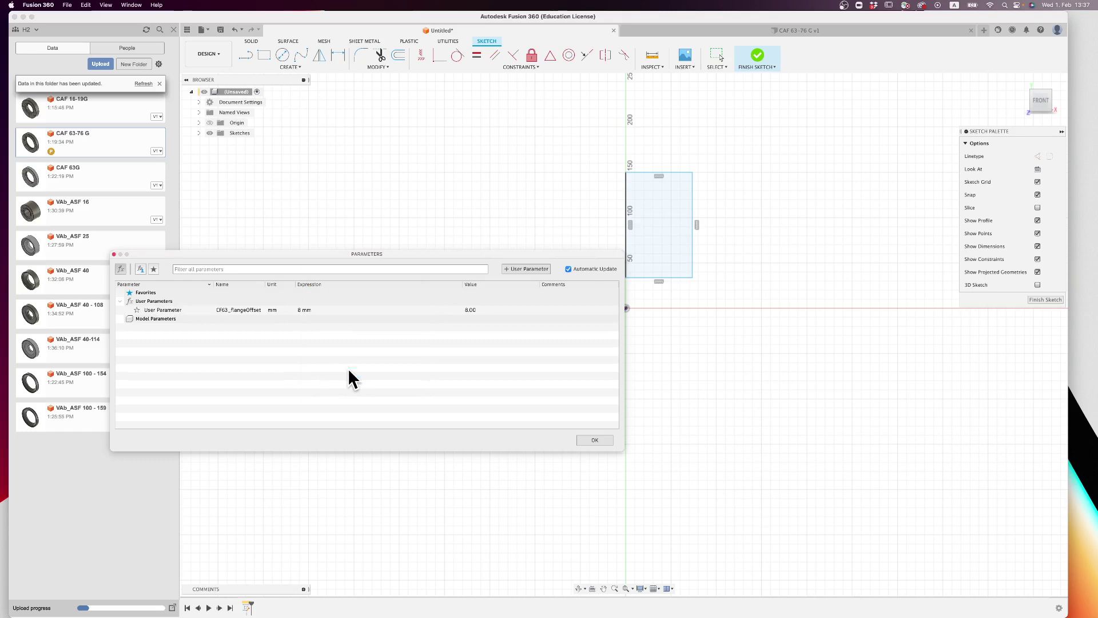
click(595, 440)
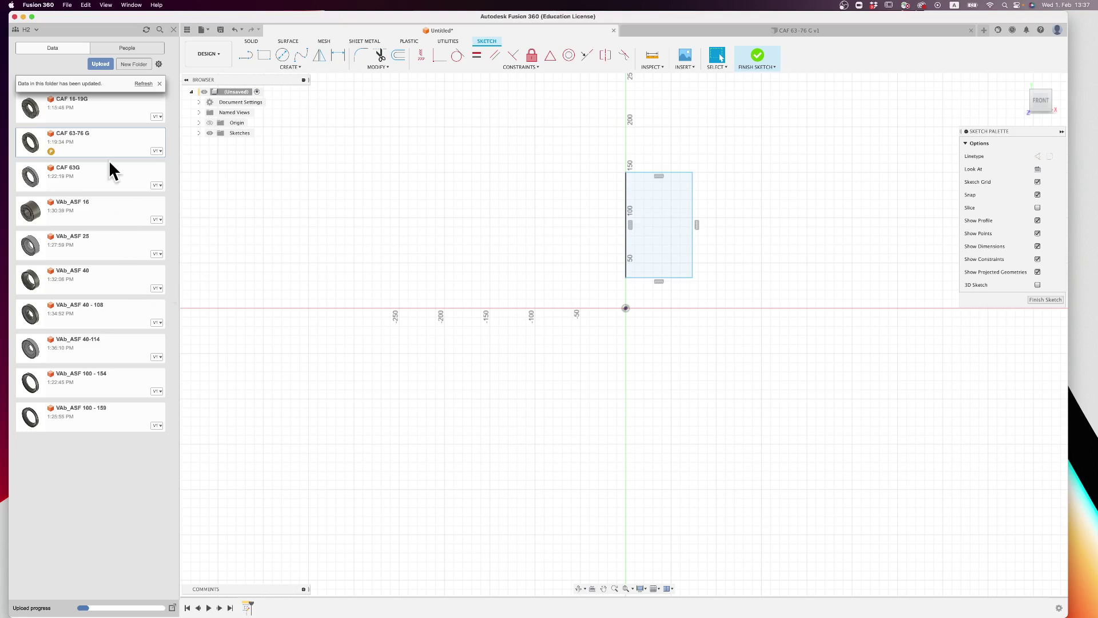
Step: Refresh the parts folder and add a user parameter named CF100_flangeOffset with a value of 10 mm
click(141, 84)
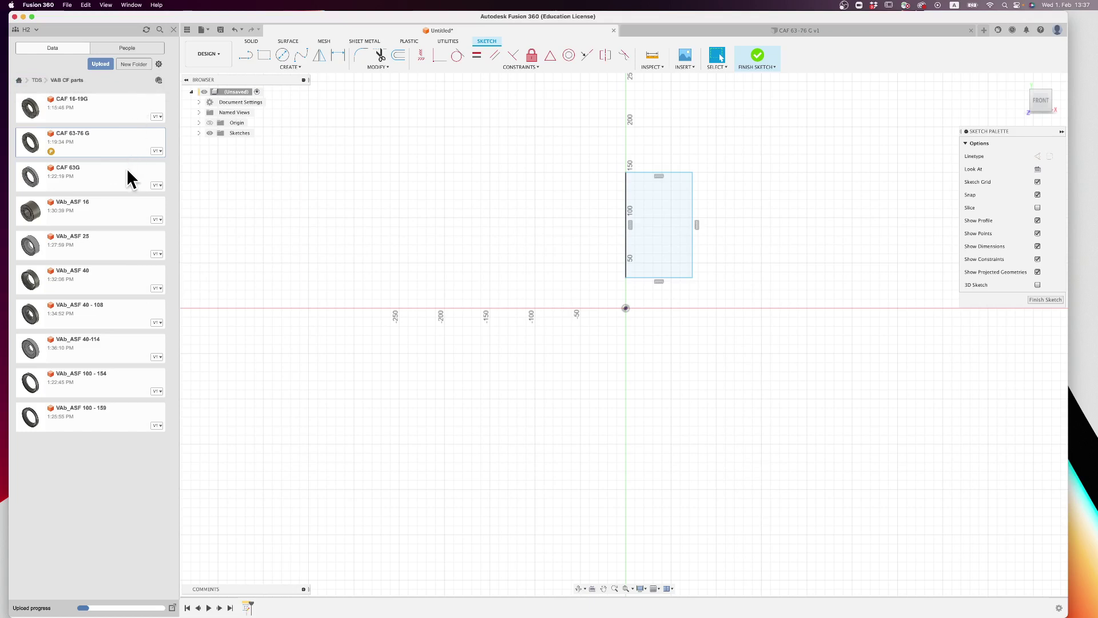
click(363, 65)
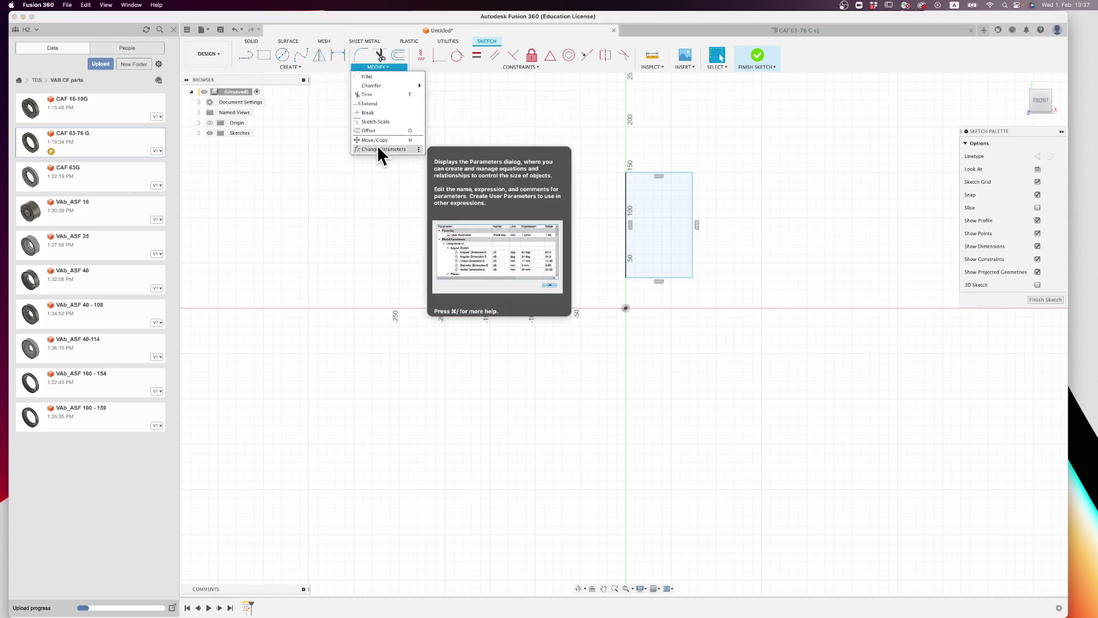
click(378, 149)
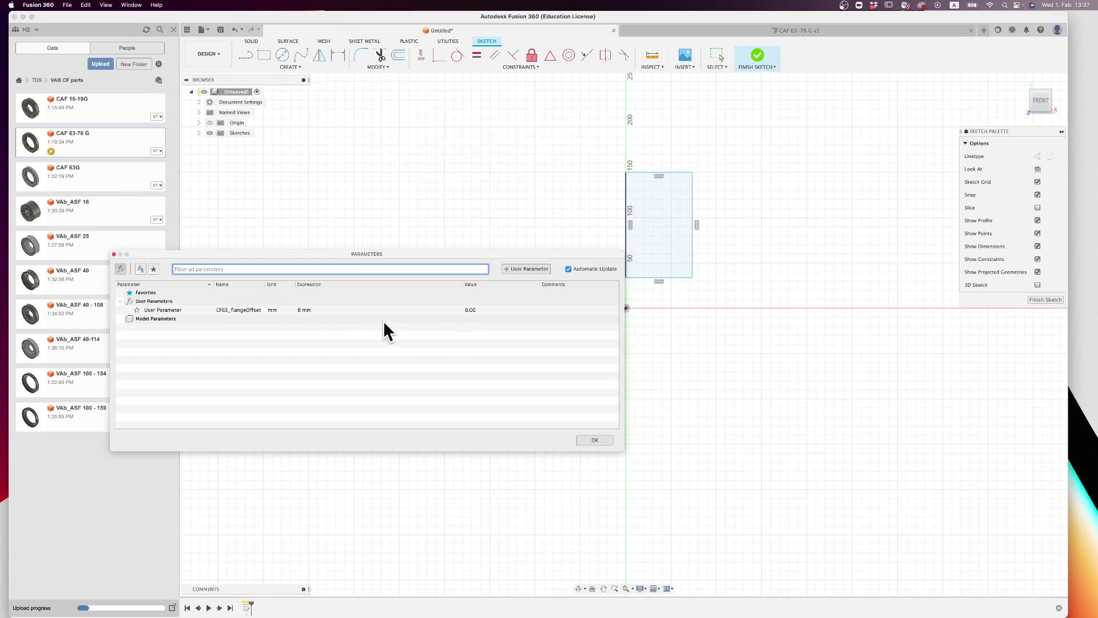
click(535, 267)
text(CF100_FlangeOffset)
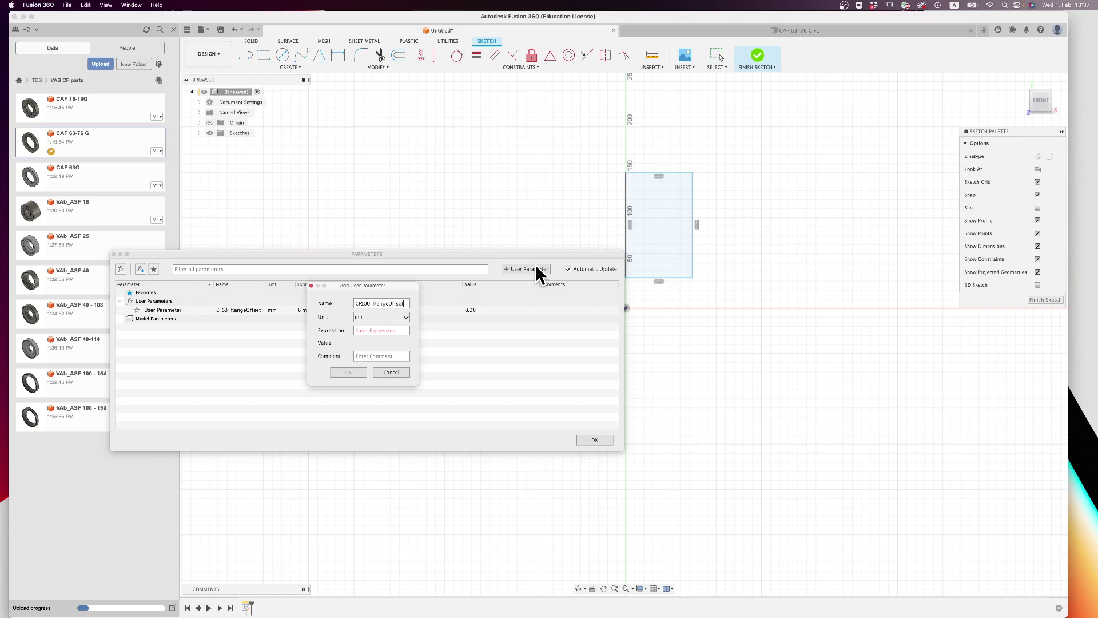
key(Tab)
text(10)
click(350, 373)
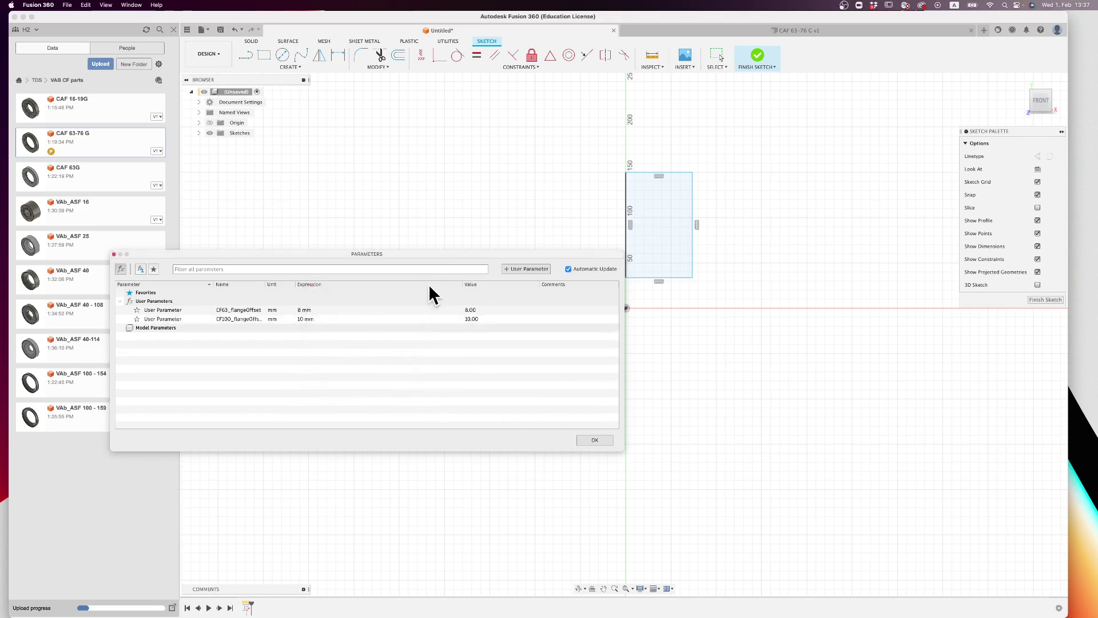
Step: Add a user parameter named CF40_flangeOffset with a value of 6 mm and close the parameter list
click(539, 269)
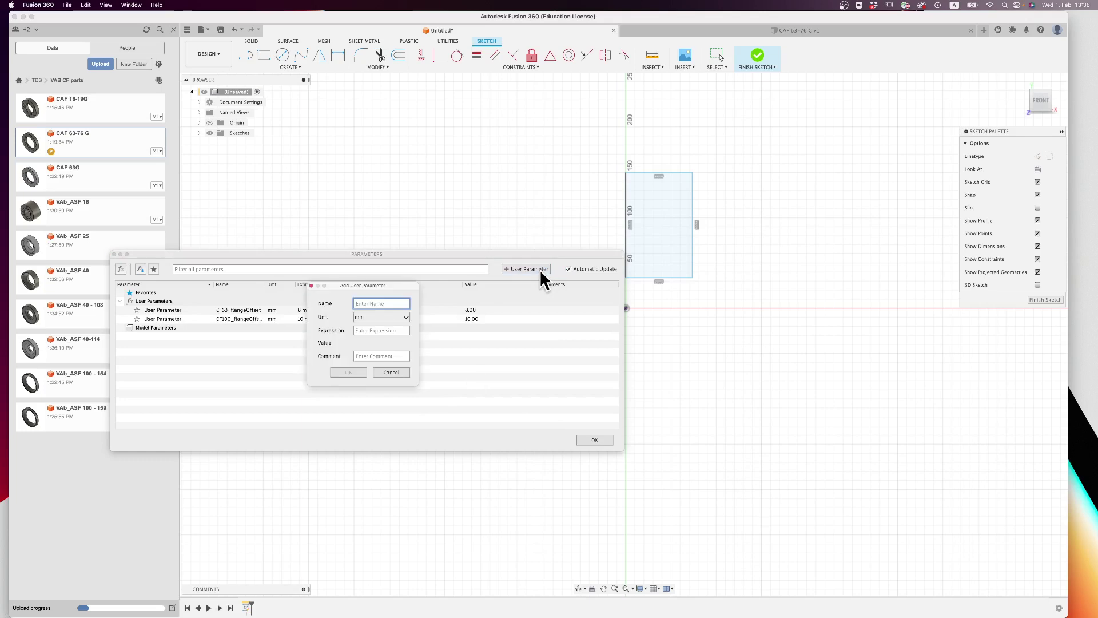
text(CF40_flangeOffset)
click(379, 331)
text(6)
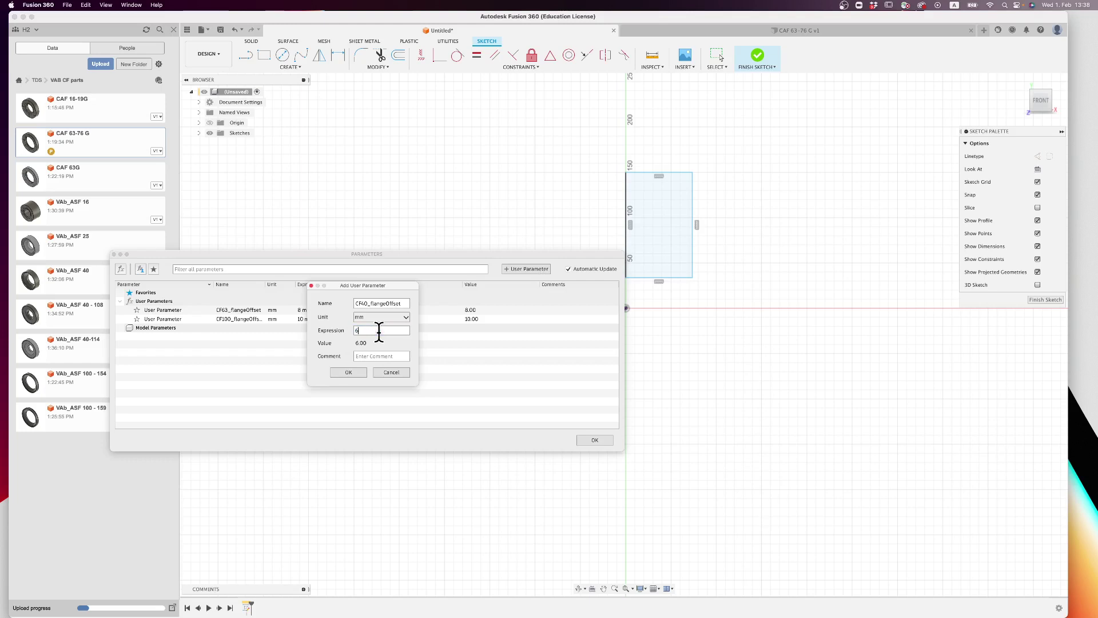
click(356, 371)
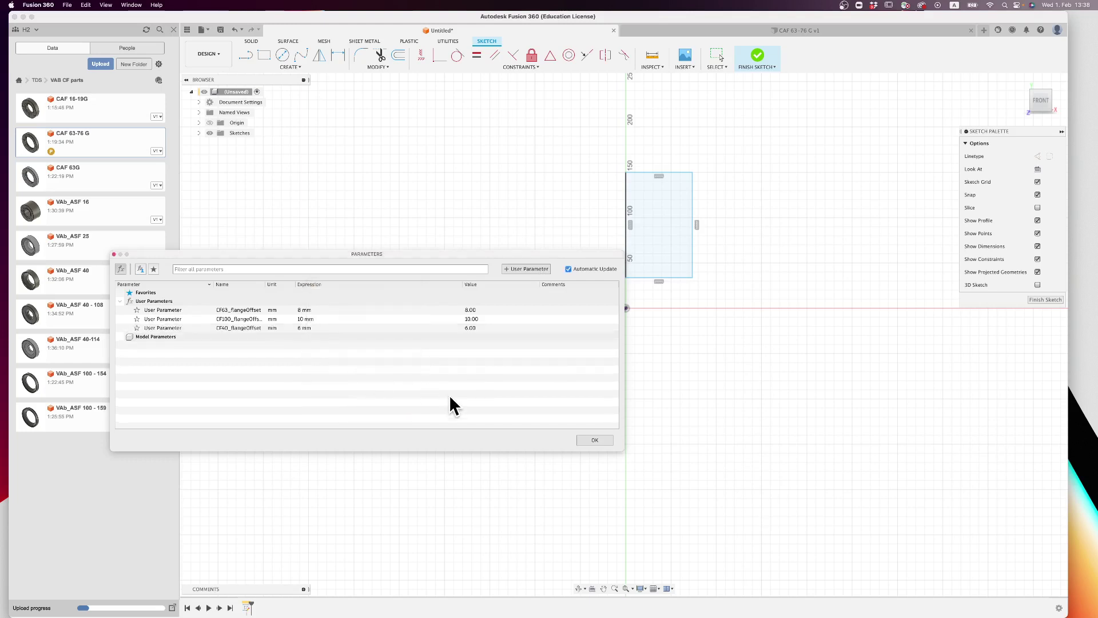
click(594, 440)
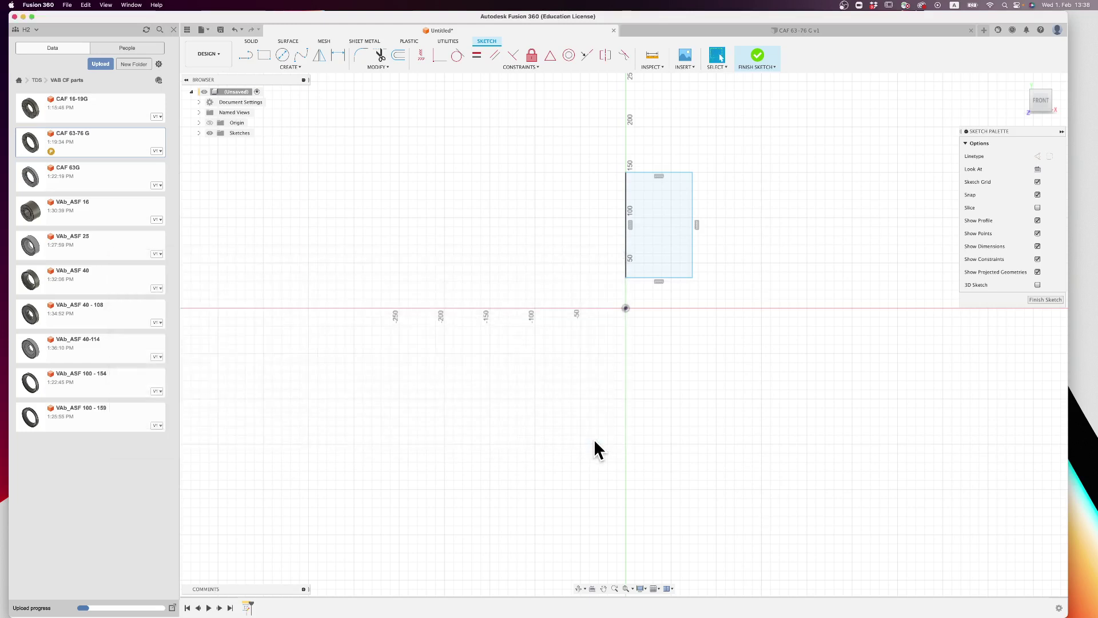
Step: Dimension the vertical distance from the origin to the rectangle's bottom edge with the CF100_flangeOffset parameter
key(d)
click(658, 277)
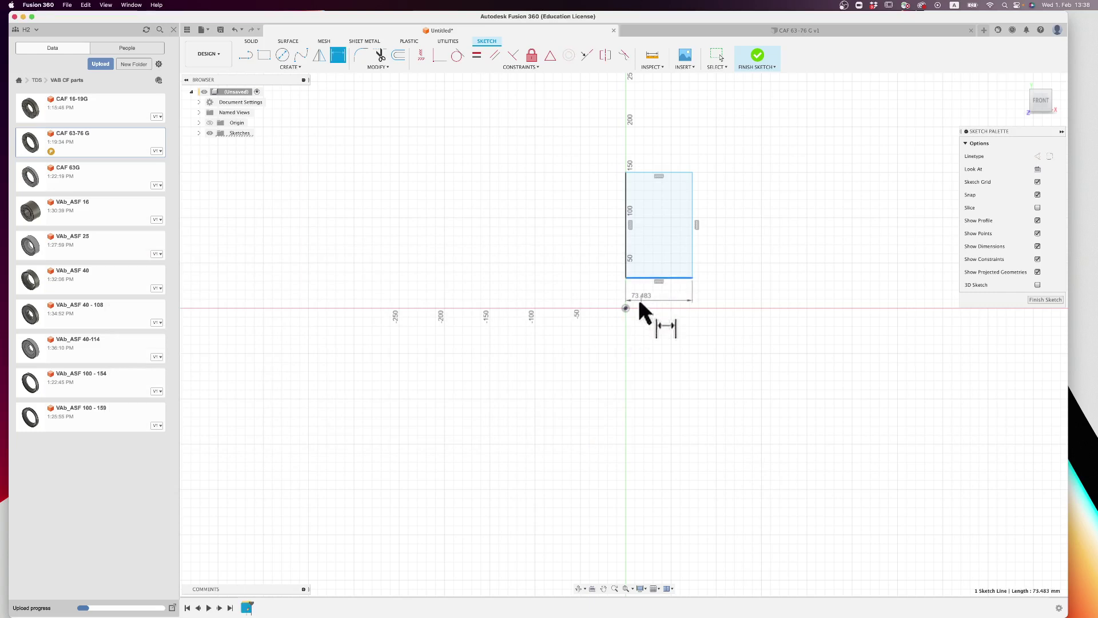
click(625, 308)
click(727, 293)
text(cf)
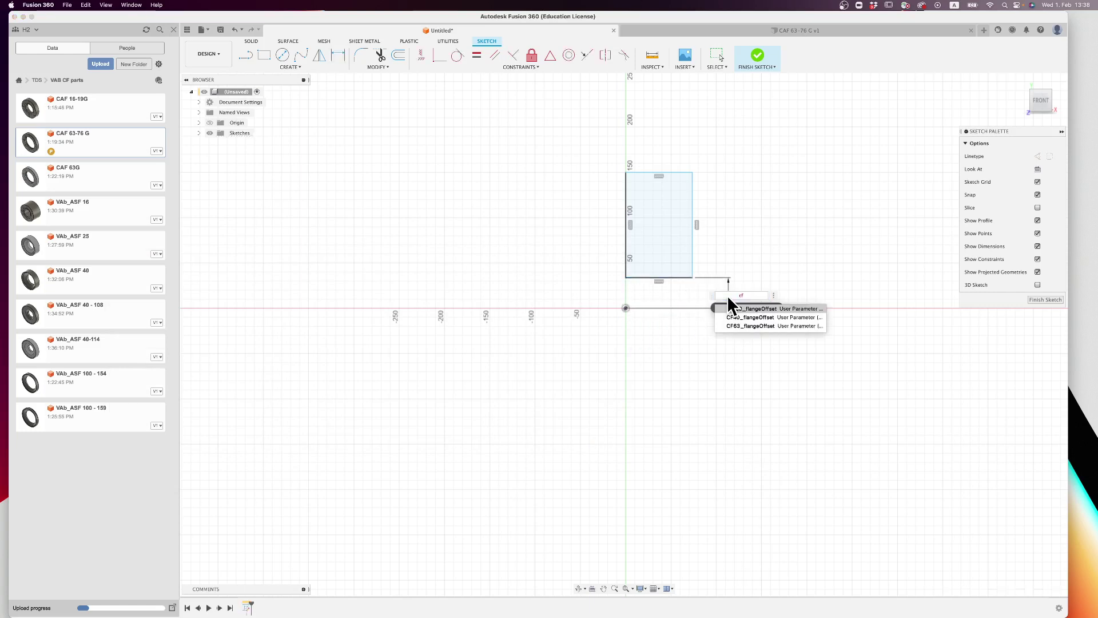
key(Return)
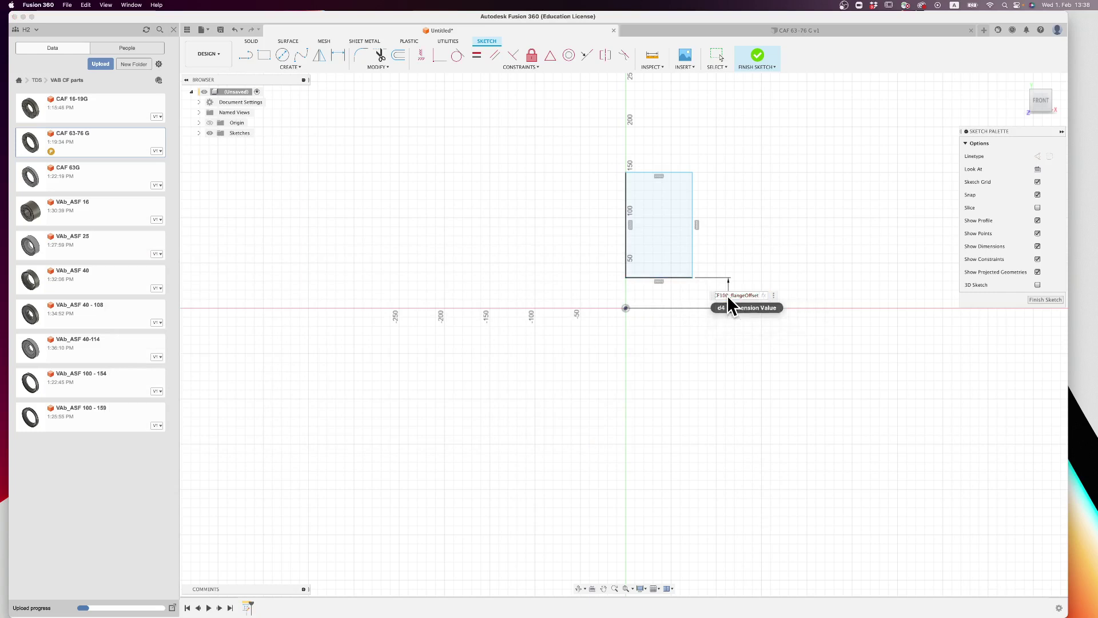
key(Return)
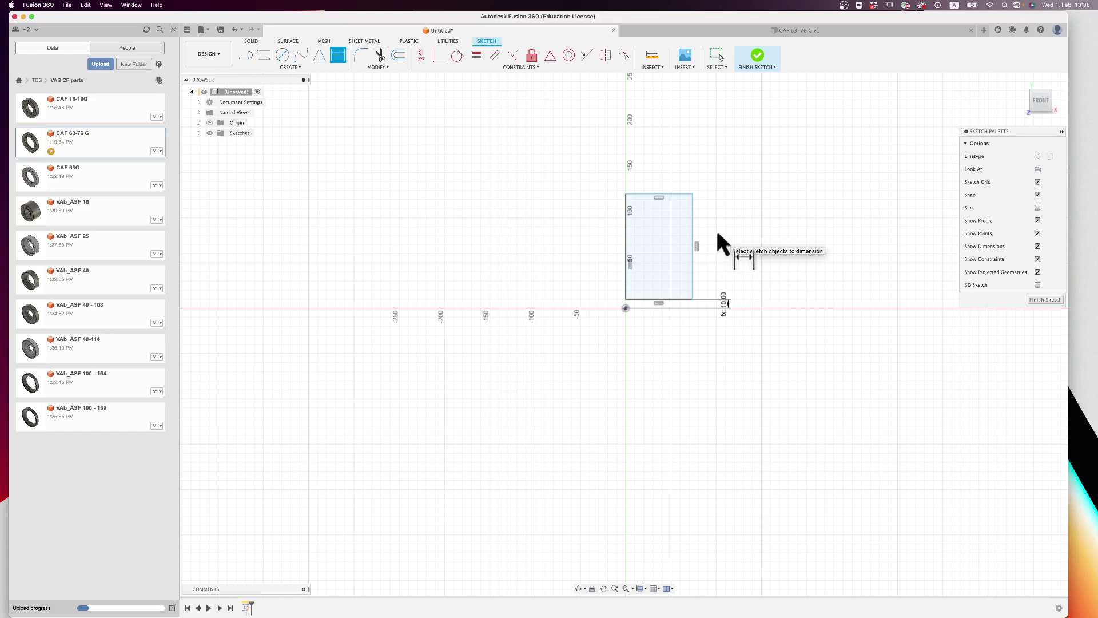
key(Escape)
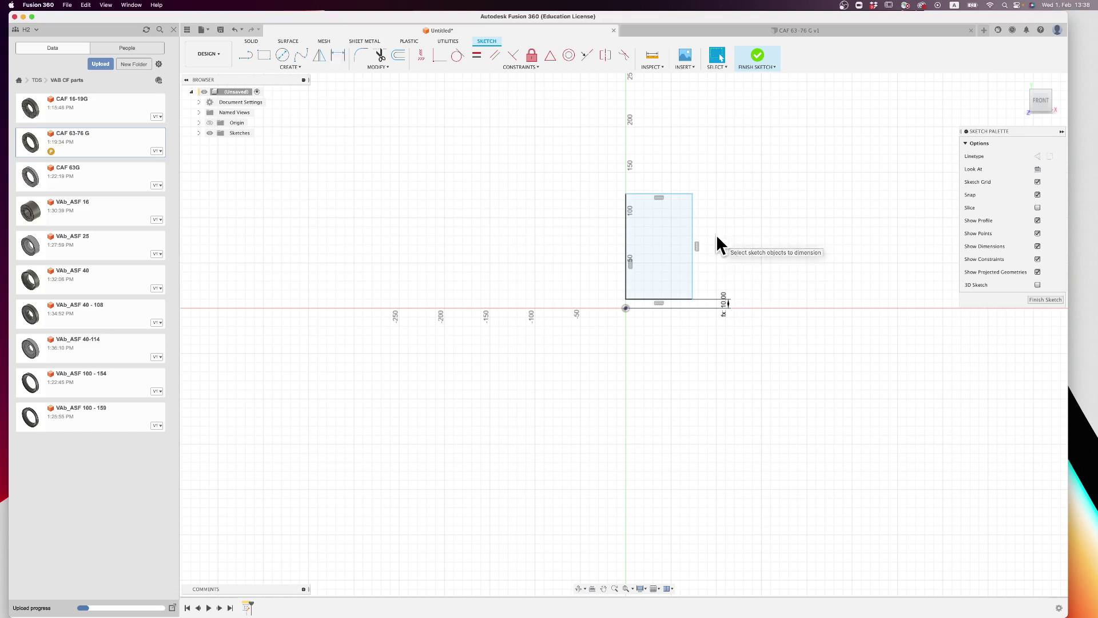
Step: Place a sketch point on the vertical axis about 24 mm above the rectangle's top edge
click(280, 66)
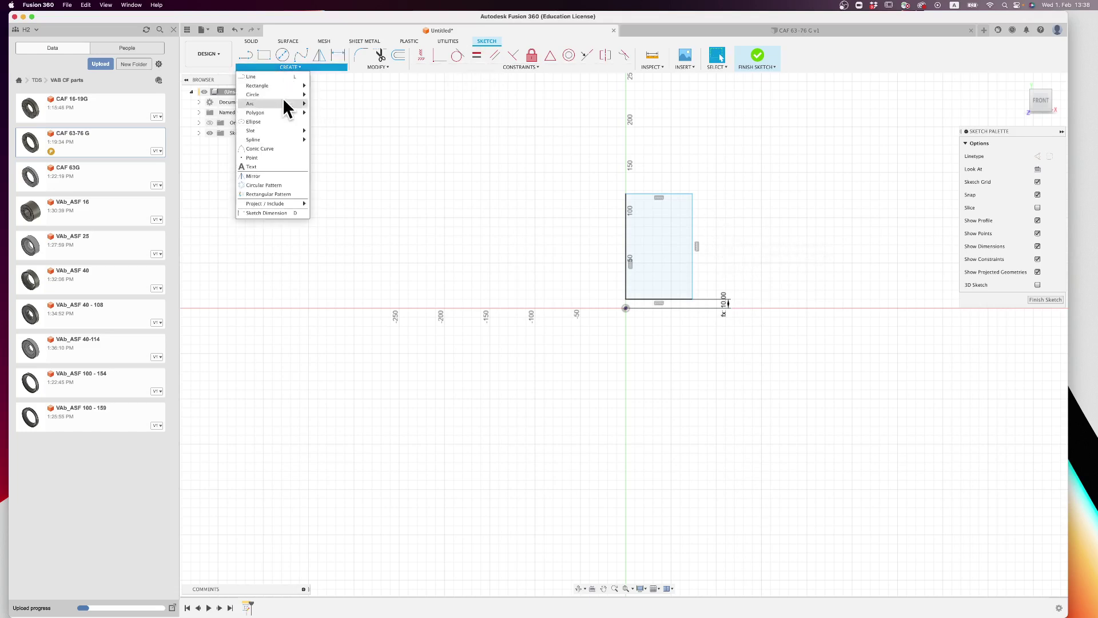
click(252, 157)
click(631, 172)
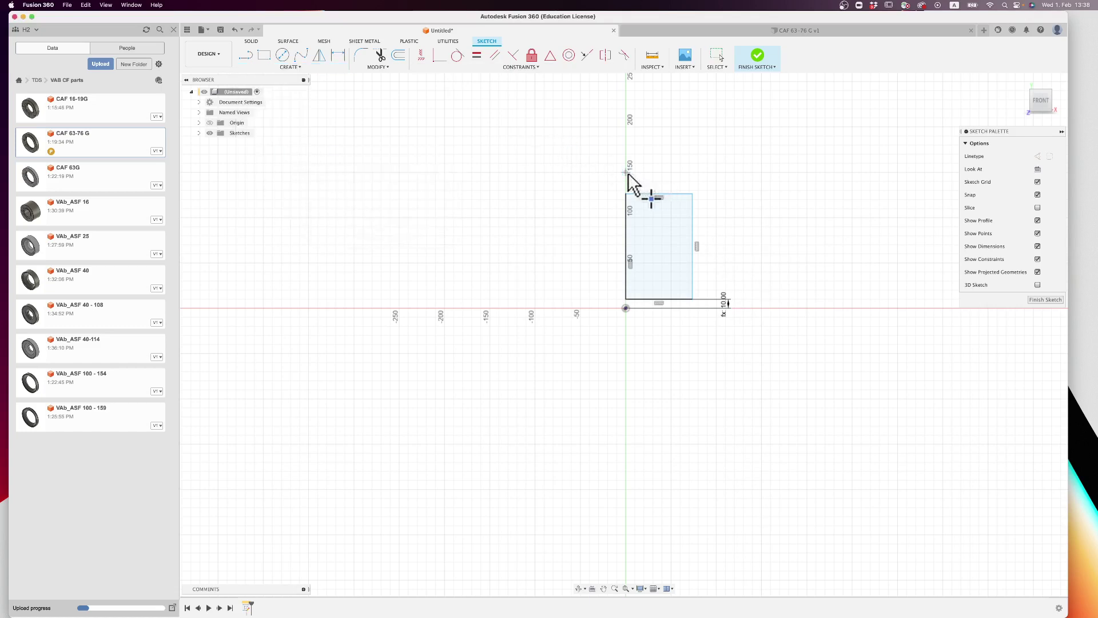
key(Escape)
Step: Apply a coincident constraint between the rectangle's left side and the sketch point above it
click(441, 54)
click(624, 209)
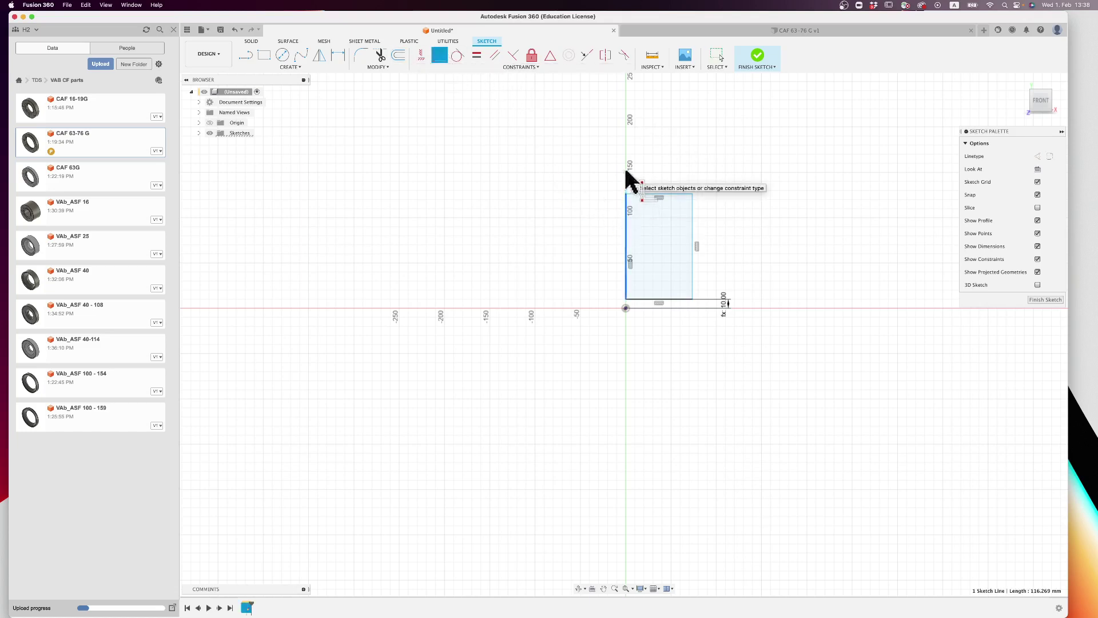
click(626, 171)
key(f)
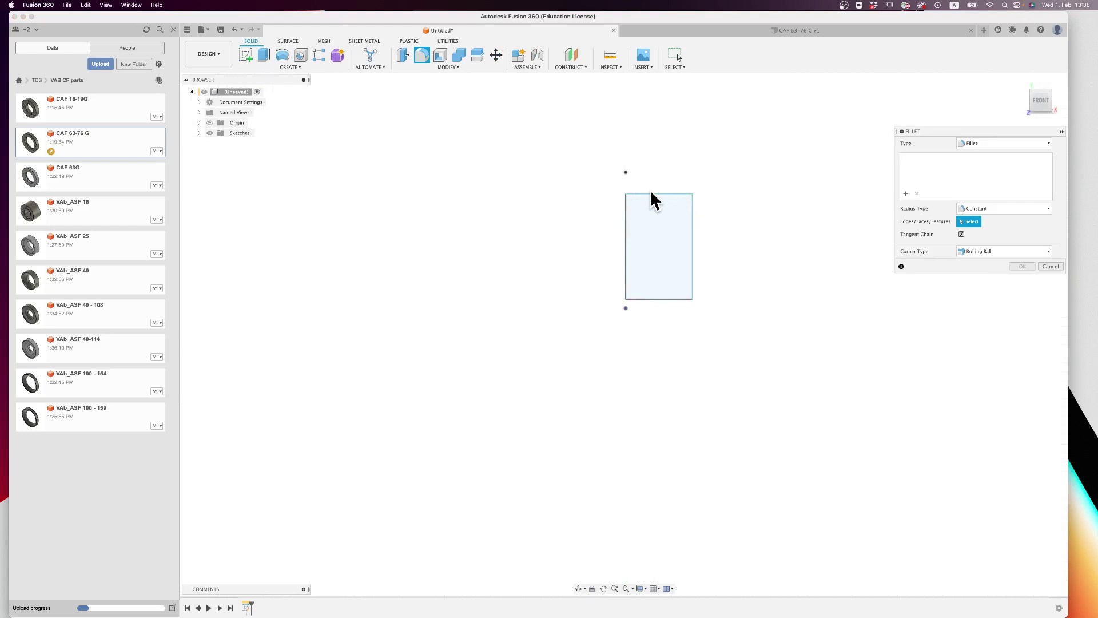
key(super+z)
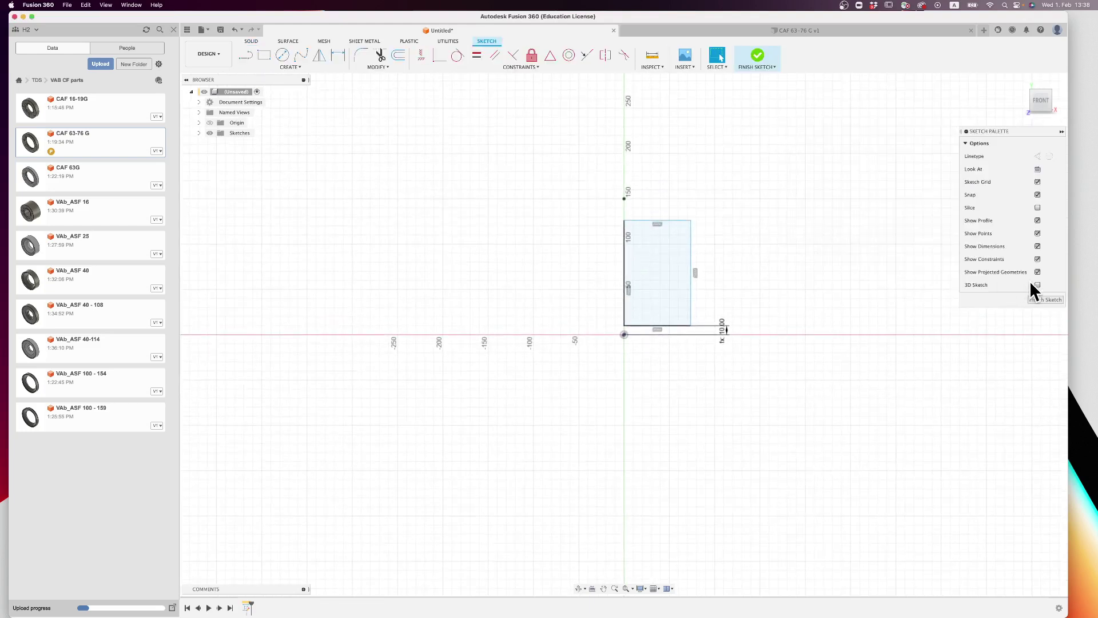
Step: Dimension the vertical distance from the rectangle's top edge to the upper sketch point with the CF100_flangeOffset parameter
key(d)
click(633, 218)
click(625, 198)
click(748, 212)
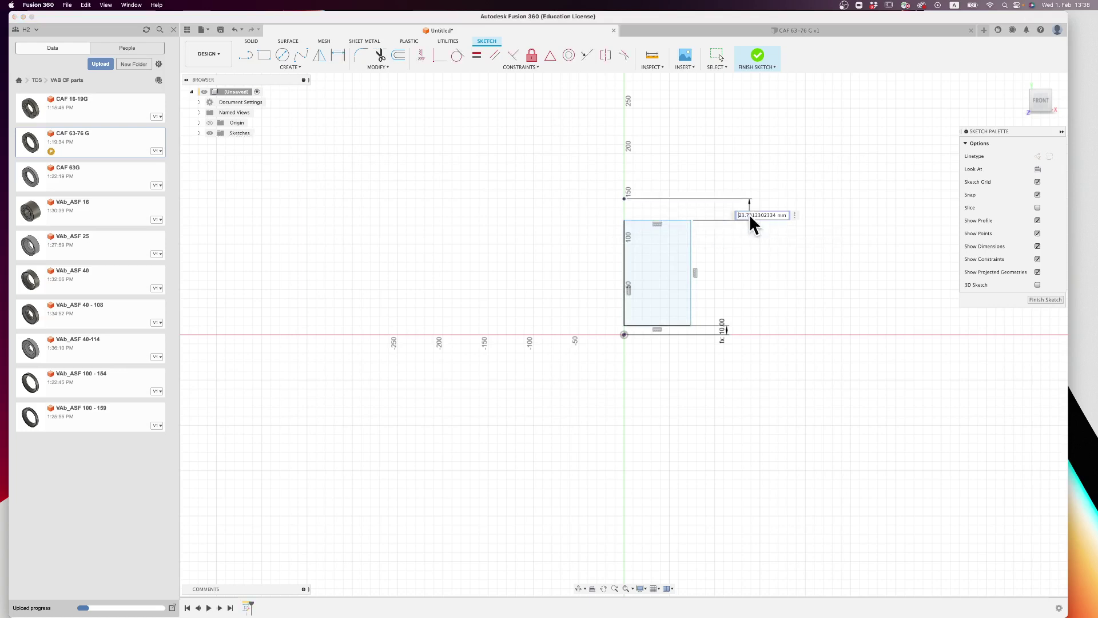
text(cf)
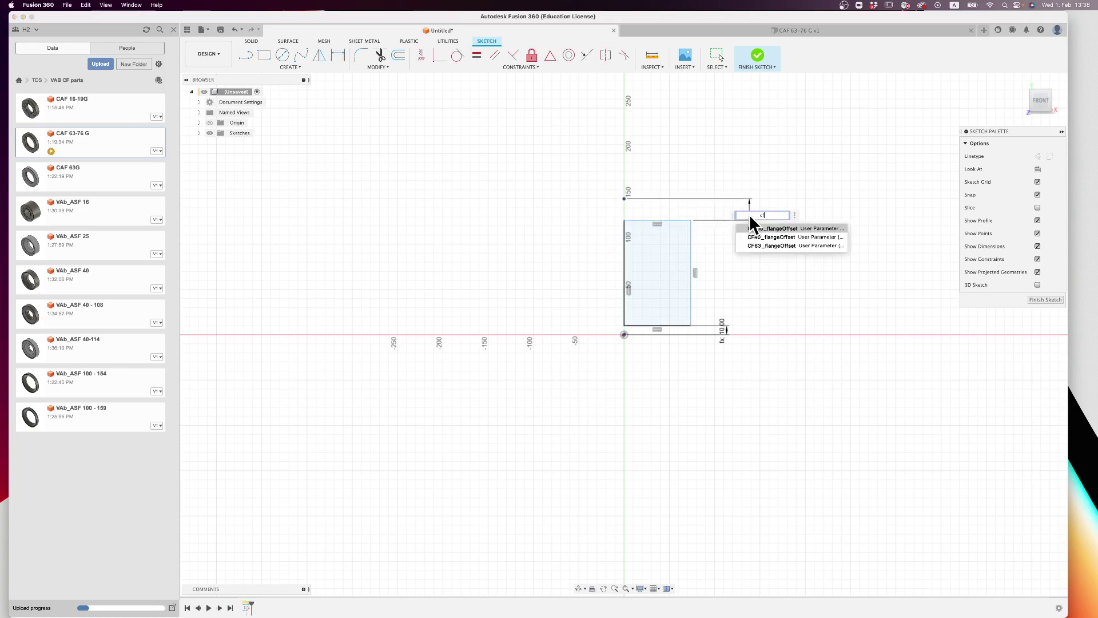
key(Return)
key(Return)
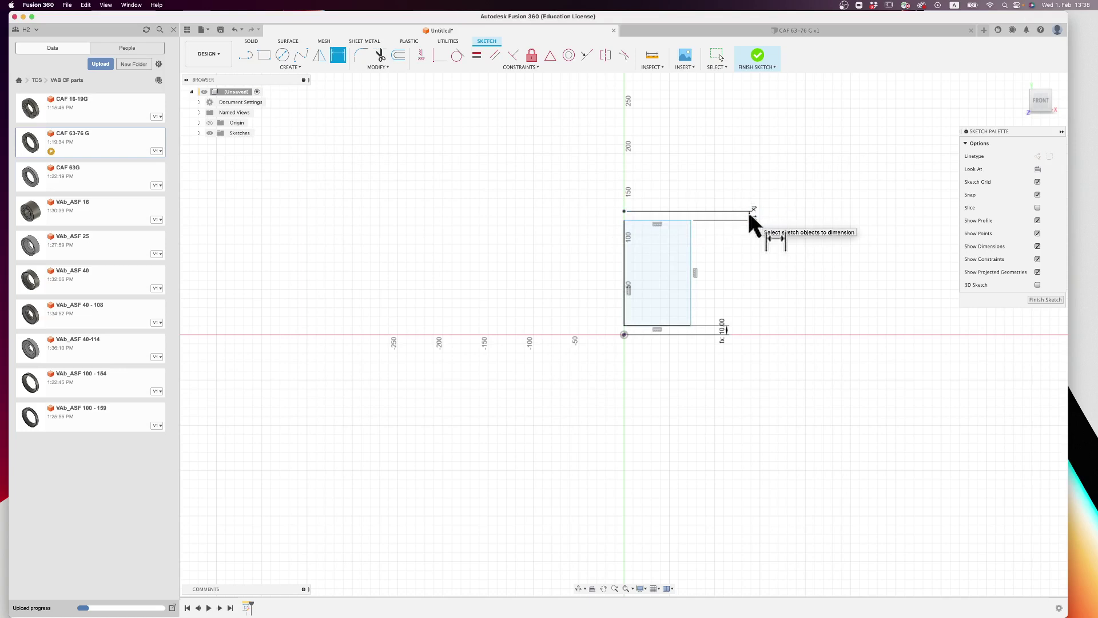
Step: Dimension the distance between the origin and the upper sketch point at 200 mm
click(627, 337)
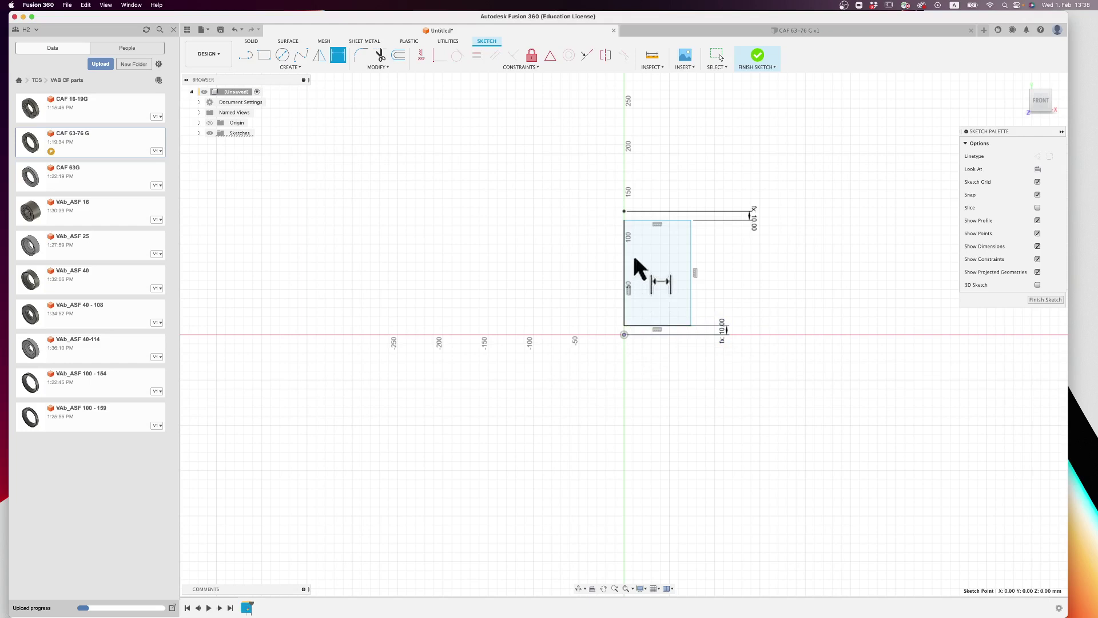
click(625, 211)
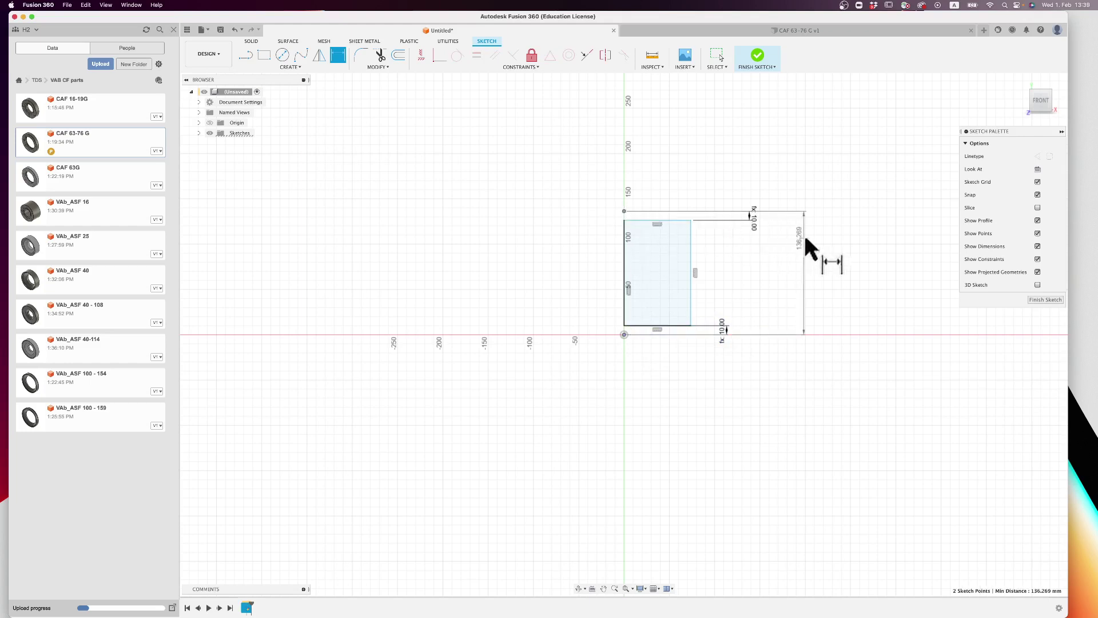
click(805, 236)
text(200)
key(Return)
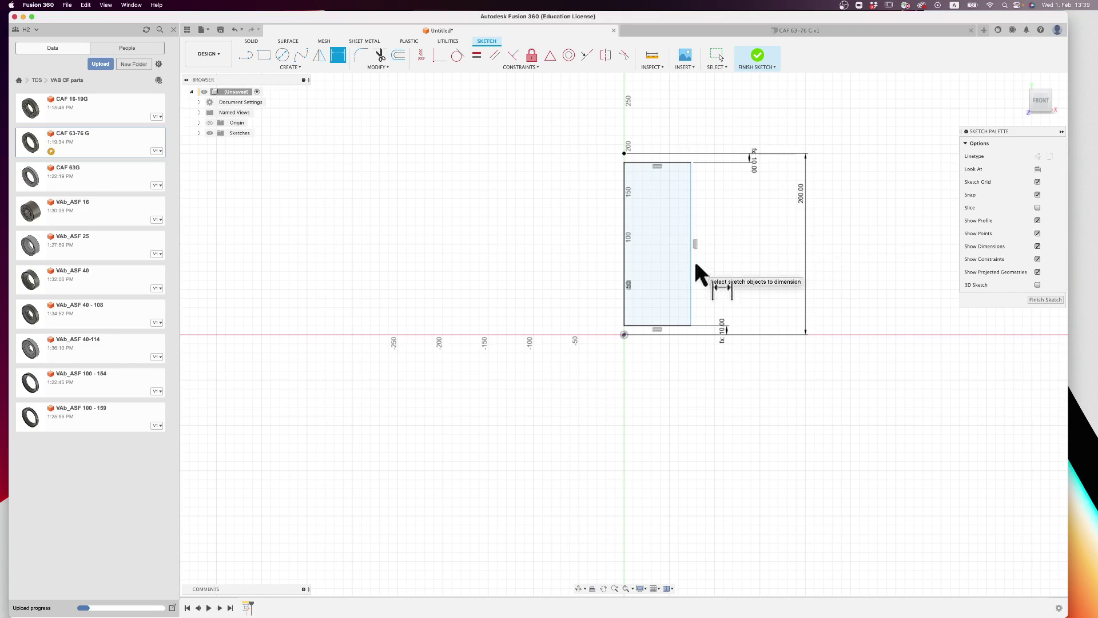
Step: Check the radius of the inner step face on the CAF 63-76 G part and calculate 38*2 for its diameter
click(709, 30)
click(548, 269)
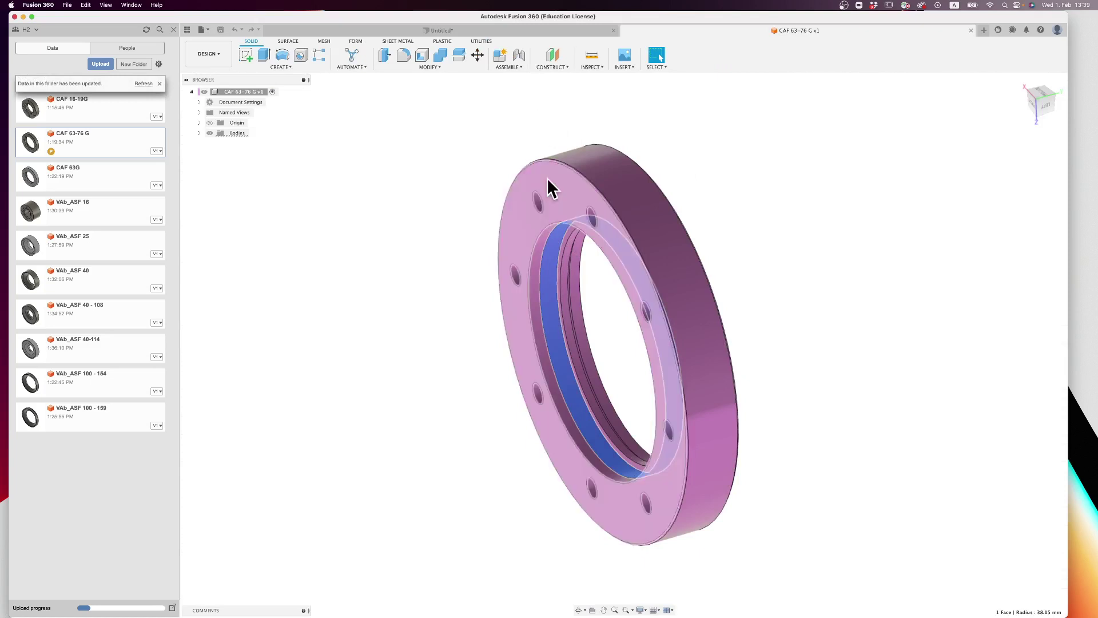
key(super+space)
text(38)
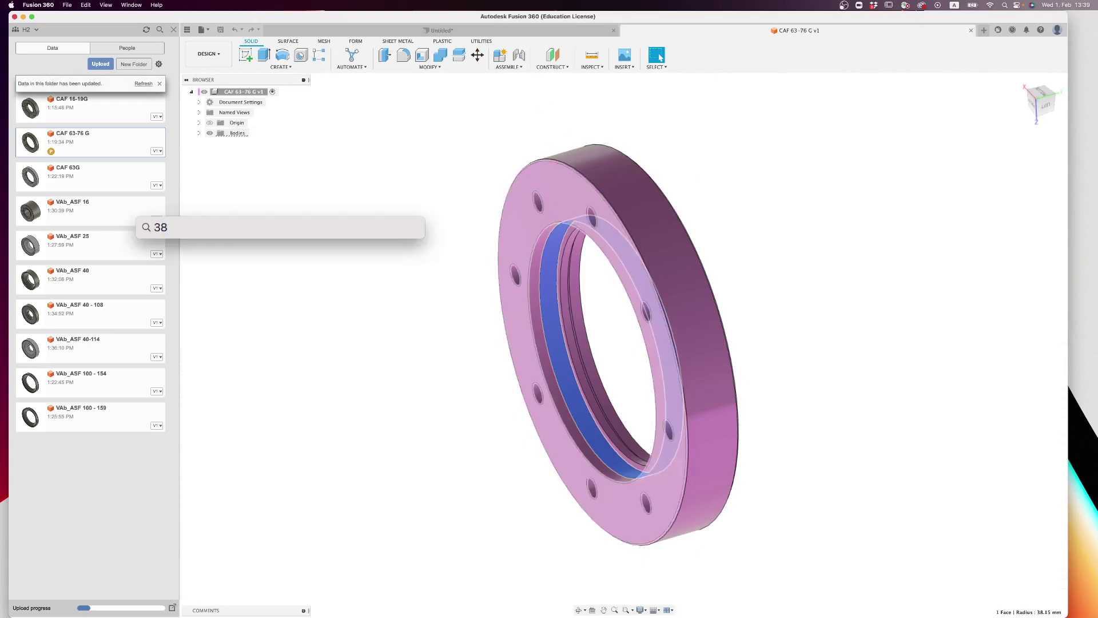
text(*2)
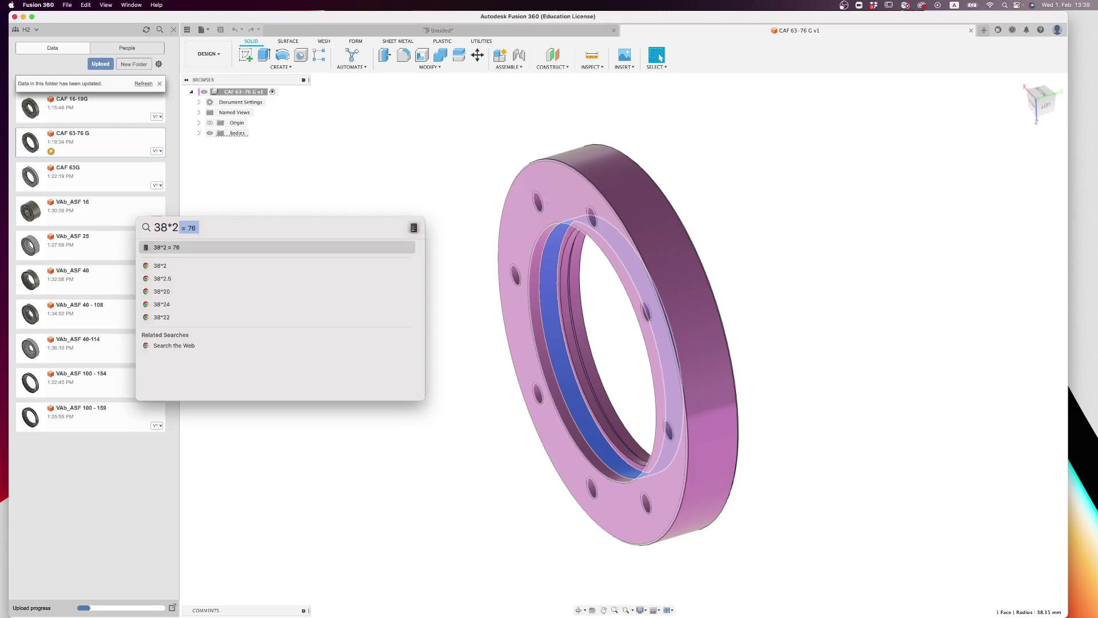
key(Escape)
key(Escape)
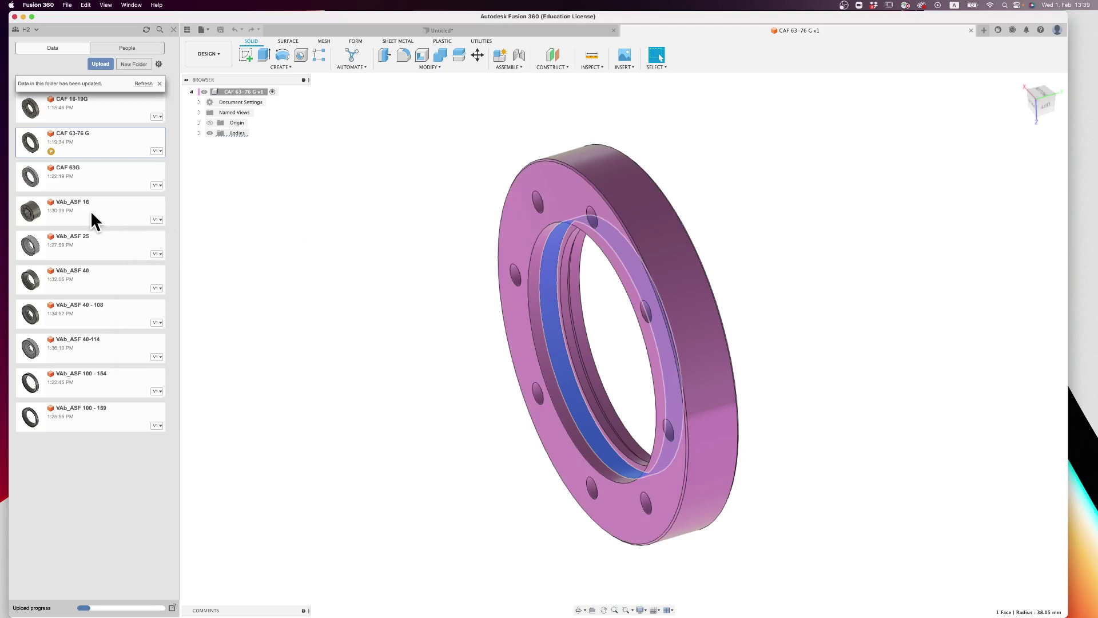
Step: Open the CAF 63G part, orient it to show its bore, and compare it with the CAF 63-76 G part
double_click(92, 177)
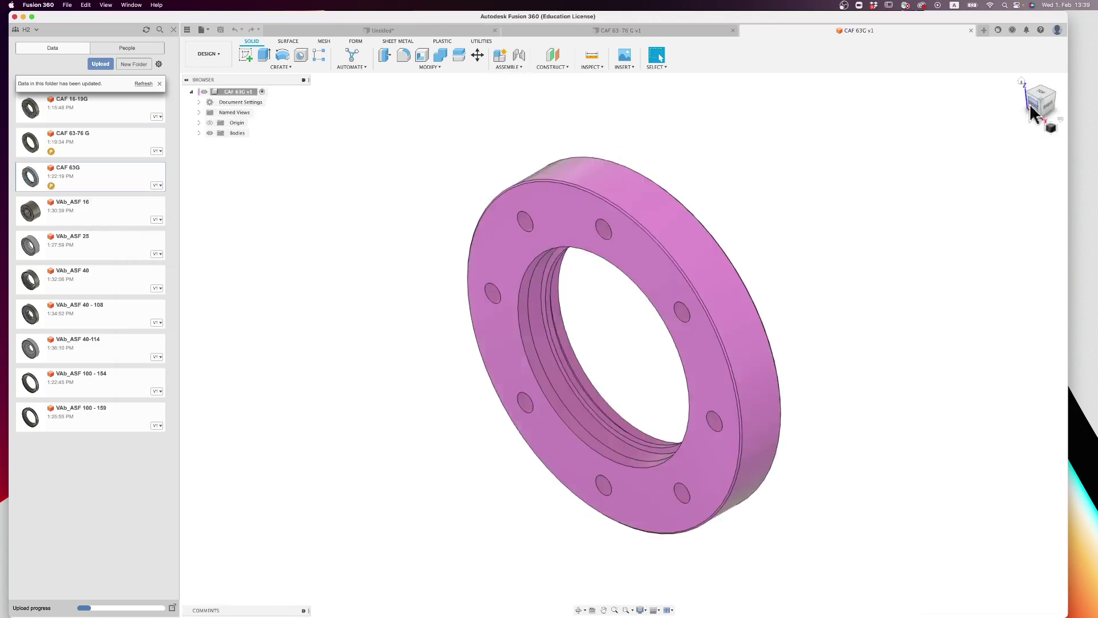
click(1039, 104)
drag(1045, 102, 1097, 188)
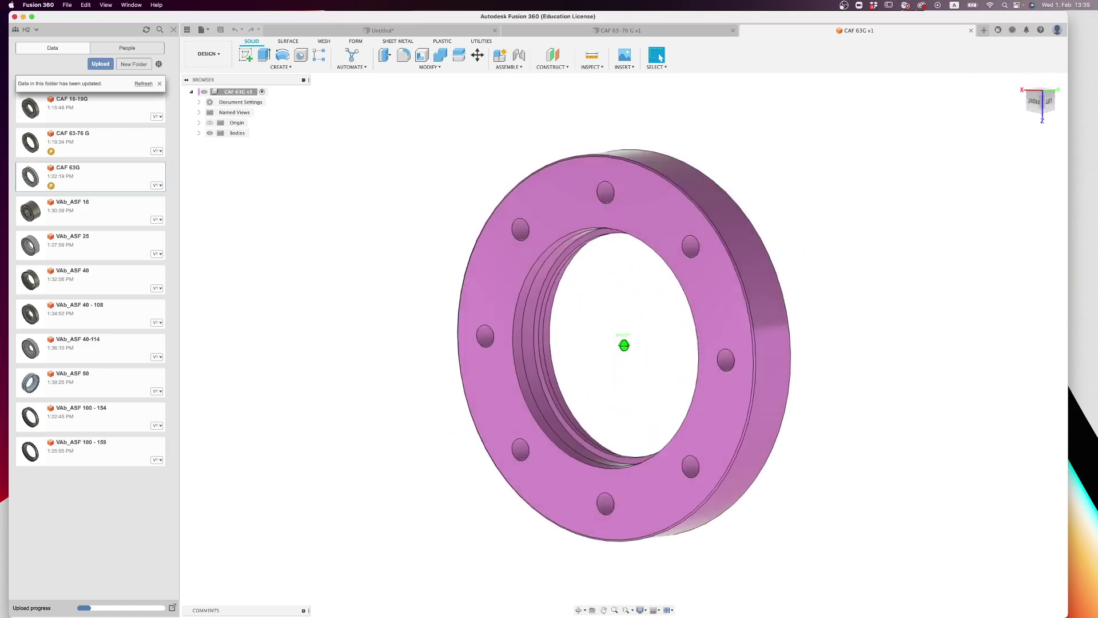
click(644, 29)
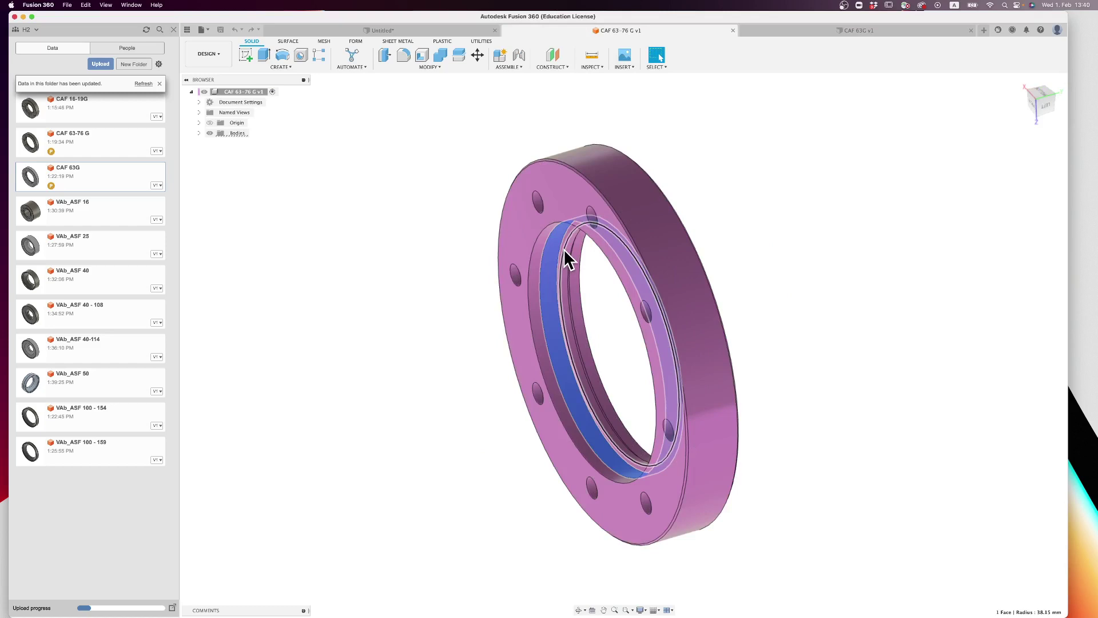
click(749, 191)
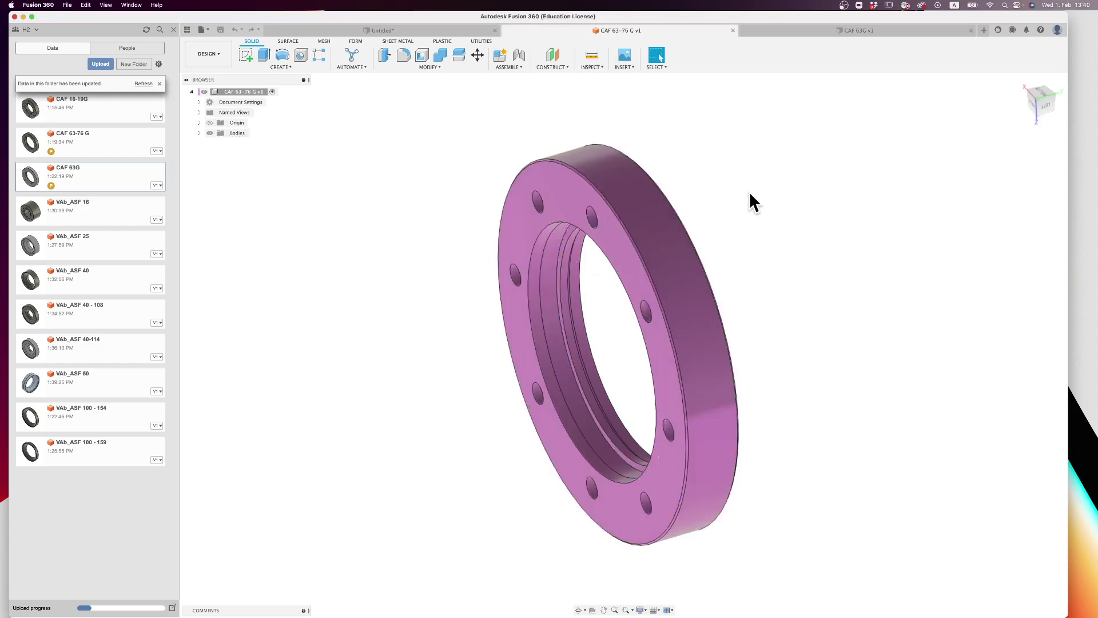
click(800, 29)
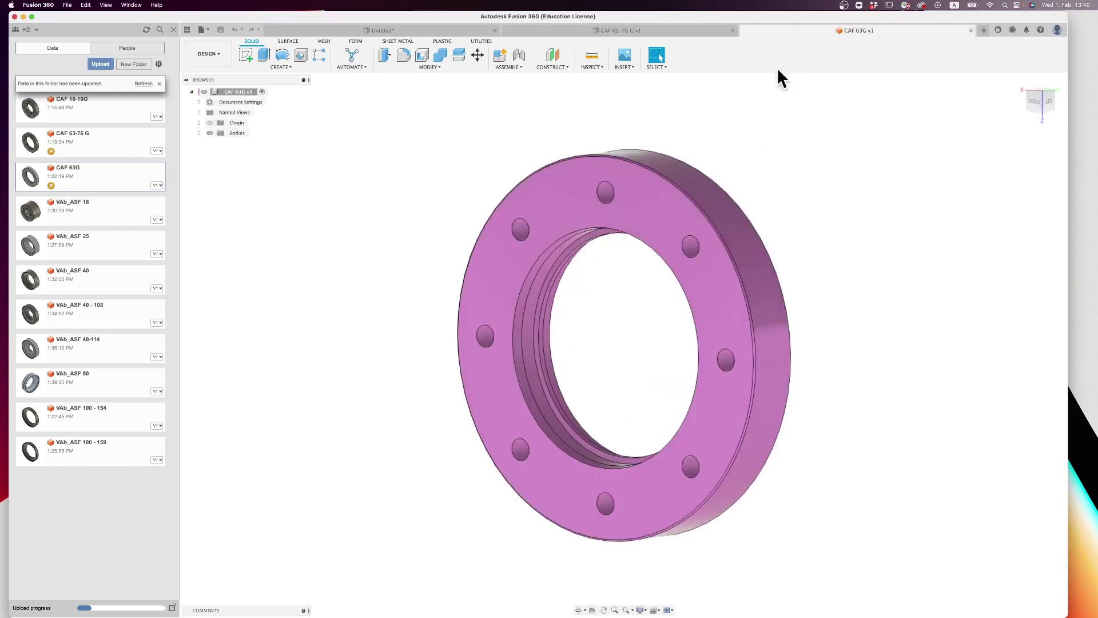
click(660, 29)
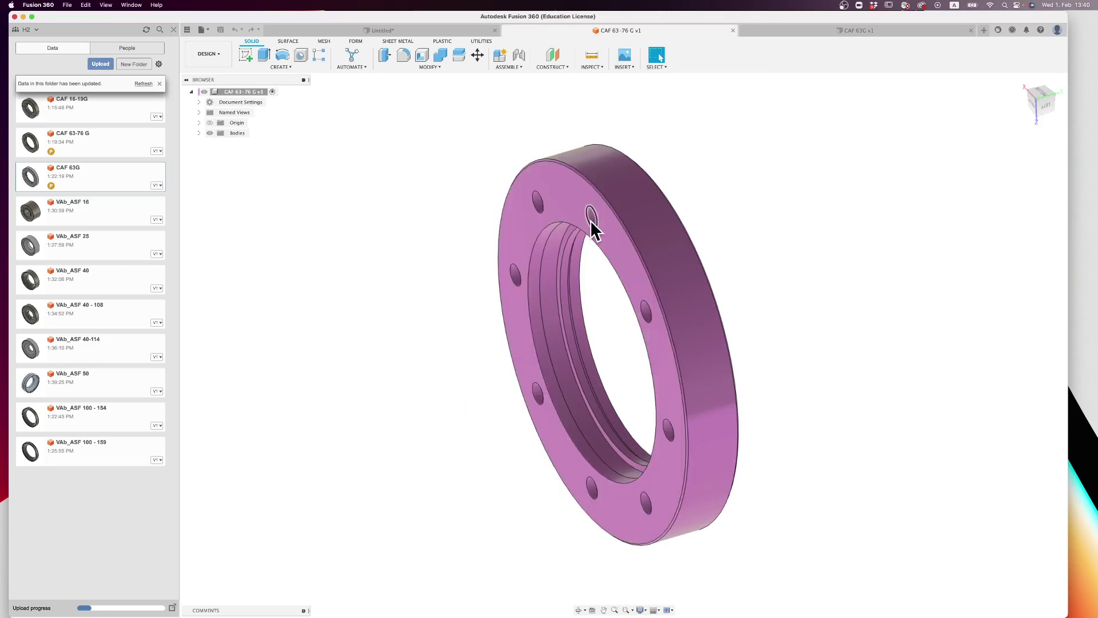
click(780, 32)
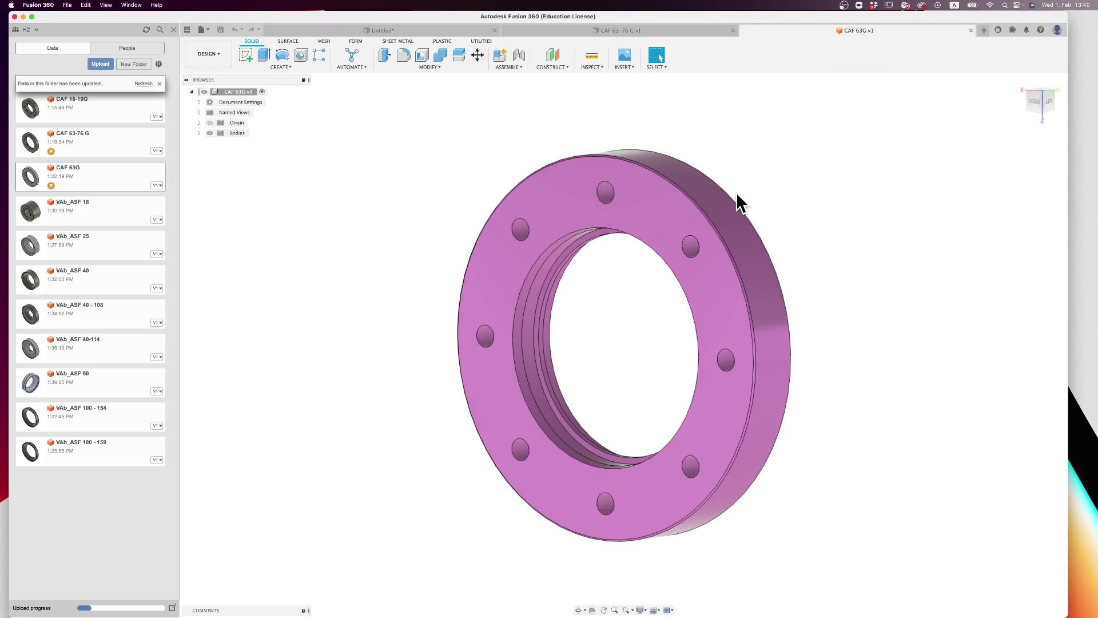
Step: Check the radius of the inner step face on the CAF 63G part and return to the untitled sketch
scroll(546, 304, up, 2)
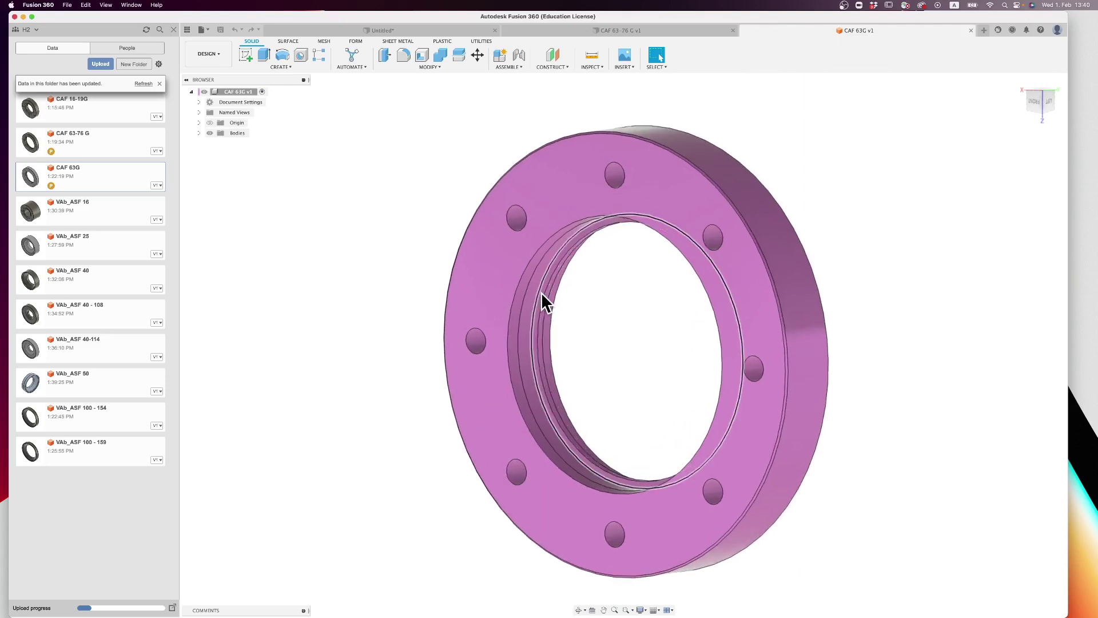
click(533, 286)
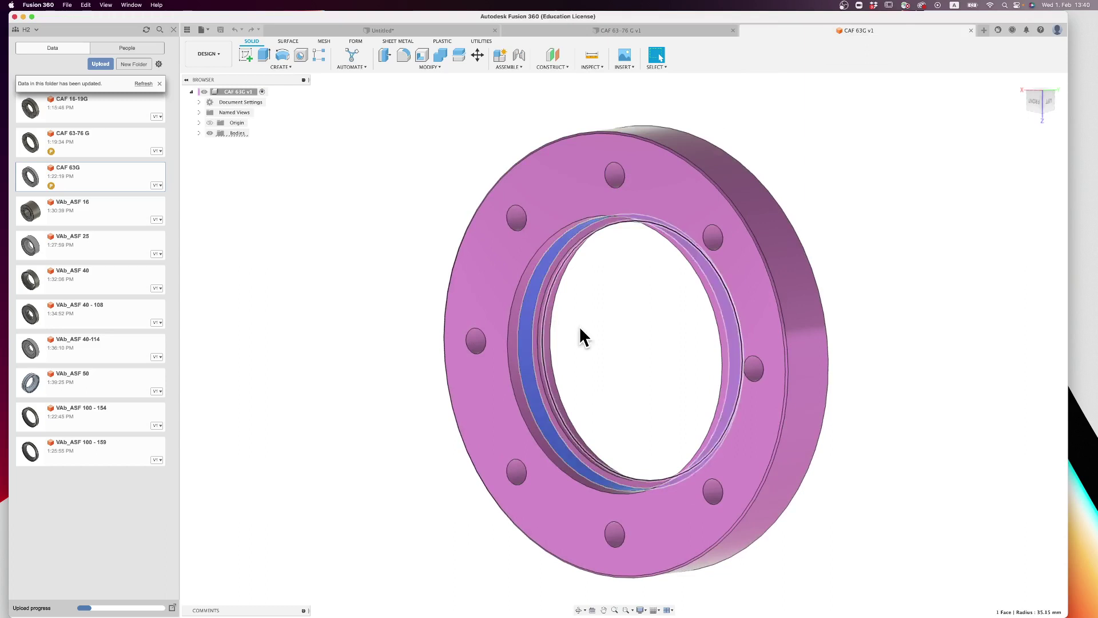
click(450, 30)
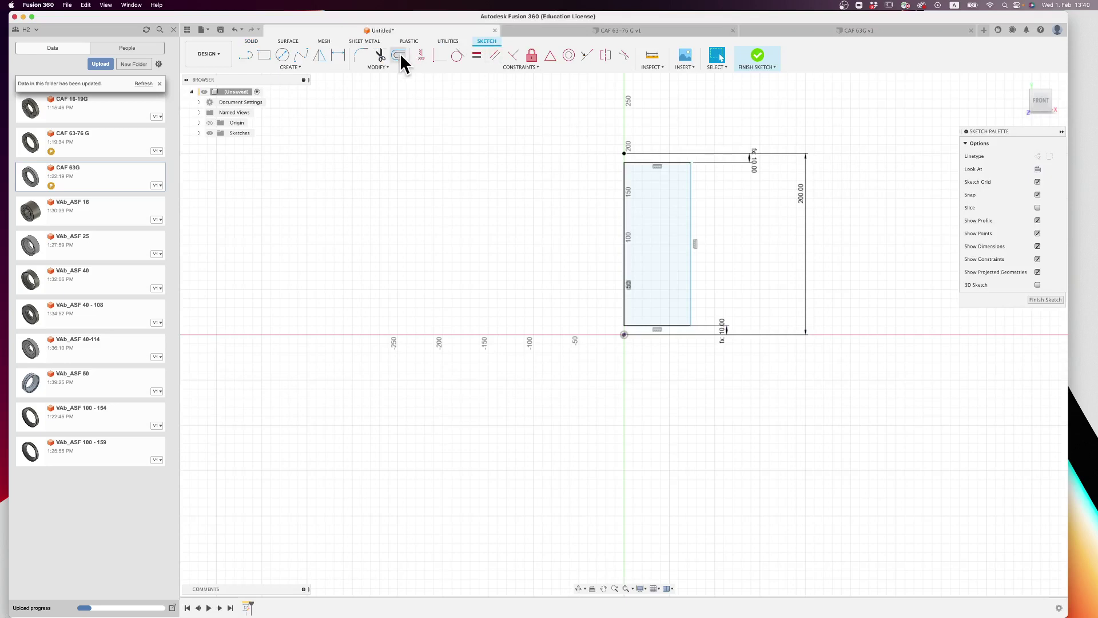
click(387, 64)
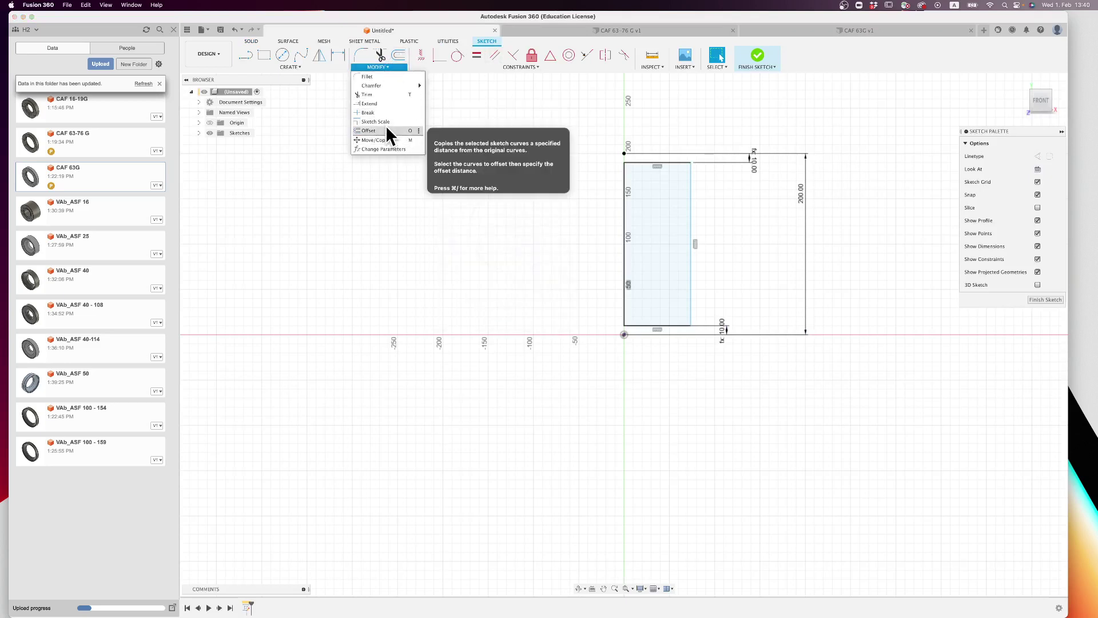
click(393, 149)
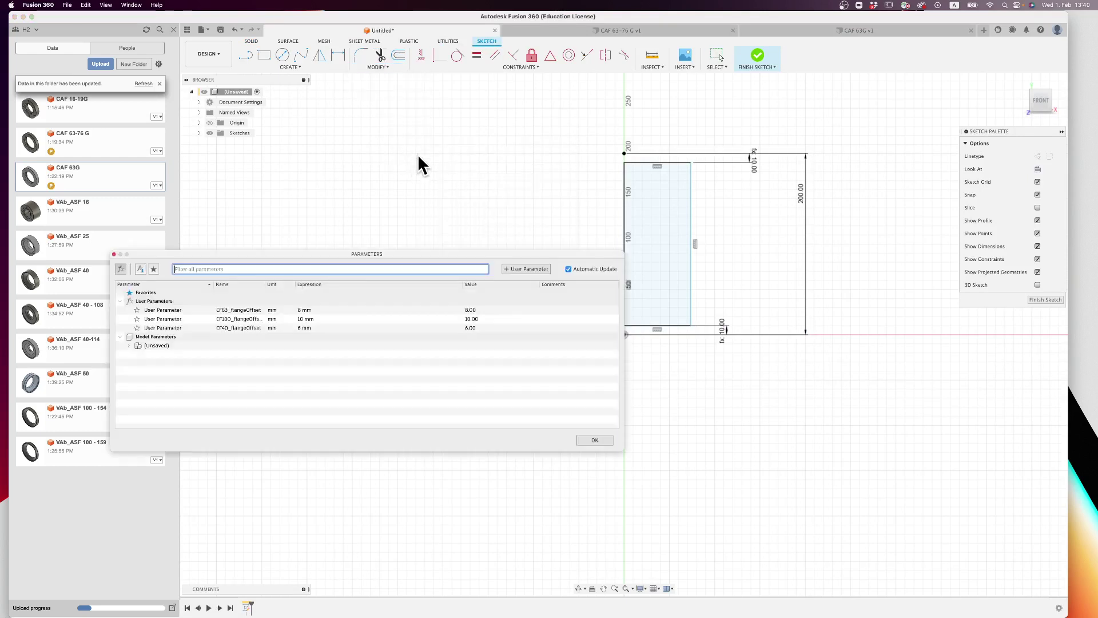
text(CF63)
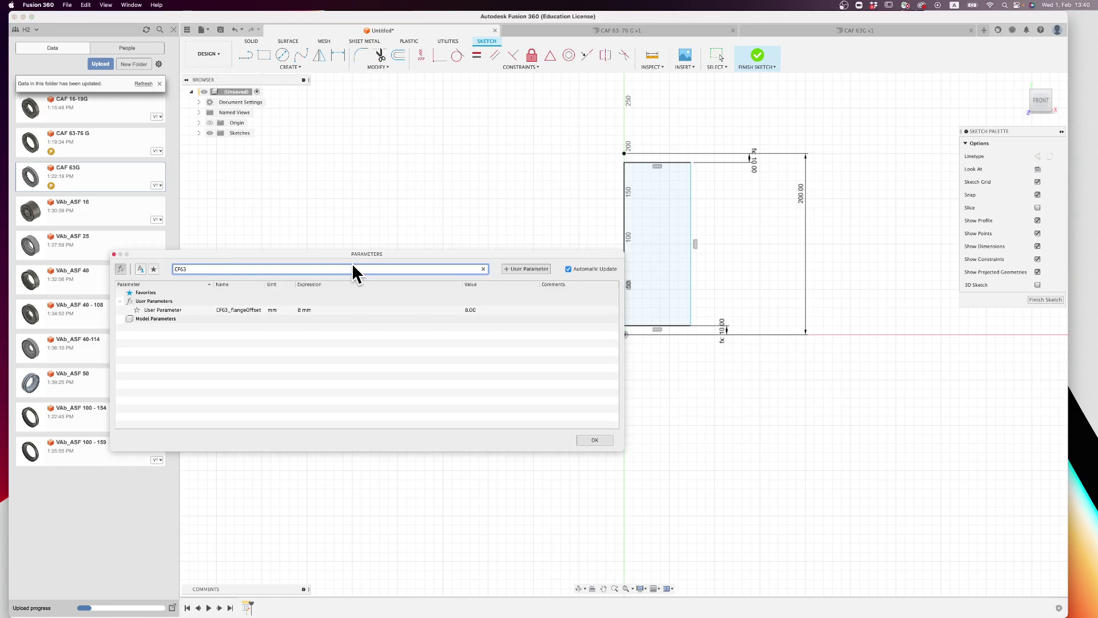
text(_Tube)
key(BackSpace)
key(BackSpace)
key(BackSpace)
key(BackSpace)
text(tubeDiameter)
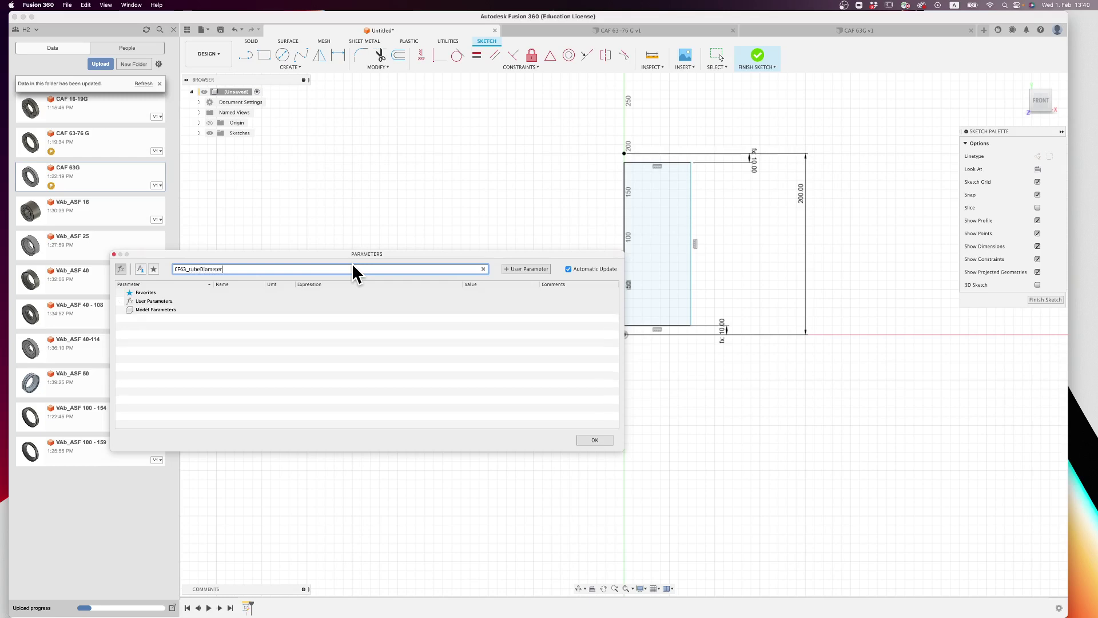
key(Return)
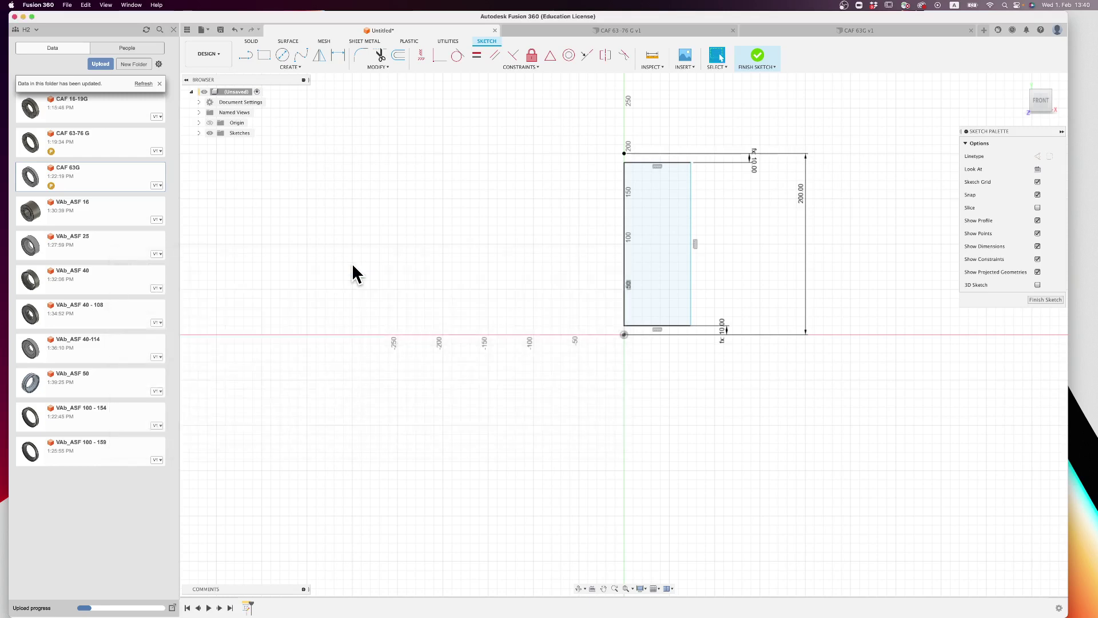
Step: Add a user parameter named CF63_tubeDiameter in millimetres with the expression 70
click(375, 66)
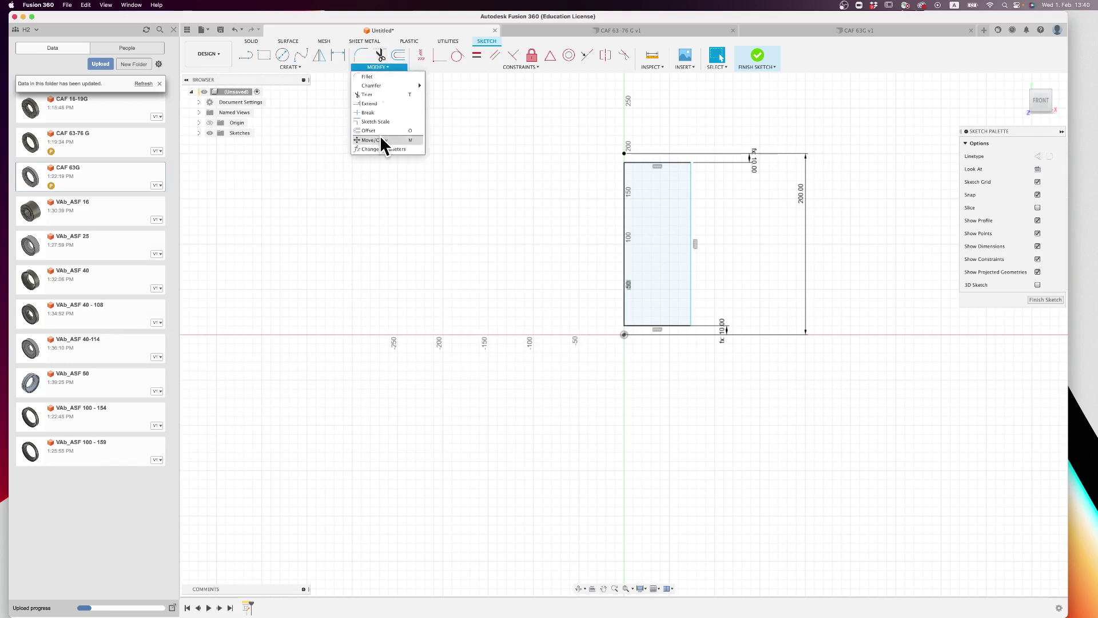
click(382, 147)
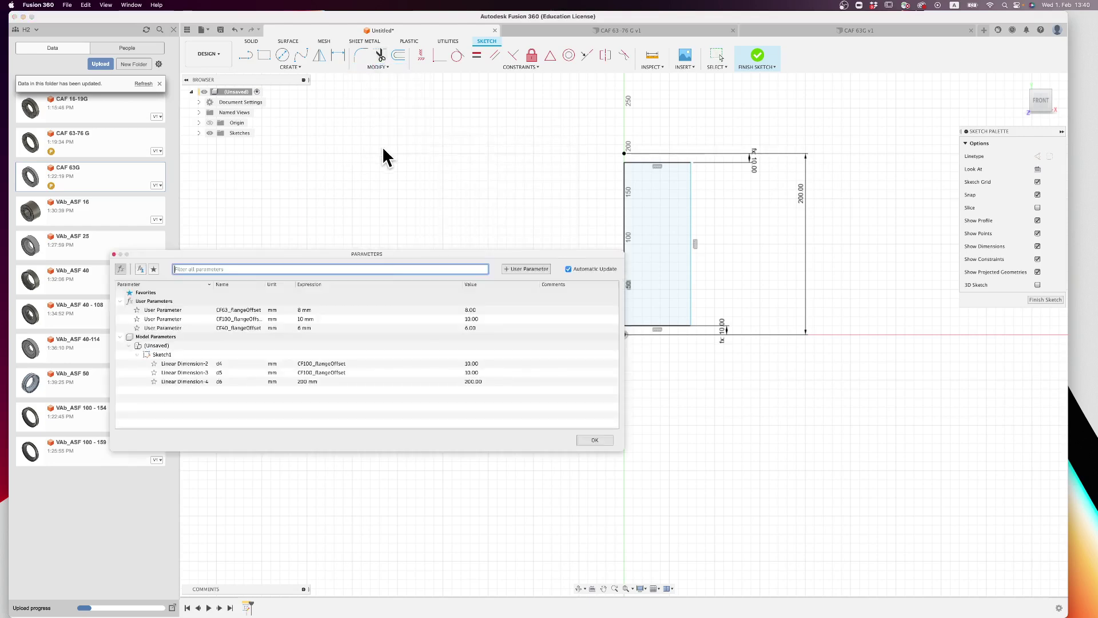
click(519, 268)
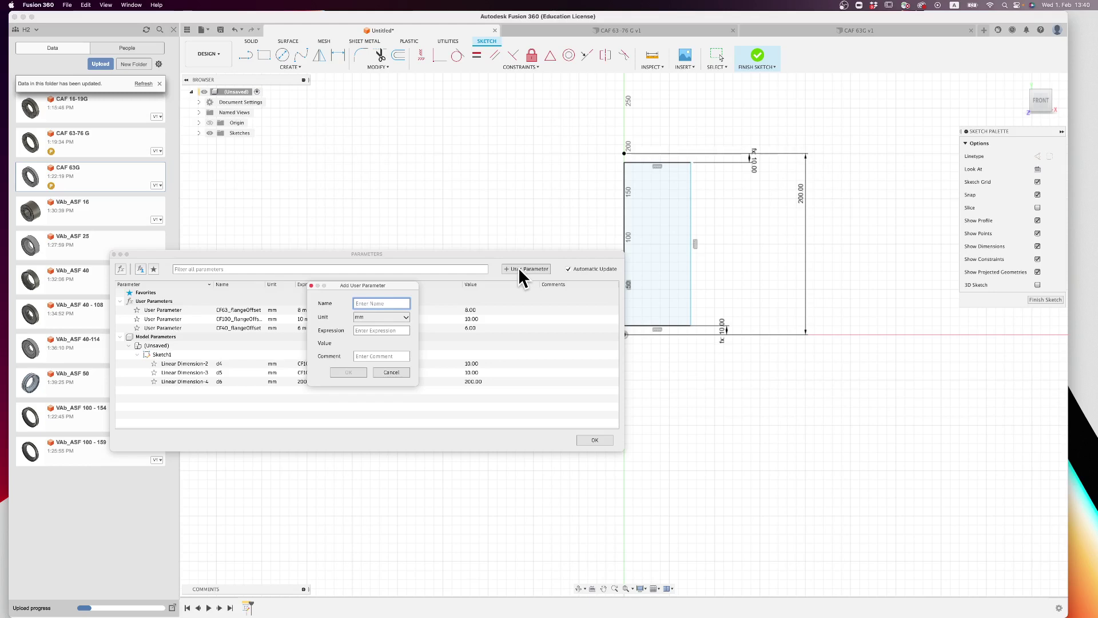
text(CF63_tubeDiameter)
key(Tab)
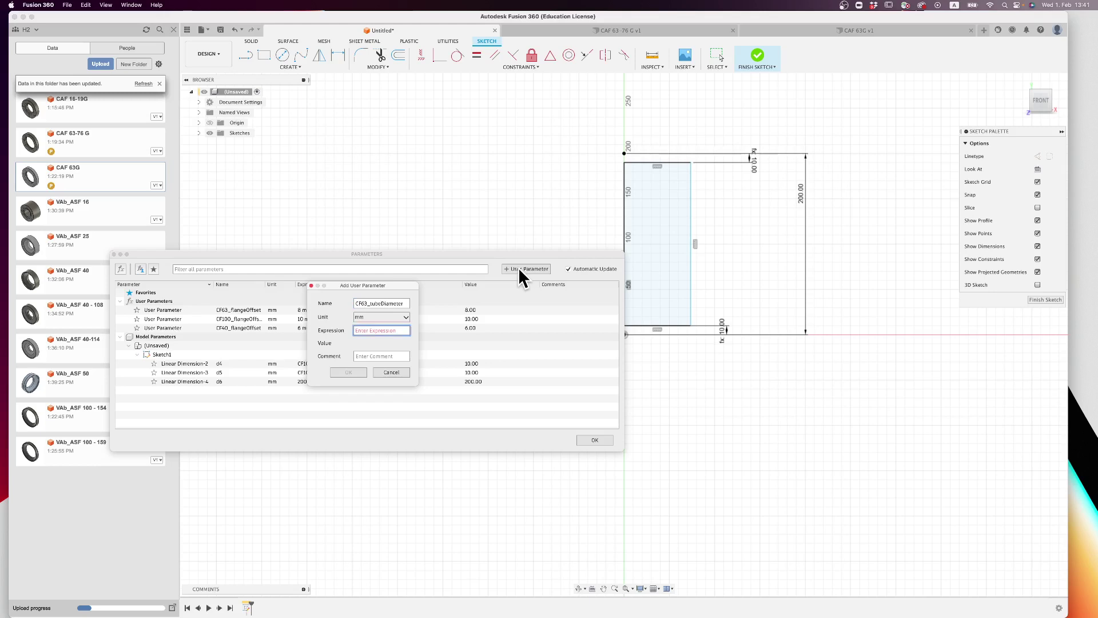
text(70)
click(343, 371)
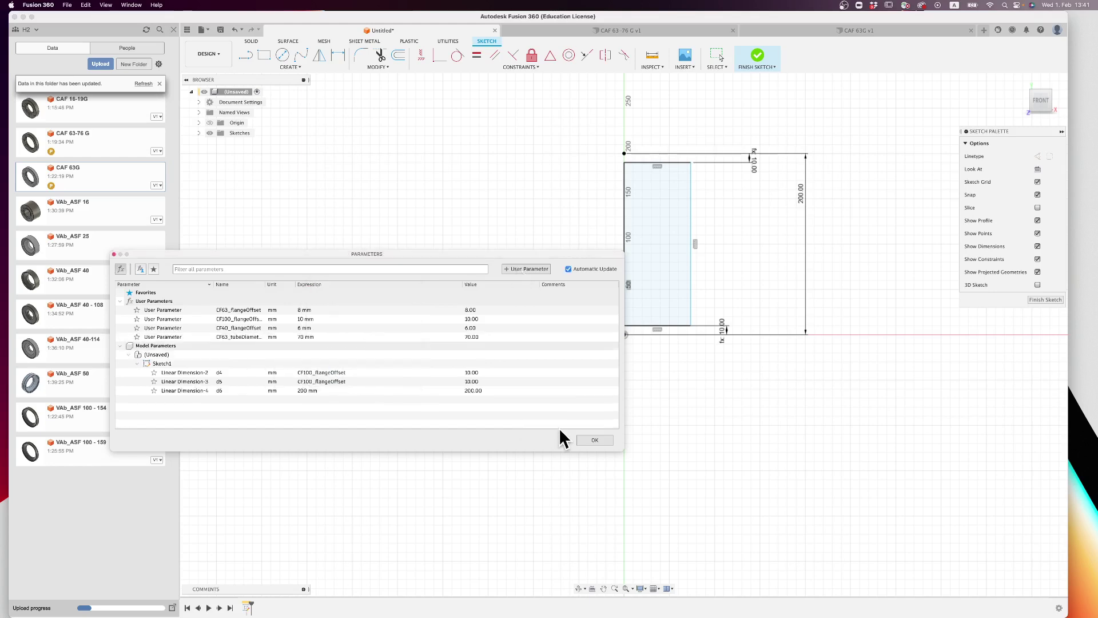
click(594, 440)
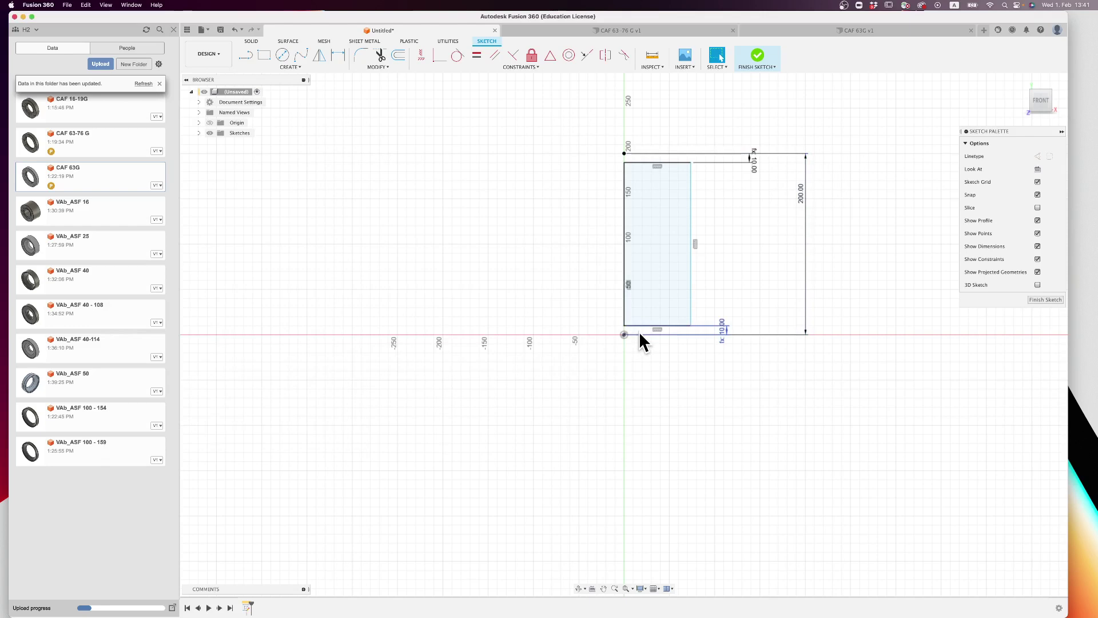
Step: Dimension the rectangle's width with the expression CF63_tubeDiameter/2 and refresh the list of parts in the data folder
key(d)
click(690, 232)
click(626, 226)
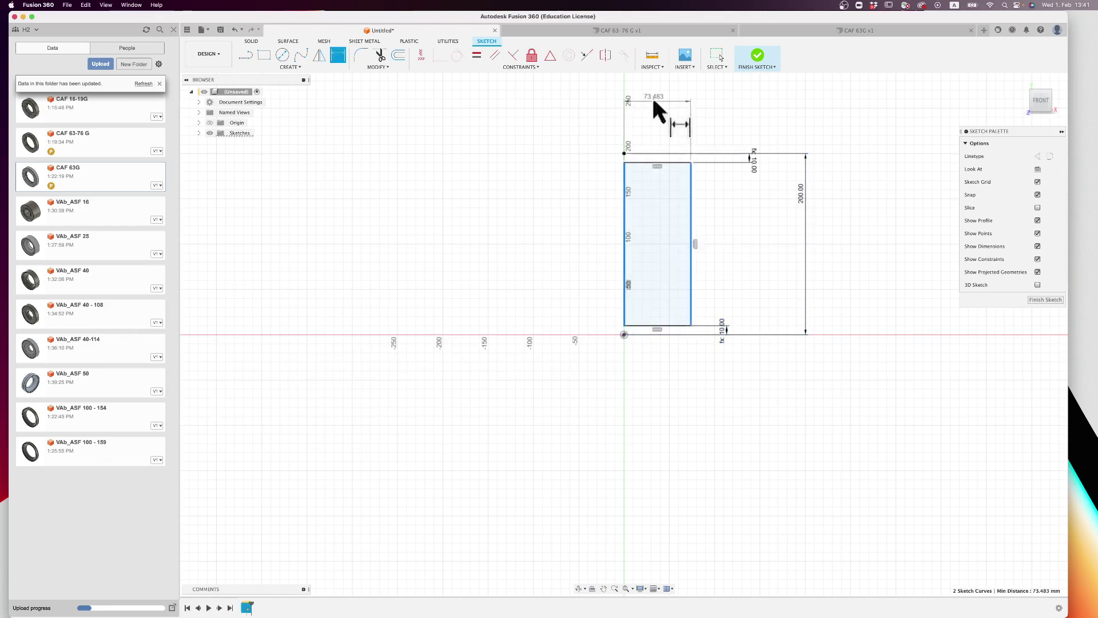
click(655, 111)
text(cf)
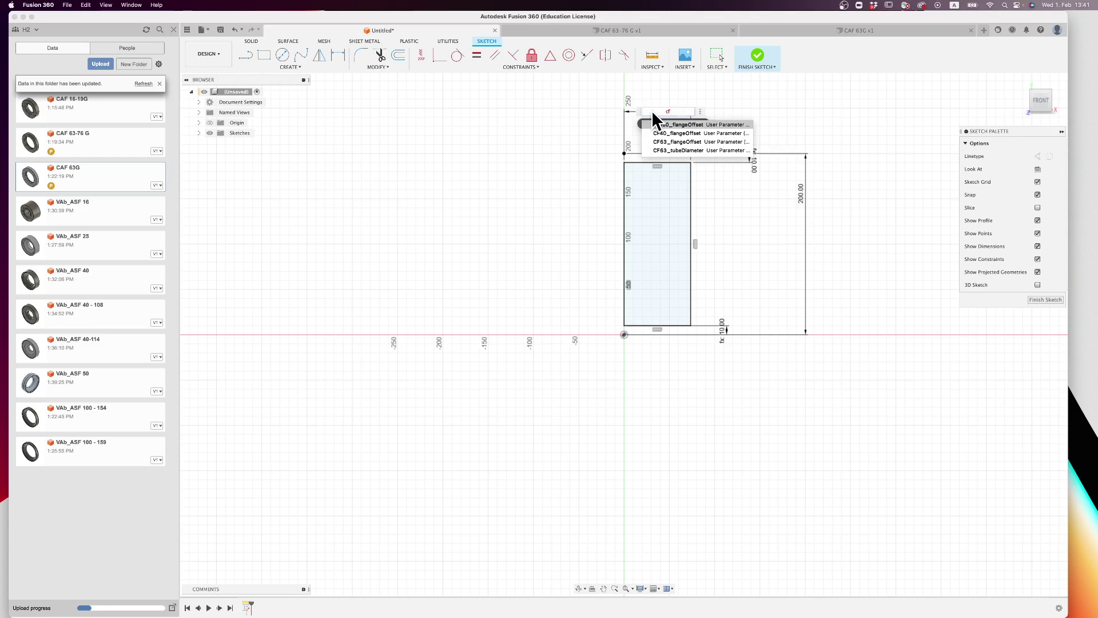
key(Down)
key(Down)
key(Return)
text(/2)
key(Return)
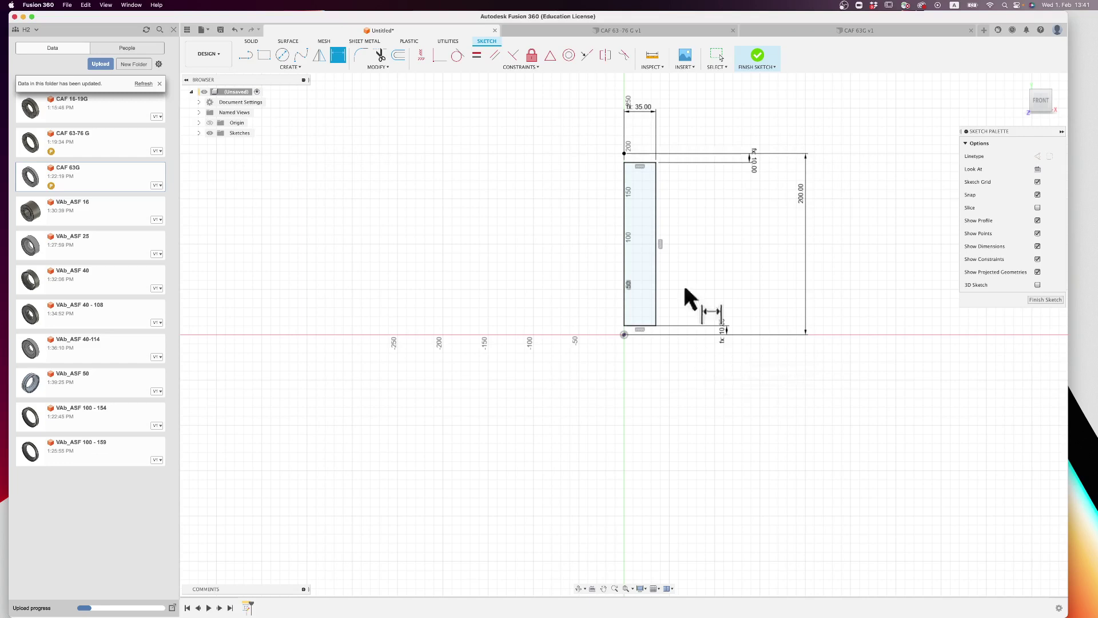
click(147, 84)
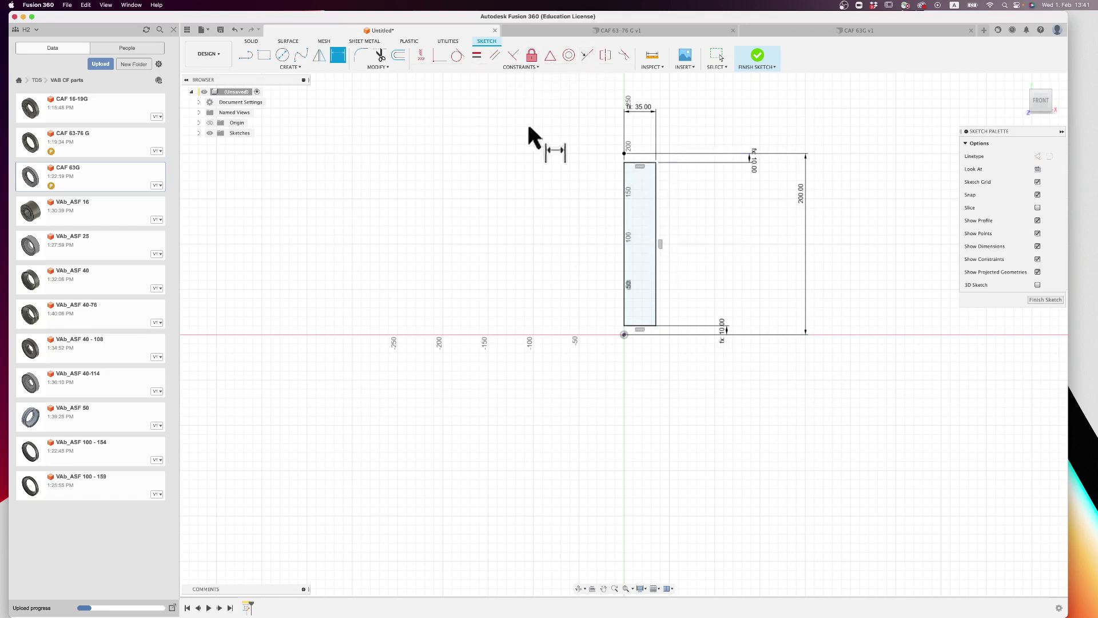
Step: Sketch a line outline from the midpoint of the rectangle's left side, about 125 mm horizontally, upward, and back to that side
key(l)
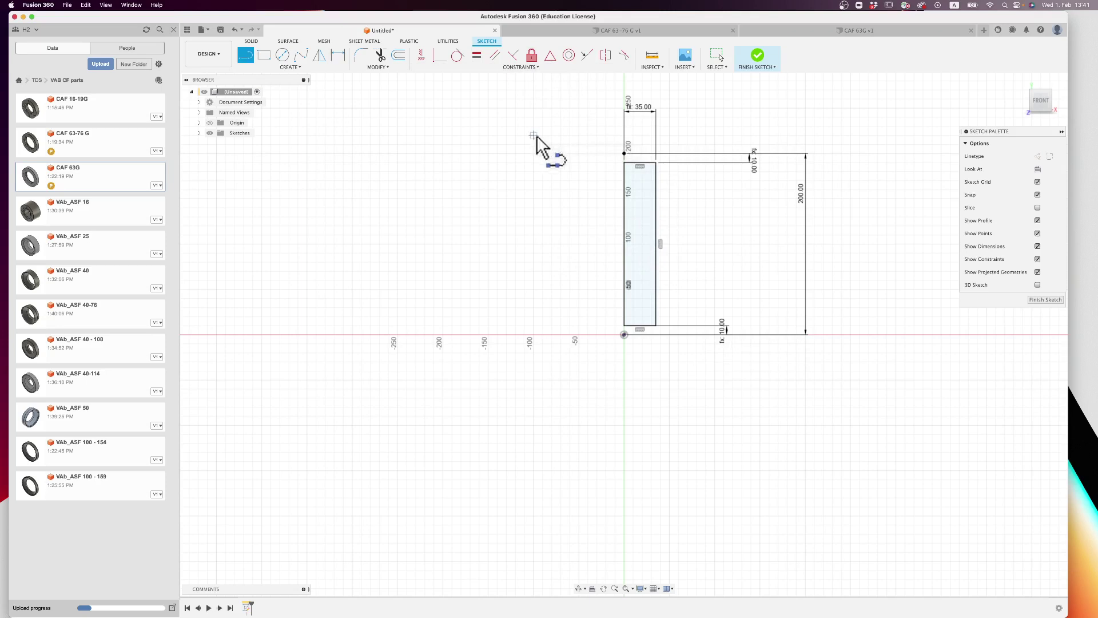
click(623, 243)
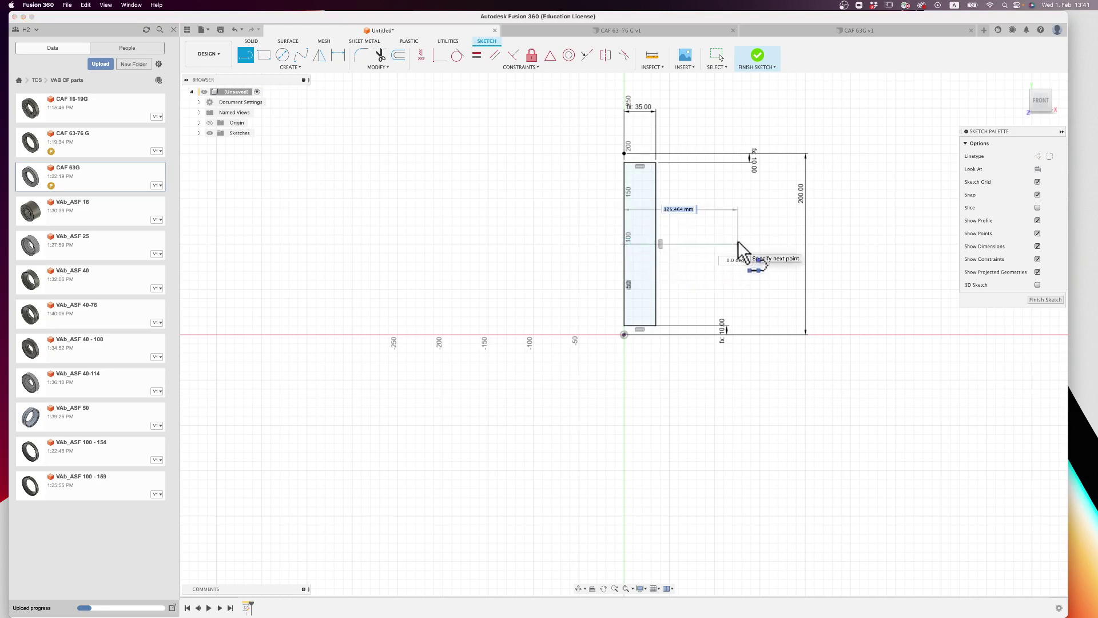
click(738, 242)
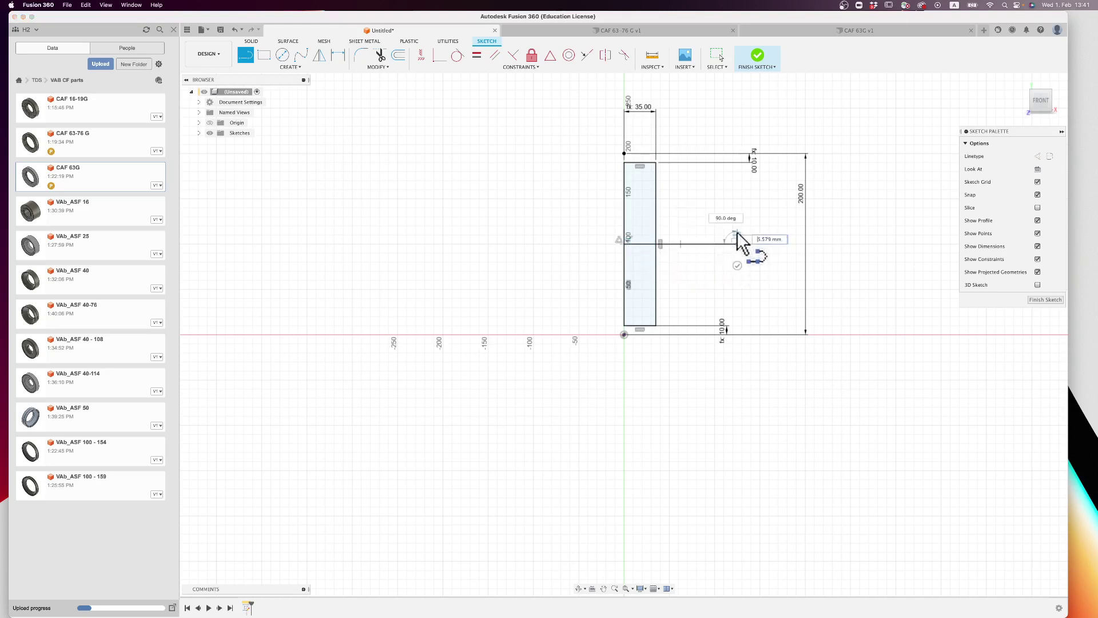
click(626, 217)
key(Escape)
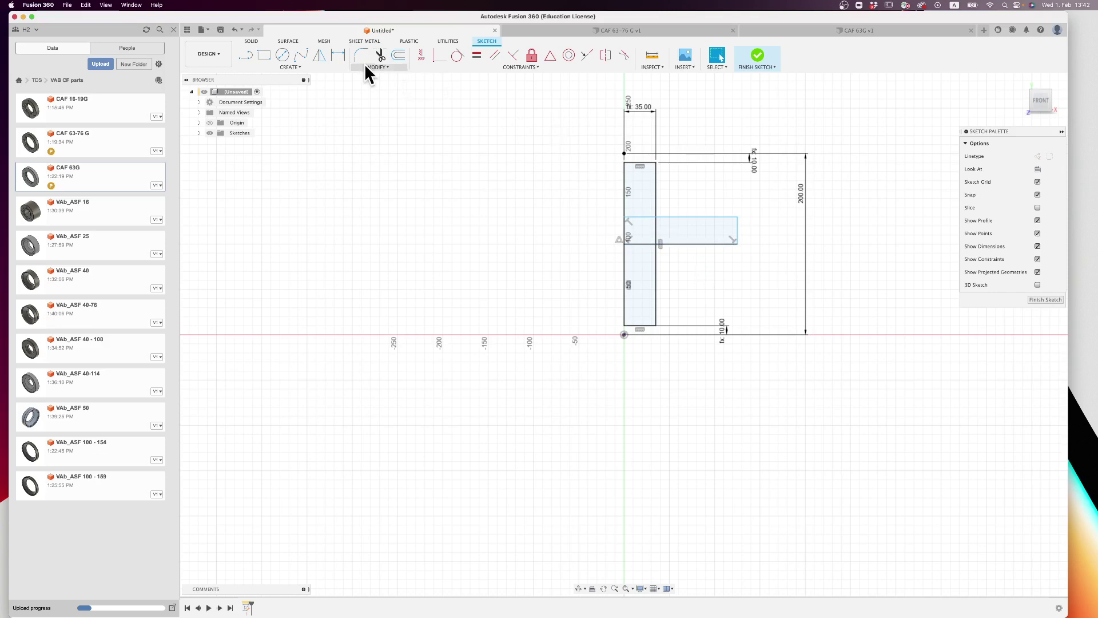
Step: Place a sketch point just beyond the horizontal branch outline and make it coincident with the outline's lower line
click(314, 64)
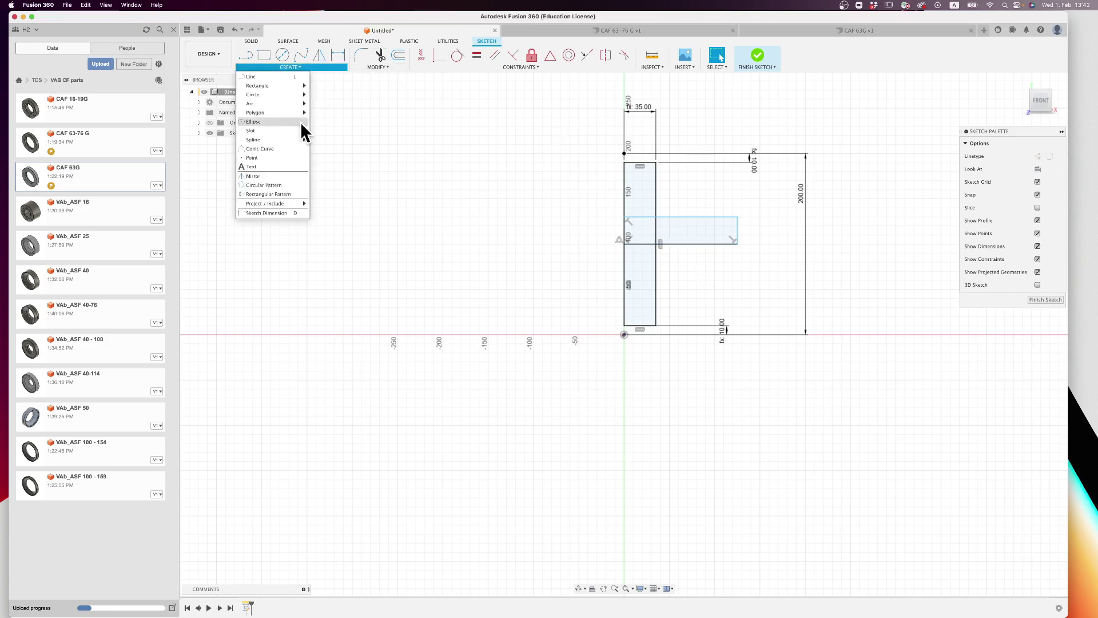
click(252, 159)
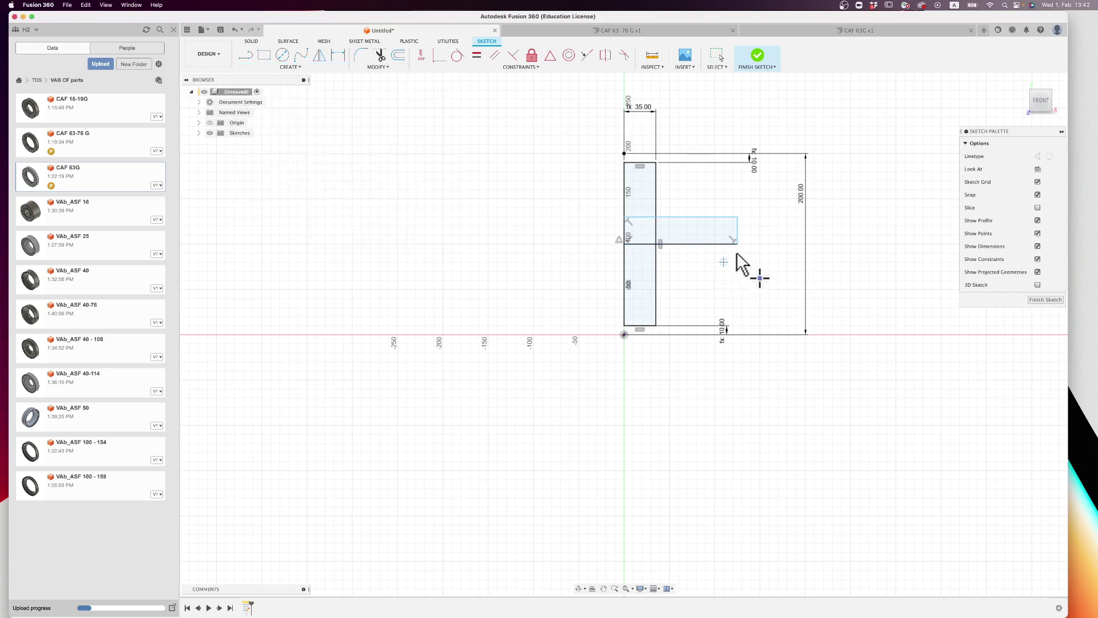
click(751, 243)
key(Escape)
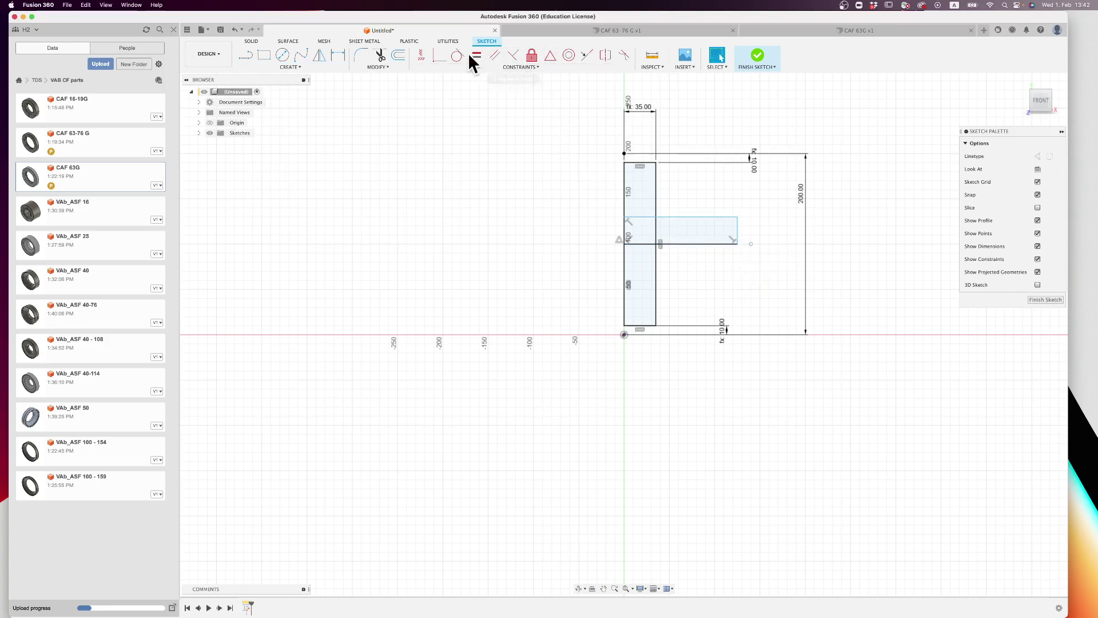
click(441, 55)
click(707, 244)
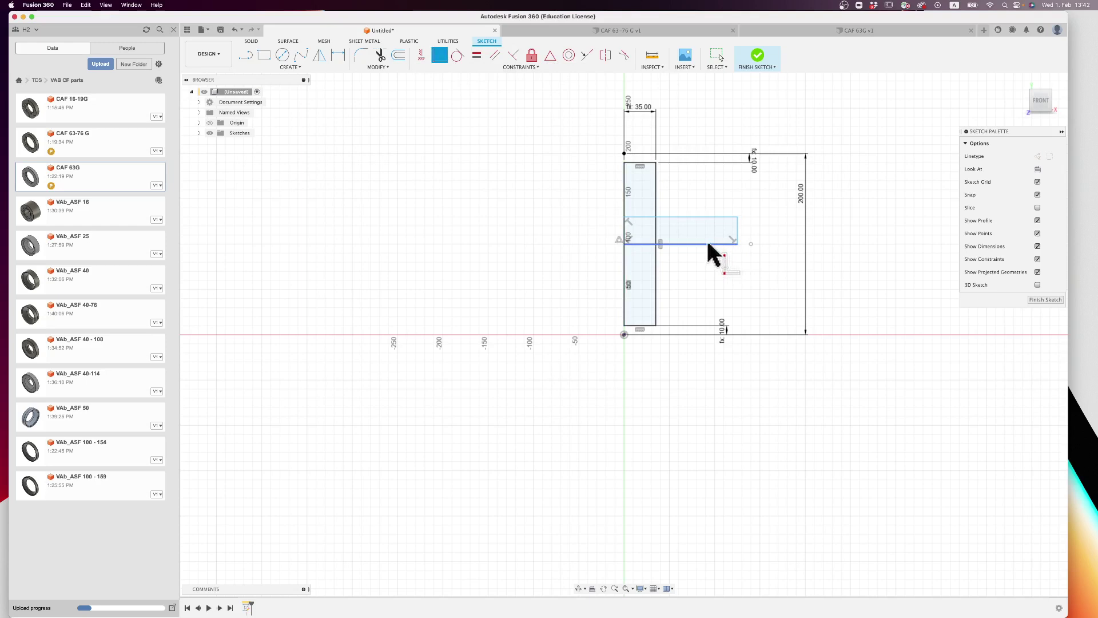
click(751, 245)
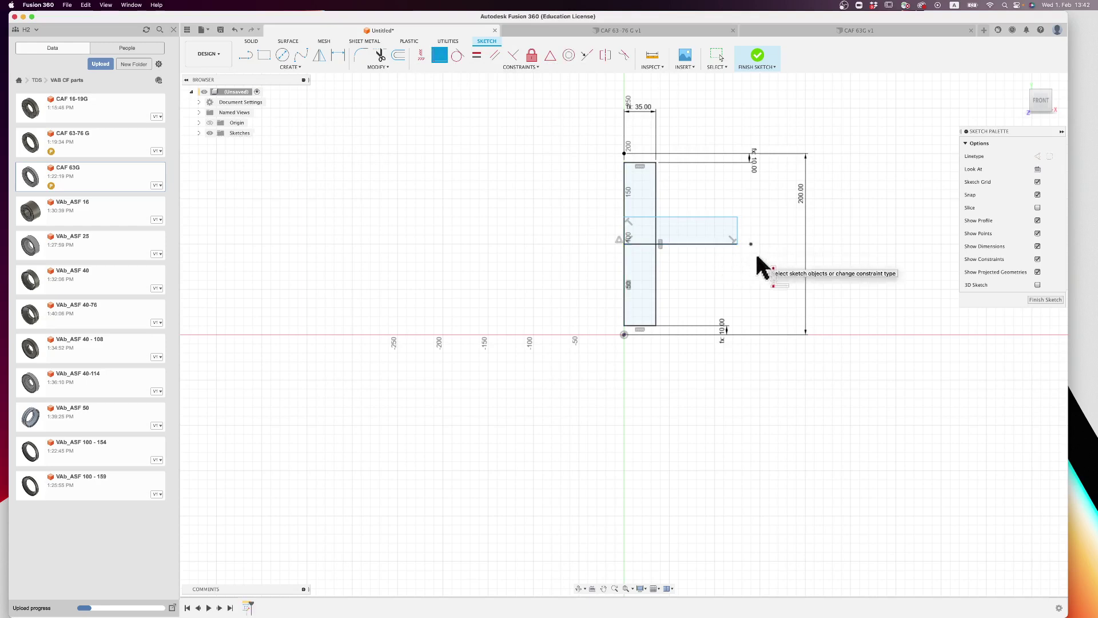
key(Escape)
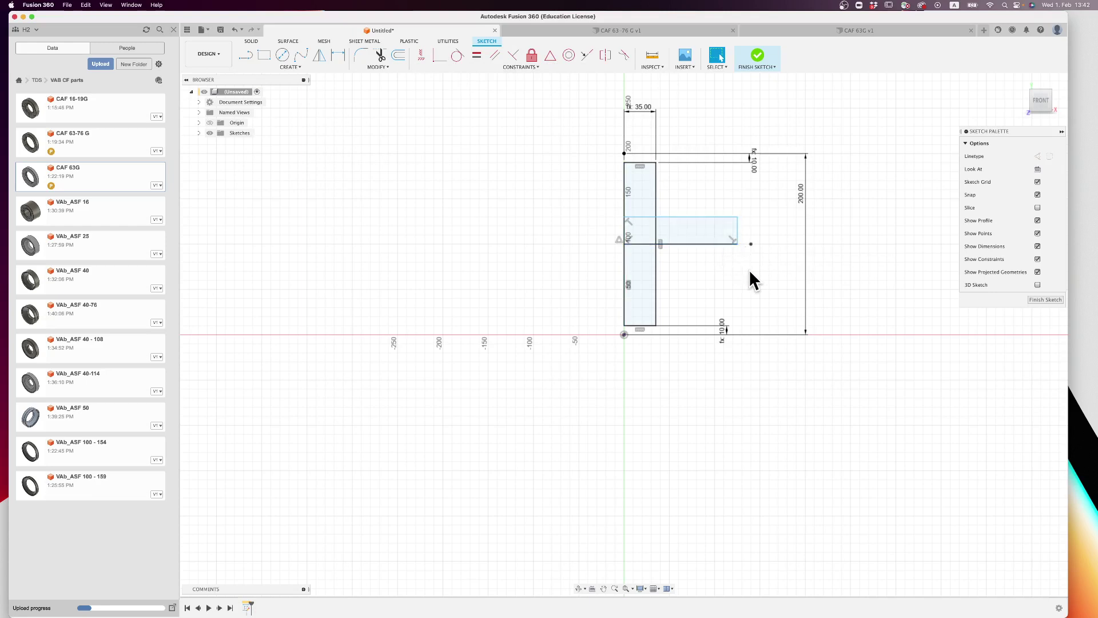
Step: Dimension the gap between the branch's end line and the new point with the parameter CF63_flangeOffset
key(d)
click(737, 227)
click(751, 241)
click(738, 265)
text(cf)
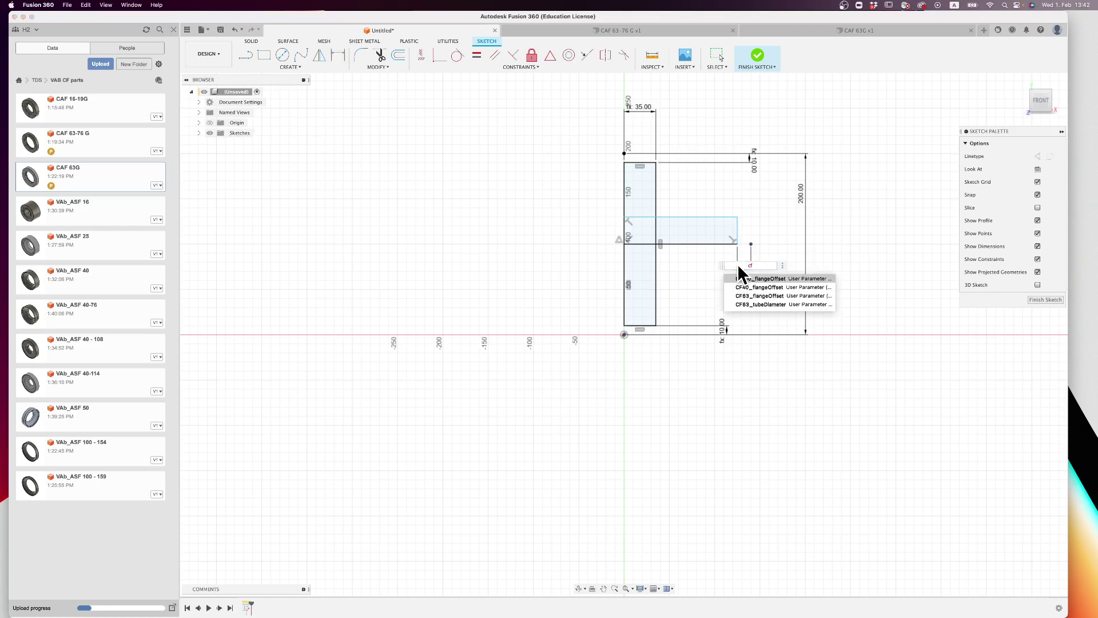
key(Down)
key(Down)
key(Return)
key(Return)
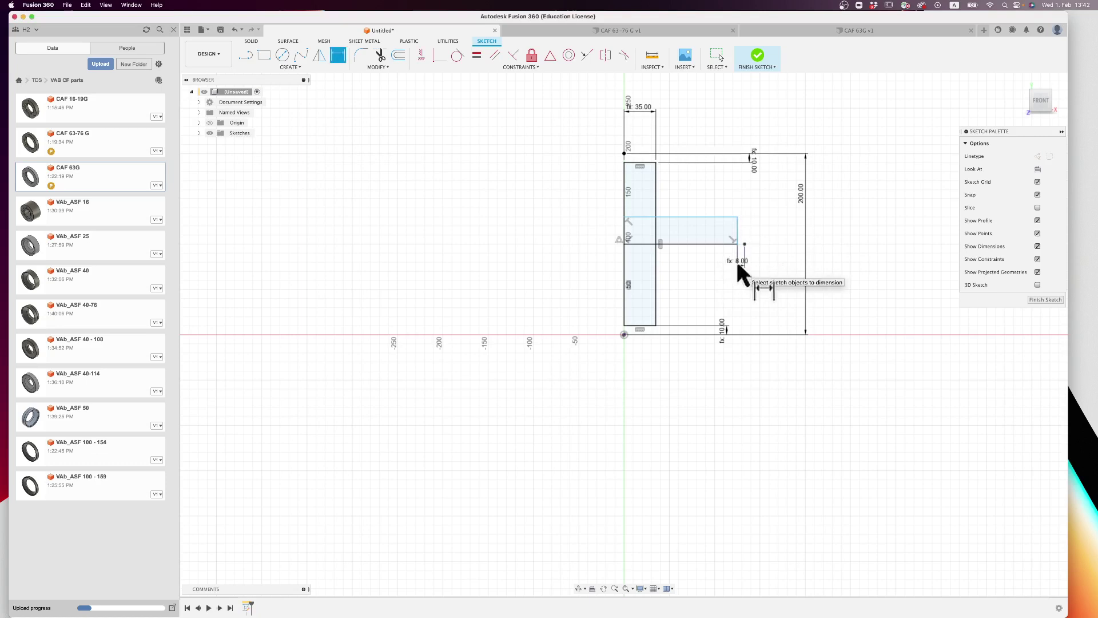
Step: Dimension the distance from the branch's outer point to the vertical rectangle's left side as 100 mm
click(744, 245)
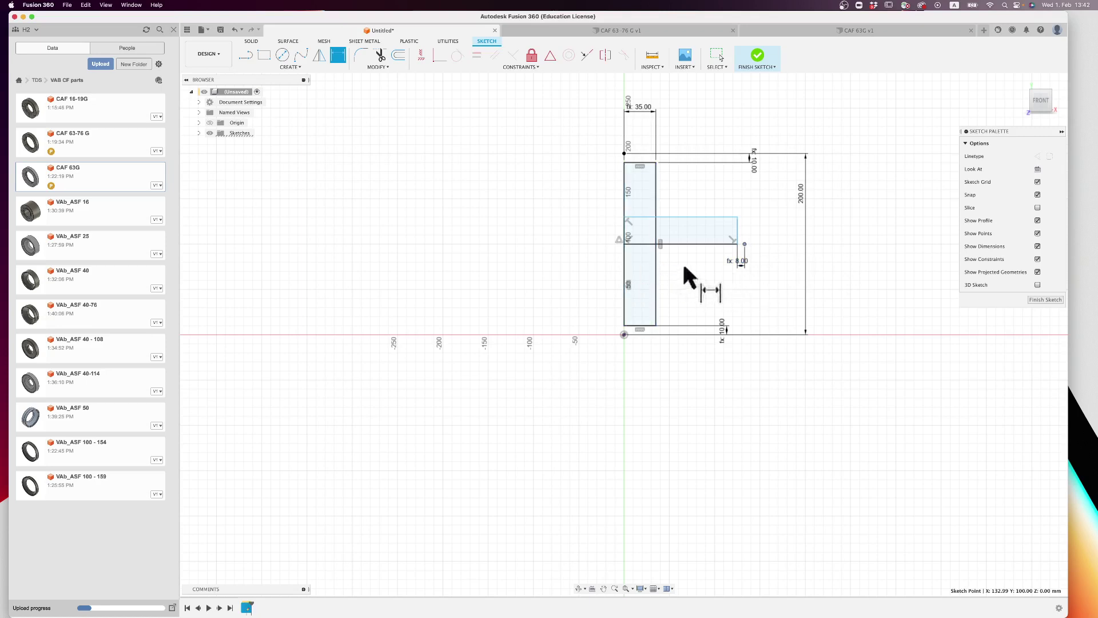
shift+click(623, 269)
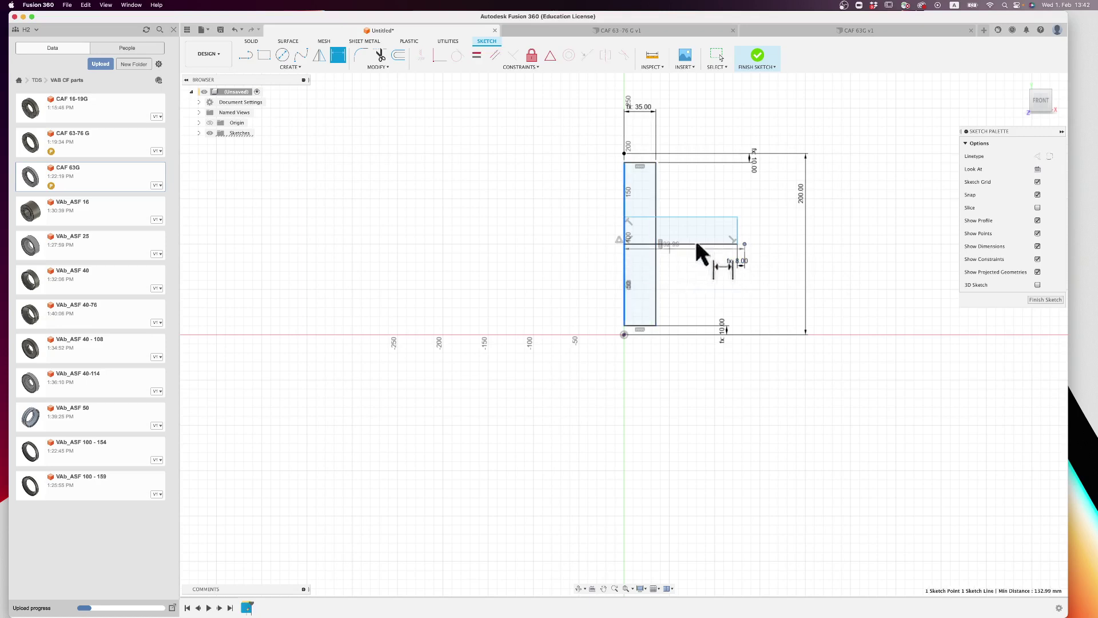
click(721, 294)
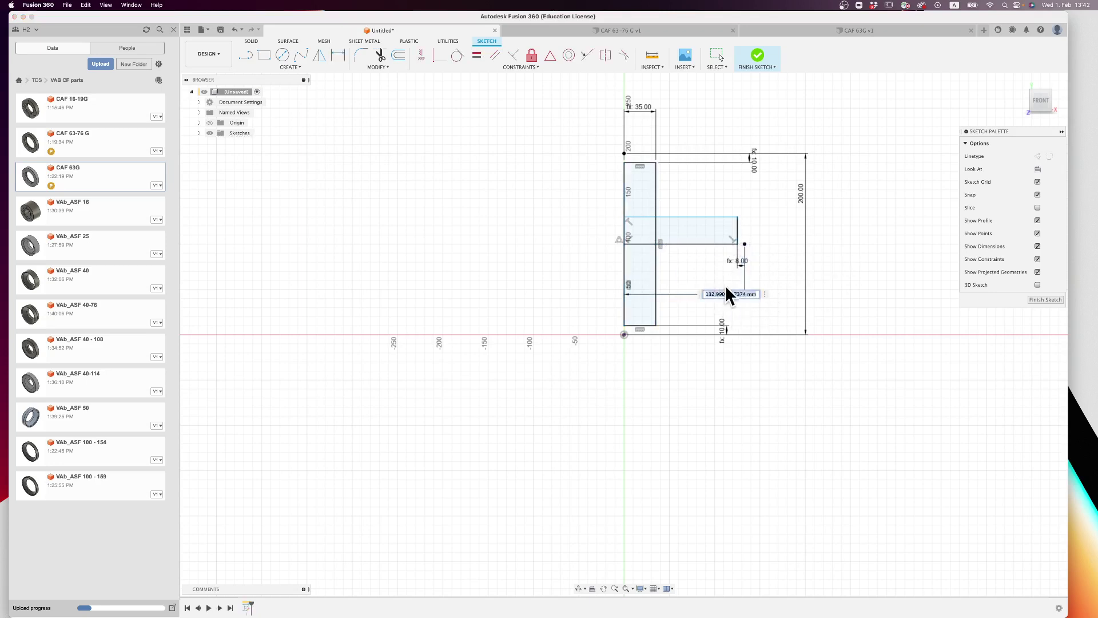
text(100)
key(Return)
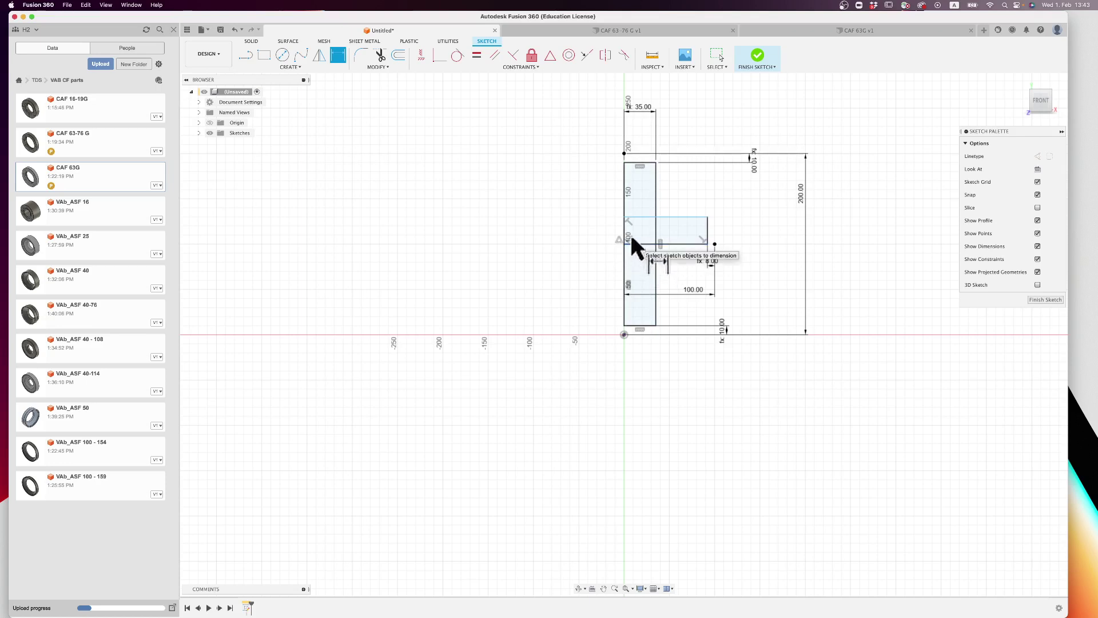
key(c)
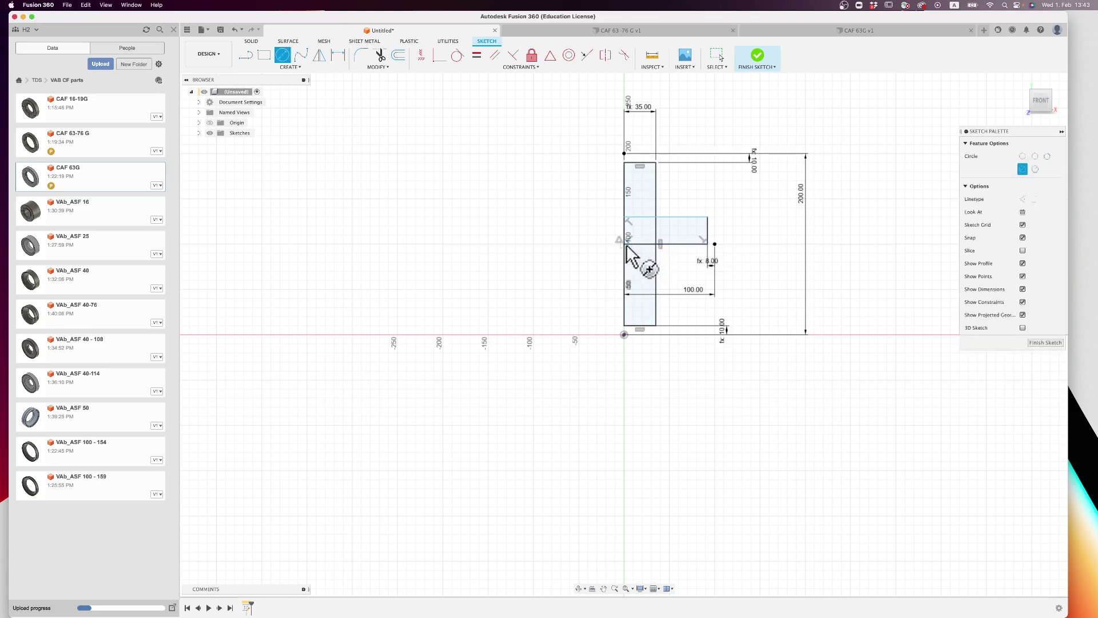
click(625, 244)
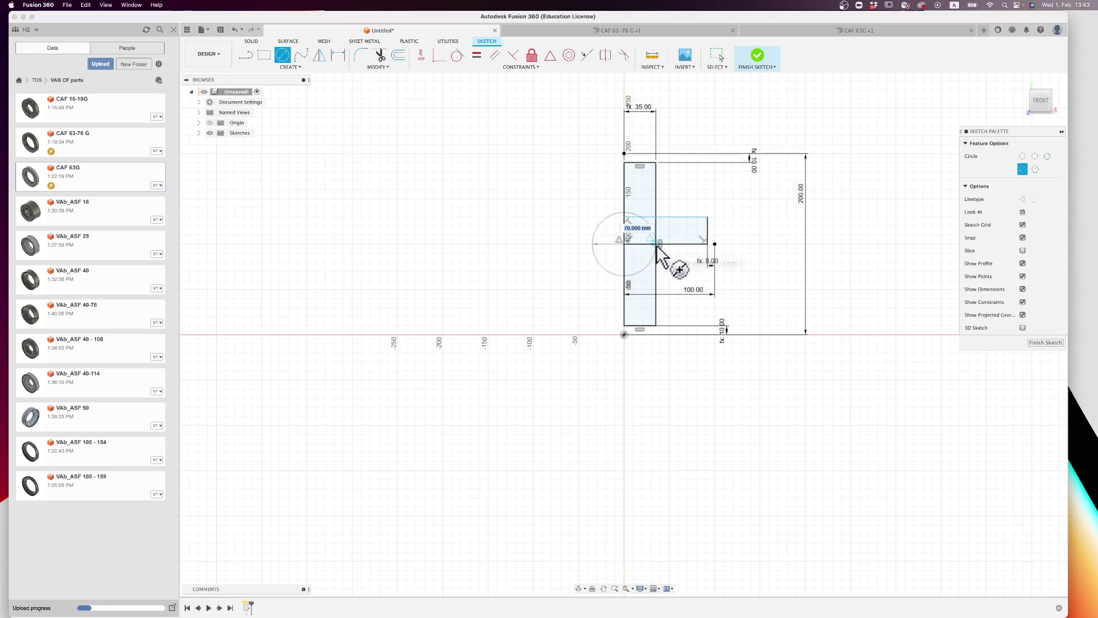
key(Escape)
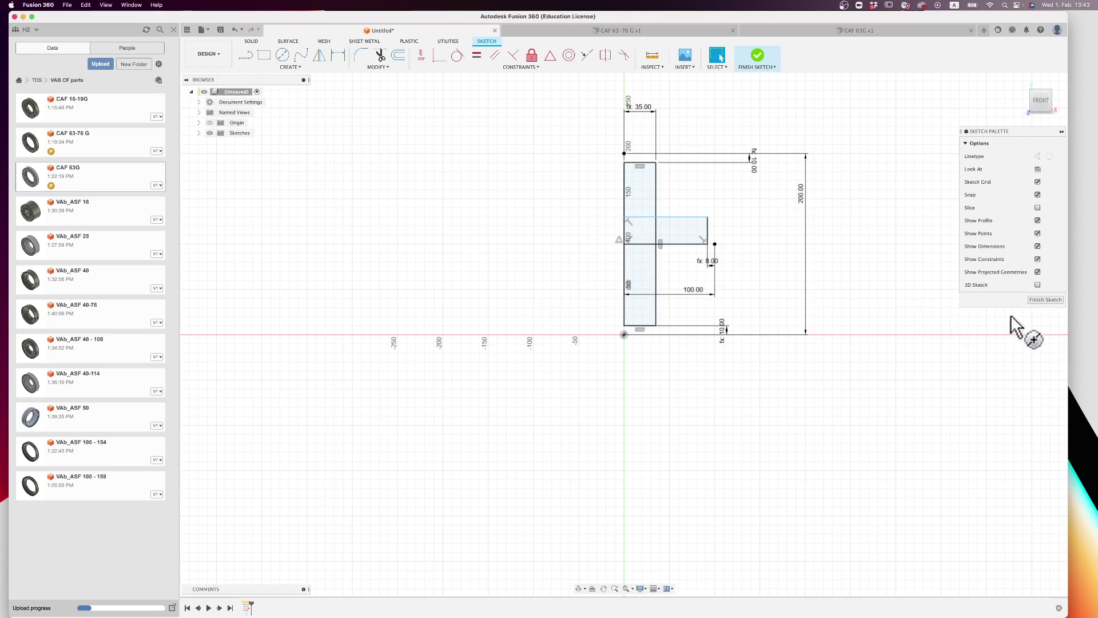
click(1044, 299)
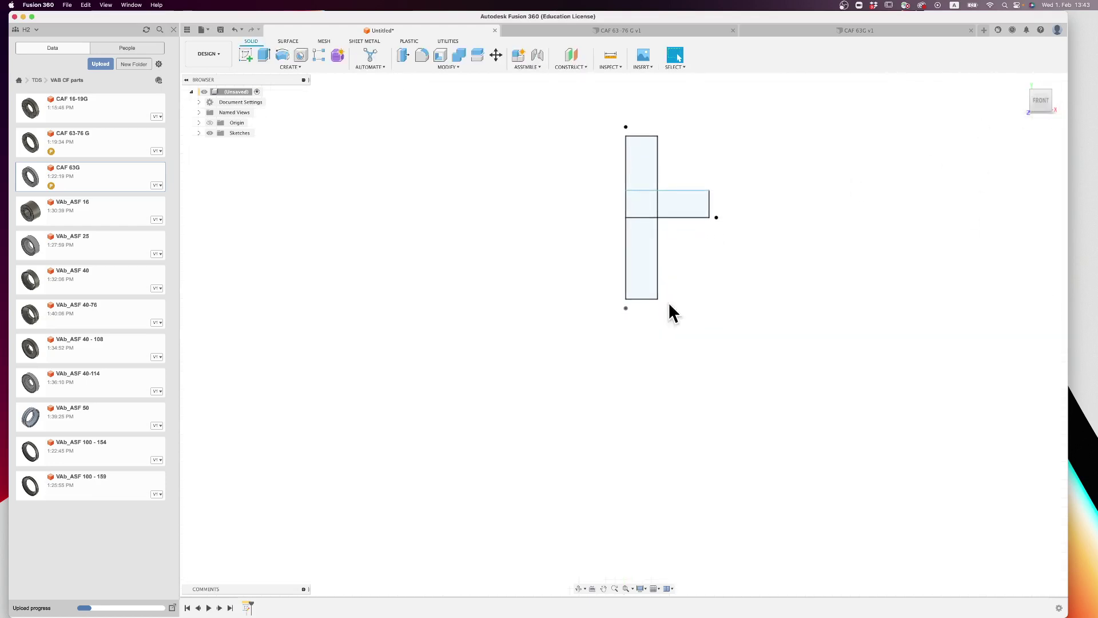
double_click(248, 608)
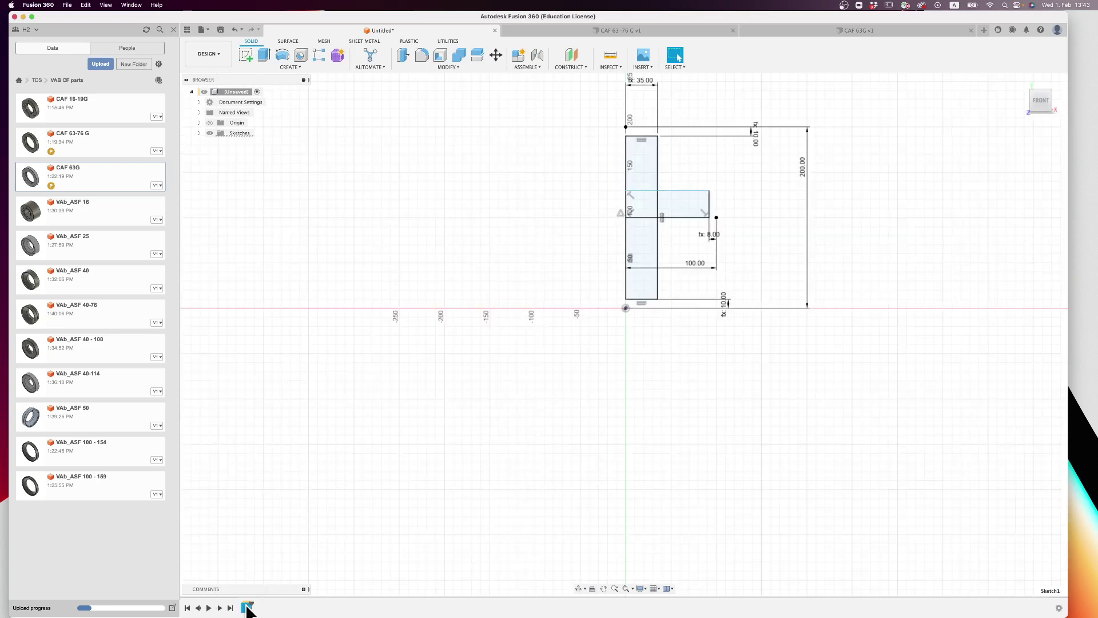
Step: Dimension the branch outline's height with the expression CF63_tubeDiameter/2 and finish the sketch
key(d)
click(676, 216)
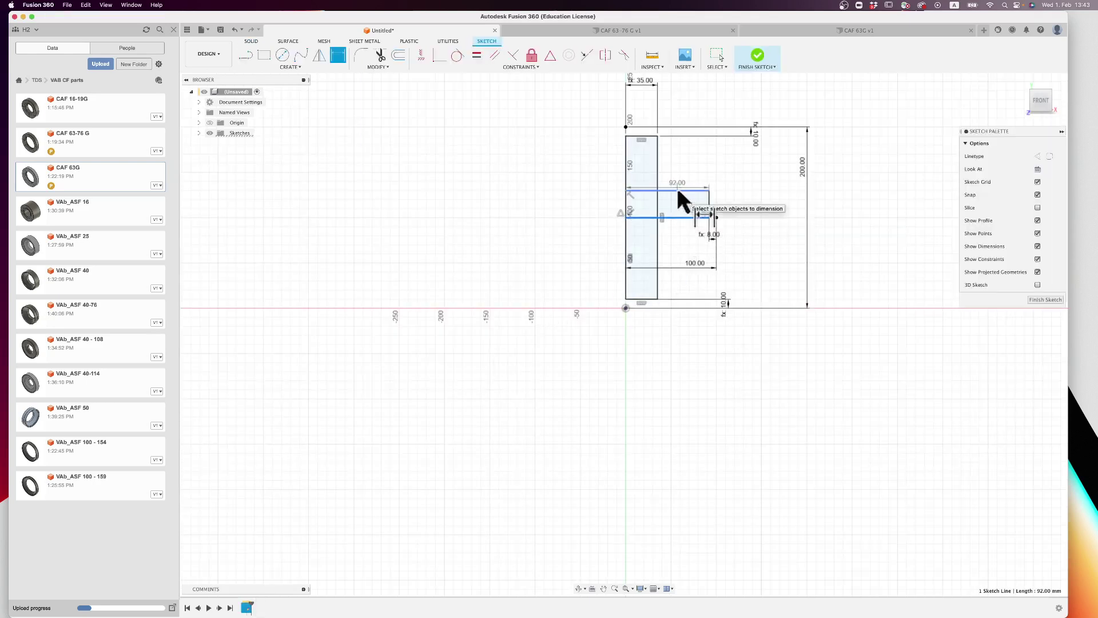
click(740, 205)
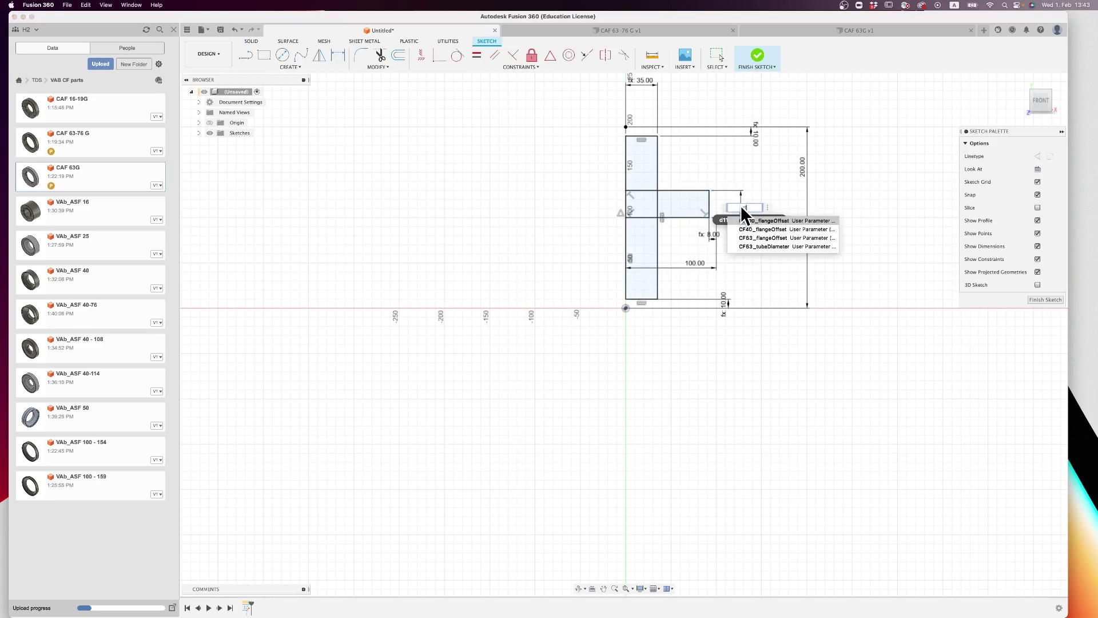
key(Down)
key(Down)
key(Down)
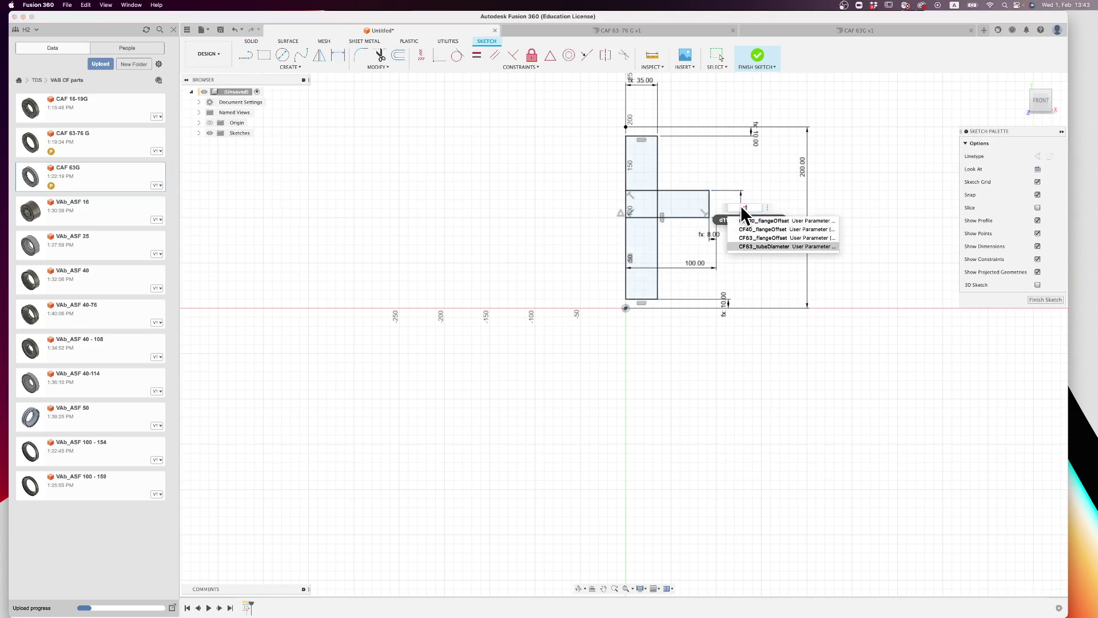
key(Return)
text(/2)
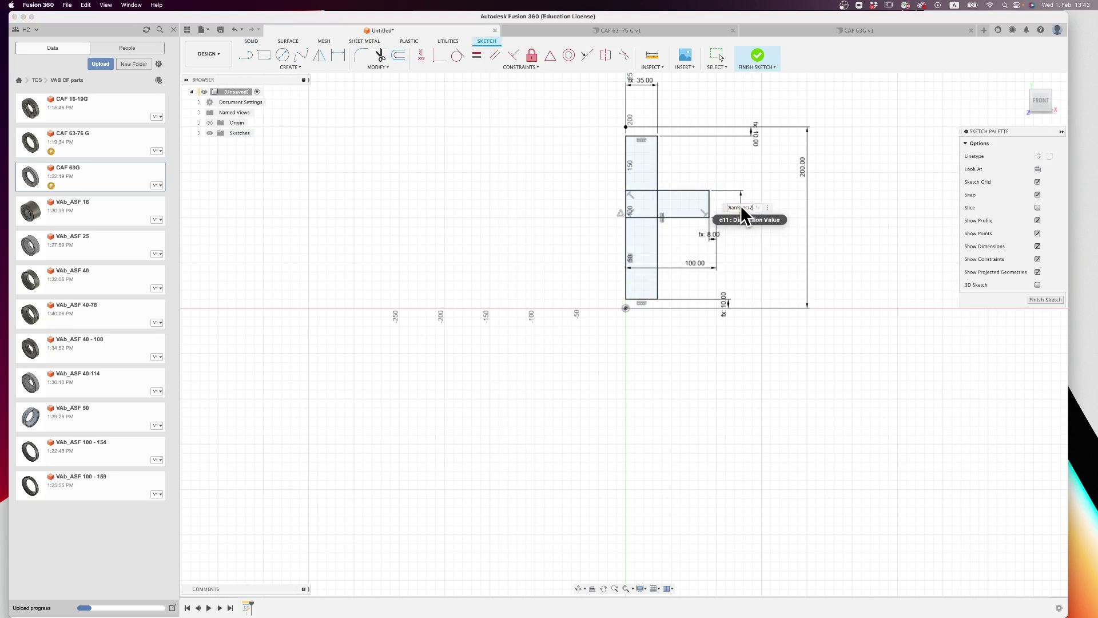
key(Return)
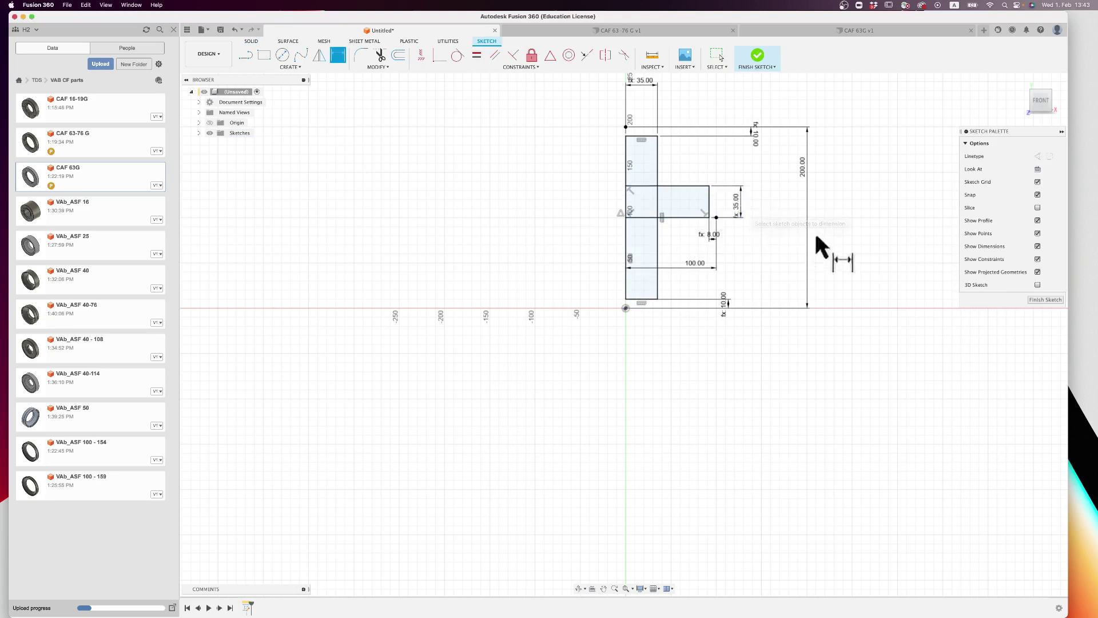
click(1044, 299)
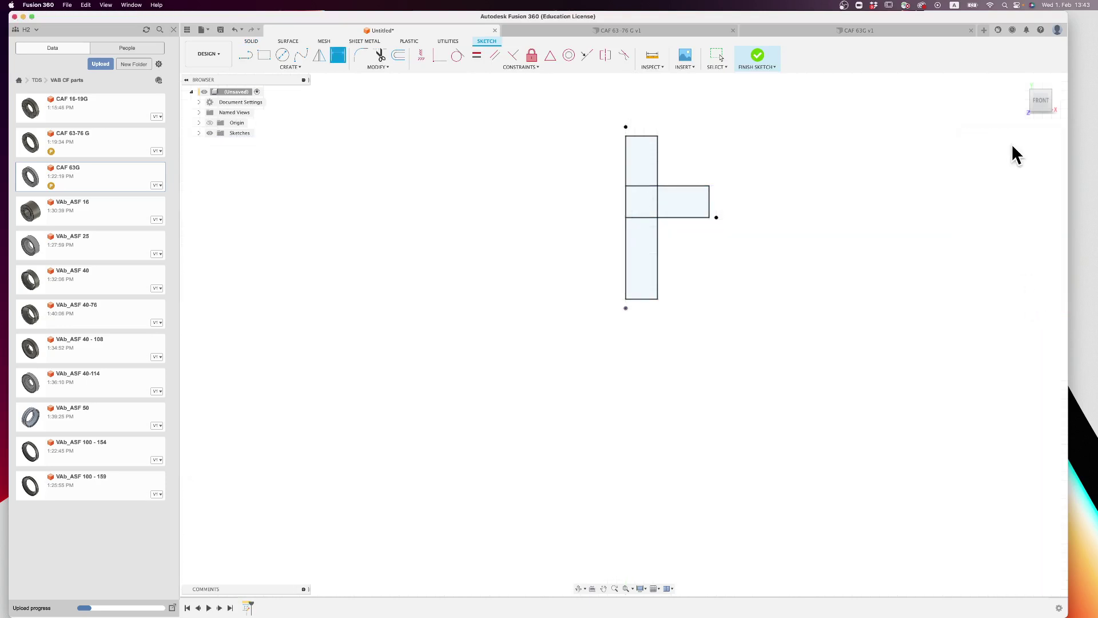
Step: Revolve the three profiles of the vertical rectangle 360 degrees about its left side as a new body
drag(1048, 98, 1021, 112)
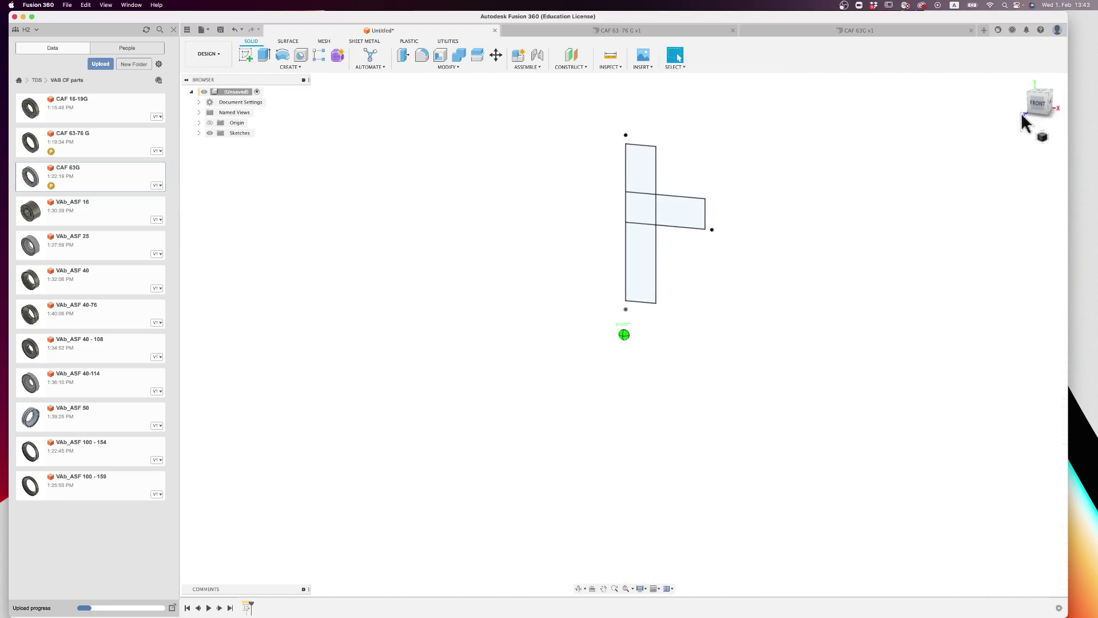
click(282, 56)
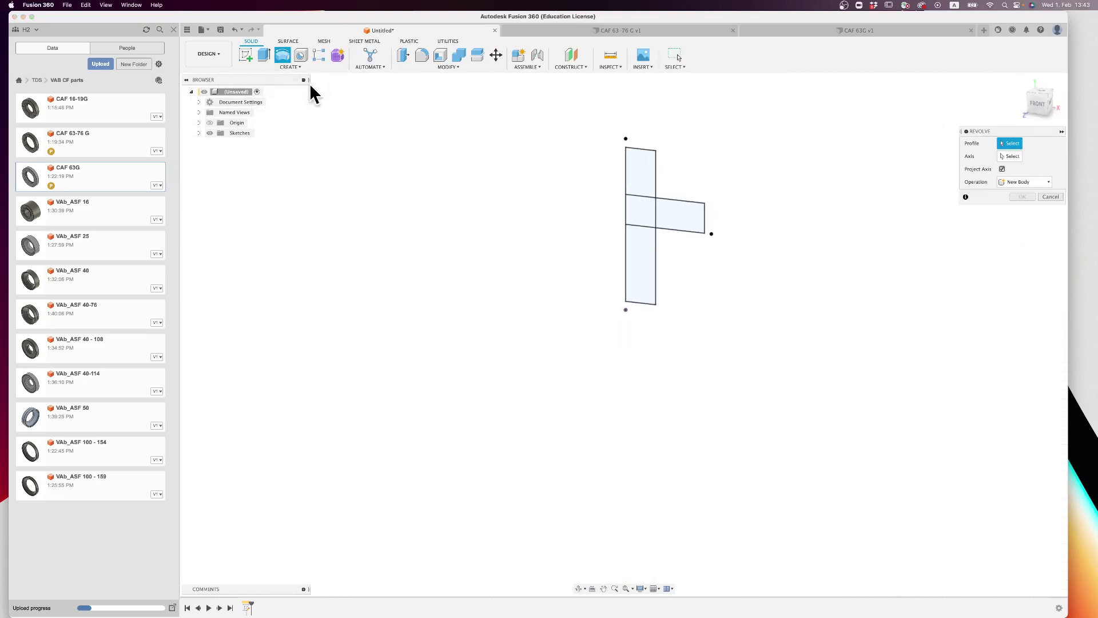
click(642, 183)
click(633, 205)
click(637, 242)
click(1009, 156)
click(626, 157)
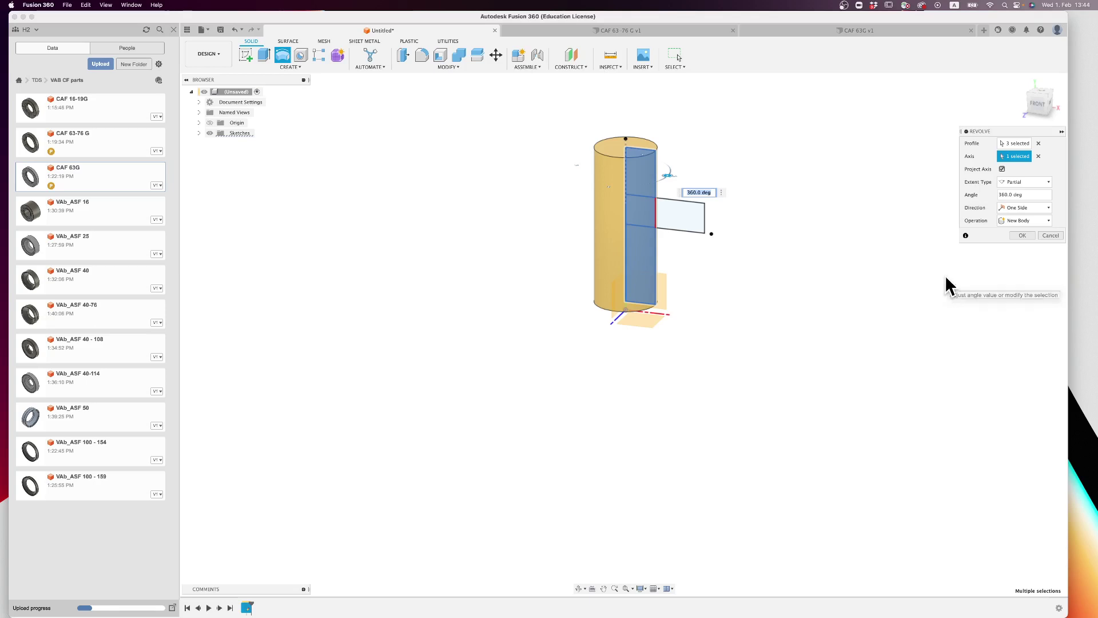
click(1022, 235)
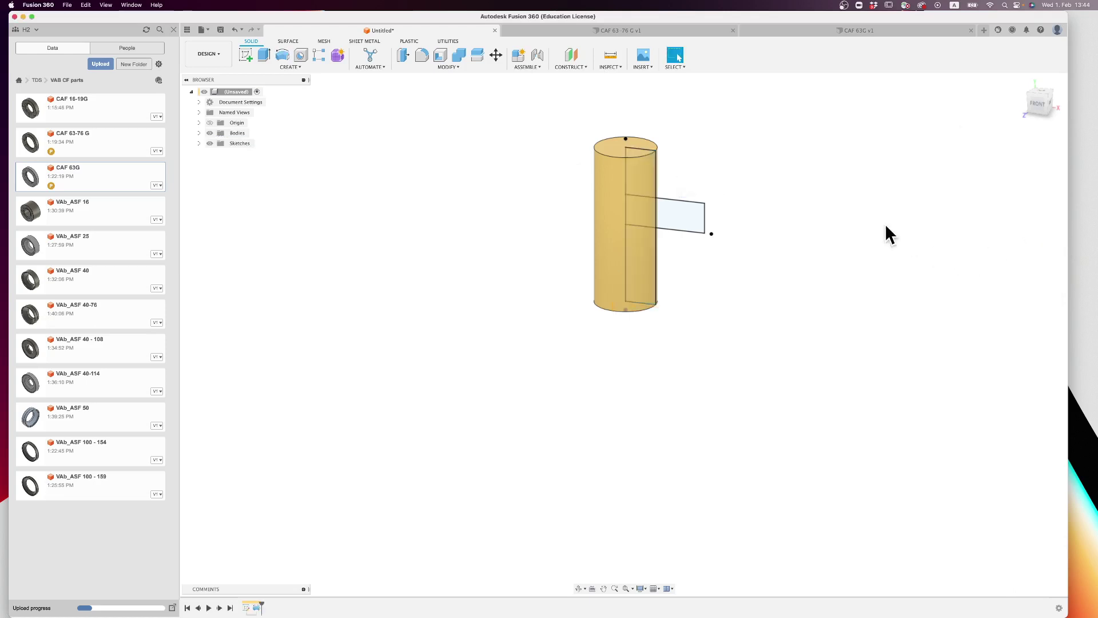
Step: Revolve the two branch profiles 360 degrees about their lower line and join them to the vertical cylinder
click(281, 56)
click(681, 217)
click(635, 216)
click(1010, 156)
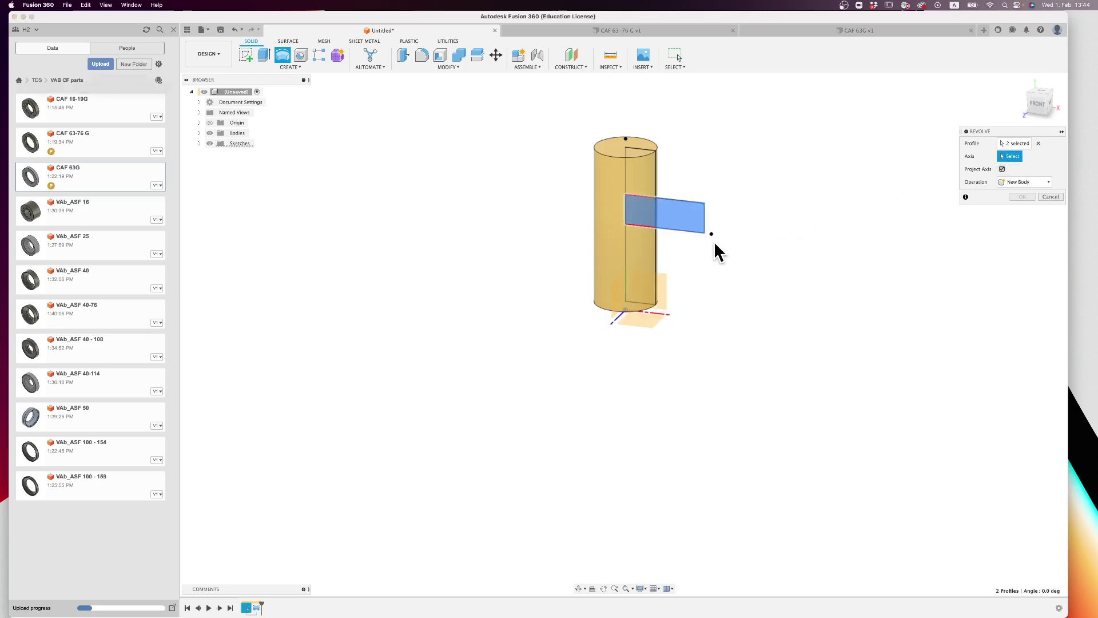
click(696, 230)
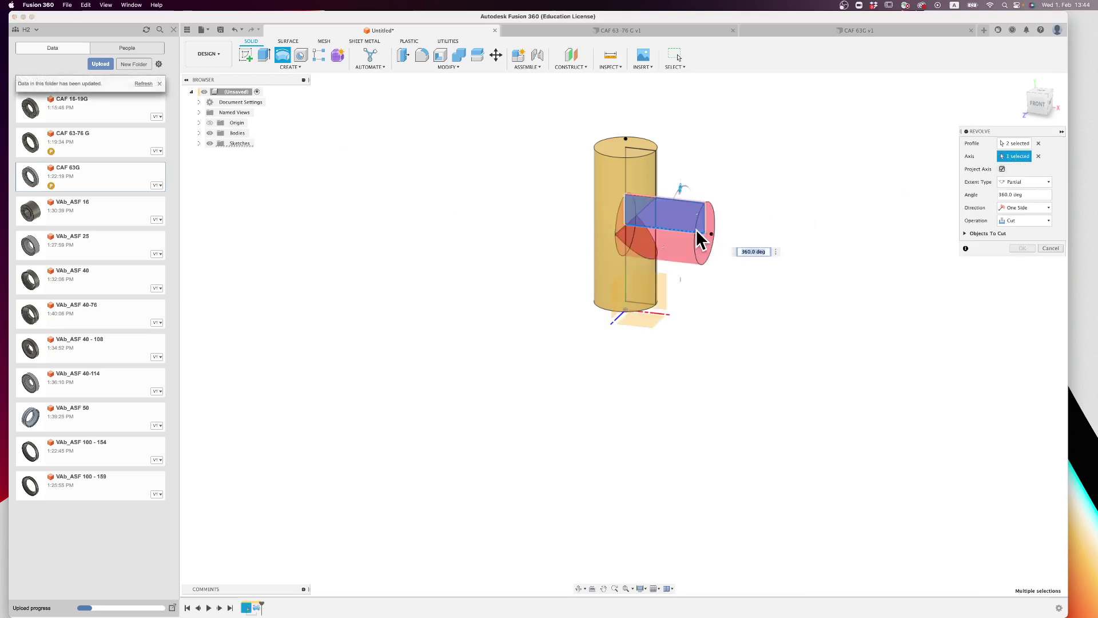
click(1031, 222)
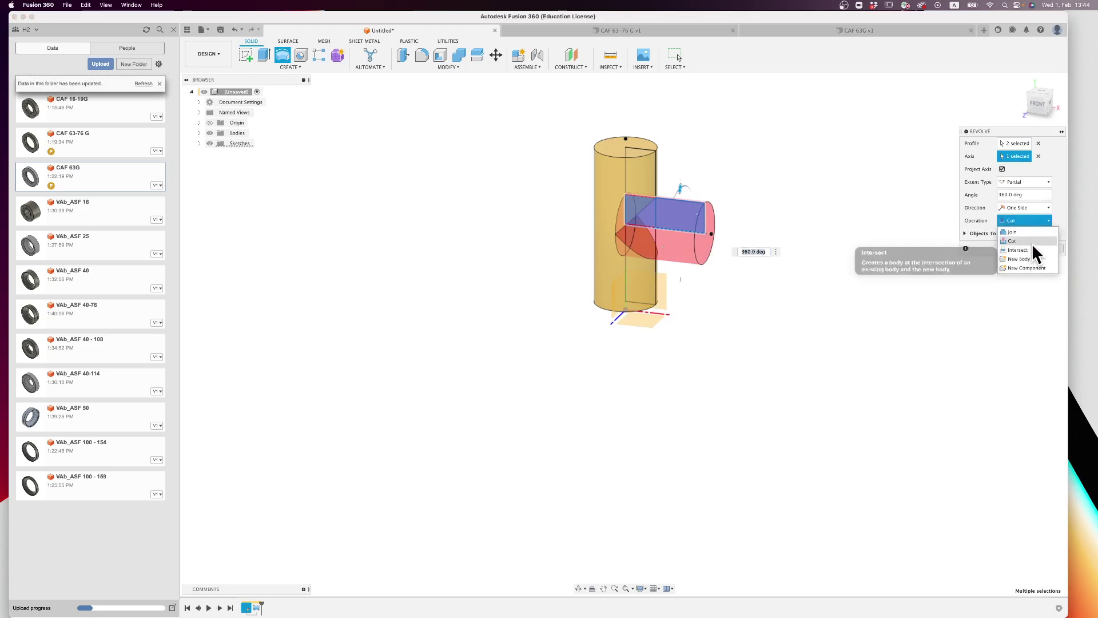
click(1031, 233)
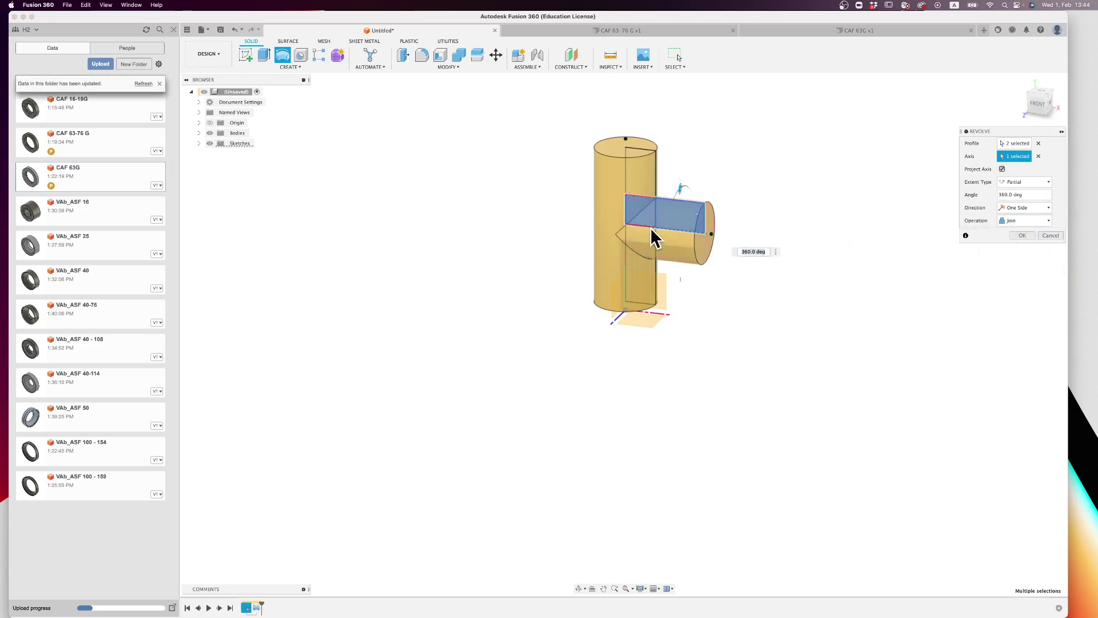
click(1022, 235)
Step: Create a sketch on the front origin plane and finish it without drawing any geometry
mouse_move(1041, 104)
mouse_down()
mouse_move(995, 131)
mouse_move(971, 102)
mouse_move(1010, 92)
mouse_move(1012, 114)
mouse_up()
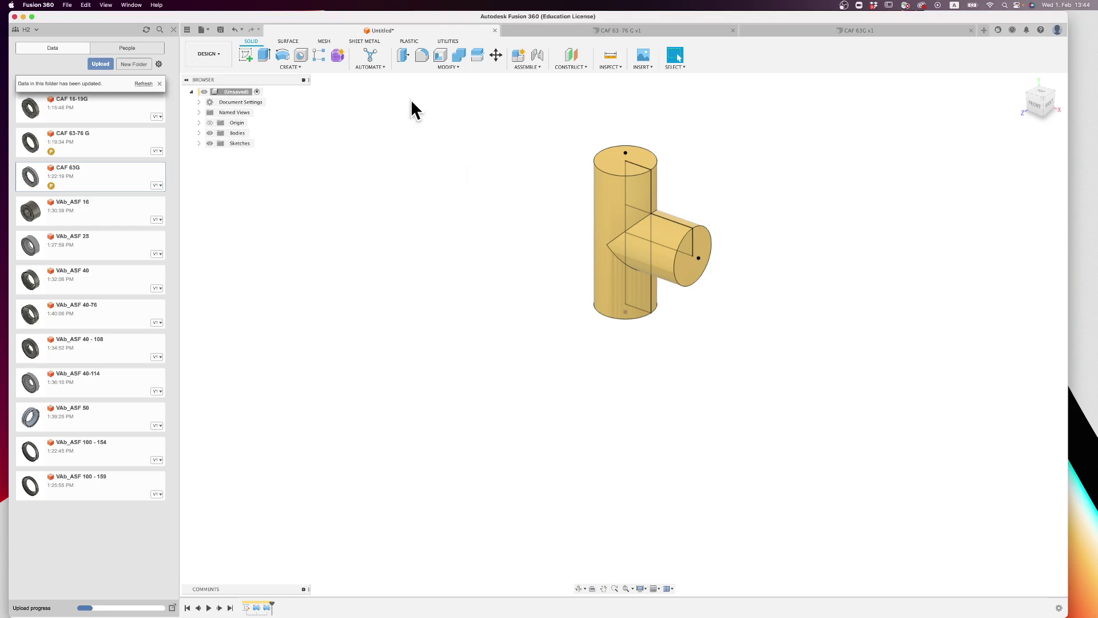
click(243, 57)
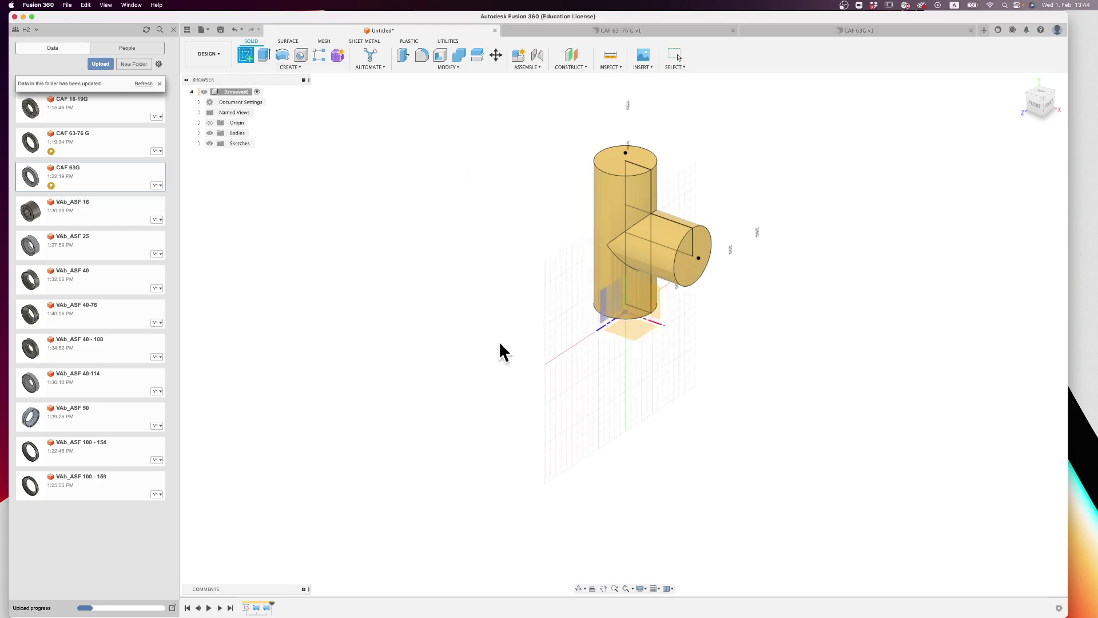
click(654, 298)
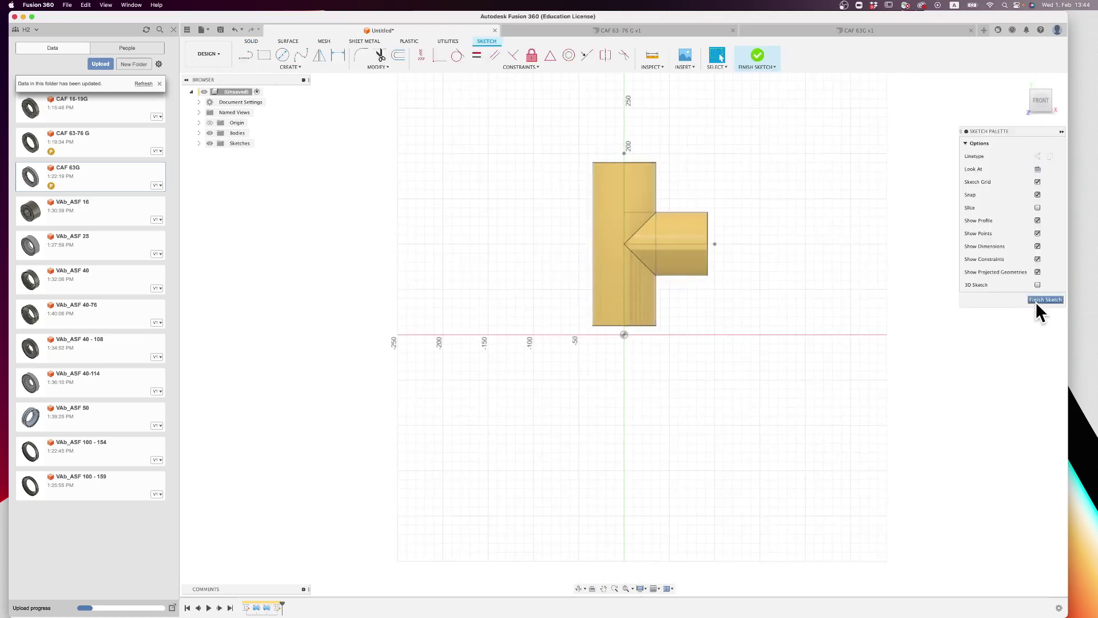
click(1044, 300)
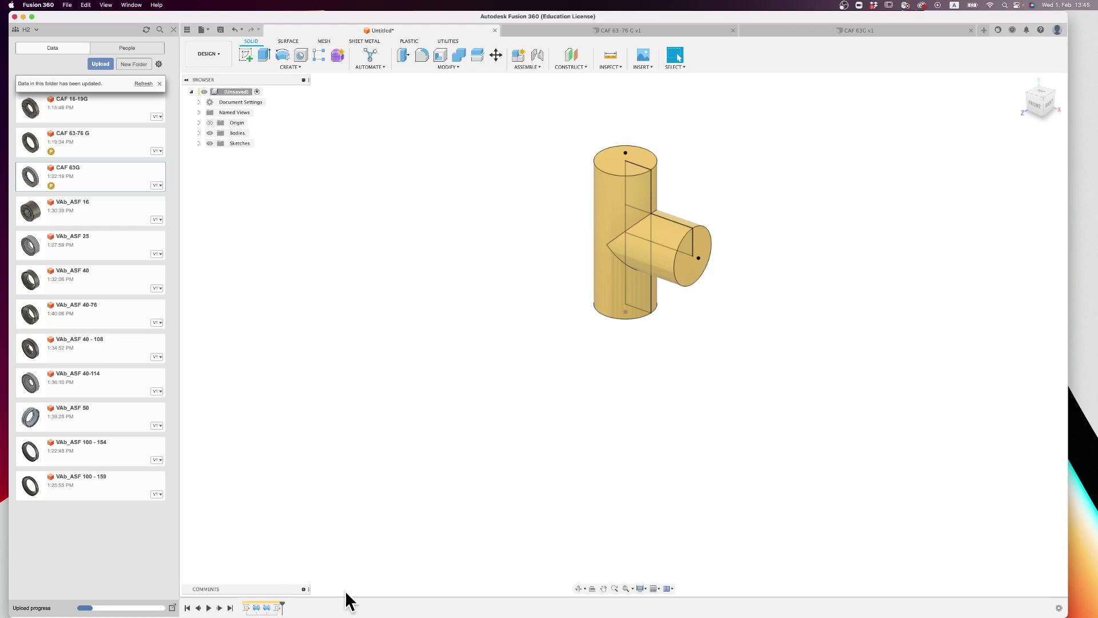
Step: Delete the empty last sketch and start a new sketch on the vertical origin plane perpendicular to the side branch
click(279, 606)
key(Delete)
click(248, 53)
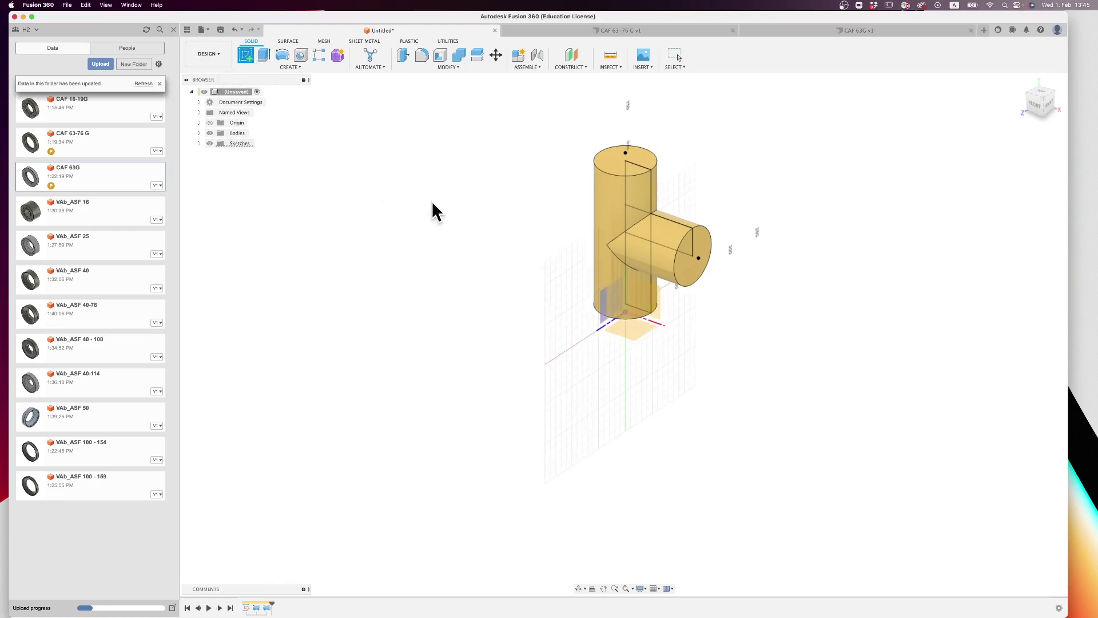
click(601, 303)
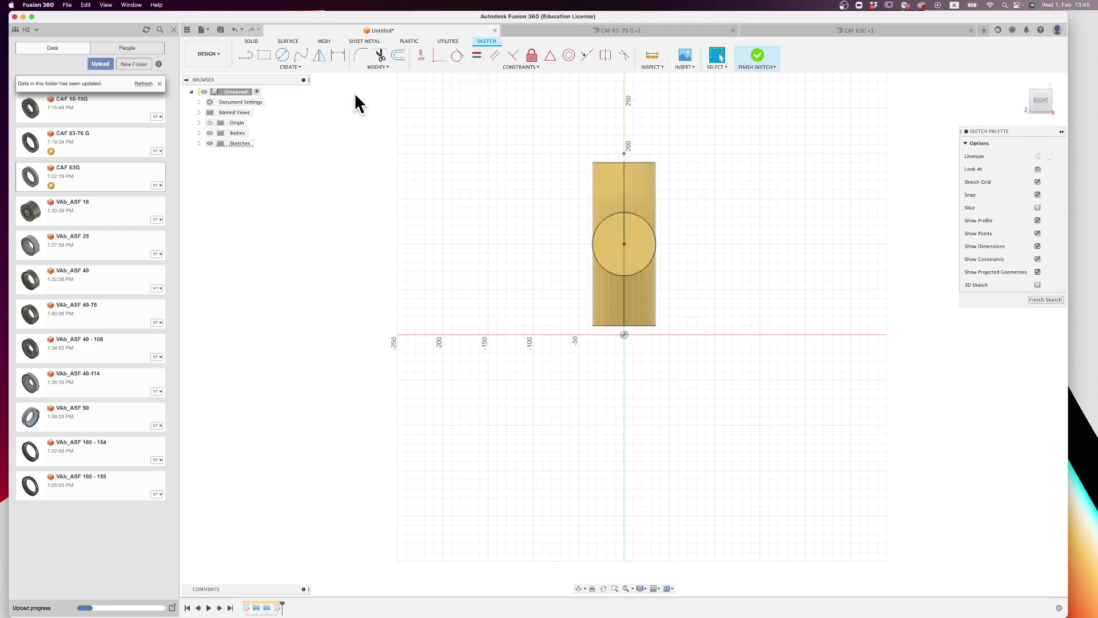
Step: Project the branch's centre point and the vertical cylinder's axis line into the sketch
click(245, 56)
key(Escape)
click(1027, 110)
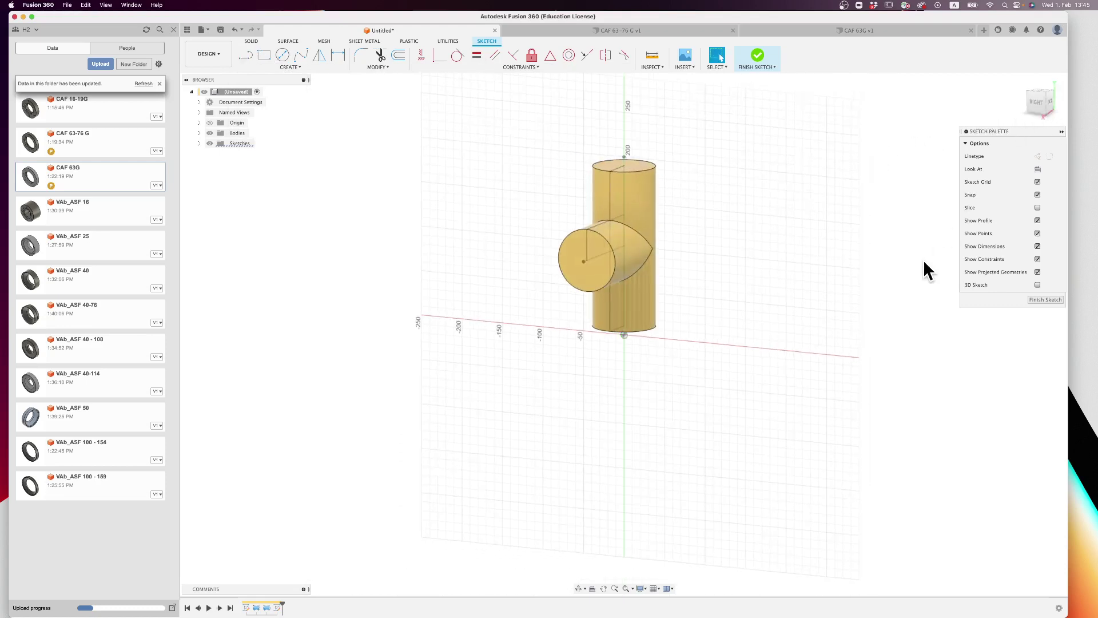
key(p)
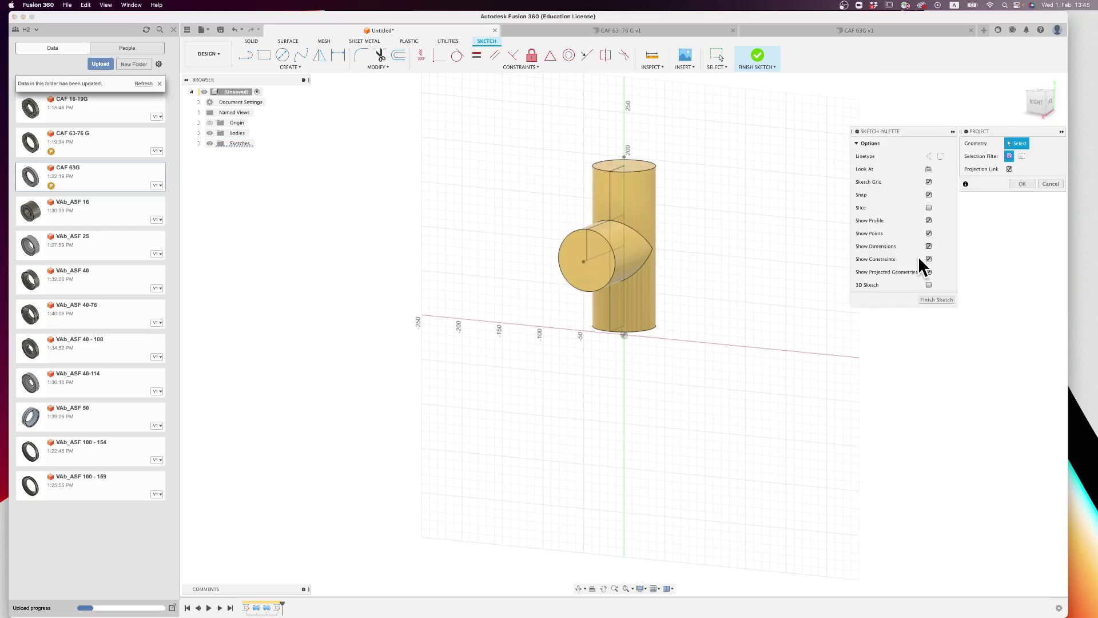
click(626, 249)
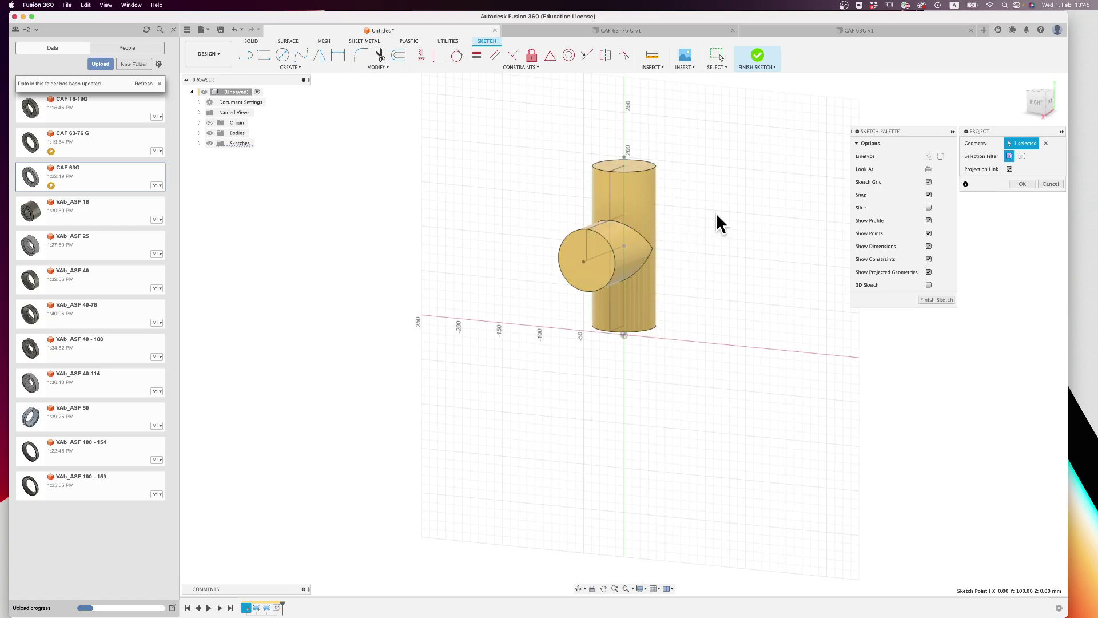
click(622, 191)
click(1023, 183)
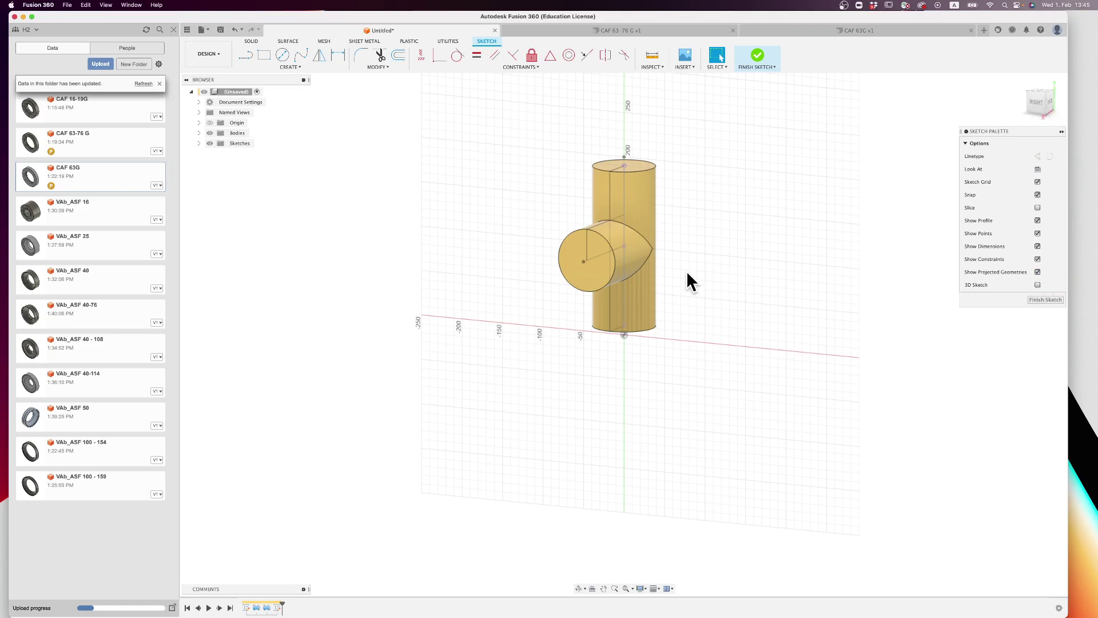
Step: Draw a line 100 mm long, rising at 15 degrees, from a point on the vertical axis above the projected centre point
key(l)
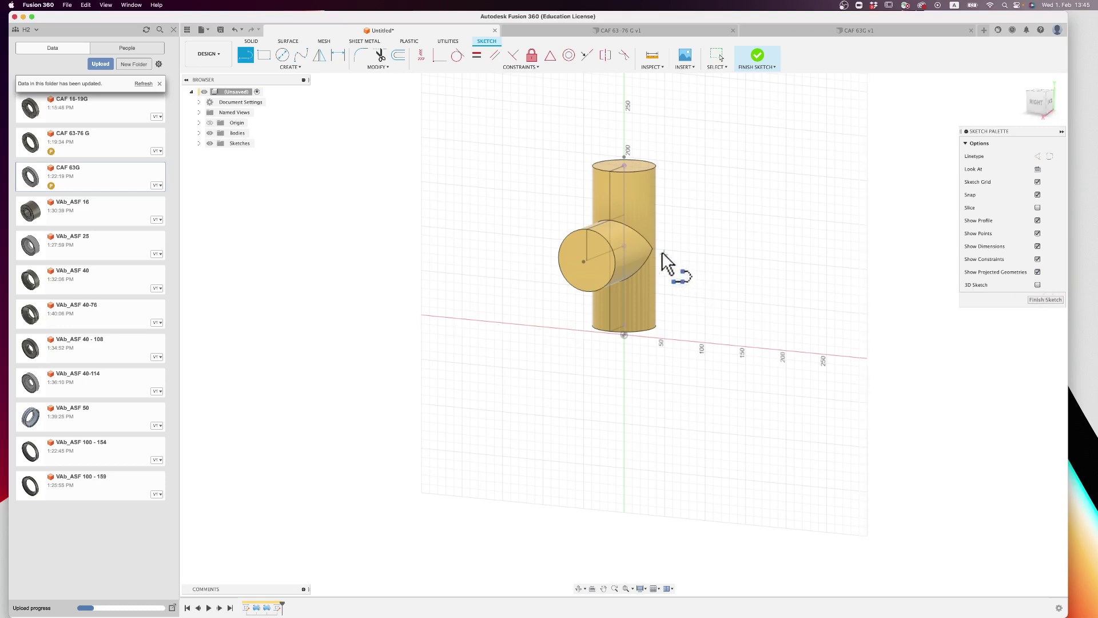
click(625, 210)
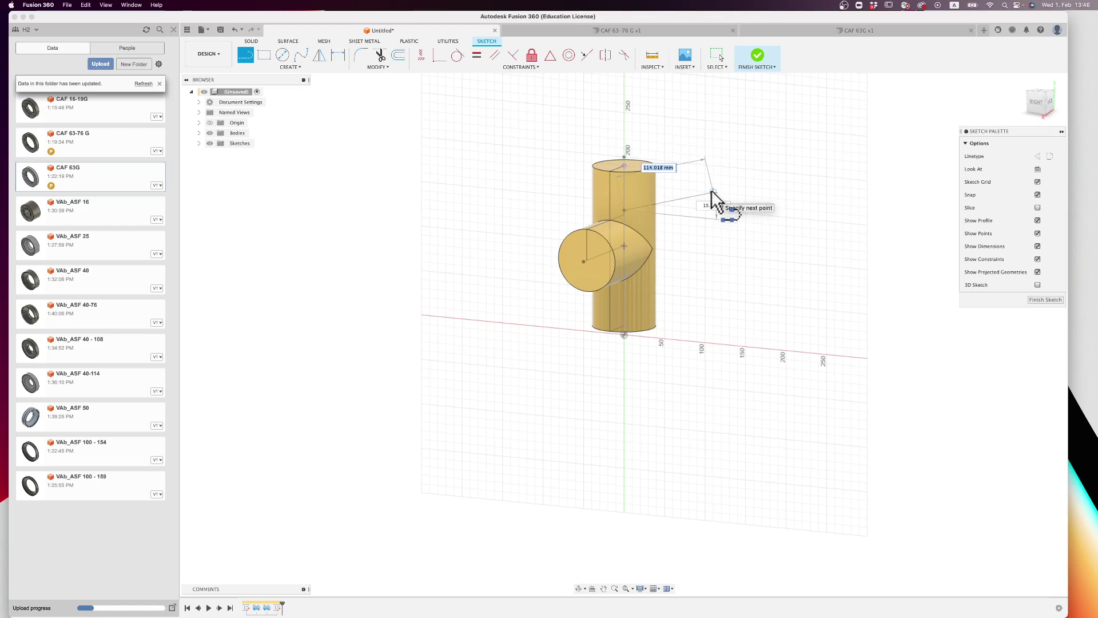
text(100)
key(Tab)
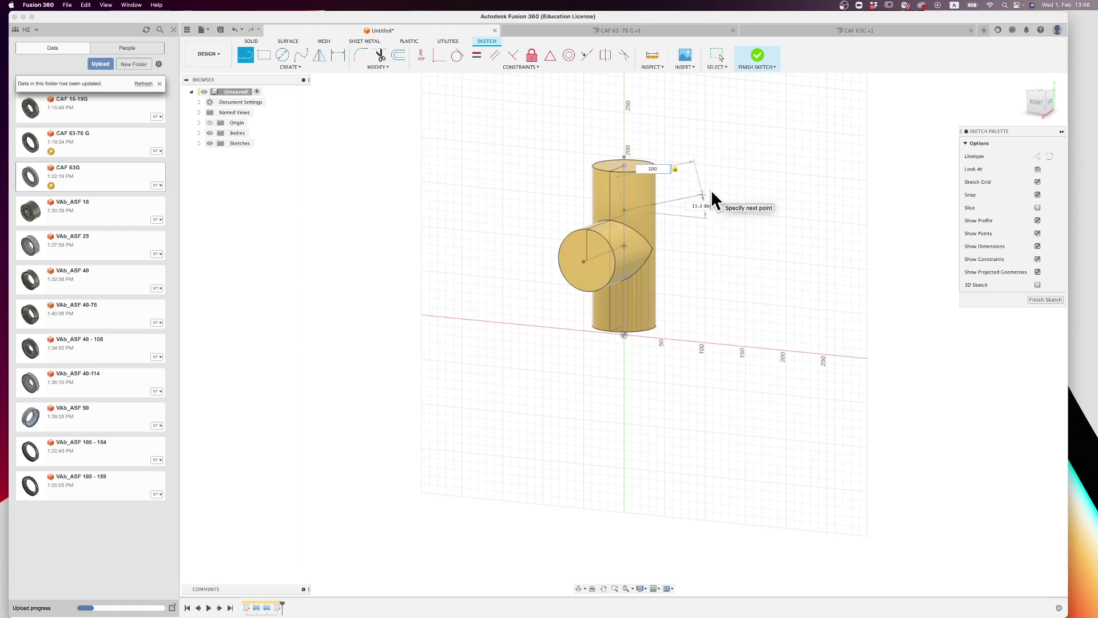
key(Tab)
text(15)
key(Return)
key(Escape)
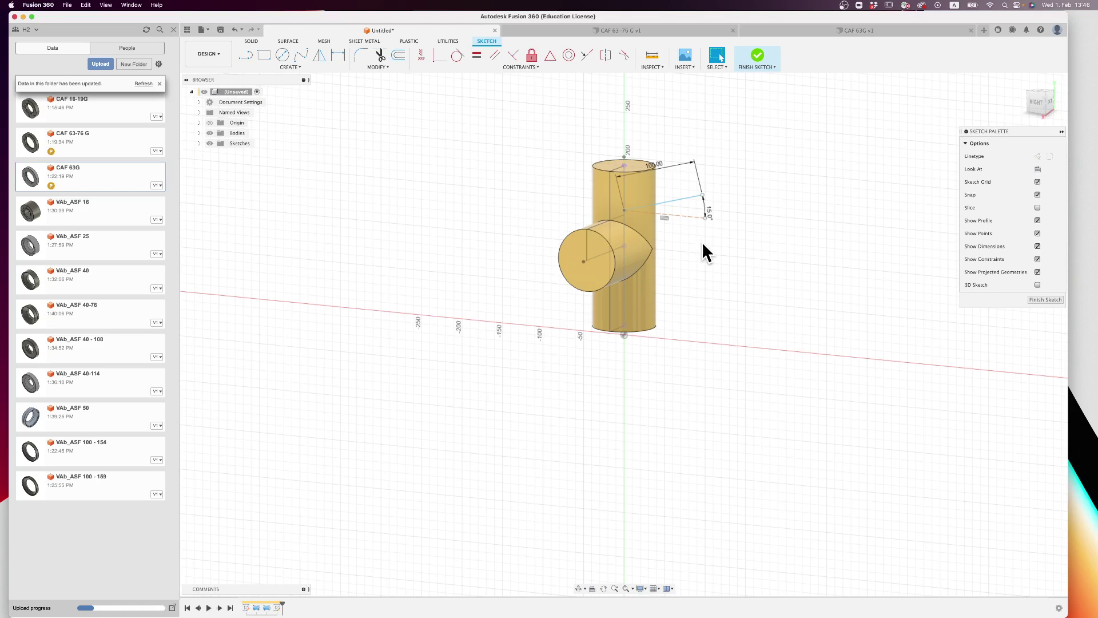
Step: Dimension the angled line's start point 30 mm above the projected centre point
key(d)
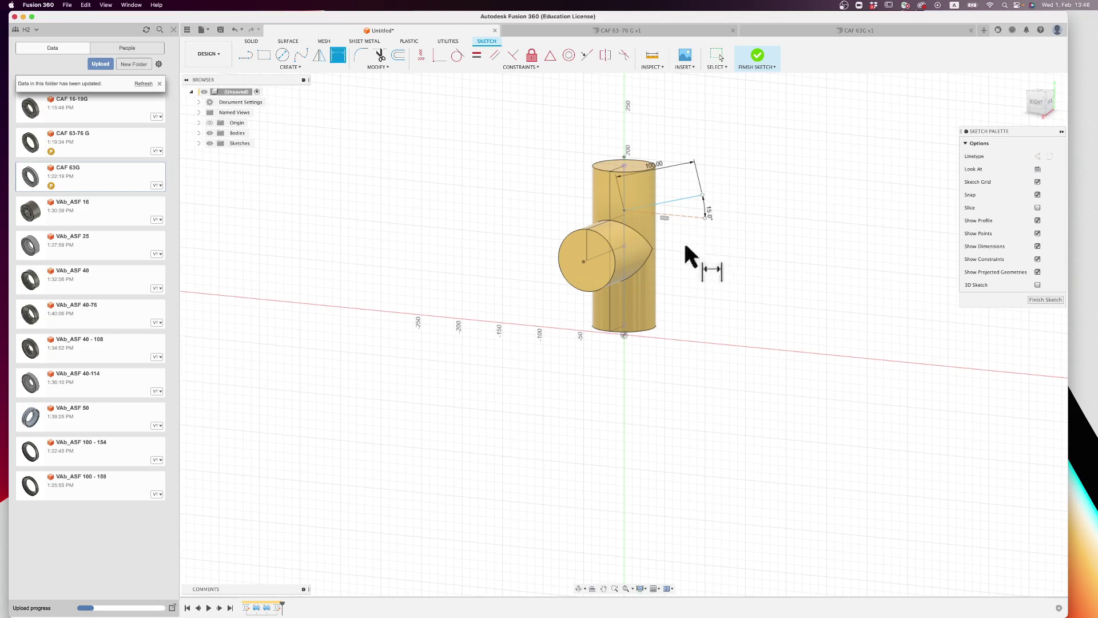
click(625, 246)
click(624, 210)
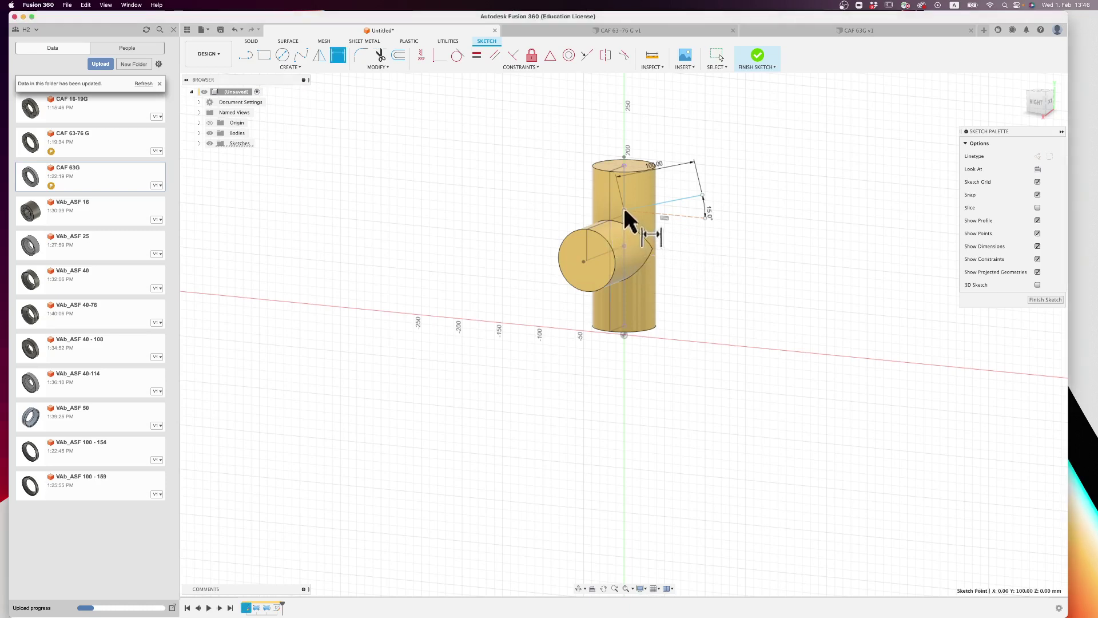
click(705, 241)
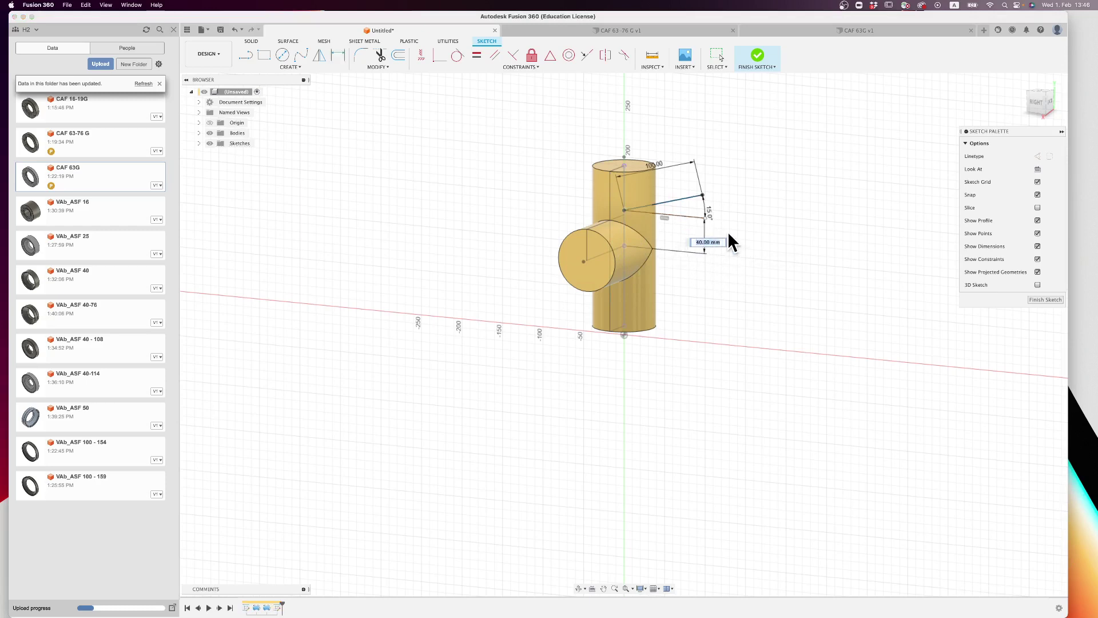
text(30)
key(Return)
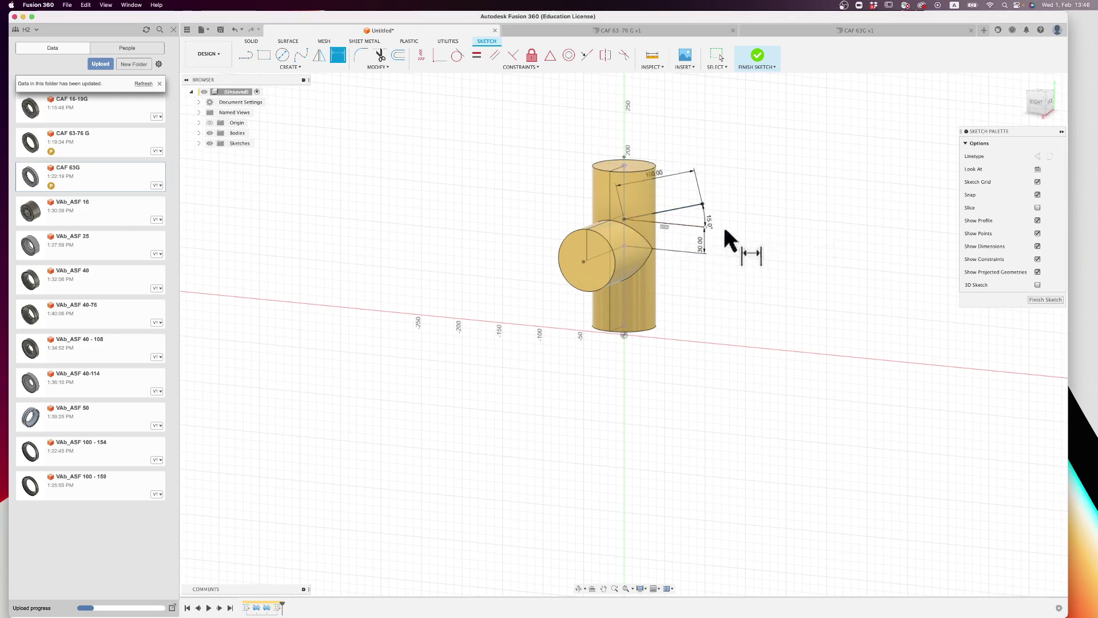
Step: Close a tilted rectangular outline below the angled line, with its end side set back from the line's tip and its corners perpendicular
key(l)
click(701, 205)
click(693, 234)
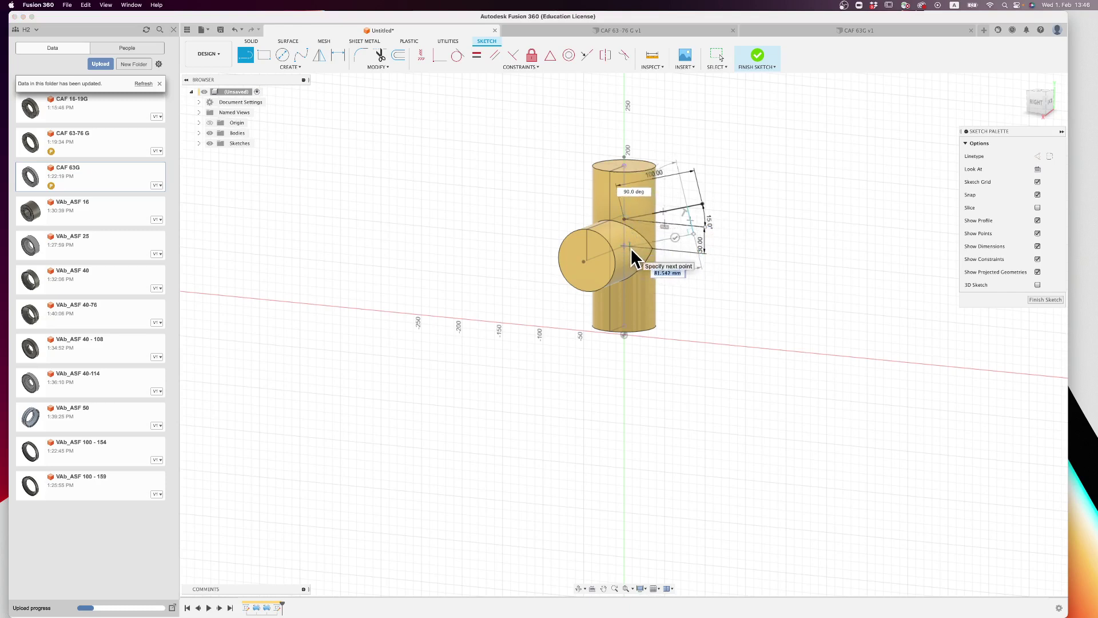
key(Escape)
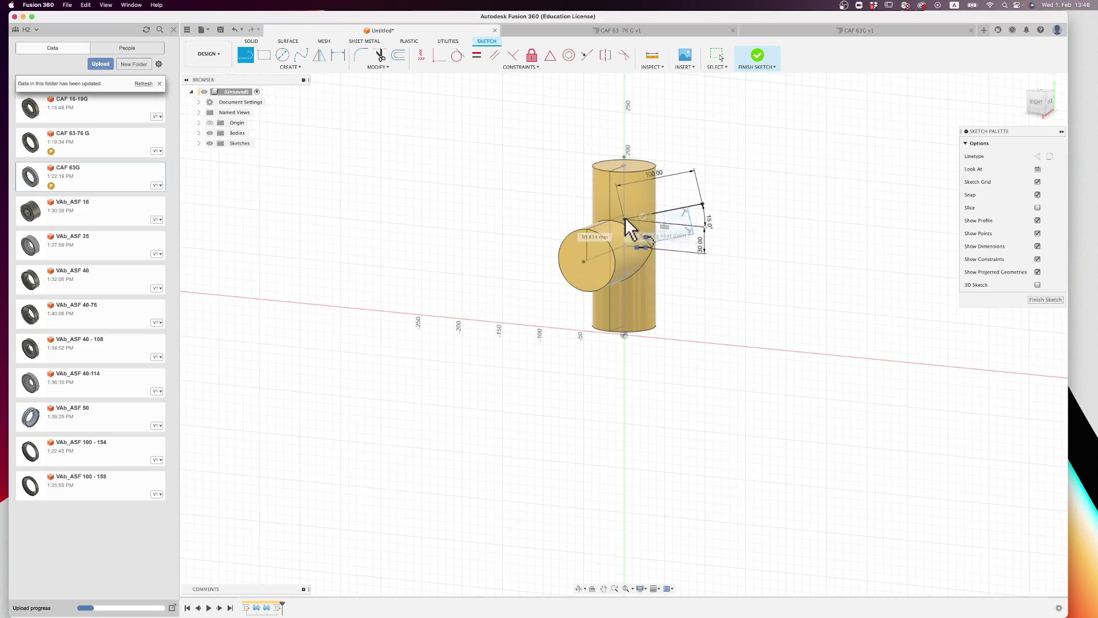
click(512, 54)
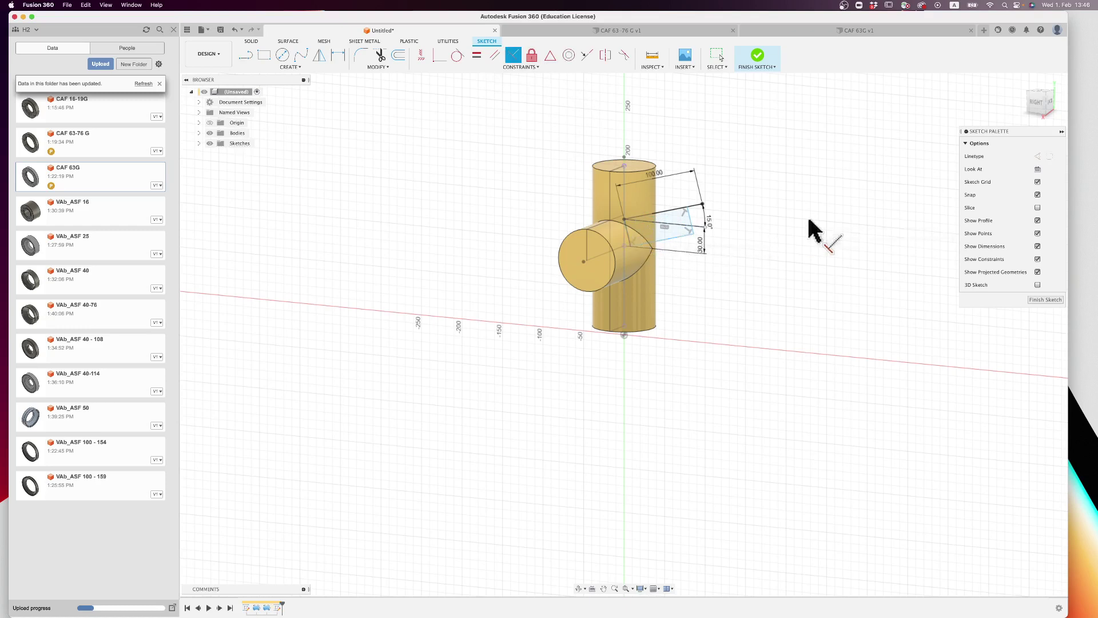
key(Escape)
Step: Dimension the distance from the angled line's tip to the outline's end side with the parameter CF63_flangeOffset
key(d)
click(702, 204)
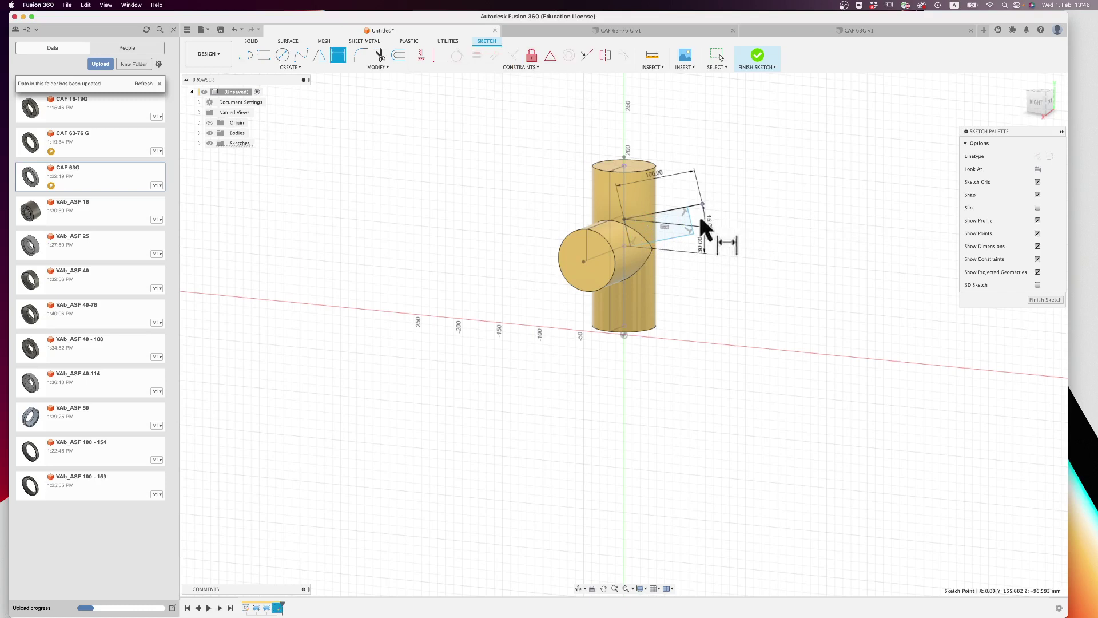
click(725, 262)
text(cf)
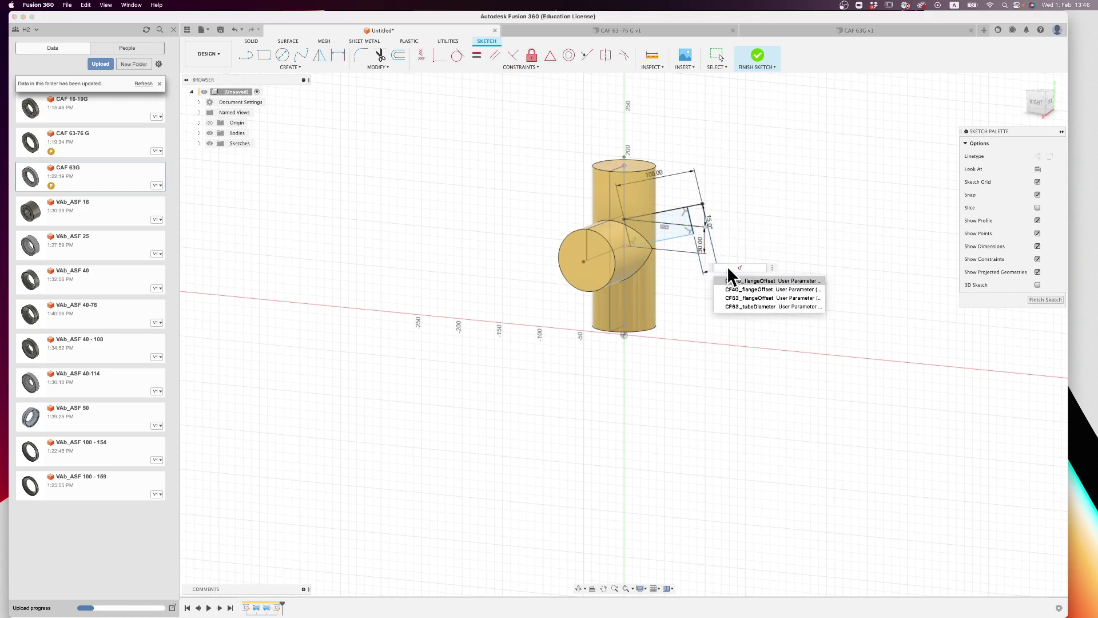
key(Down)
key(Down)
key(Return)
key(Return)
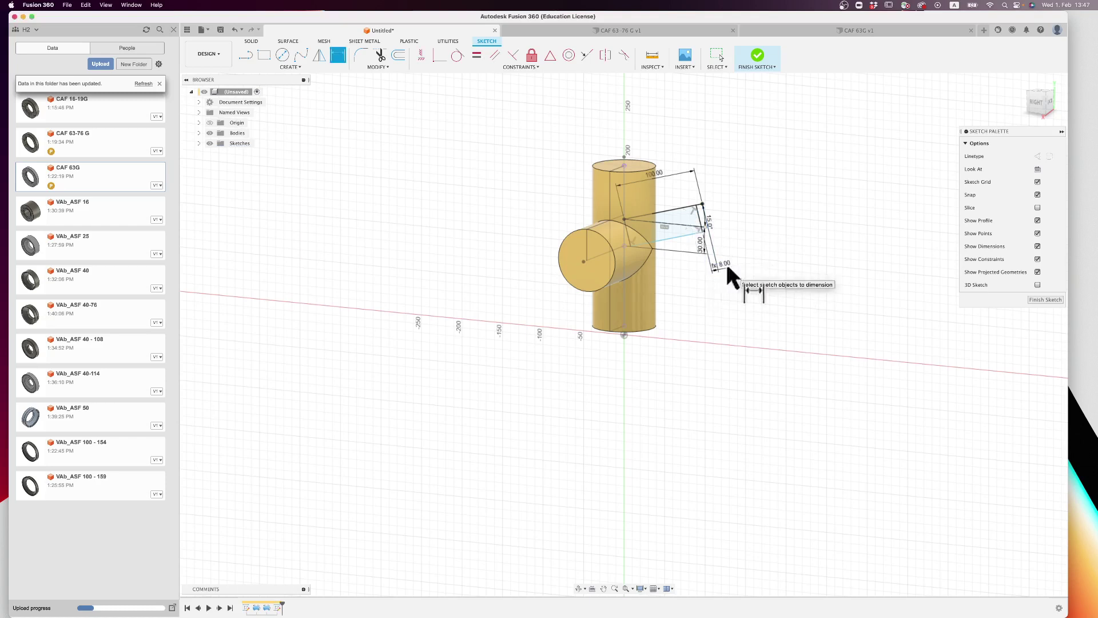
Step: Dimension the tilted outline's height with the expression CF63_tubeDiameter/2 and finish the sketch
click(684, 233)
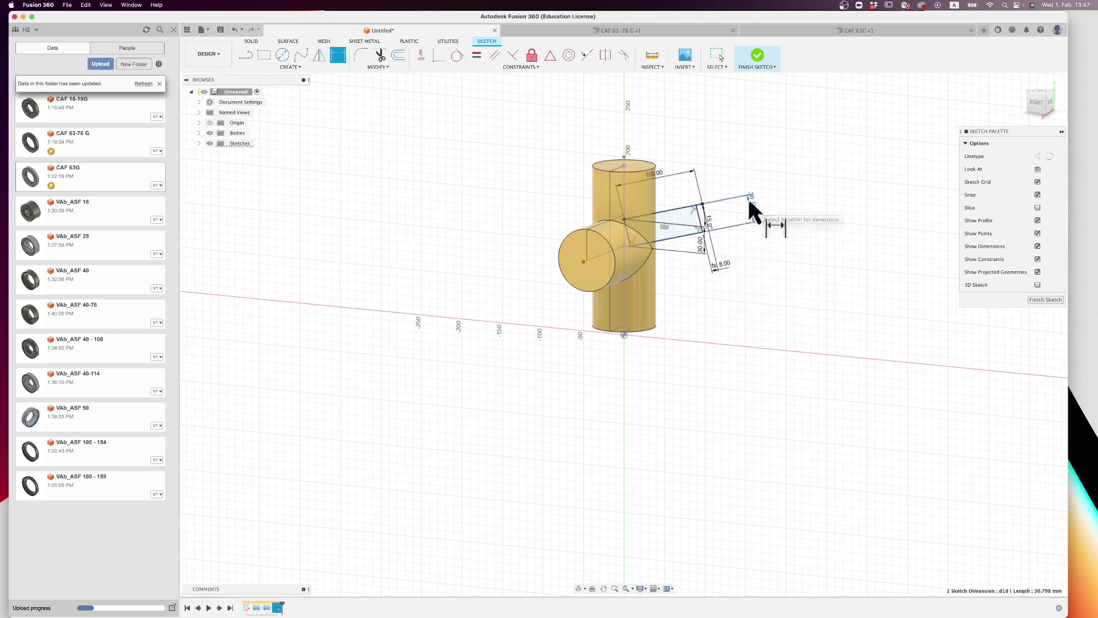
click(747, 199)
text(cf)
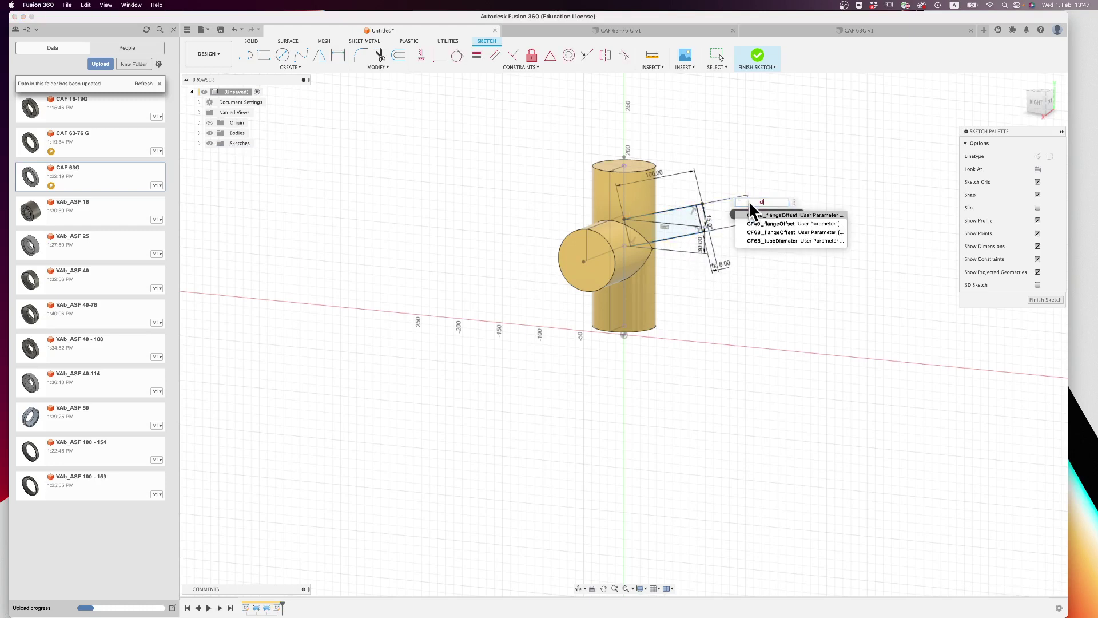
key(Down)
key(Down)
key(Down)
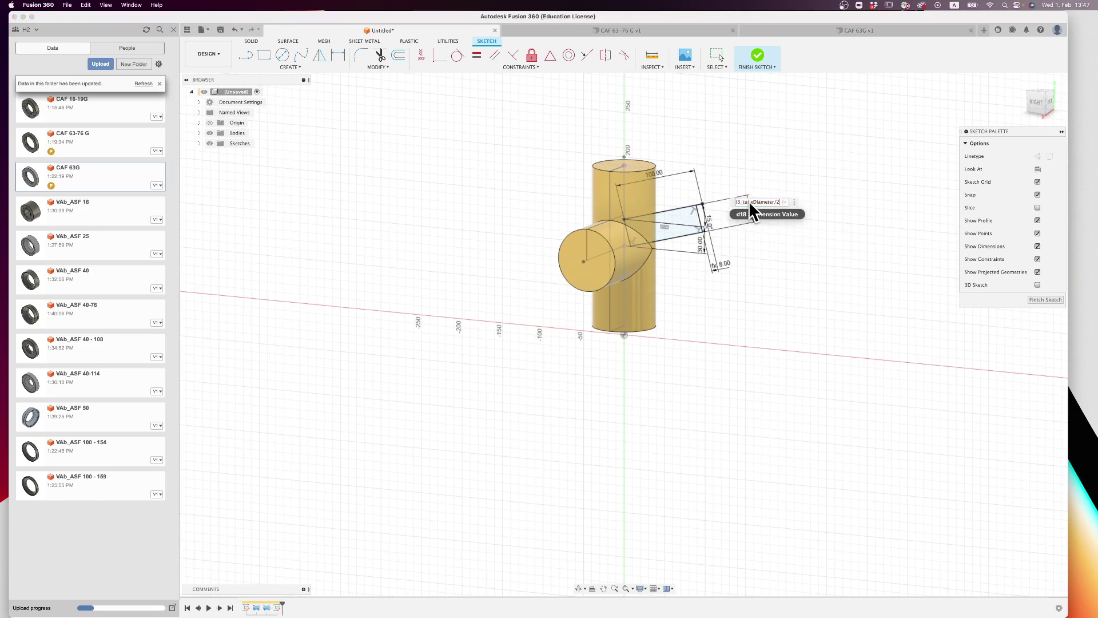
key(Return)
key(Return)
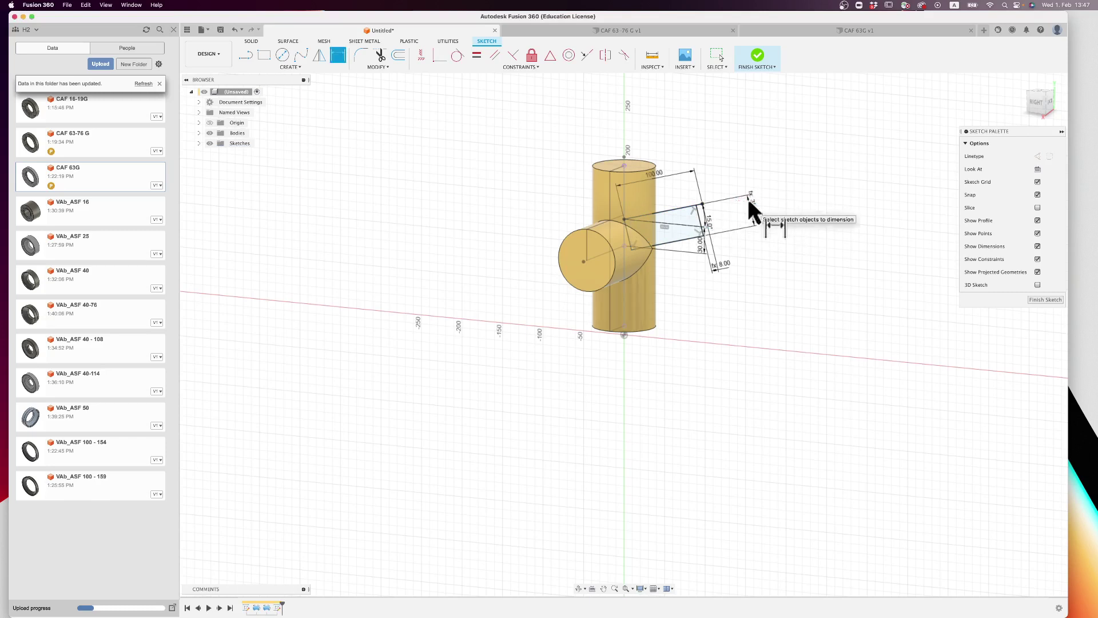
click(1045, 300)
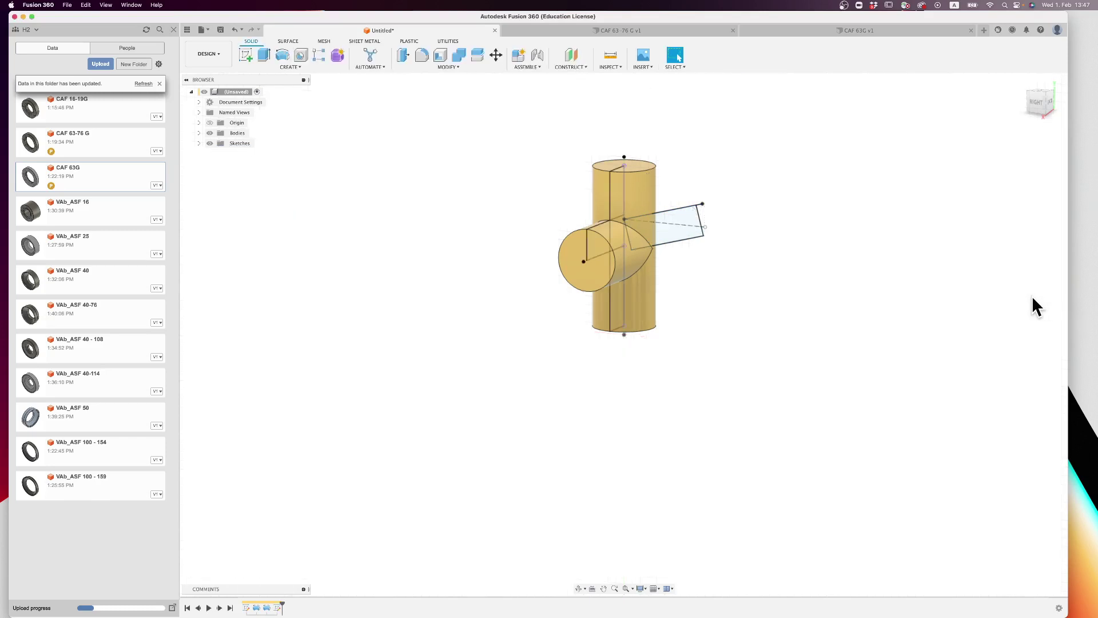
Step: Revolve the tilted profile 360 degrees about its upper angled line and join it to the tube body
click(282, 55)
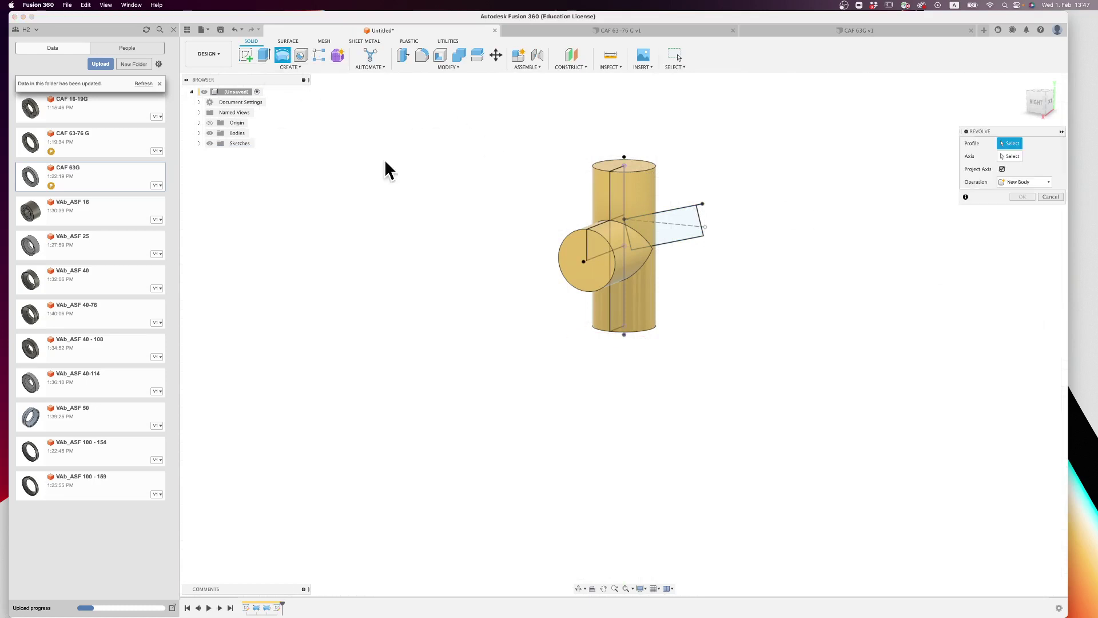
click(656, 231)
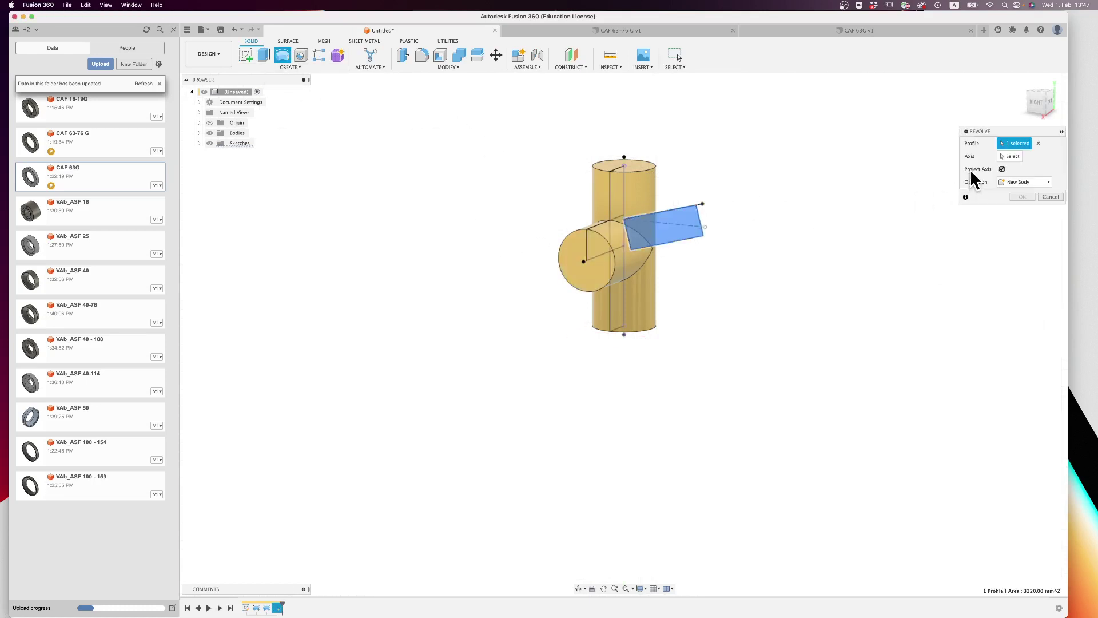
click(662, 213)
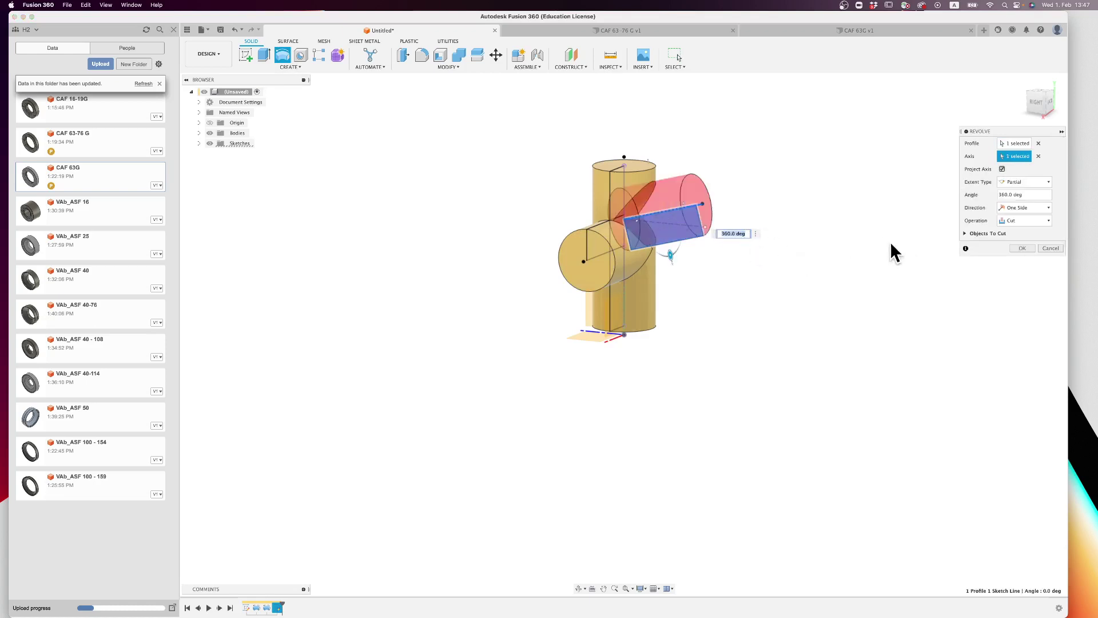
click(1031, 223)
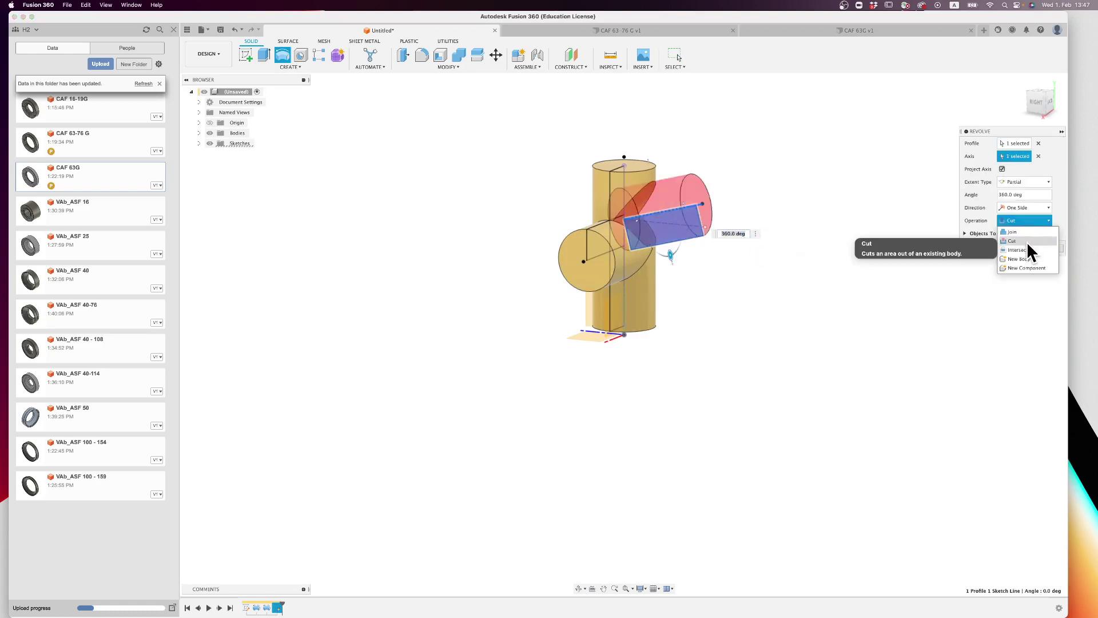
click(1013, 232)
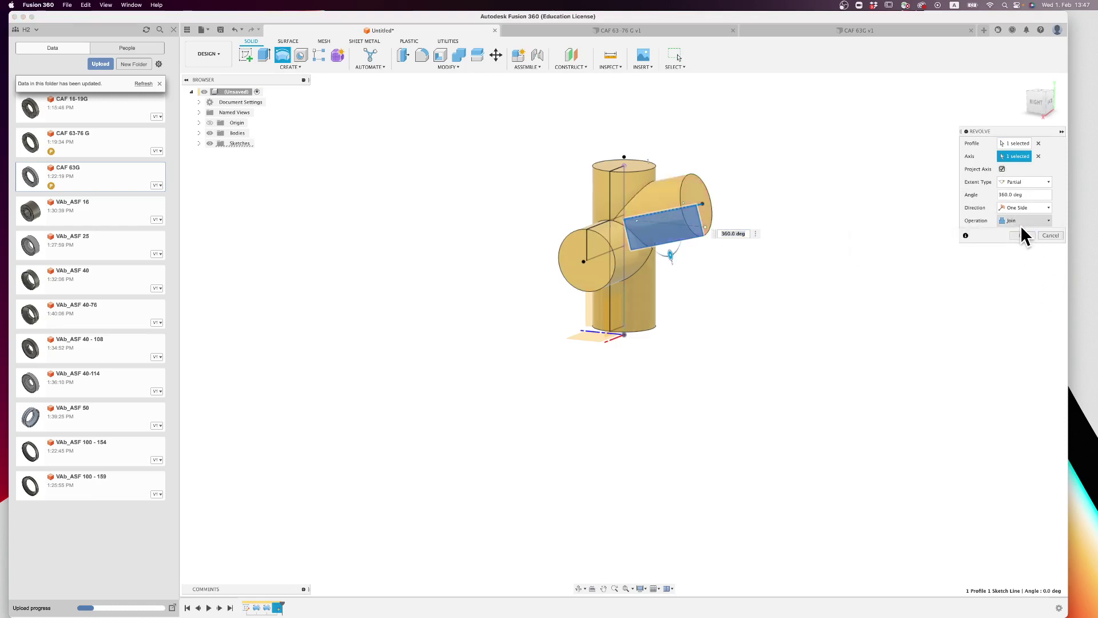
click(1023, 235)
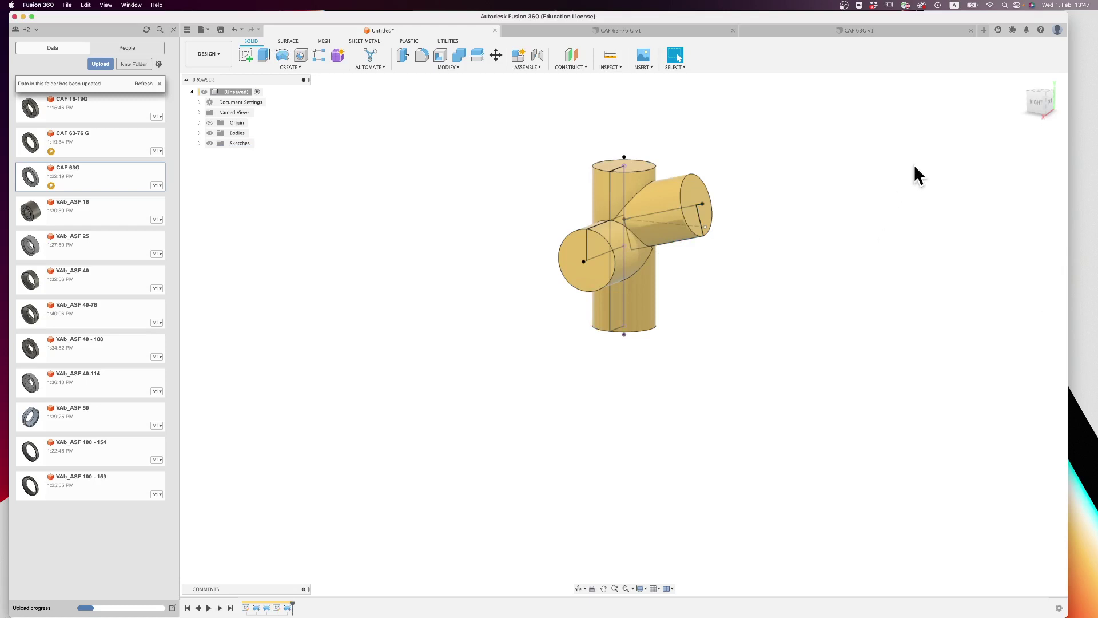
Step: Start a Shell on the tube body with all four circular end faces selected as openings
mouse_move(1034, 104)
mouse_down()
mouse_move(1018, 147)
mouse_move(980, 127)
mouse_move(1054, 110)
mouse_move(898, 98)
mouse_move(1014, 97)
mouse_move(972, 97)
mouse_move(1006, 101)
mouse_move(1001, 112)
mouse_up()
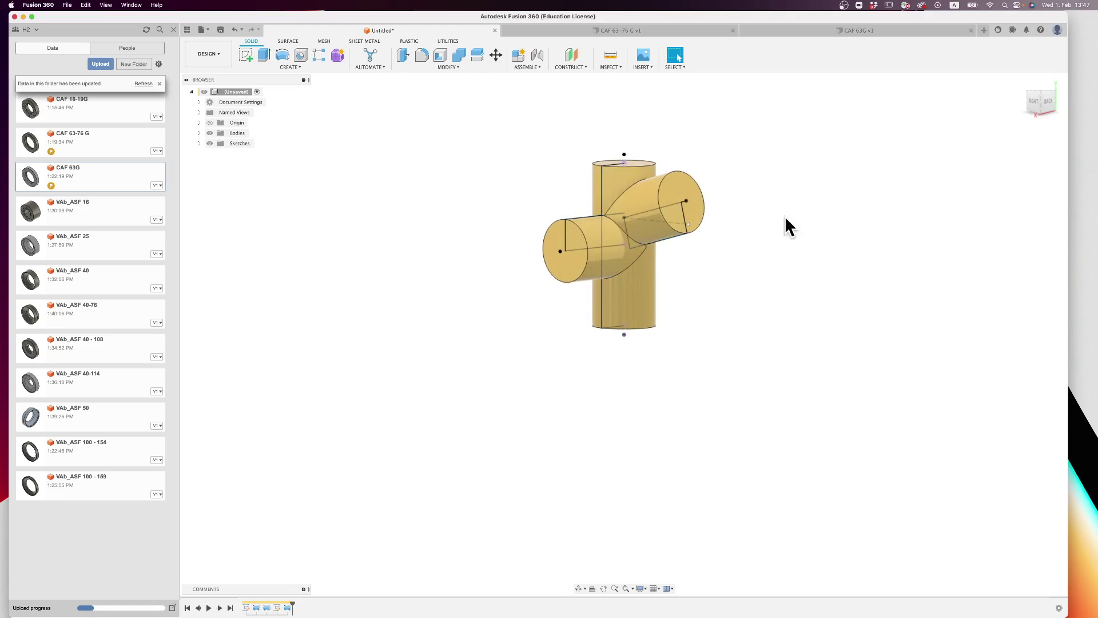
click(1038, 98)
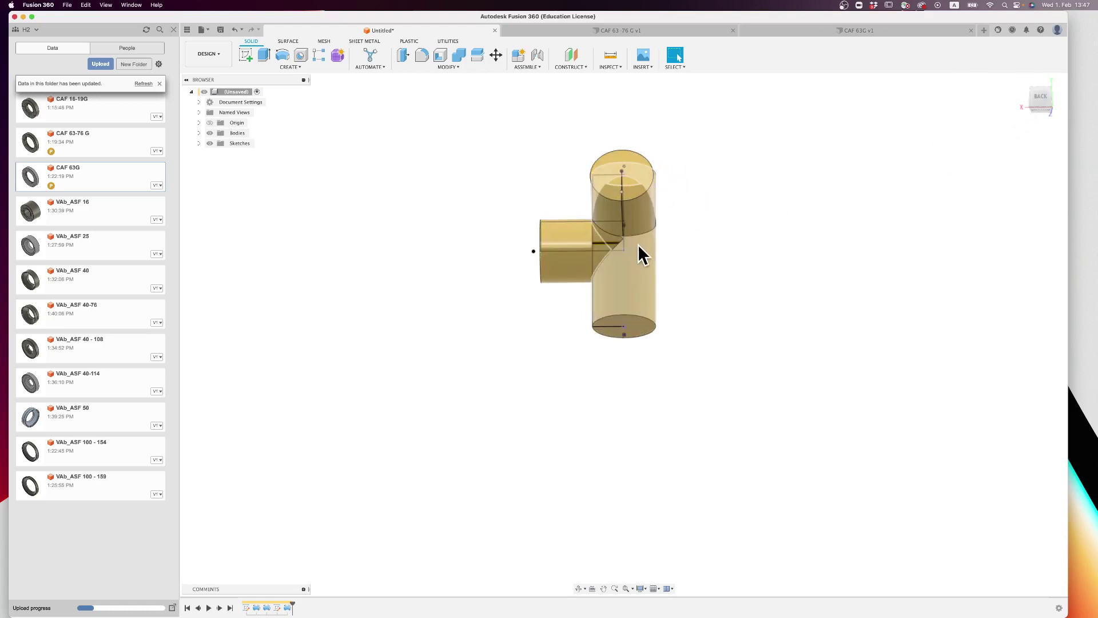
mouse_move(1040, 101)
mouse_down()
mouse_move(1046, 116)
mouse_move(1093, 135)
mouse_move(7, 152)
mouse_up()
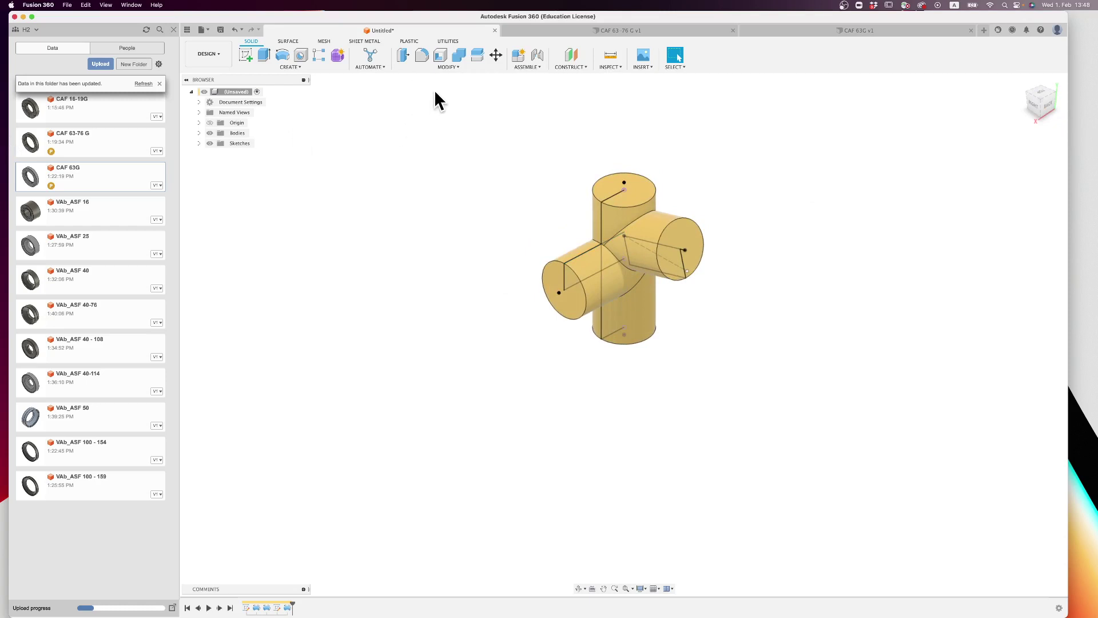
click(443, 55)
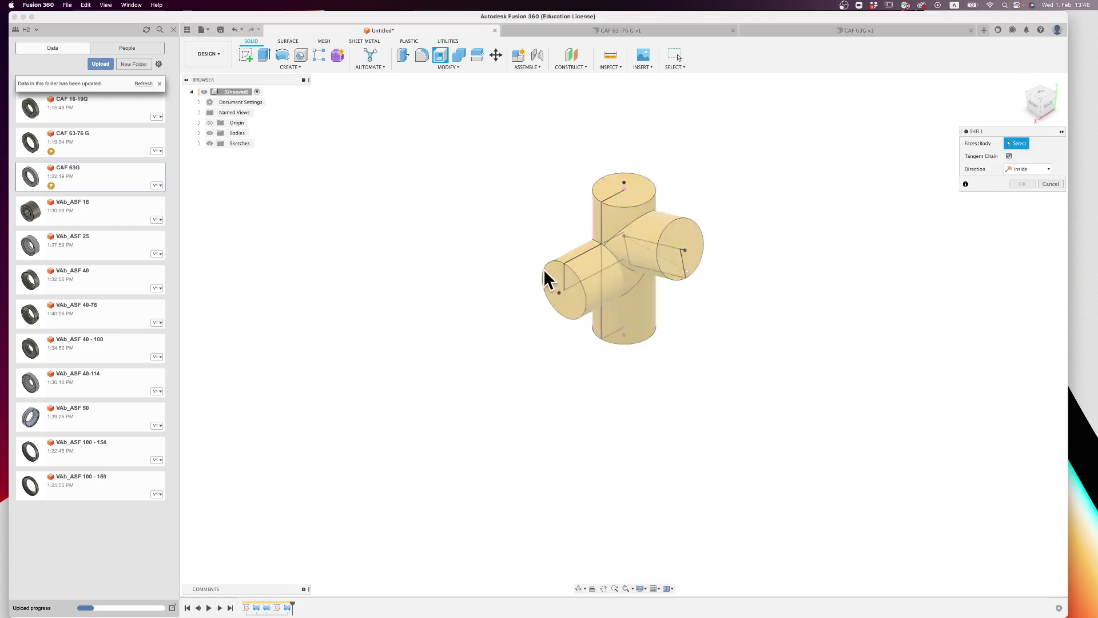
click(568, 298)
click(607, 186)
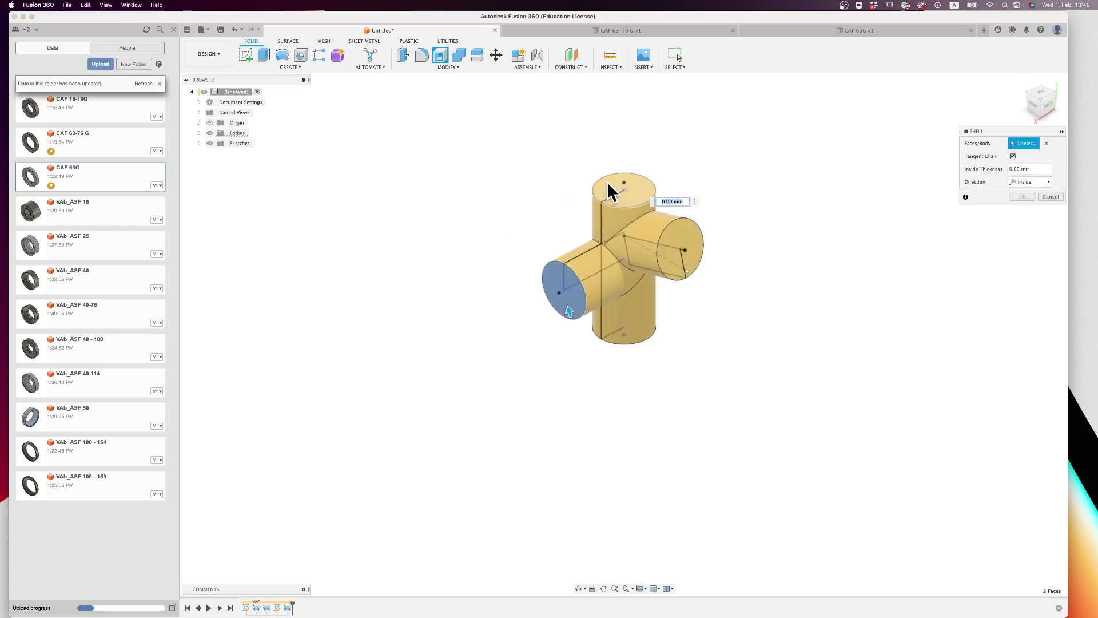
click(675, 246)
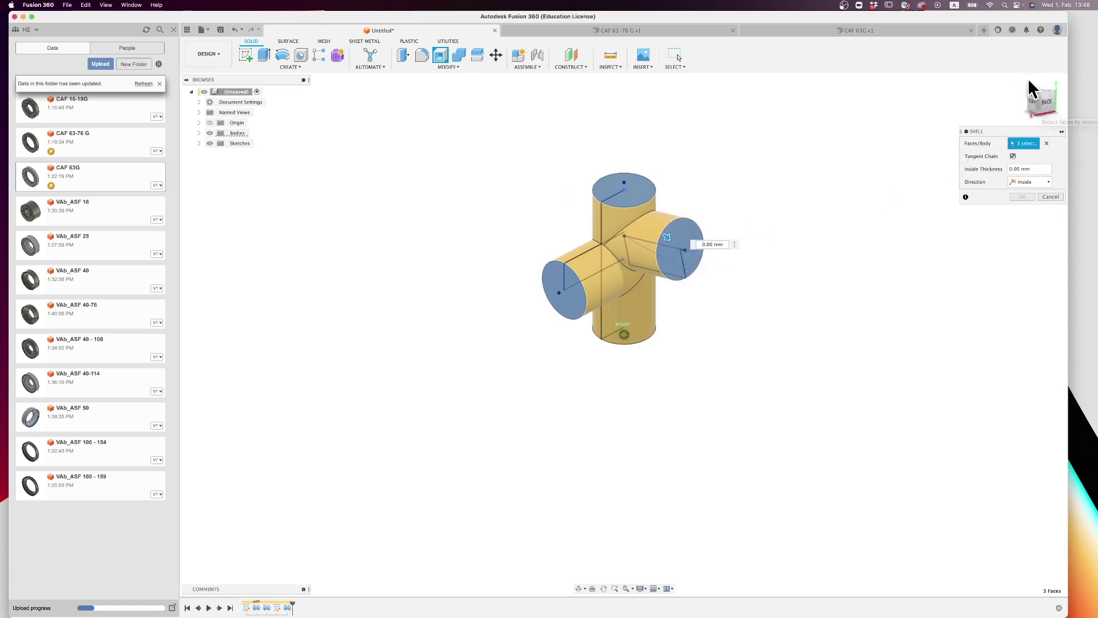
click(1037, 98)
click(632, 331)
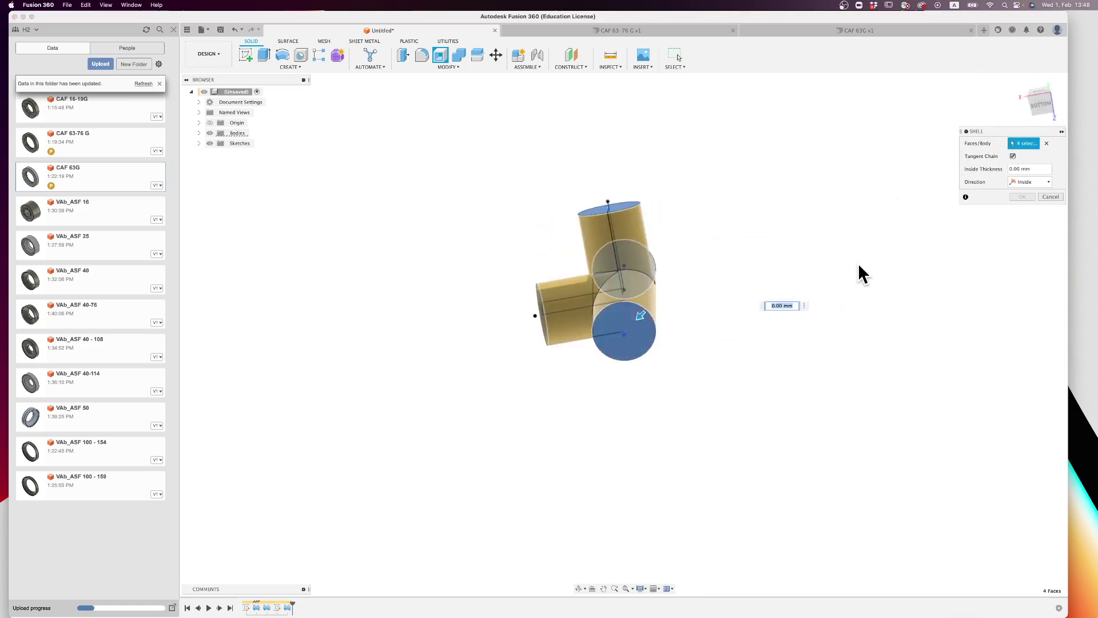
Step: Set the shell's inside thickness to 2 mm and complete the Shell
text(23)
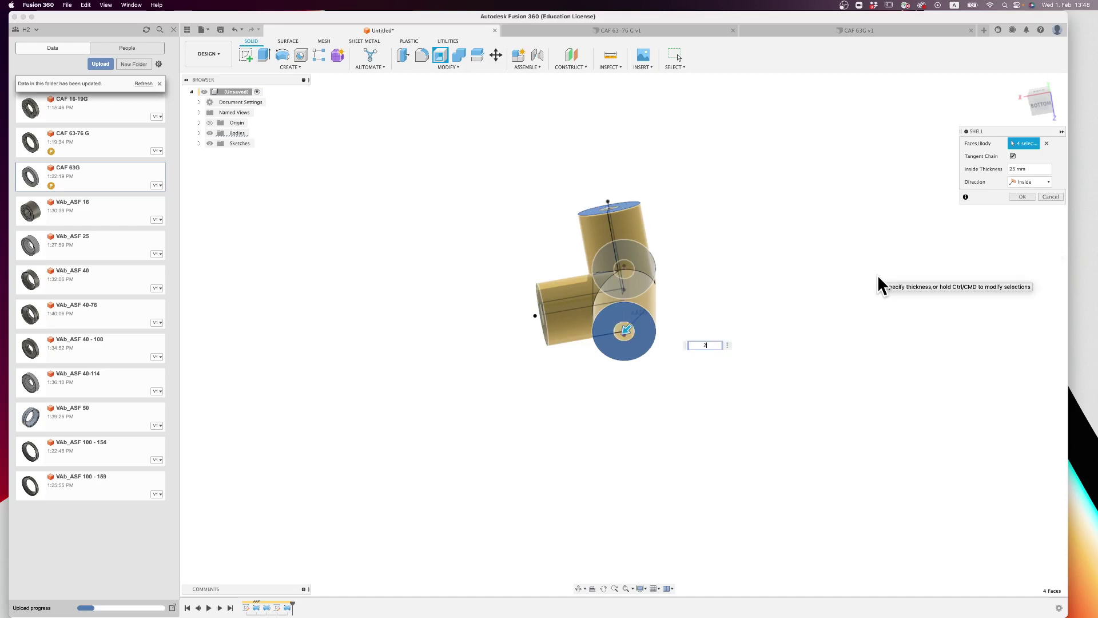
key(BackSpace)
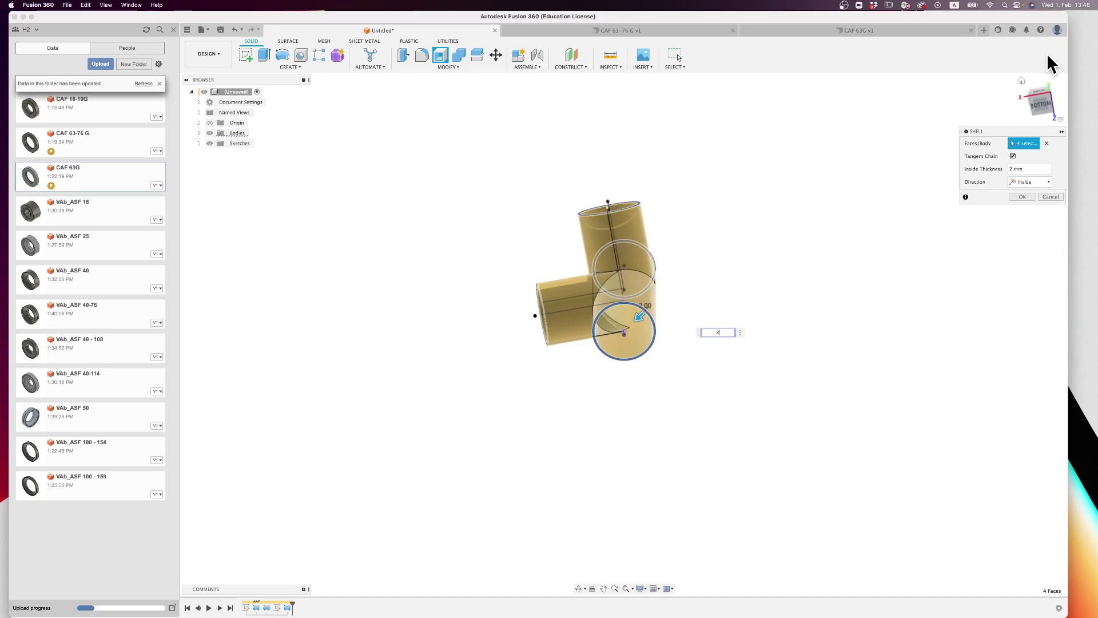
click(1039, 98)
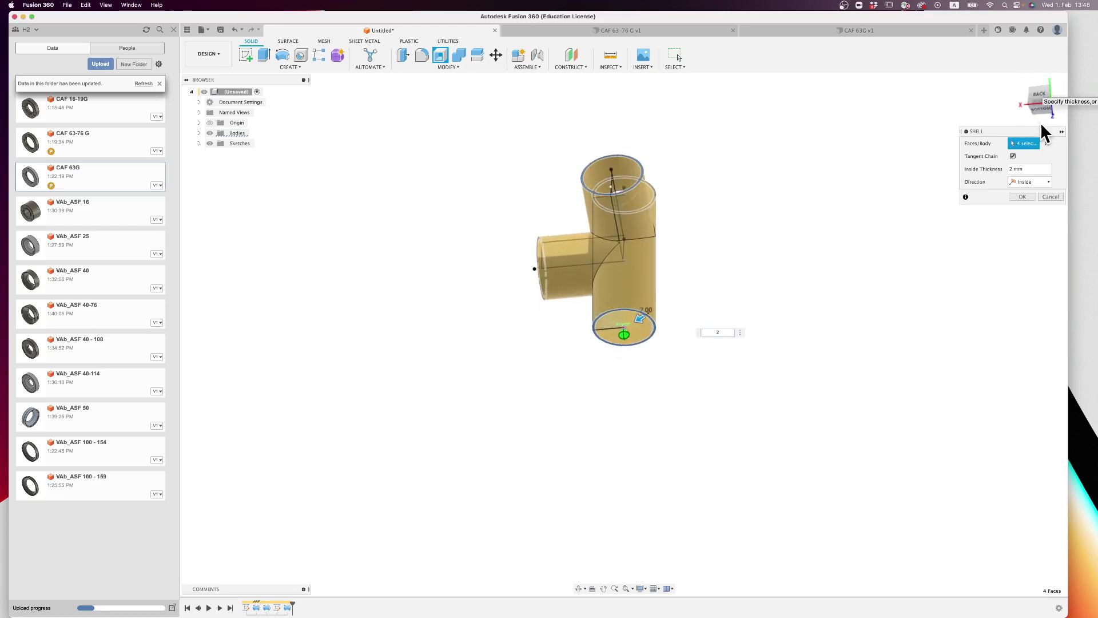
mouse_move(1021, 177)
mouse_down()
mouse_move(944, 160)
mouse_move(919, 207)
mouse_move(814, 226)
mouse_move(620, 211)
mouse_move(571, 196)
mouse_move(583, 191)
mouse_move(575, 180)
mouse_move(533, 174)
mouse_up()
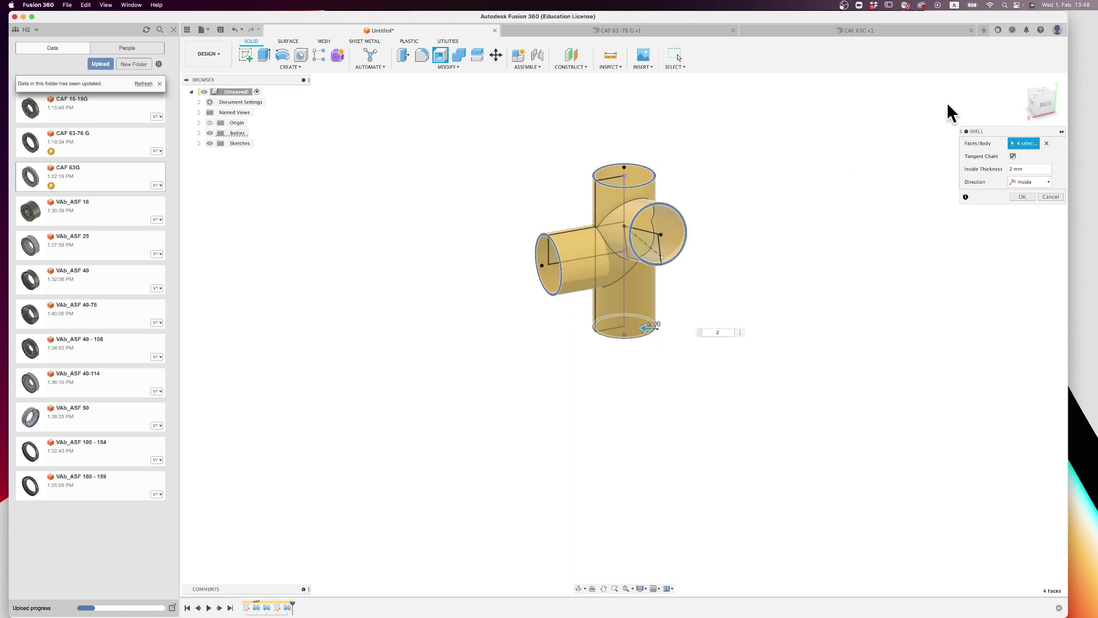
mouse_move(1041, 109)
mouse_down()
mouse_move(958, 140)
mouse_move(894, 147)
mouse_move(1038, 109)
mouse_move(1007, 102)
mouse_move(1038, 103)
mouse_up()
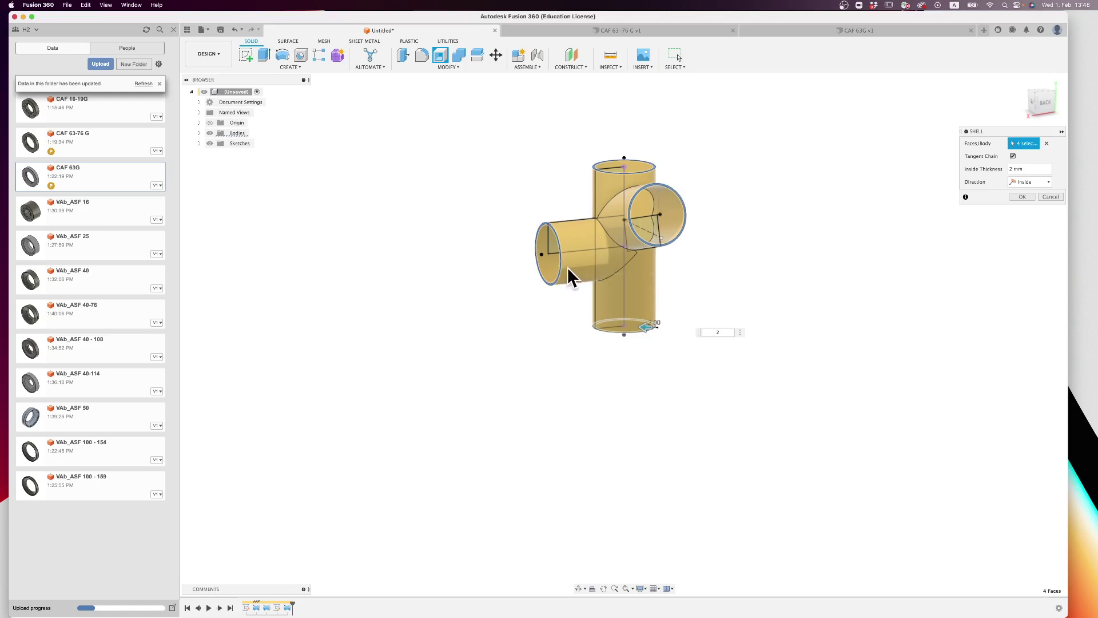
click(1021, 197)
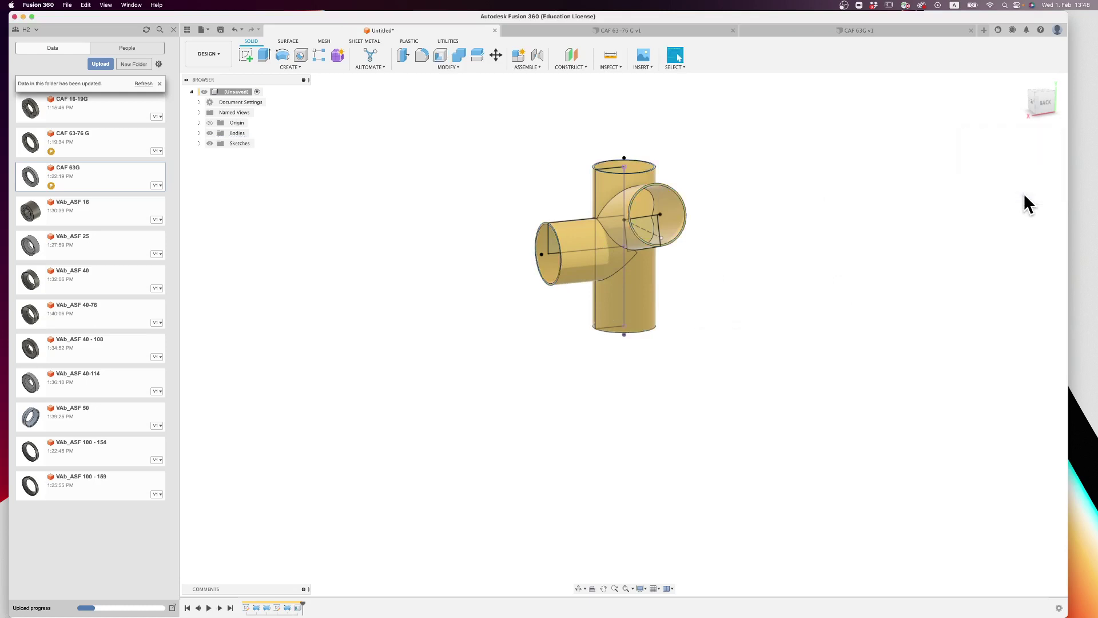
click(1054, 105)
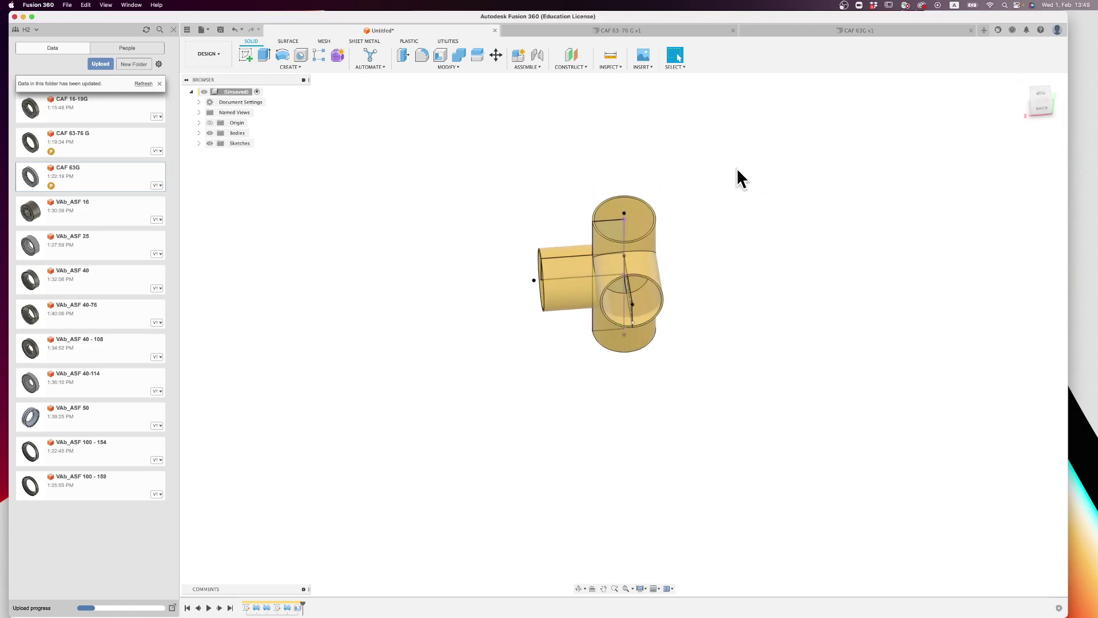
scroll(641, 156, up, 3)
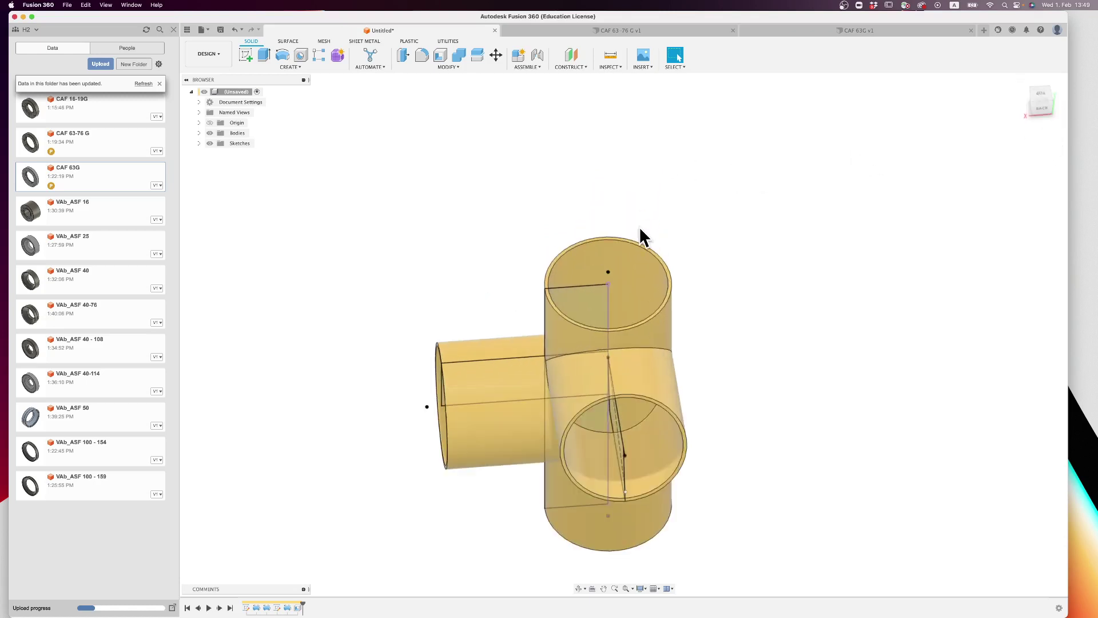
key(q)
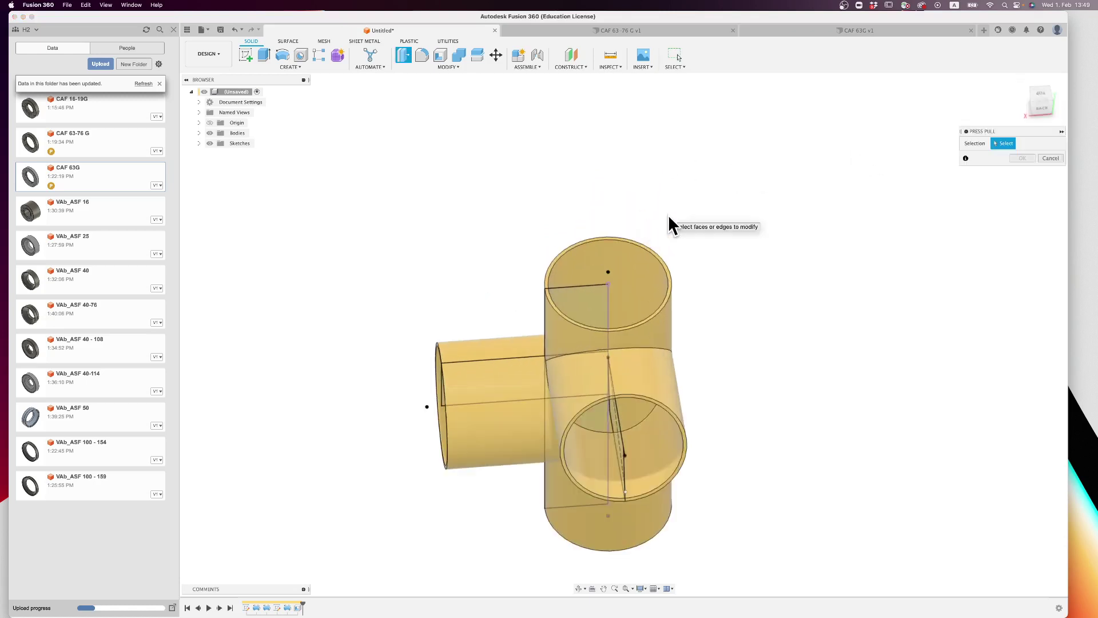
click(628, 251)
drag(627, 252, 635, 256)
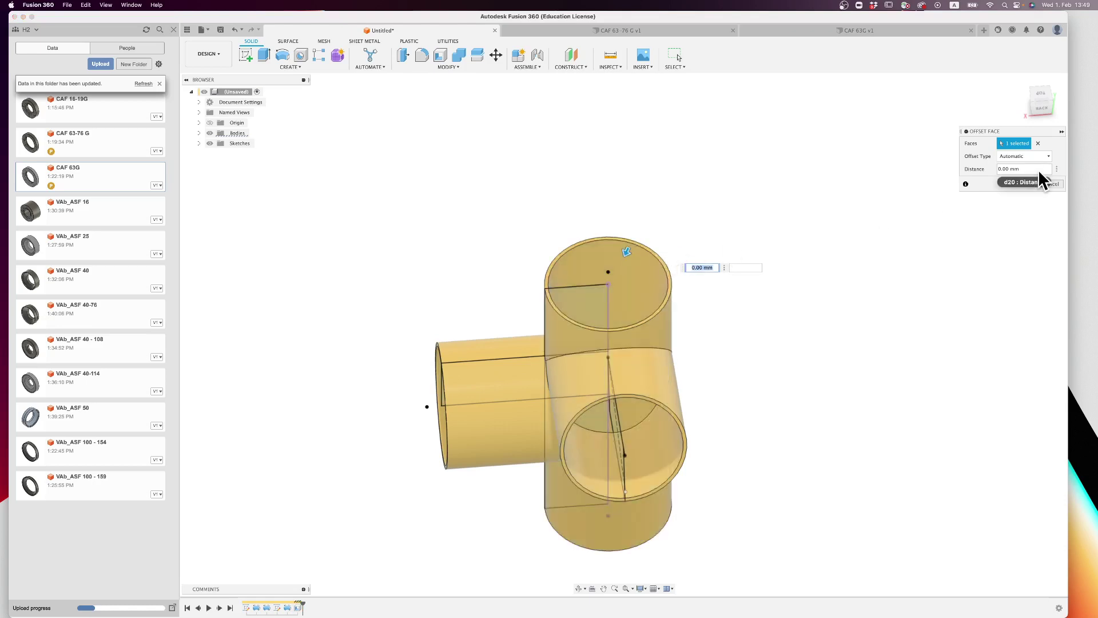
click(1052, 182)
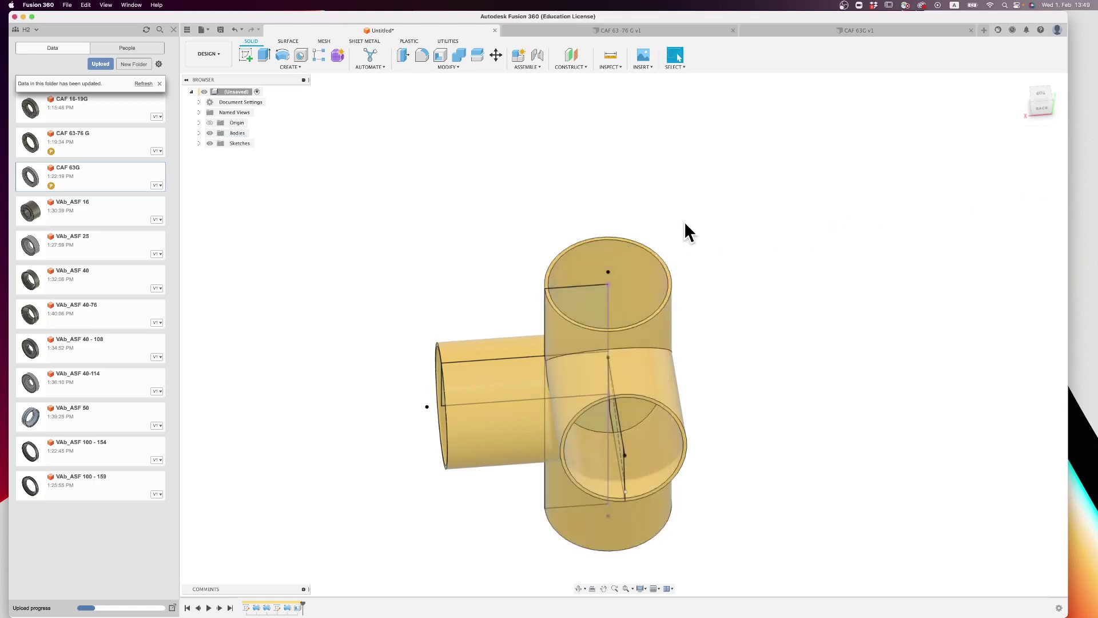
Step: Try to offset the main vertical tube's inner face, with a distance of 3 mm and as a New Offset of 1 mm
key(q)
click(617, 256)
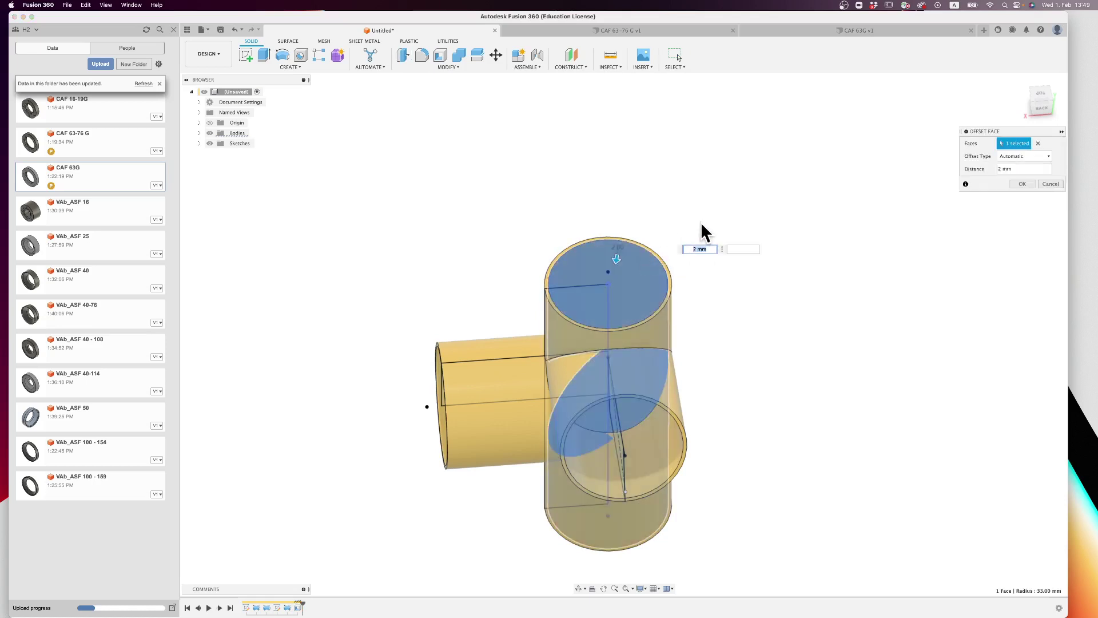
text(3)
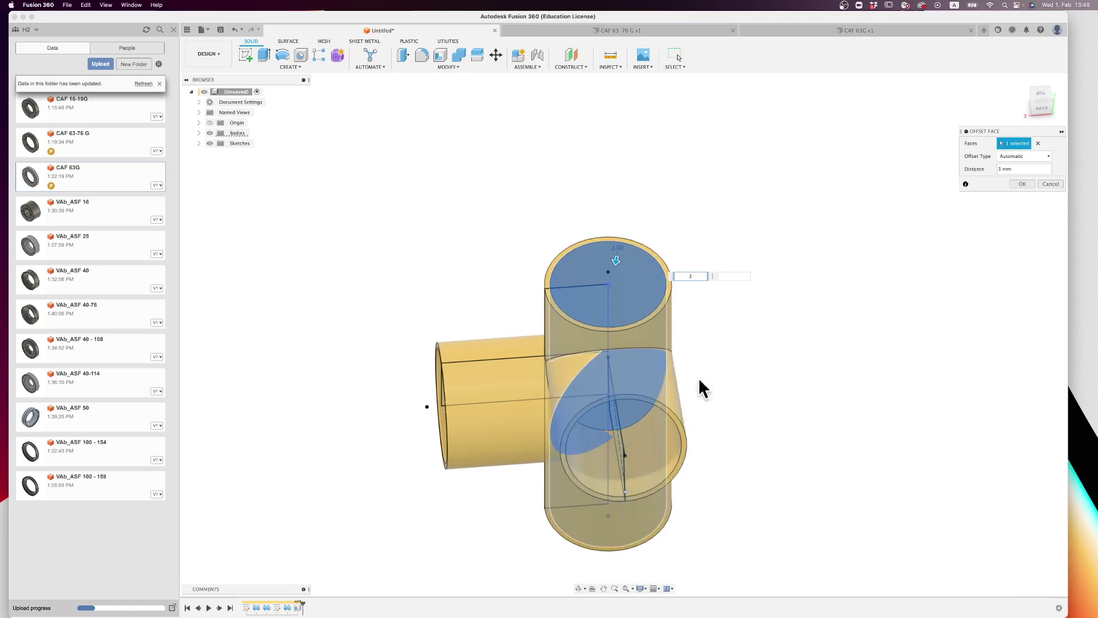
click(1022, 155)
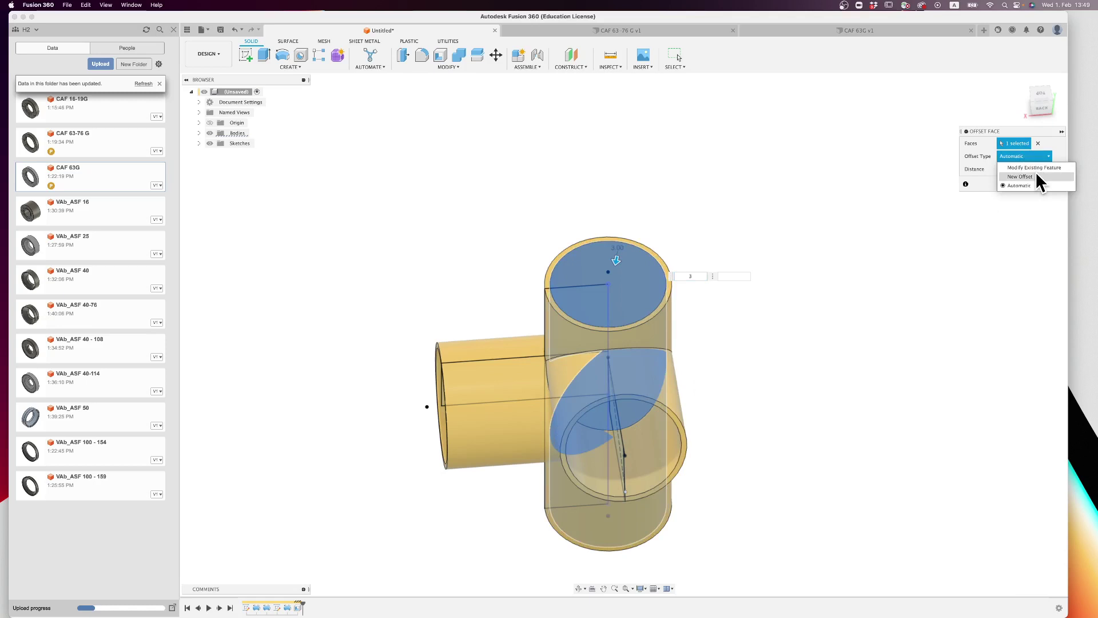
click(1036, 176)
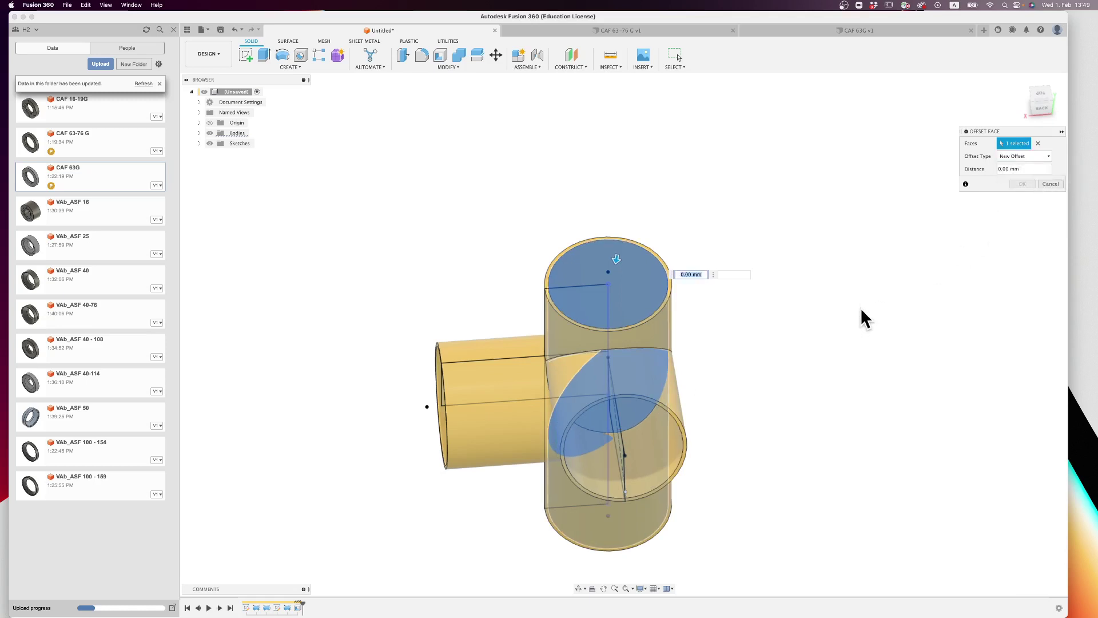
text(1)
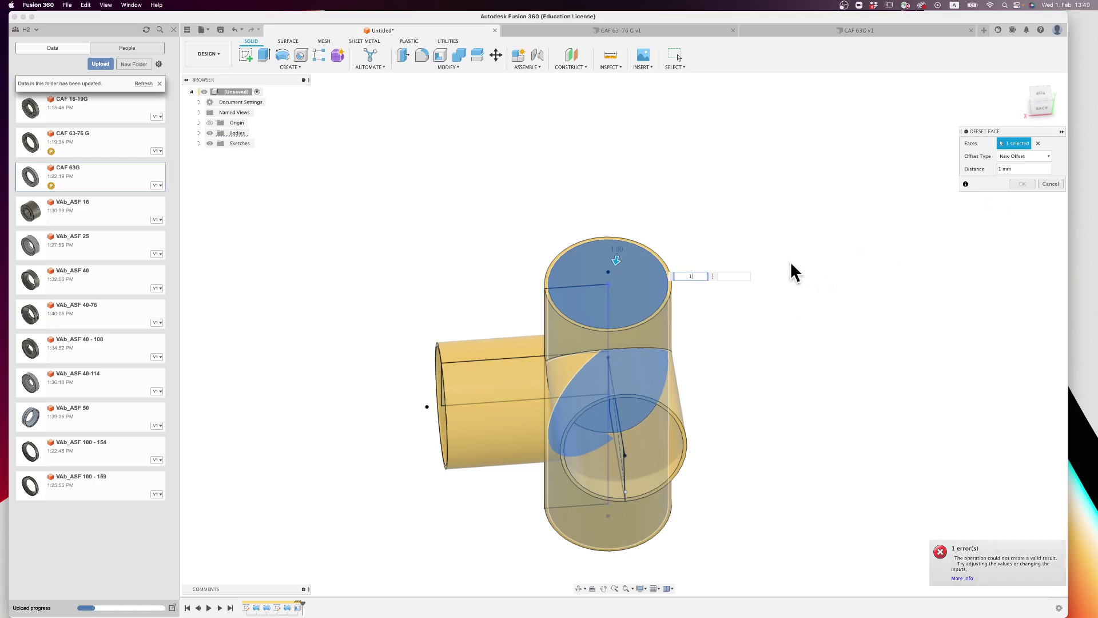
click(1050, 183)
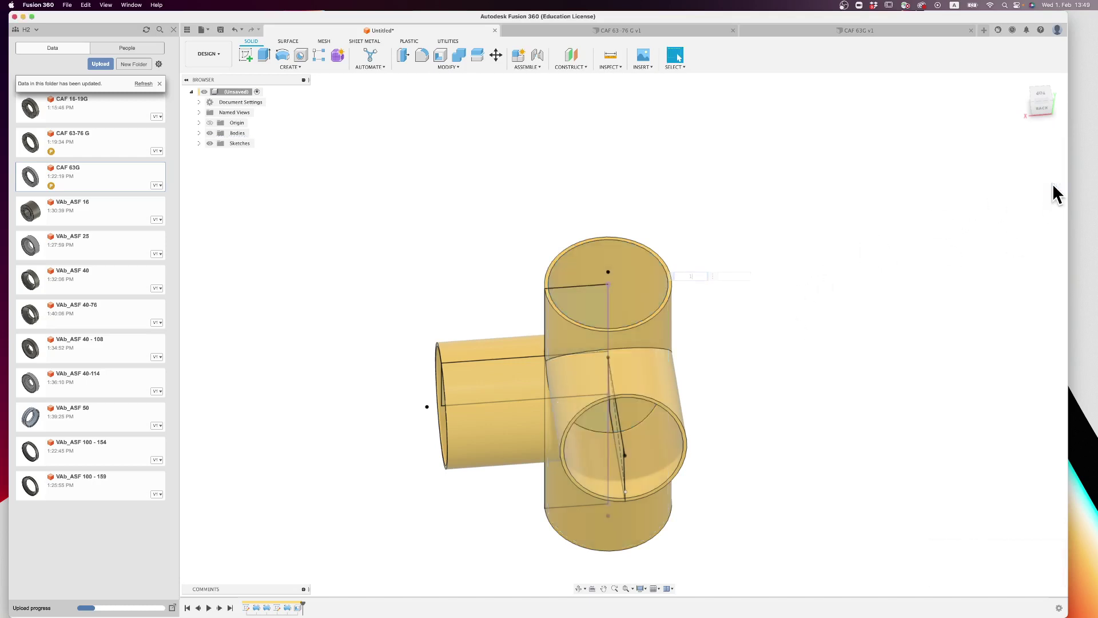
mouse_move(1038, 94)
mouse_down()
mouse_move(993, 80)
mouse_move(1034, 95)
mouse_move(1079, 89)
mouse_move(1026, 82)
mouse_move(1048, 67)
mouse_move(1051, 83)
mouse_move(1017, 102)
mouse_move(994, 84)
mouse_move(1061, 82)
mouse_up()
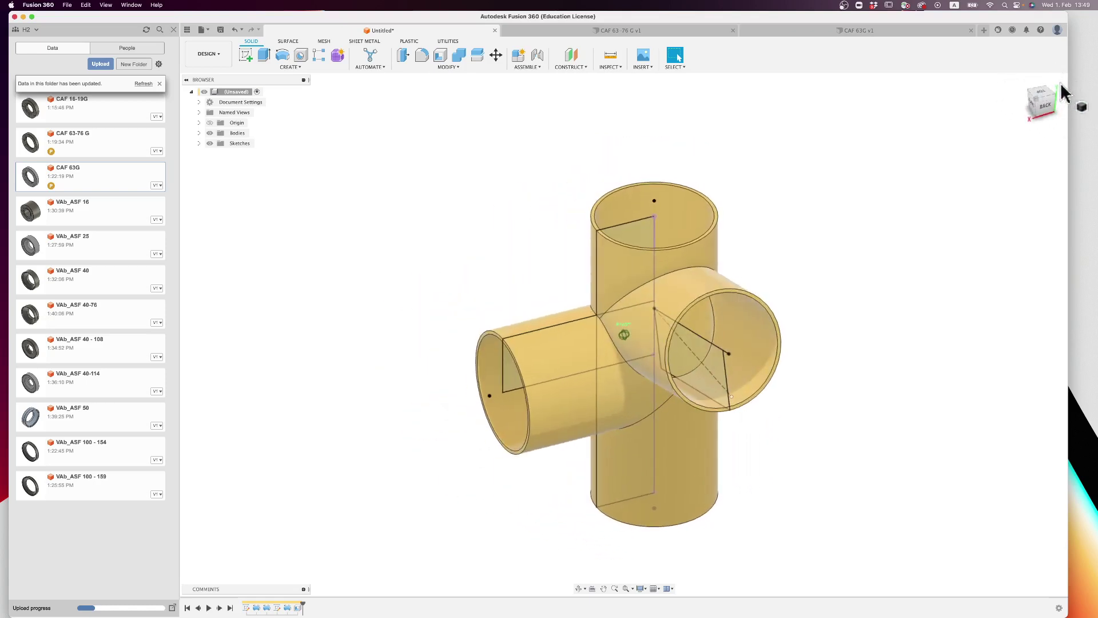
scroll(306, 235, down, 2)
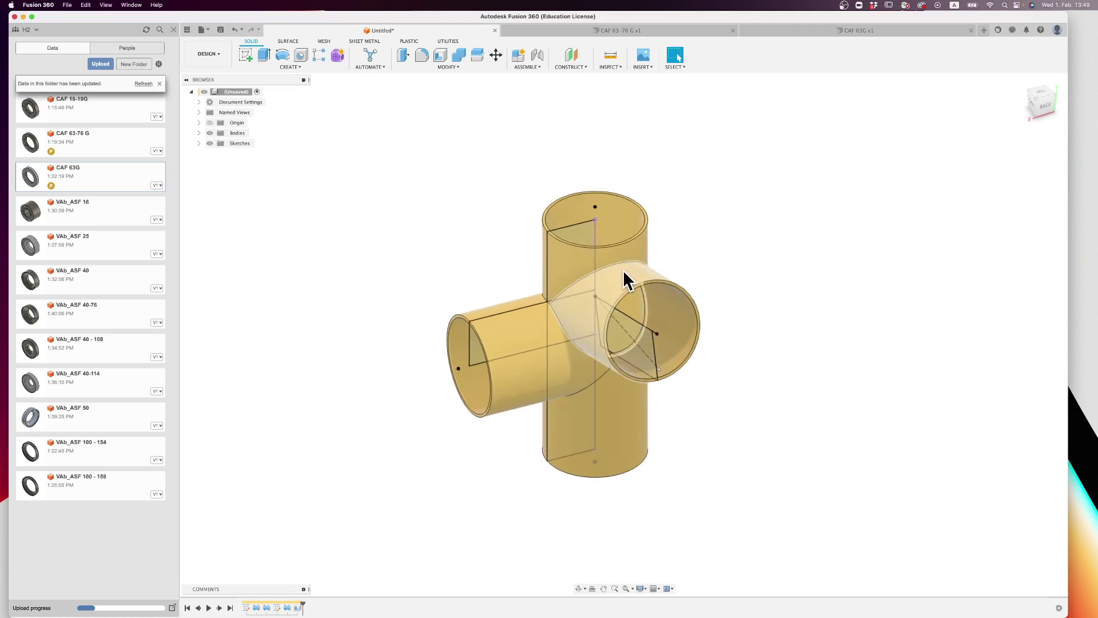
scroll(622, 266, up, 2)
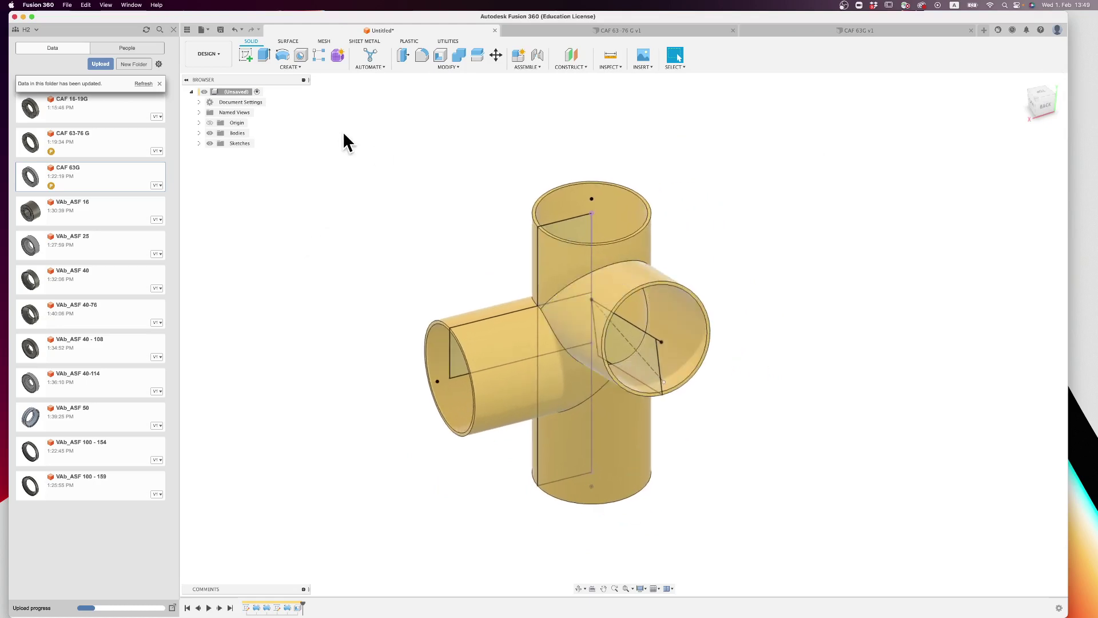
drag(1039, 104, 1019, 71)
click(1041, 89)
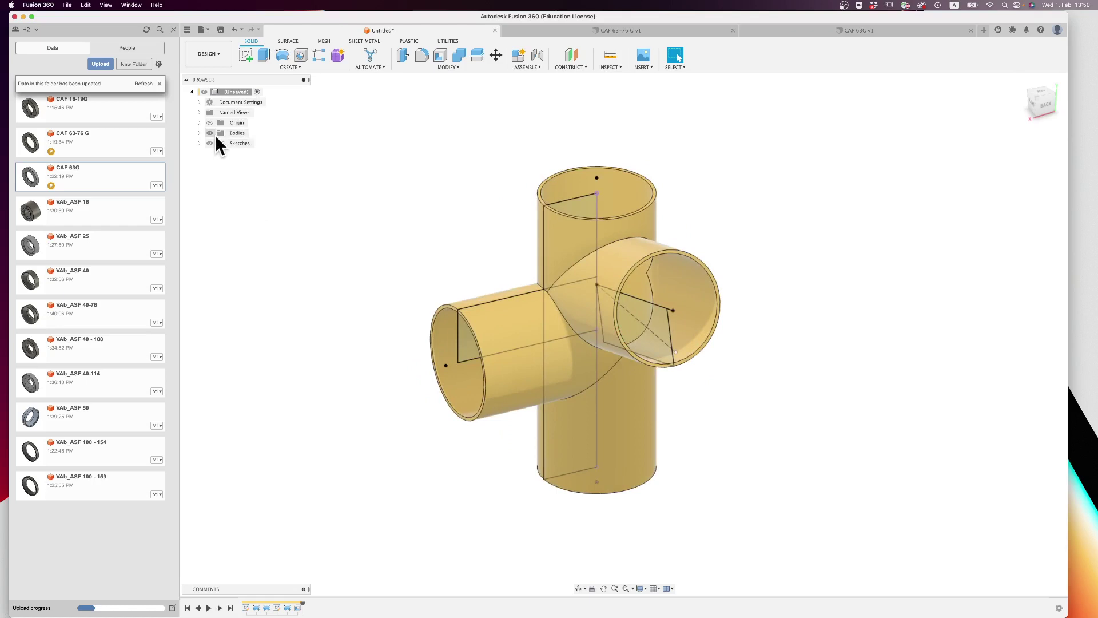
Step: Rename the shelled tube body as "chamber main body"
click(199, 133)
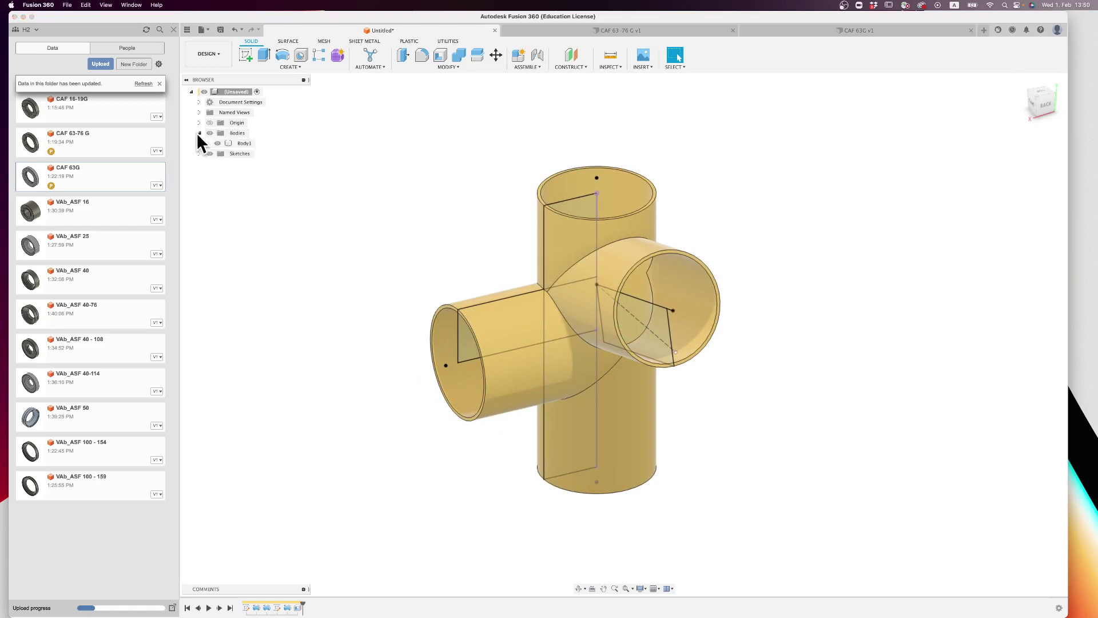
click(243, 143)
double_click(243, 143)
key(BackSpace)
text(chamber main body)
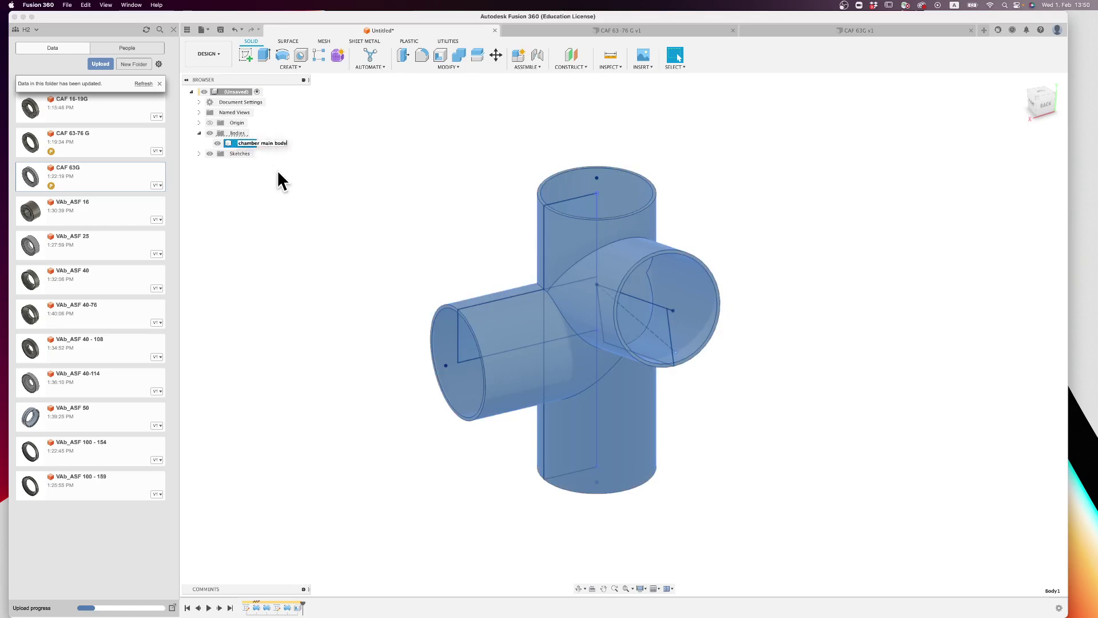
key(Return)
Step: Create a component from the "chamber main body" body
right_click(273, 144)
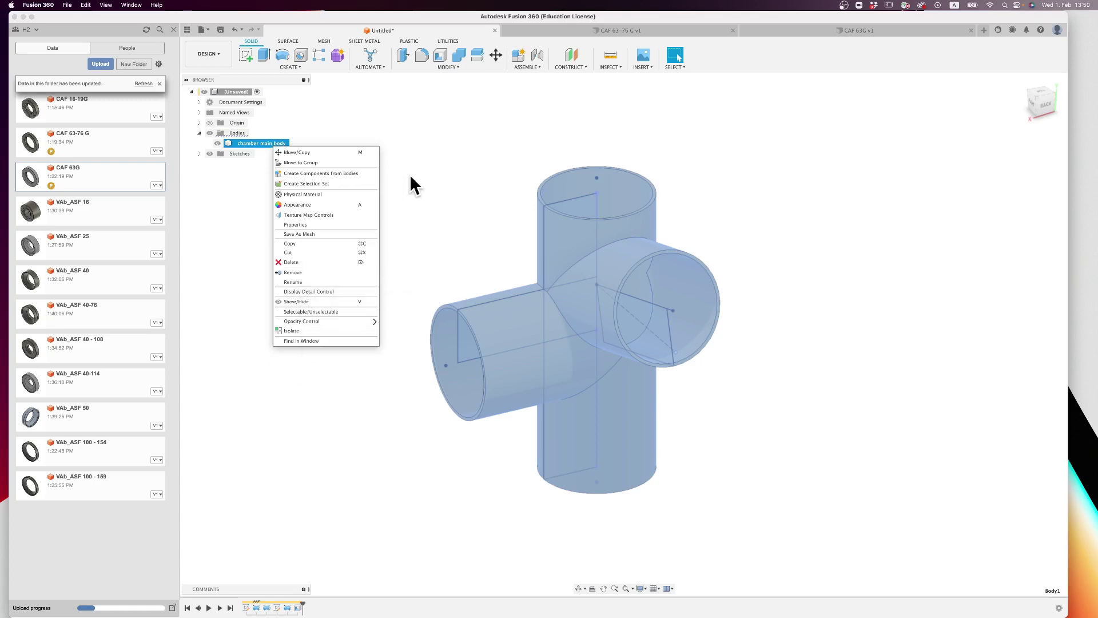
click(365, 165)
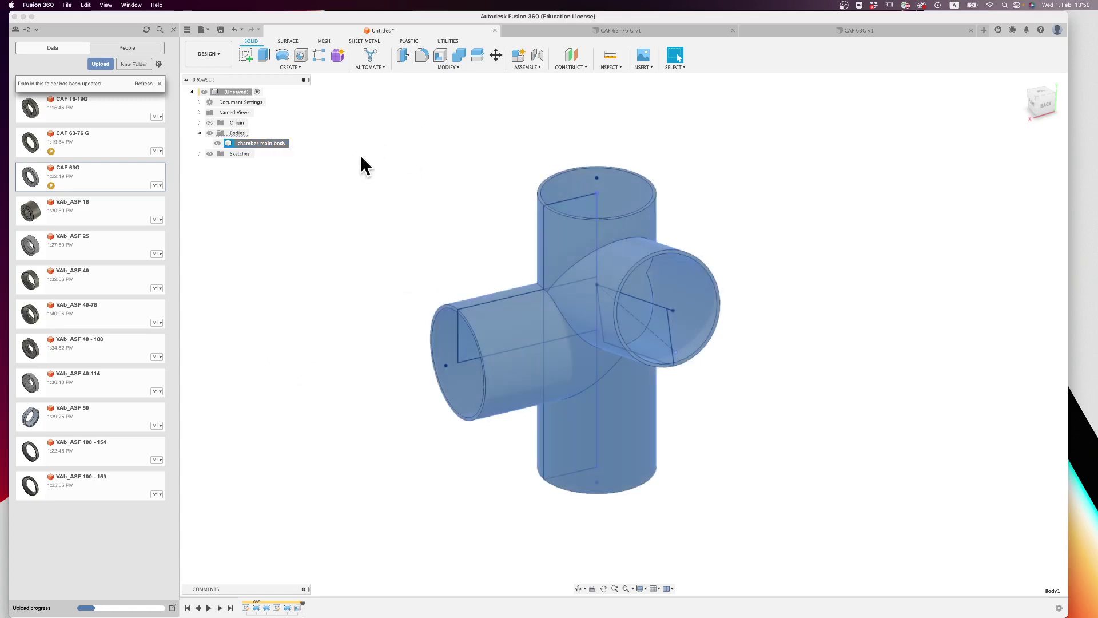
right_click(250, 144)
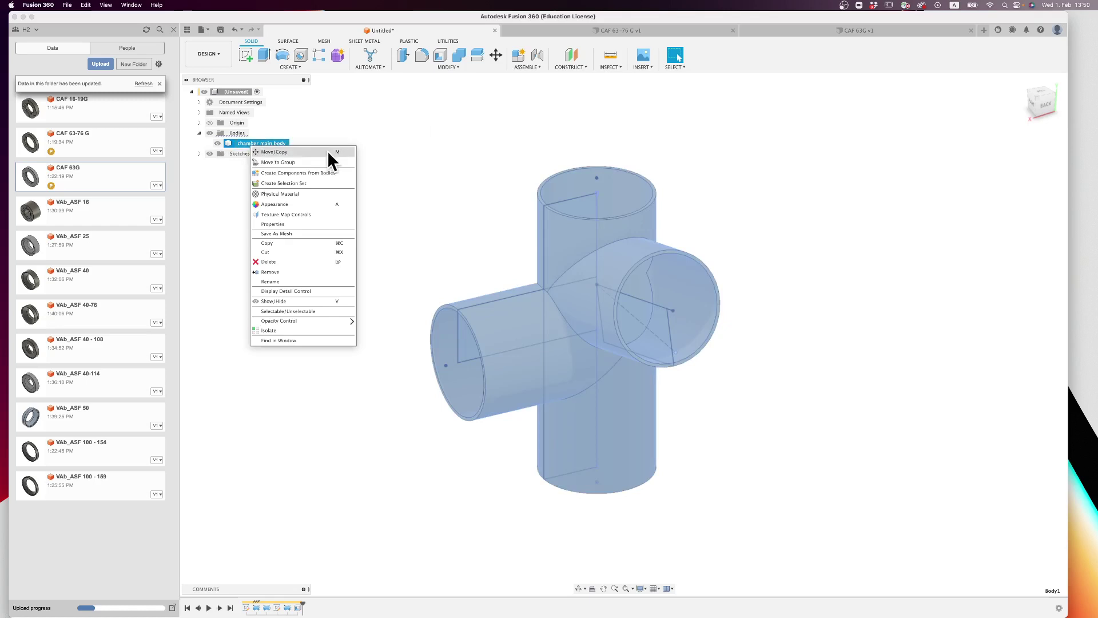
click(390, 146)
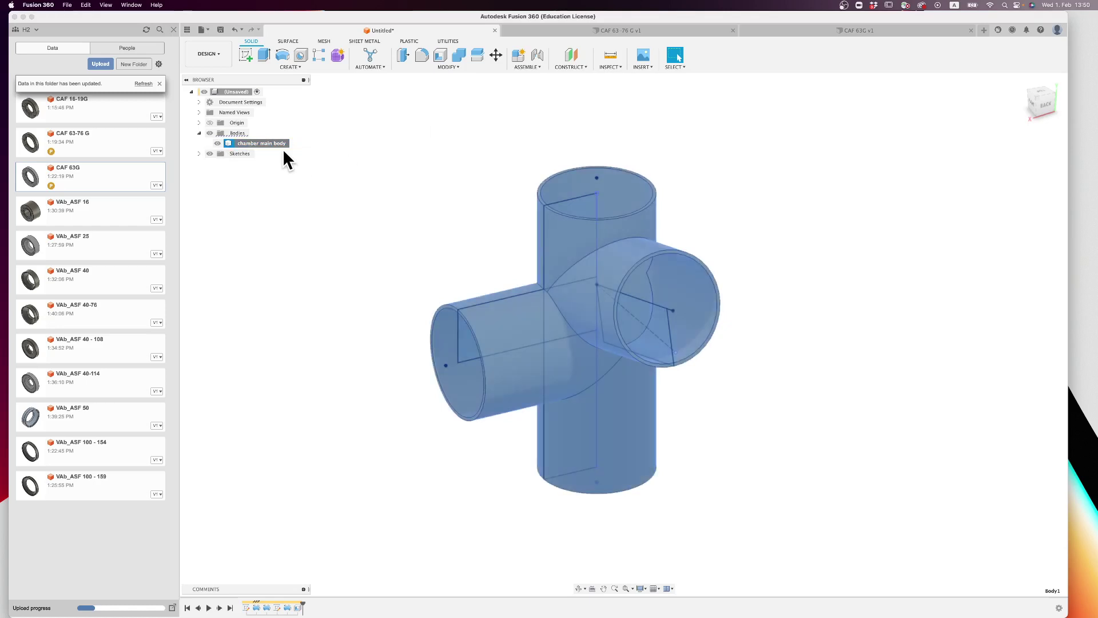
right_click(262, 147)
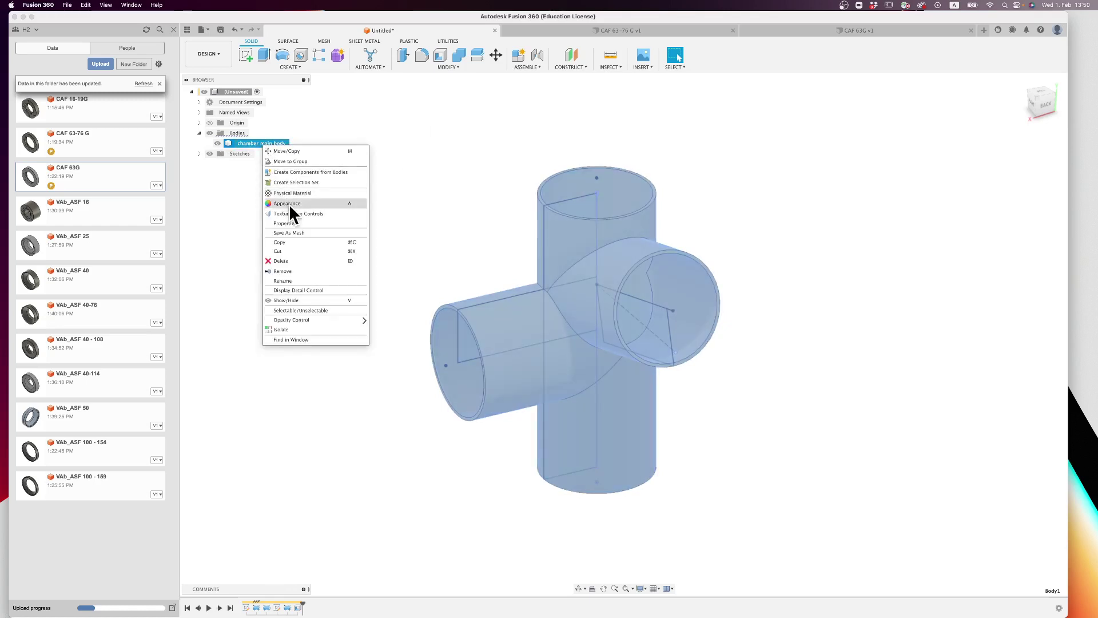
click(309, 173)
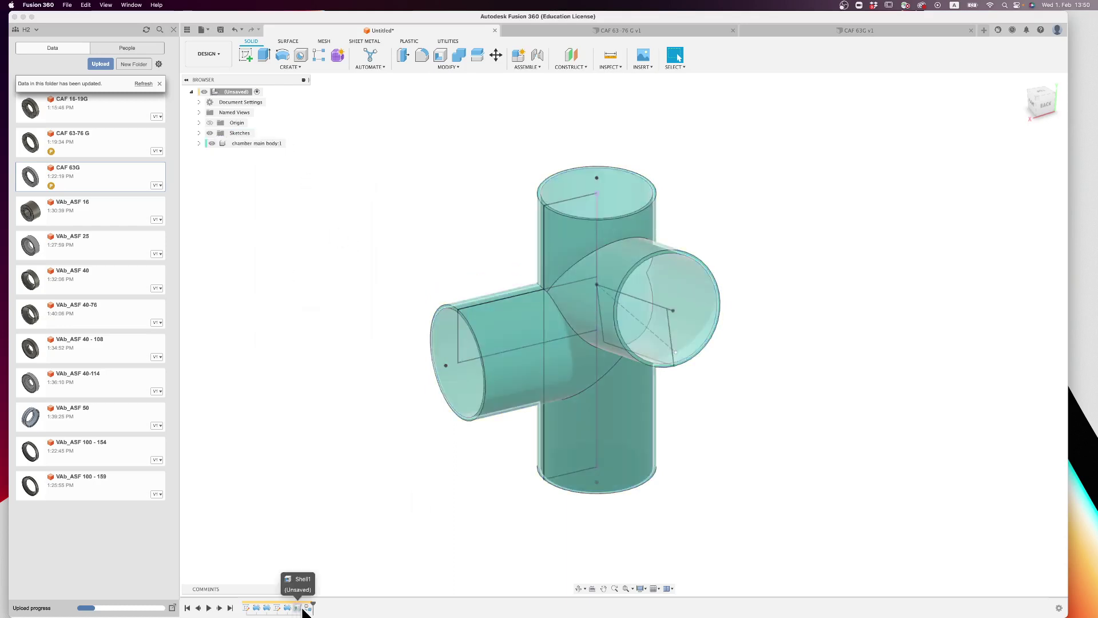
click(199, 143)
click(199, 143)
Step: Ground the chamber main body component so it stays fixed in place
right_click(257, 143)
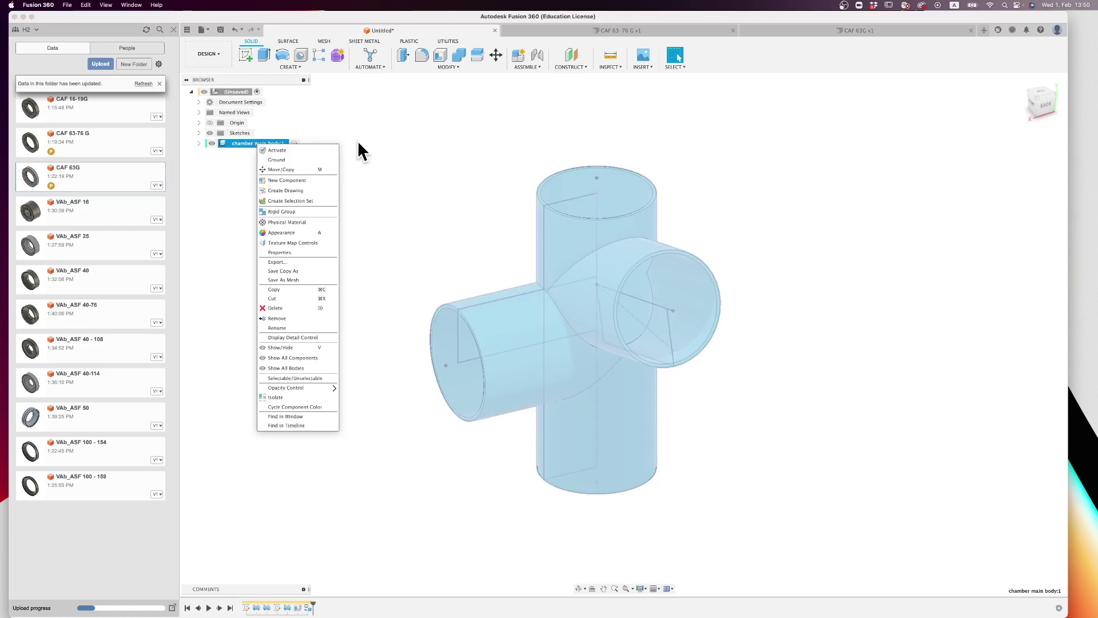
click(609, 295)
mouse_move(602, 226)
shift+middle_down()
mouse_move(774, 191)
mouse_move(655, 239)
shift+middle_up()
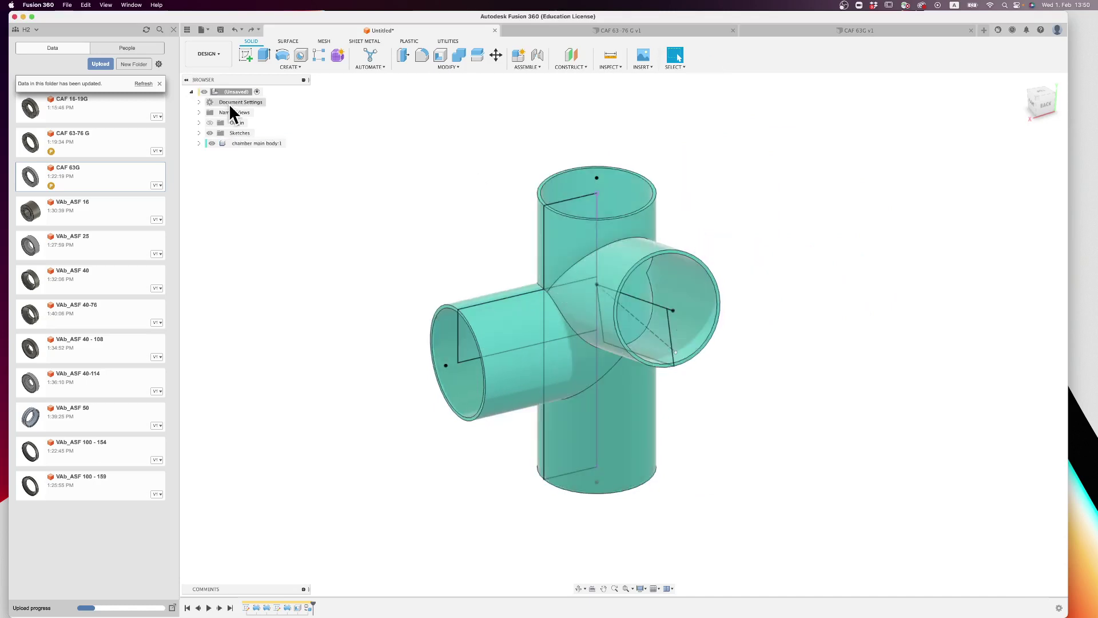
right_click(254, 143)
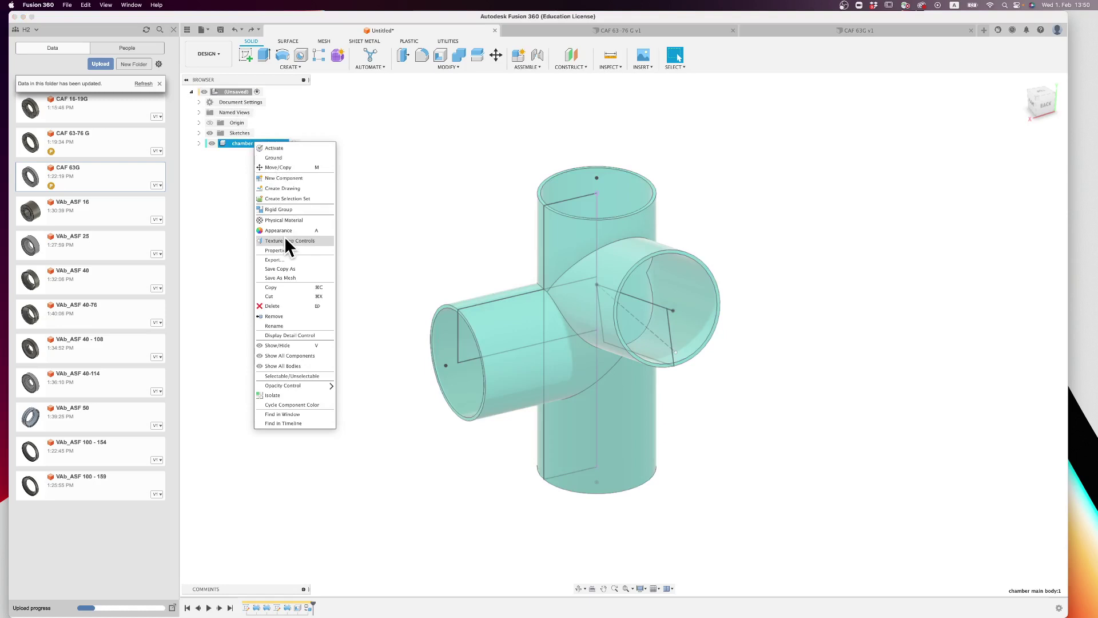
click(291, 158)
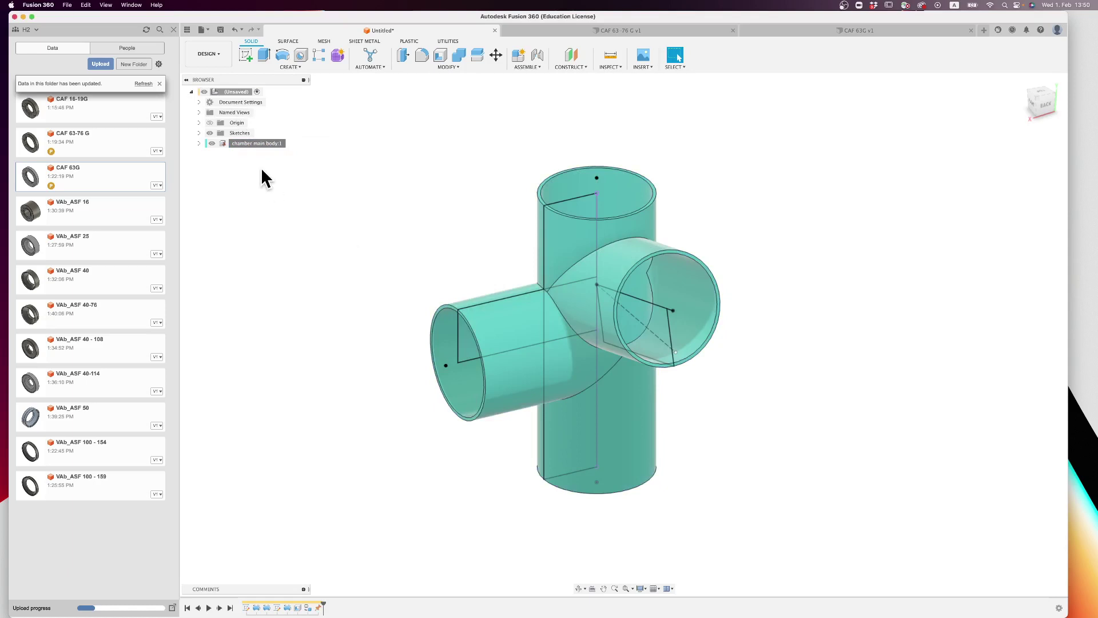
Step: Hide both sketches so that only the chamber main body is displayed
click(199, 133)
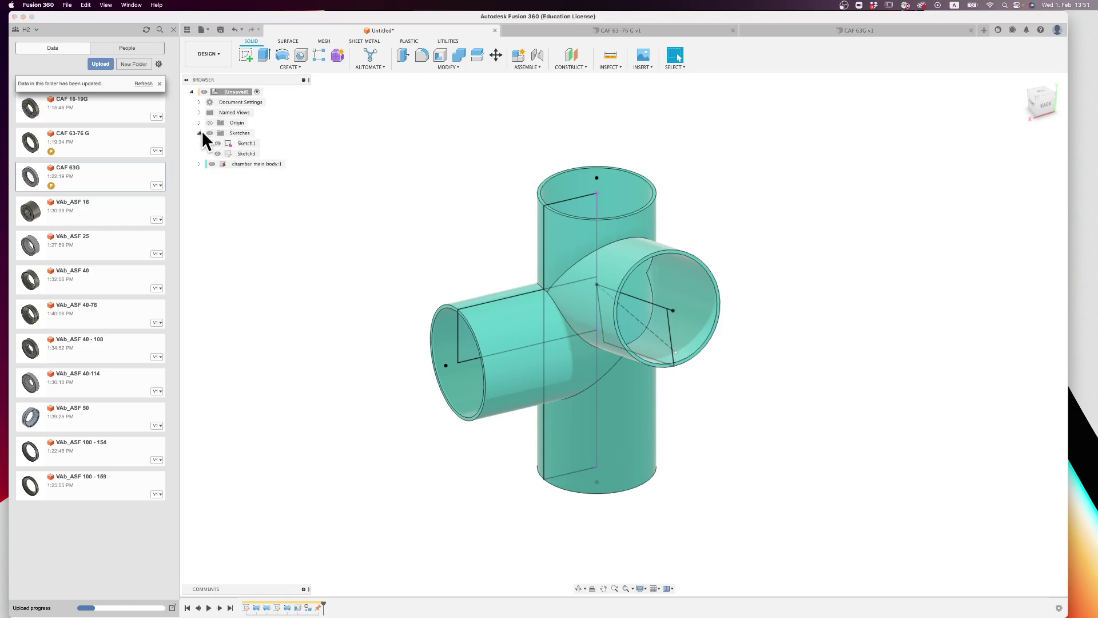
click(217, 153)
click(220, 145)
click(218, 144)
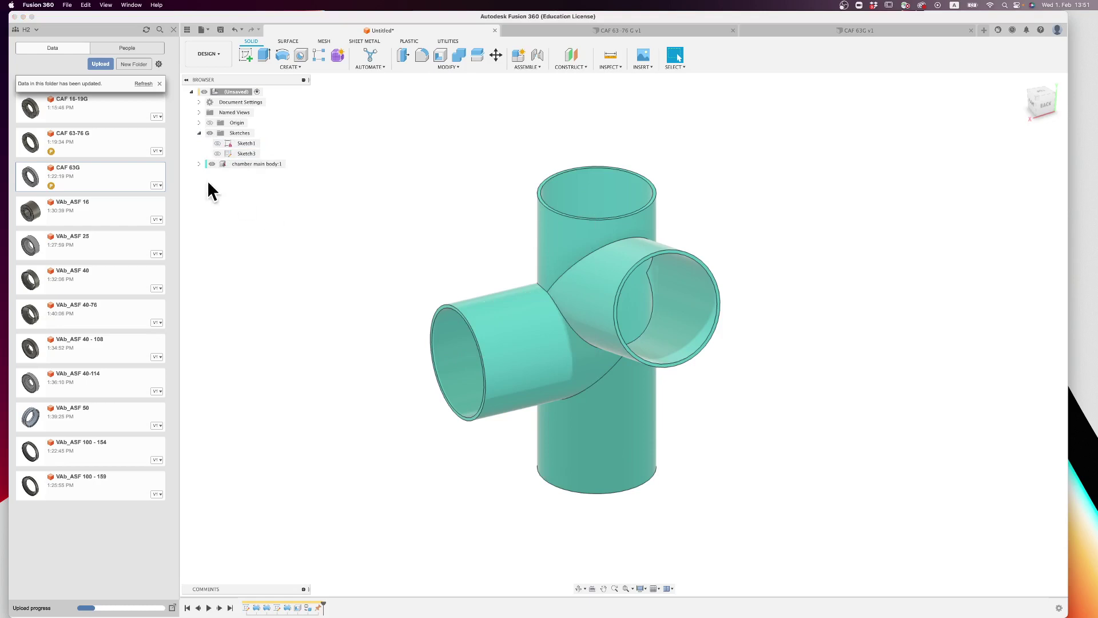
Step: Try to insert the CAF 63G flange into the current design
right_click(123, 179)
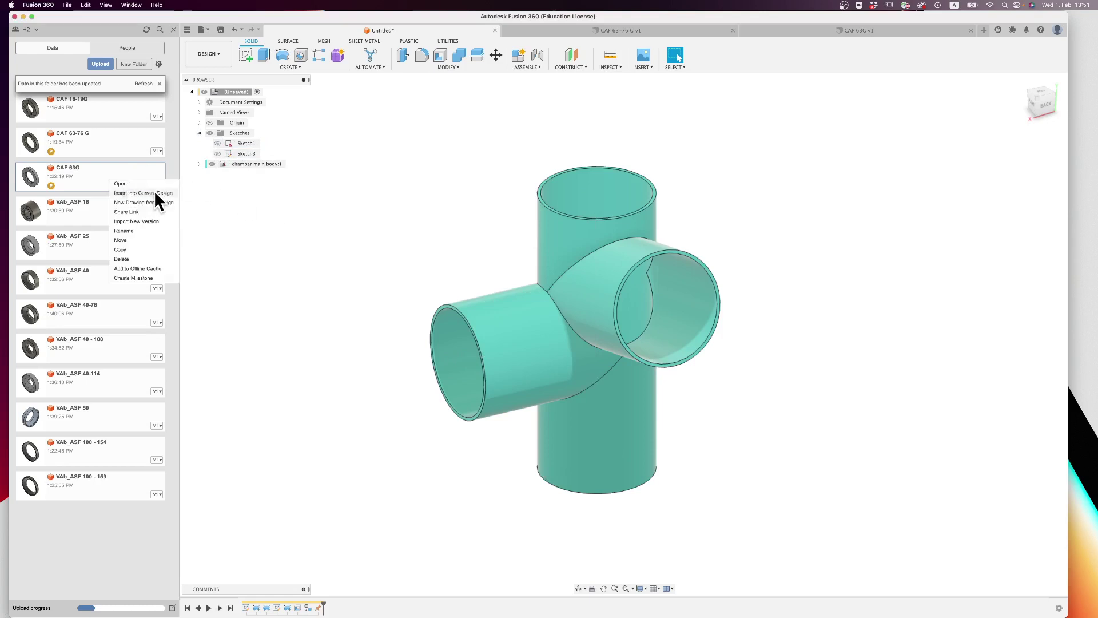
click(153, 193)
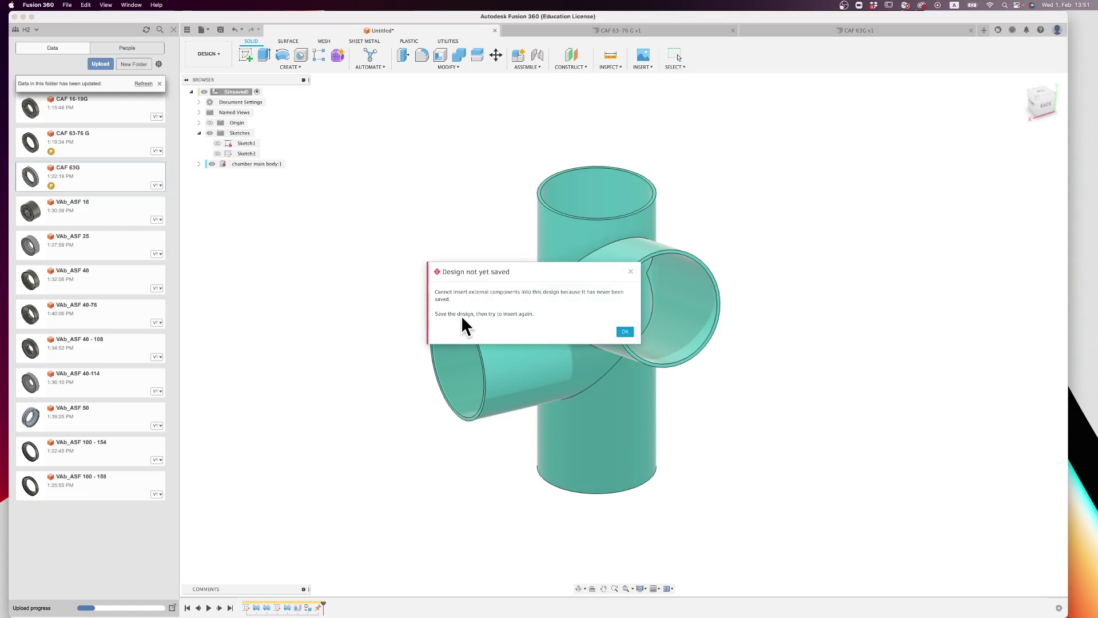
click(625, 332)
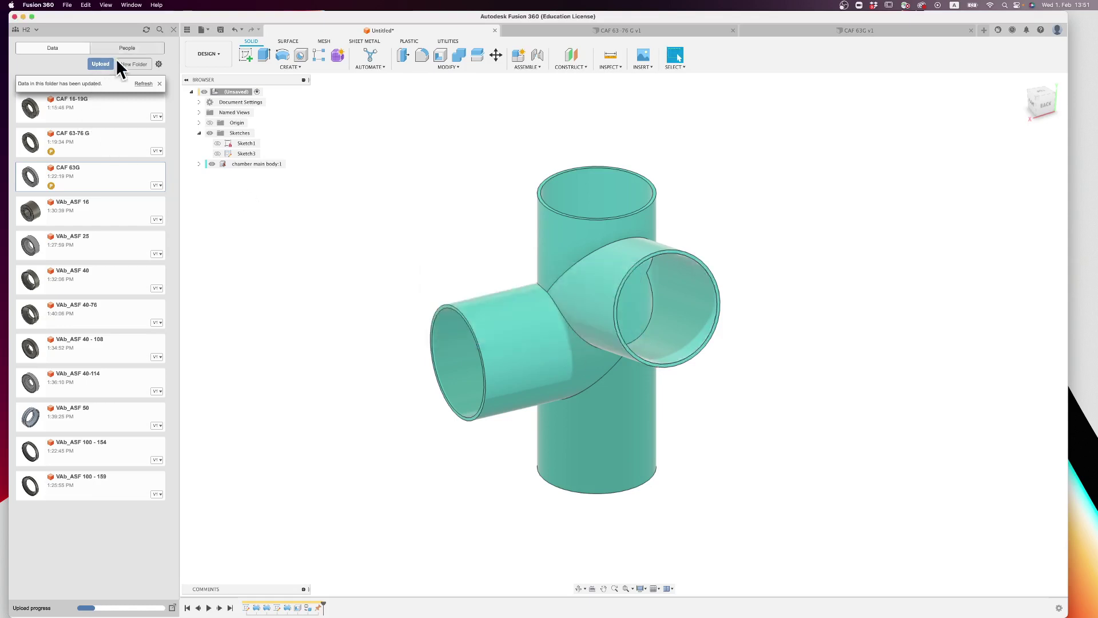
Step: Save the design as "test chamber" in the Kammer folder of the TDS project
click(151, 84)
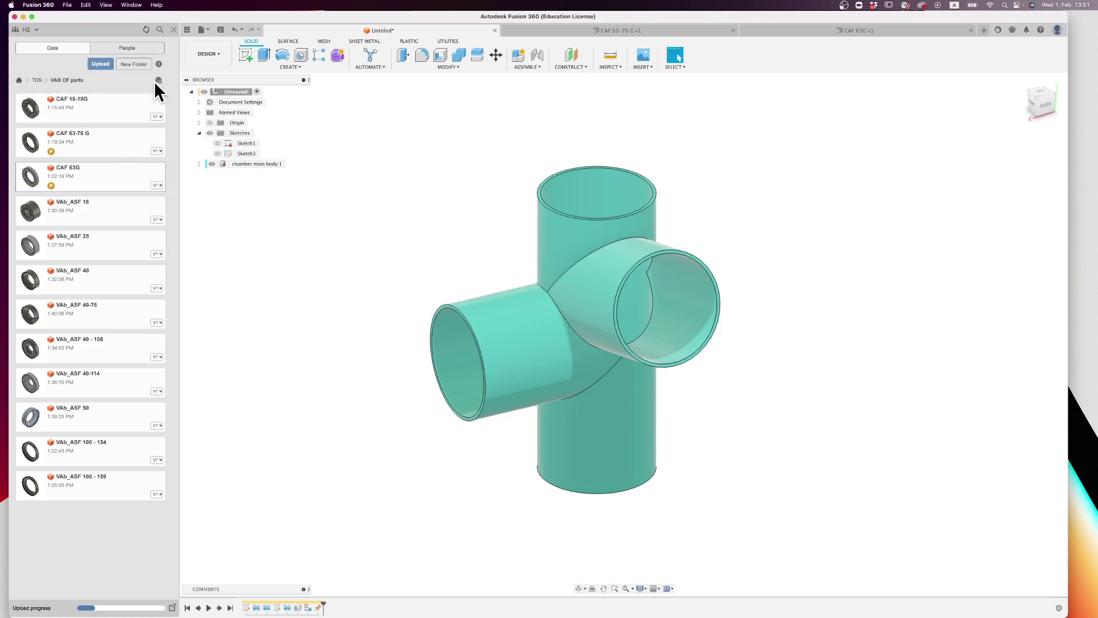
click(37, 80)
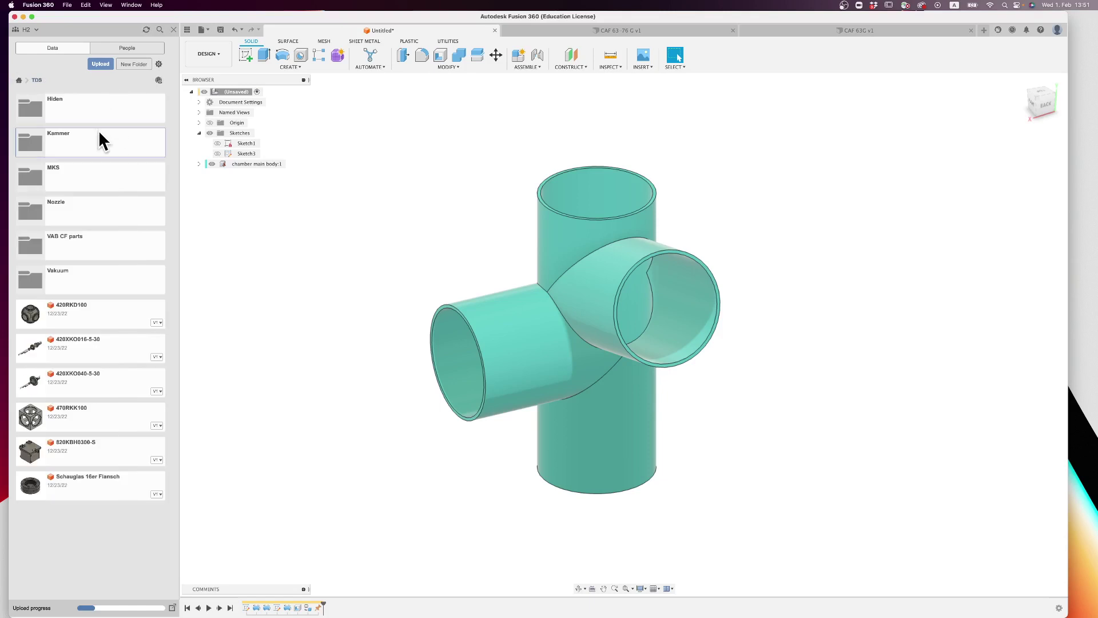
click(99, 130)
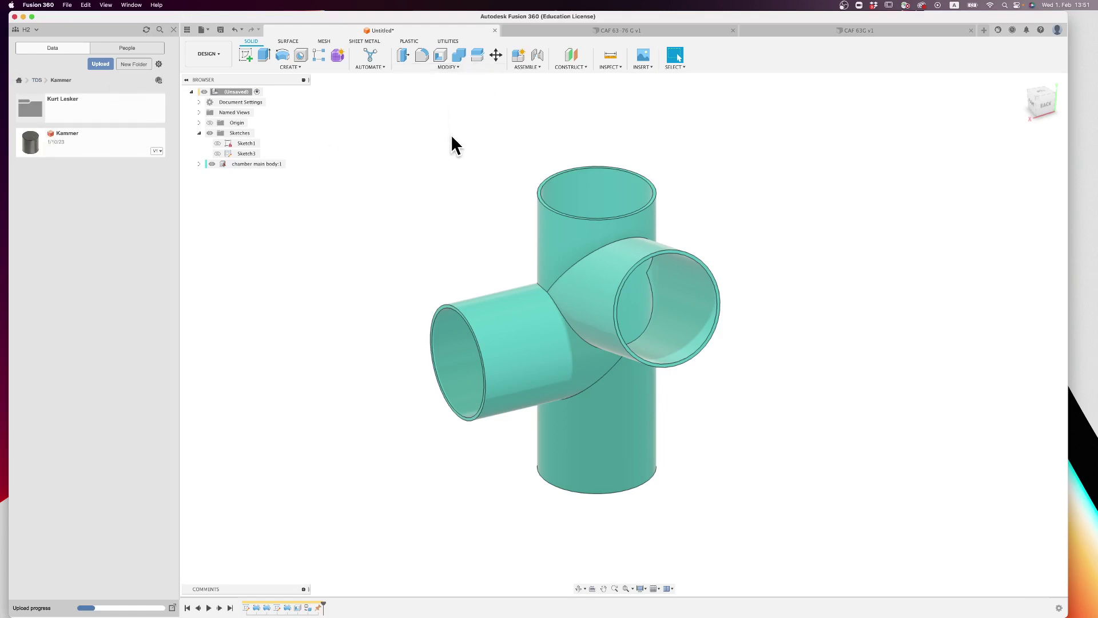
key(super+s)
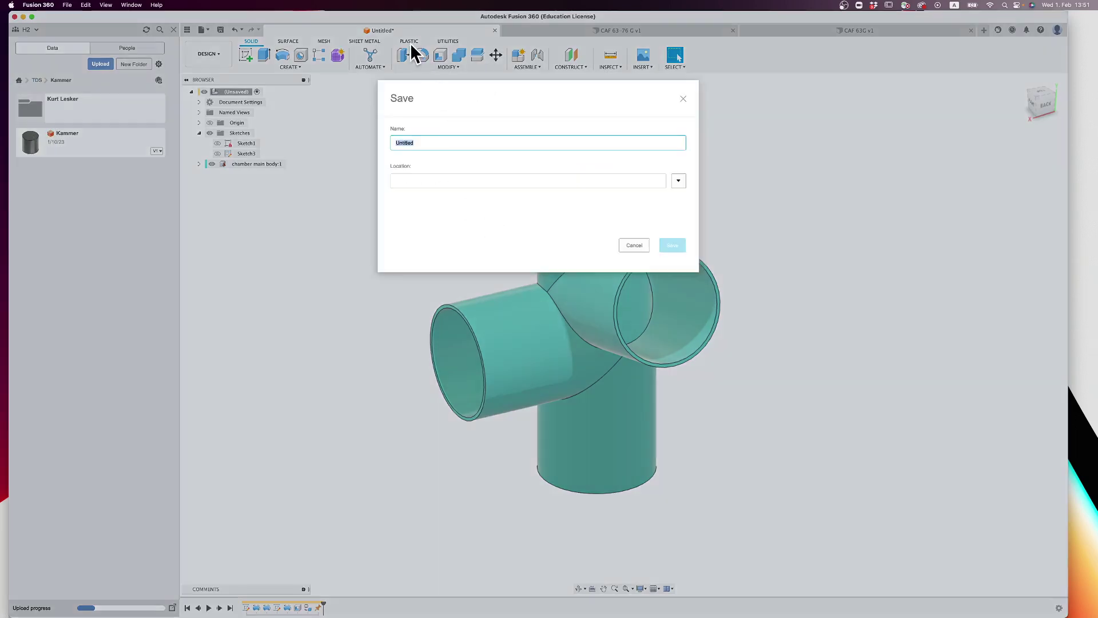
text(test chamber)
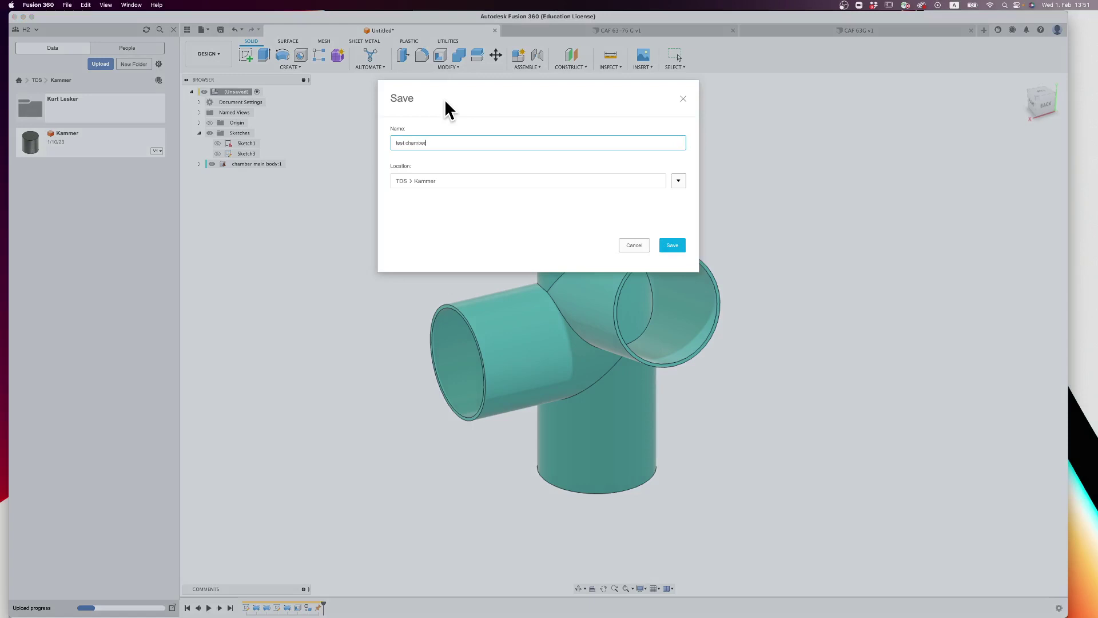
key(Return)
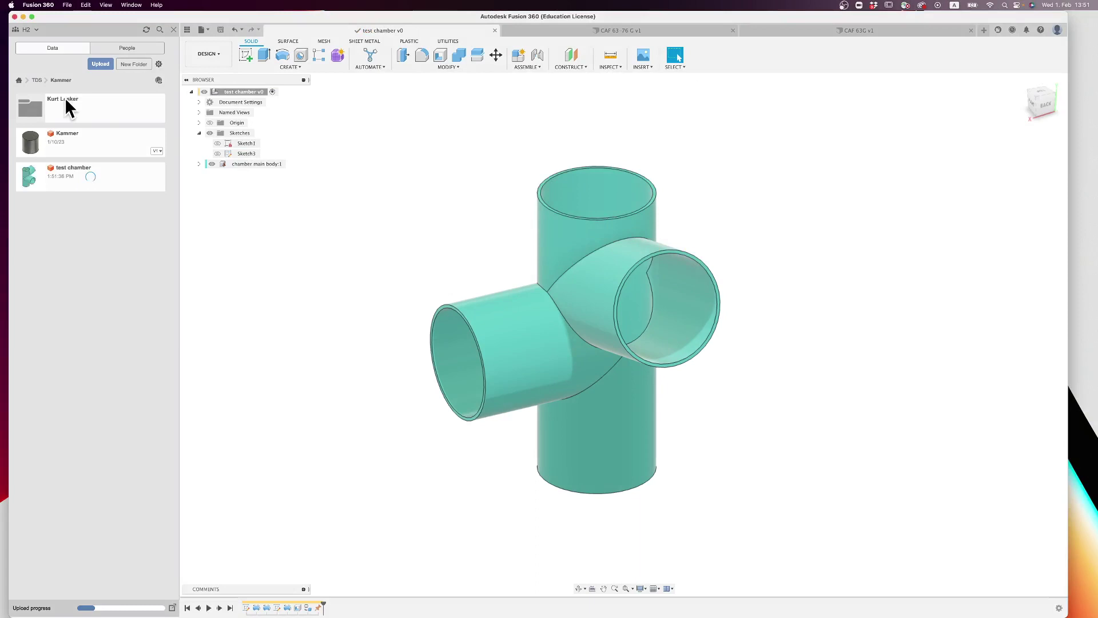
Step: Insert the CAF 63G flange from the VAB CF parts folder into the test chamber design
click(37, 81)
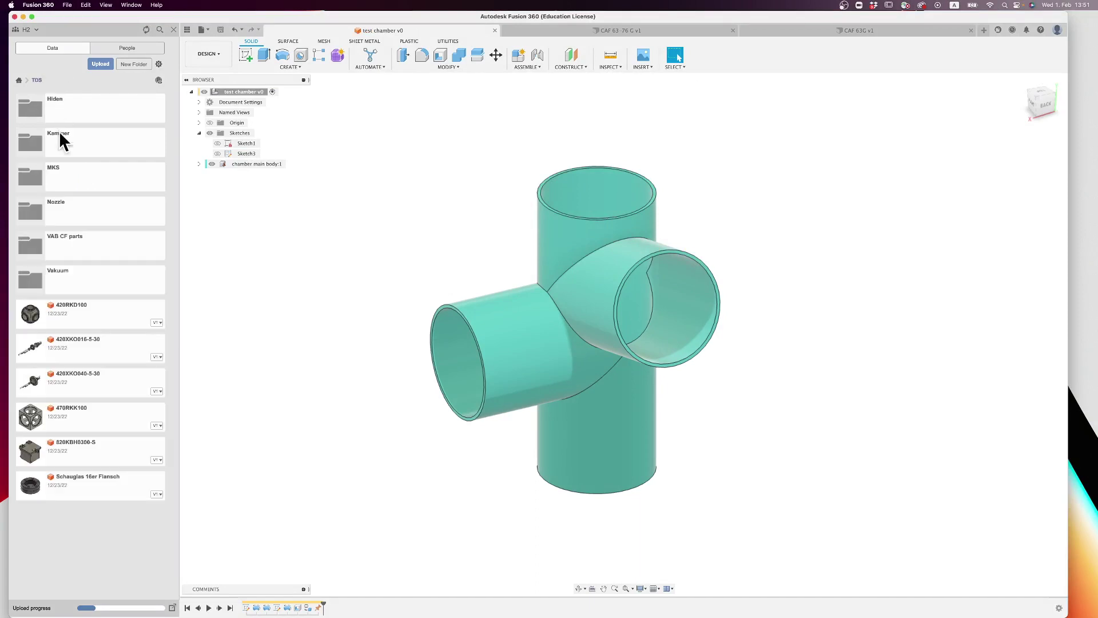
click(83, 248)
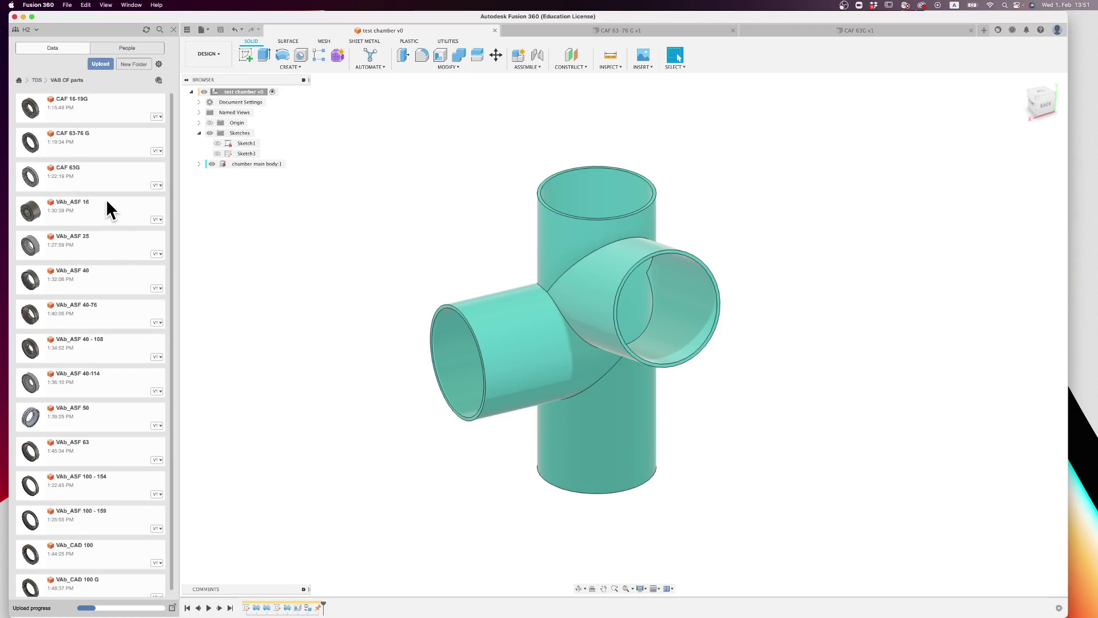
right_click(94, 182)
click(61, 179)
right_click(94, 182)
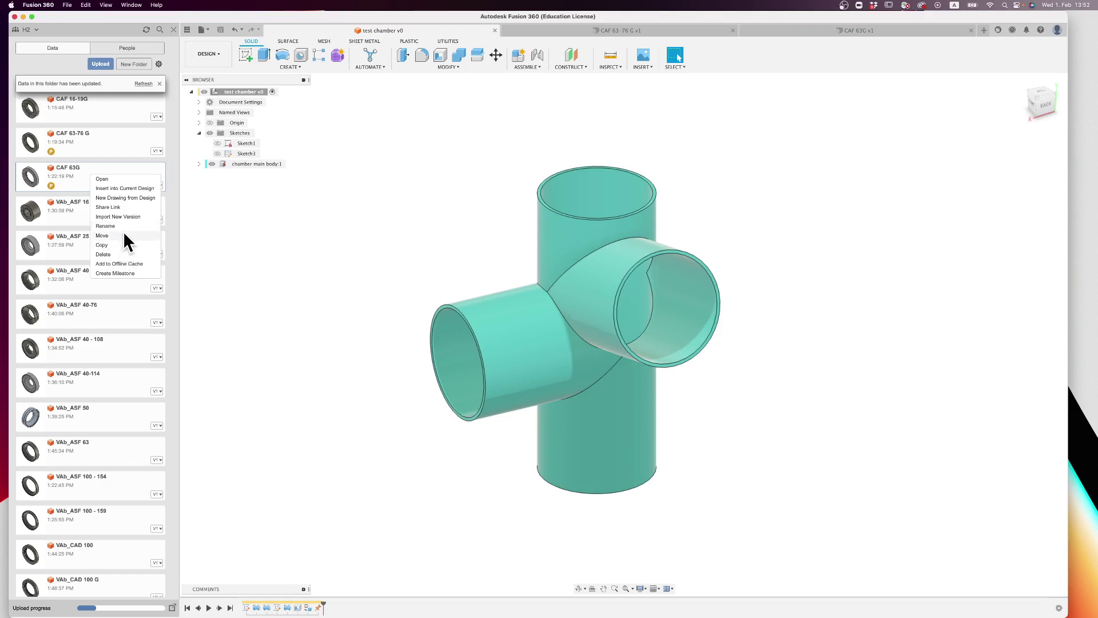
click(123, 188)
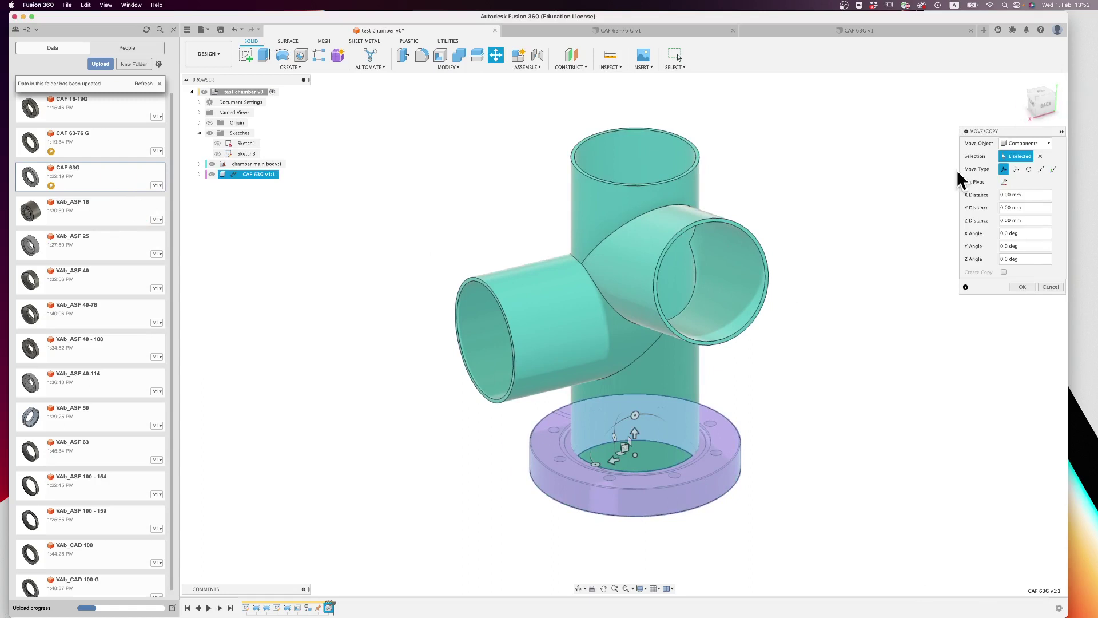
Step: Move the inserted CAF 63G flange -80 mm along Y, placing it clear below the vertical tube
drag(636, 426, 650, 520)
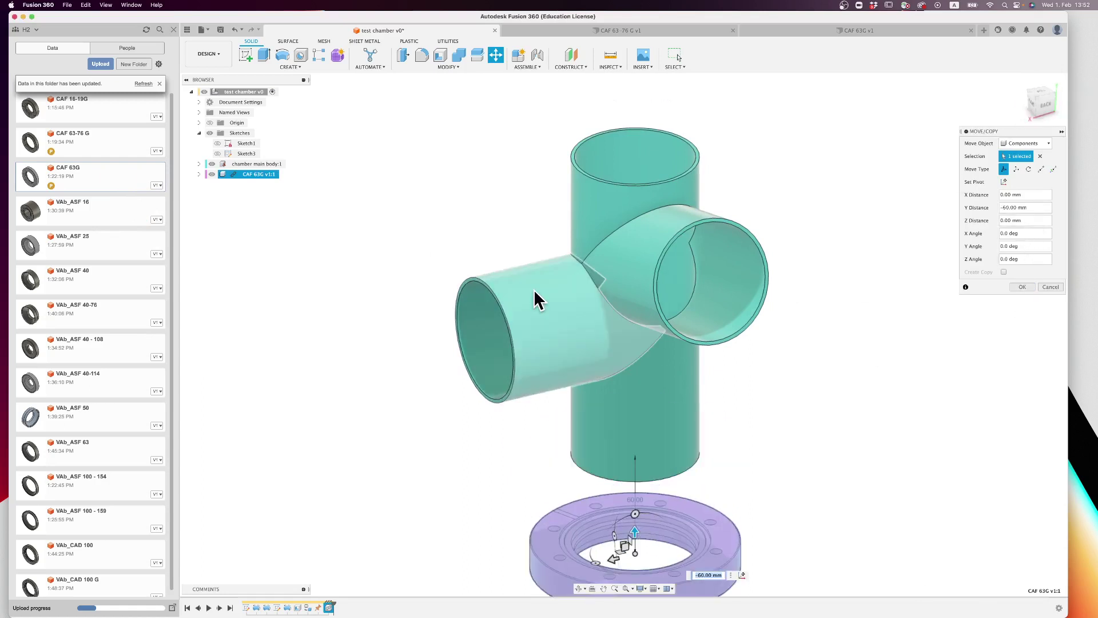
scroll(533, 293, down, 3)
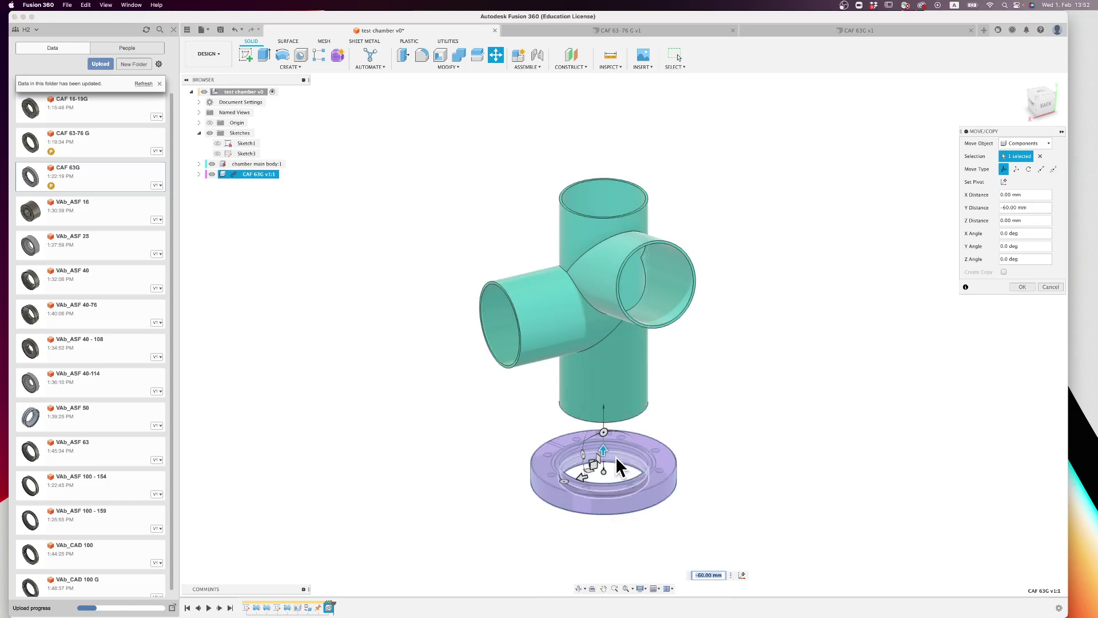
drag(603, 448, 605, 471)
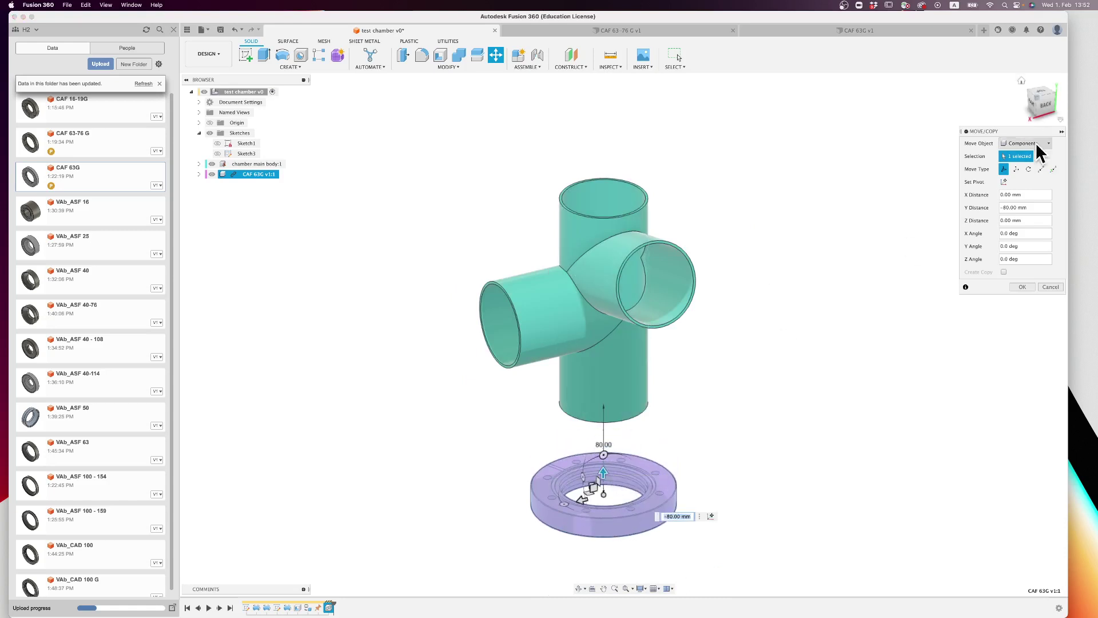
click(1018, 286)
drag(1041, 93, 1030, 26)
scroll(717, 382, down, 3)
scroll(717, 382, up, 12)
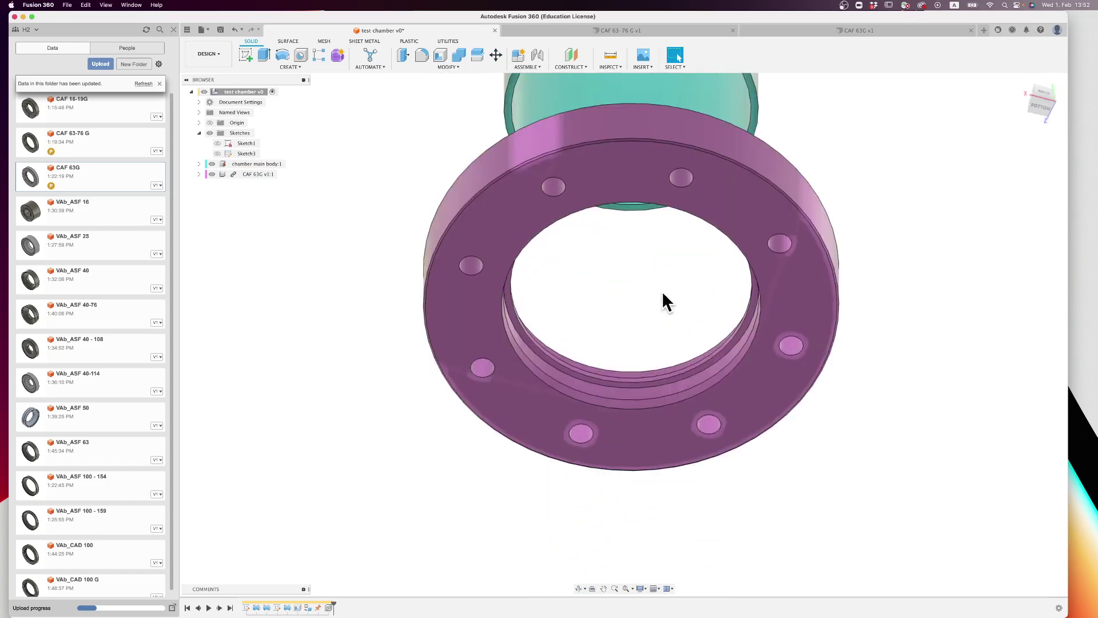
key(j)
scroll(602, 312, up, 4)
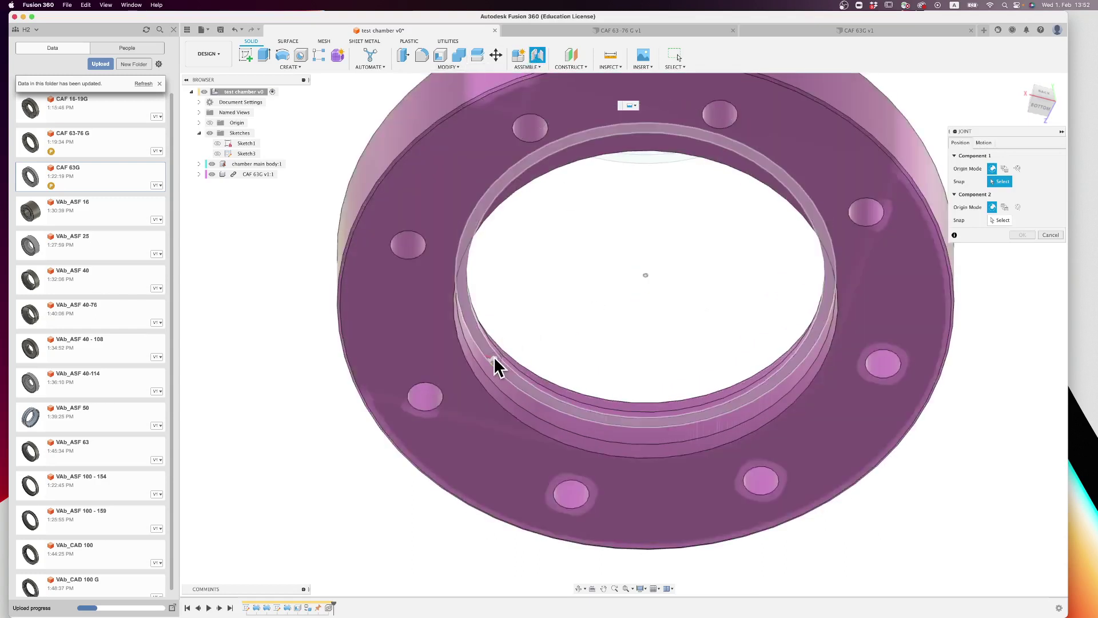
click(607, 289)
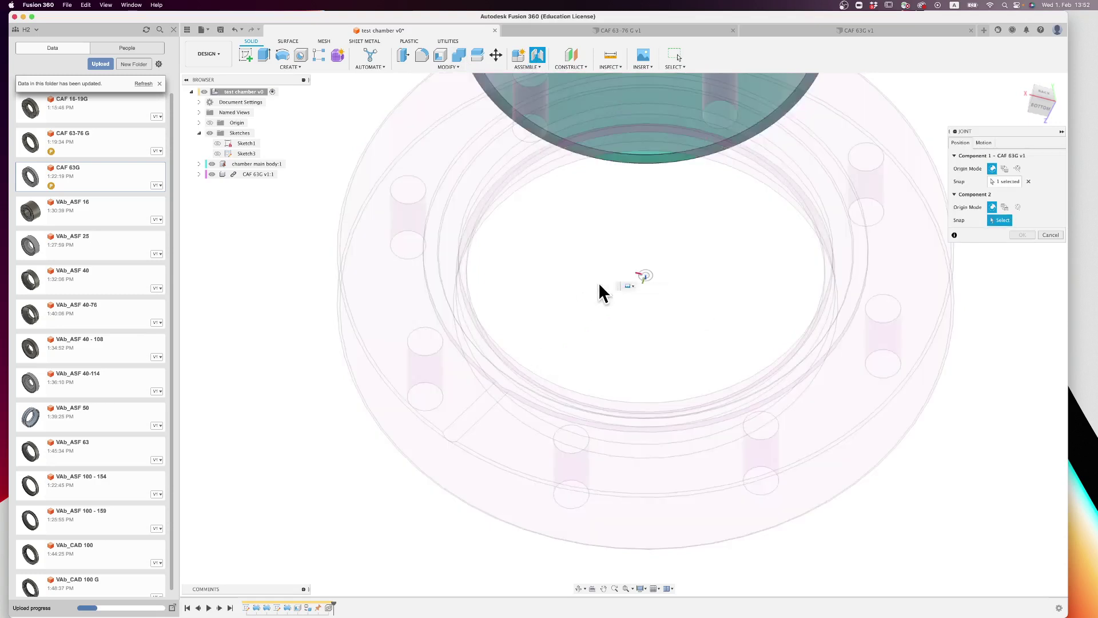
click(1050, 235)
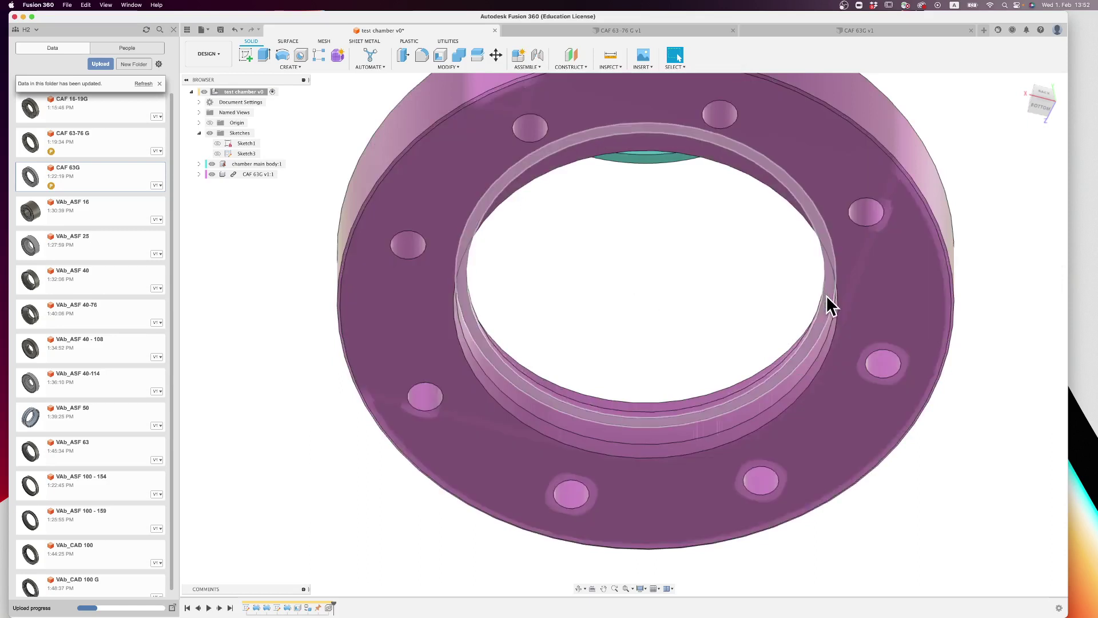
Step: Join the inner ring of the CAF 63G flange to the open end of the back-facing side tube, with 0 deg angle and zero offsets
key(j)
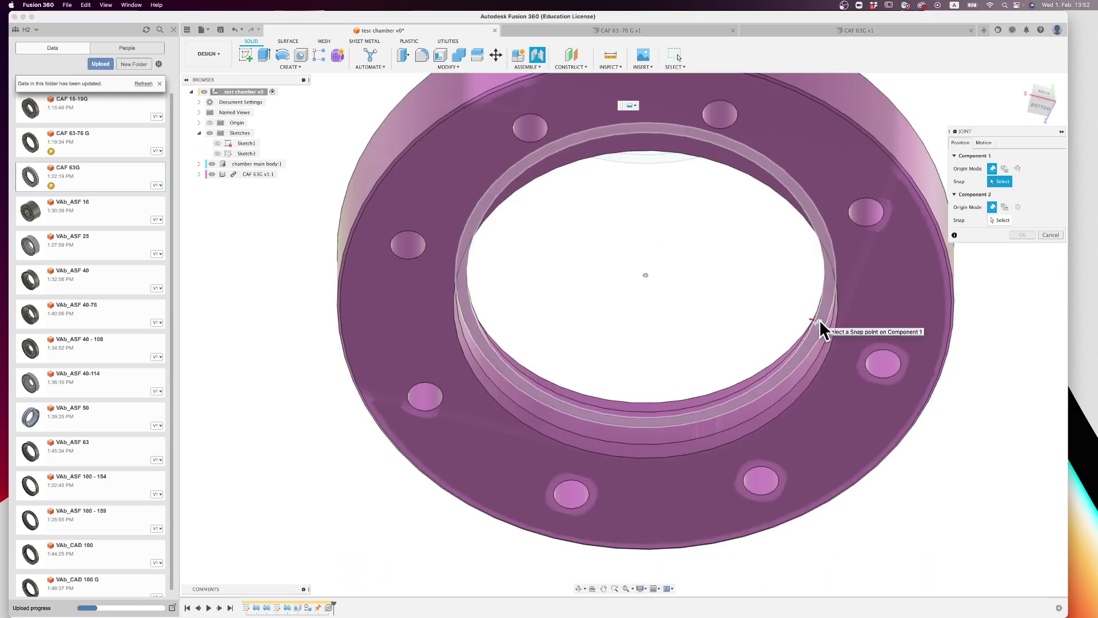
click(819, 322)
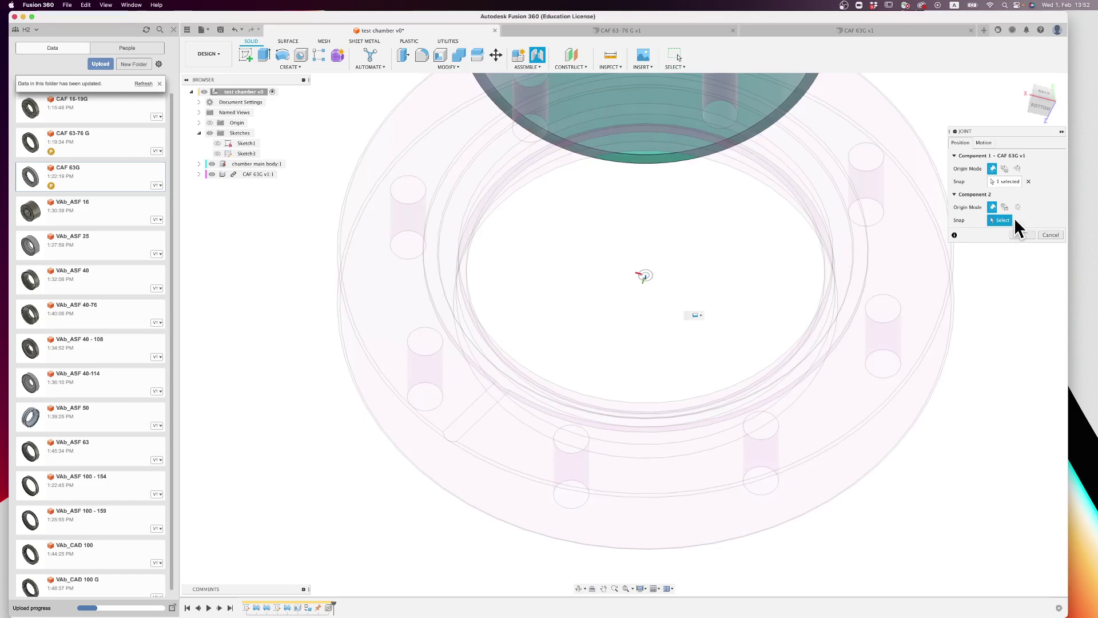
scroll(757, 277, down, 2)
scroll(757, 276, down, 5)
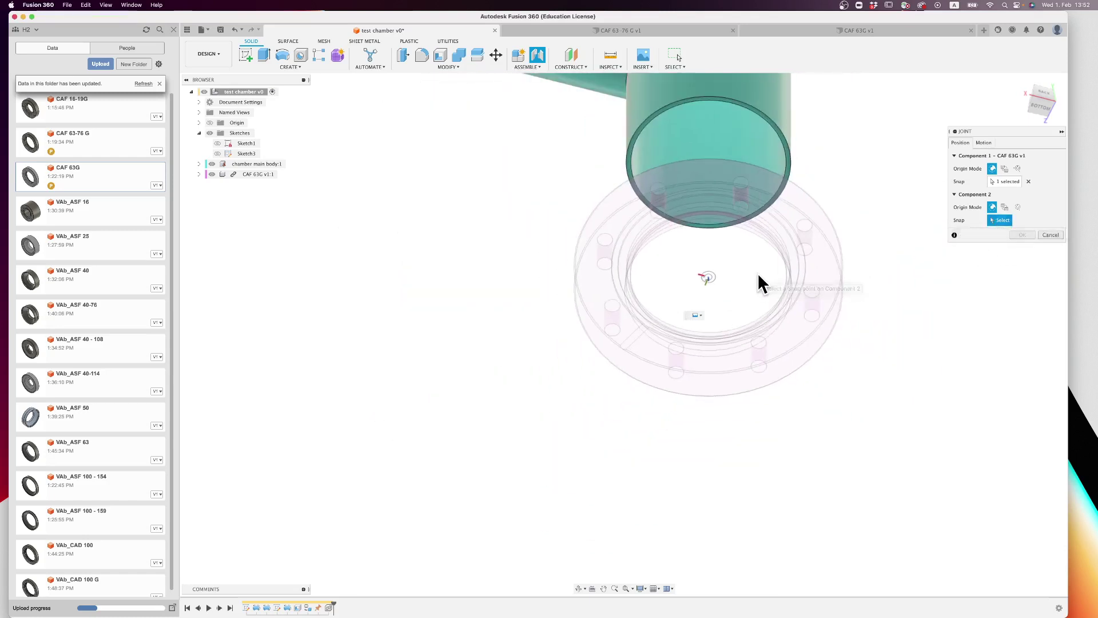
drag(1046, 94, 983, 162)
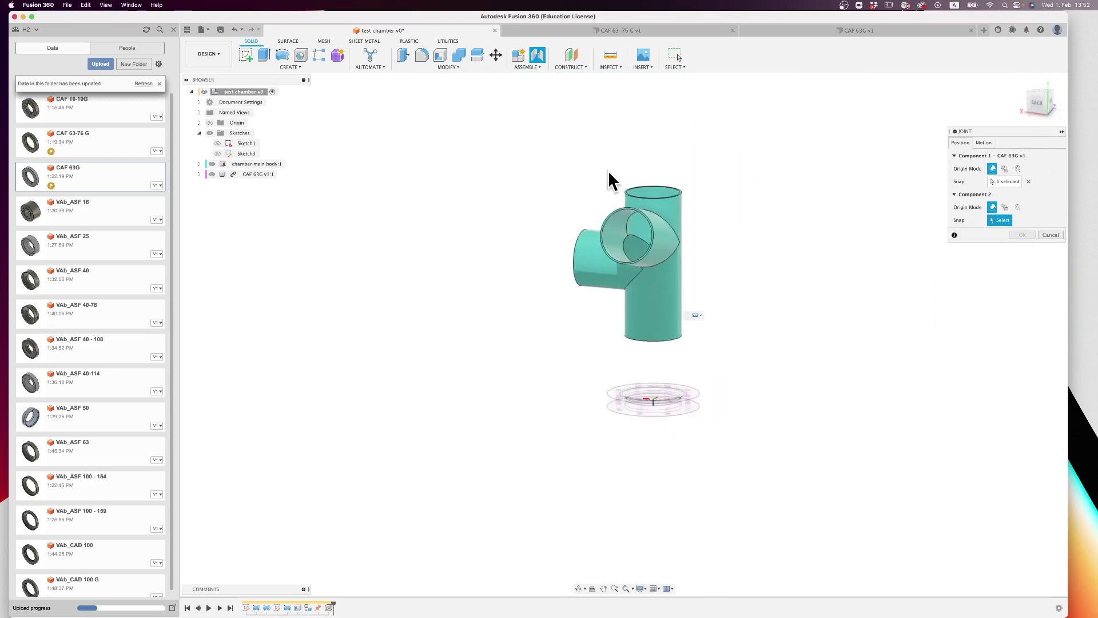
scroll(609, 177, up, 6)
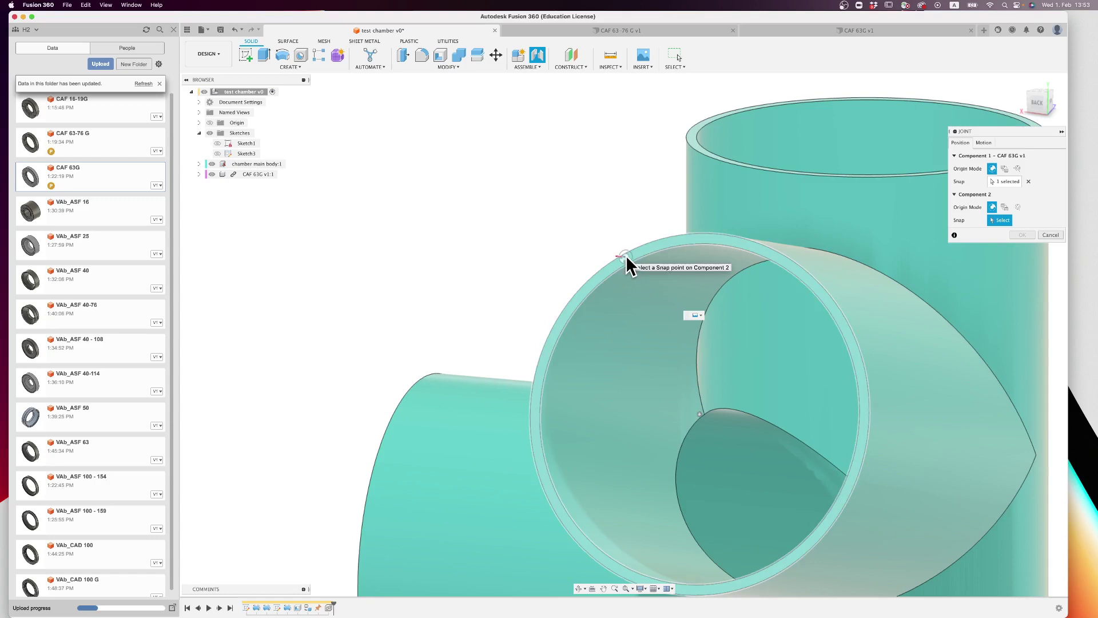
click(702, 396)
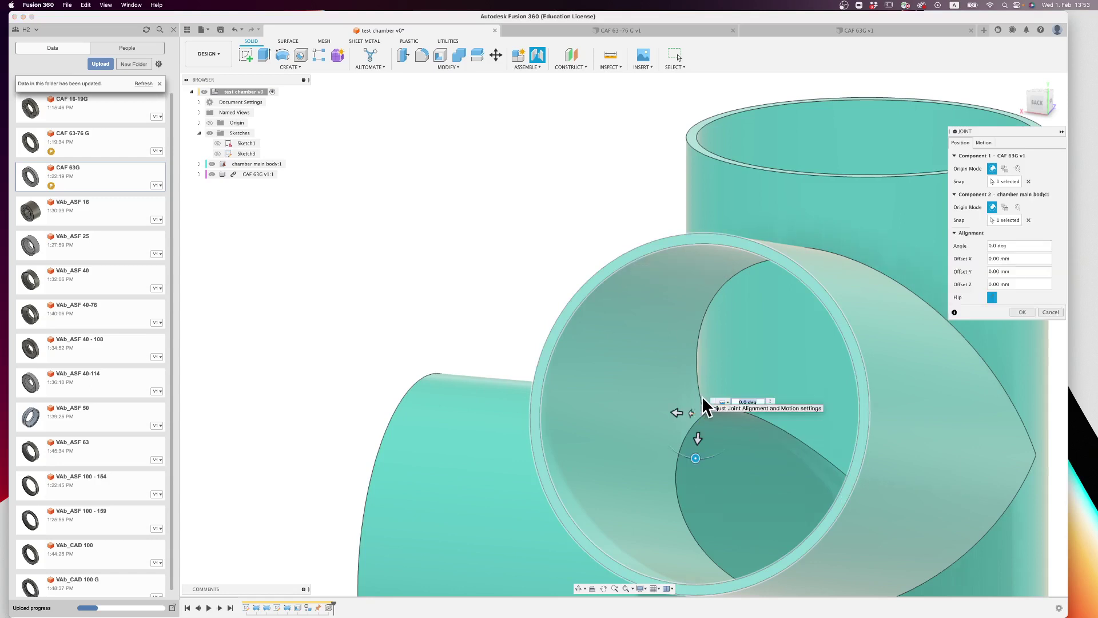
scroll(701, 396, down, 10)
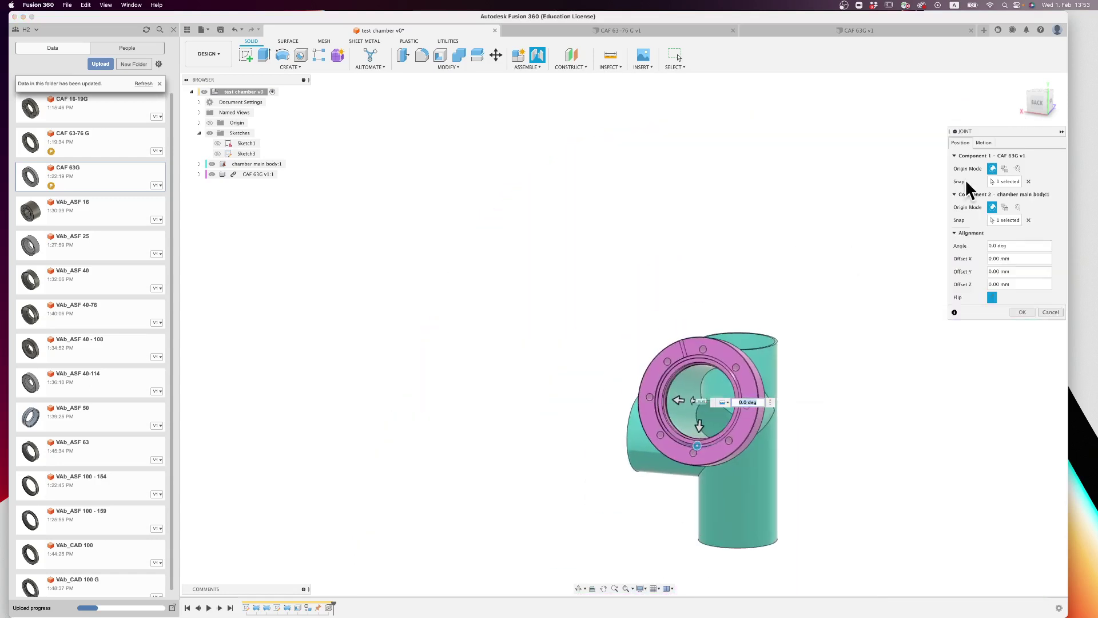
drag(1039, 100, 1064, 110)
click(1040, 106)
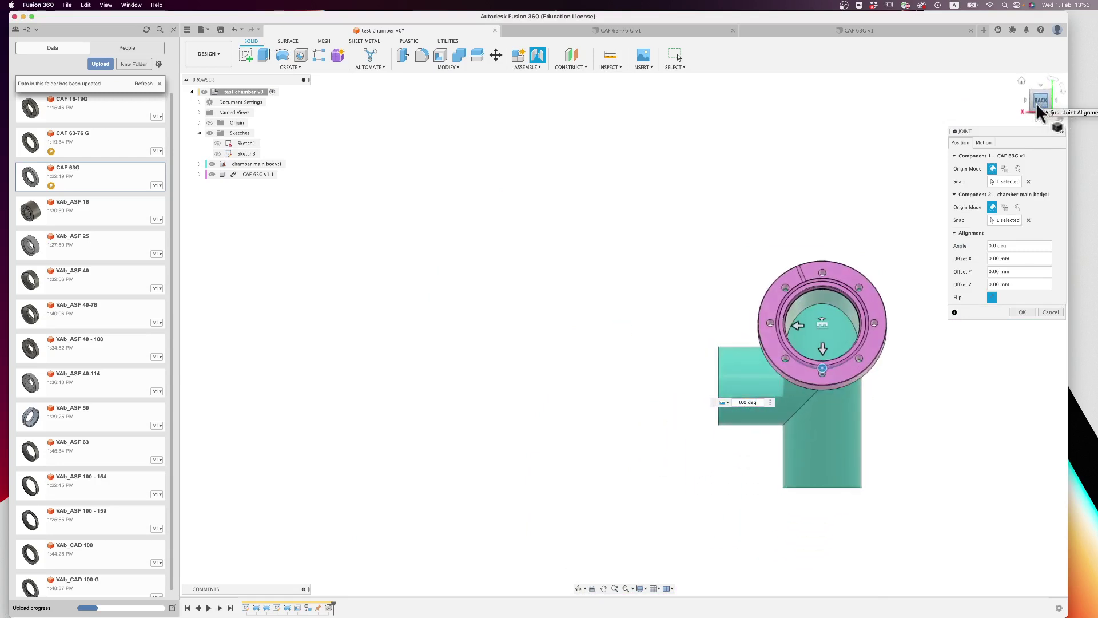
scroll(848, 238, up, 6)
scroll(849, 239, down, 3)
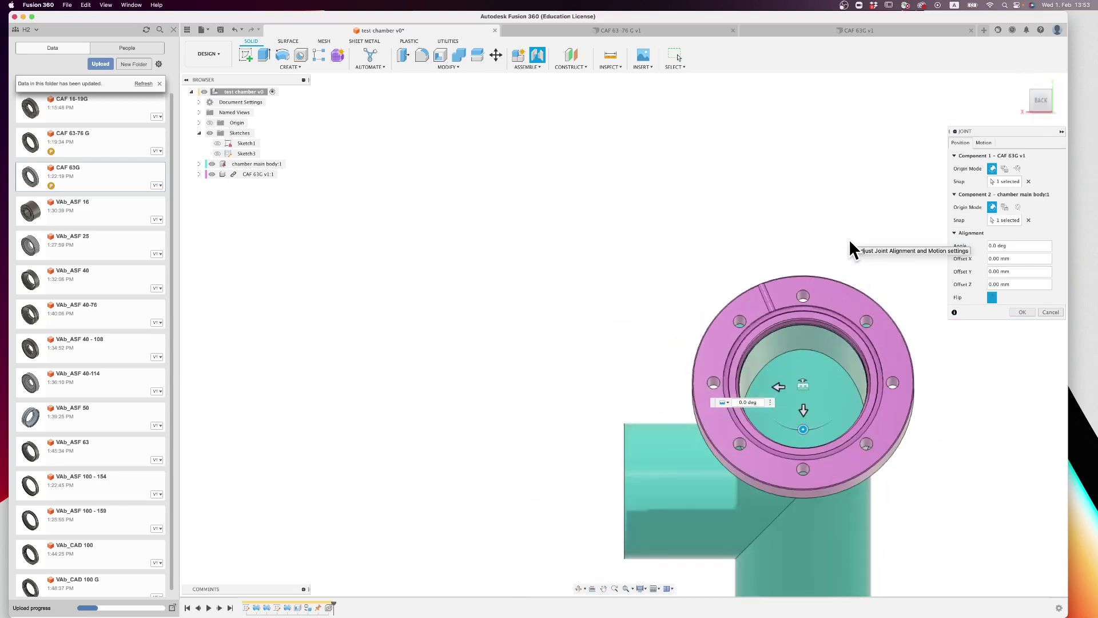
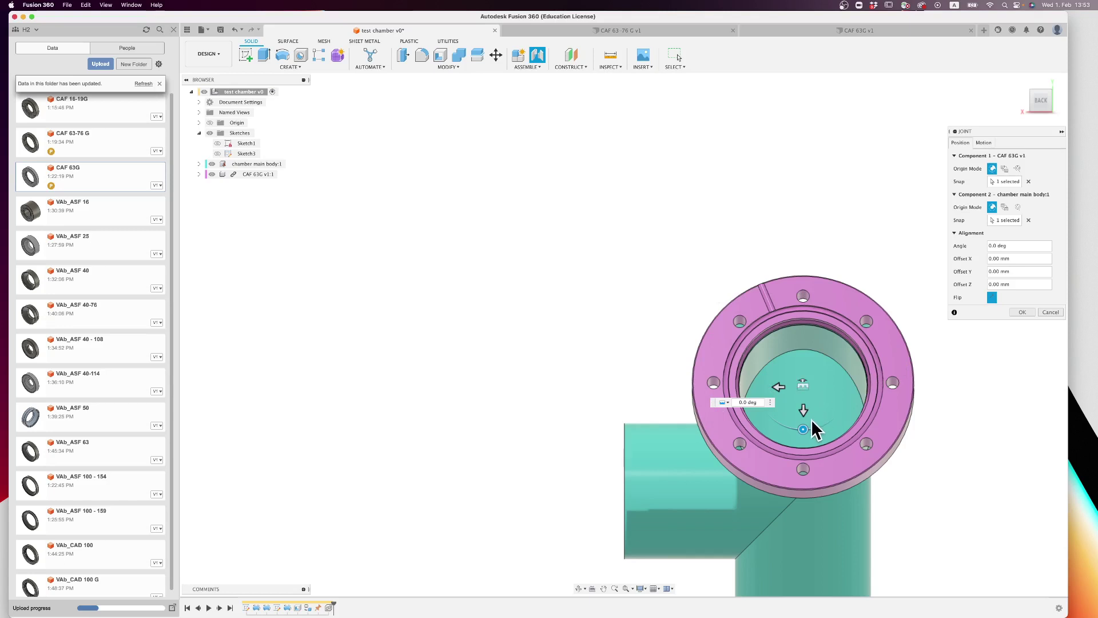
mouse_move(801, 428)
mouse_down()
mouse_move(787, 422)
mouse_move(801, 421)
mouse_up()
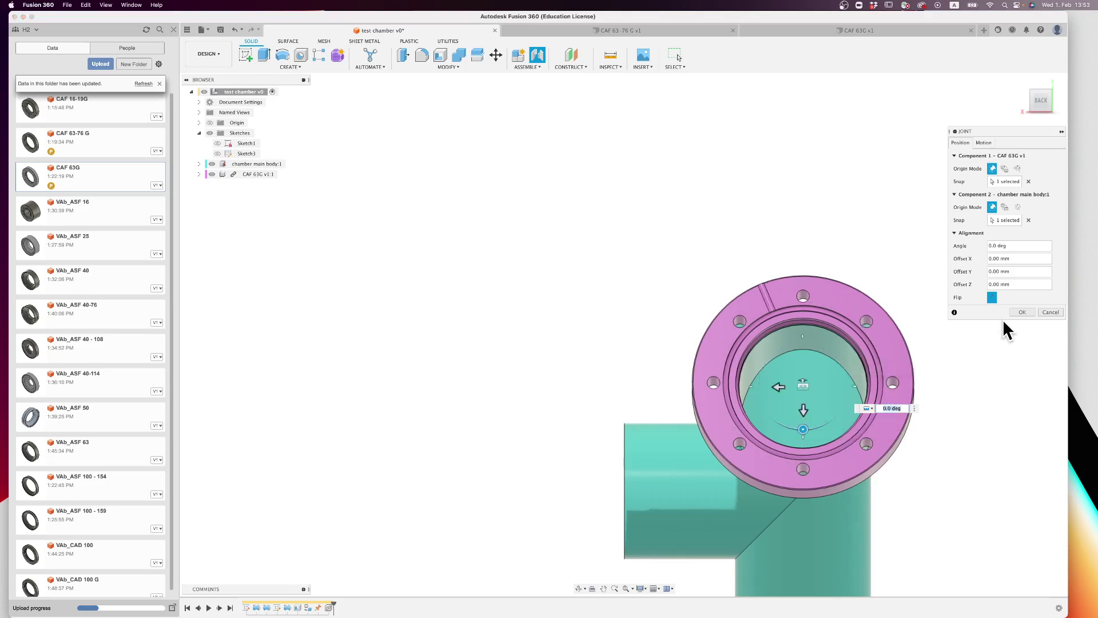
click(1021, 311)
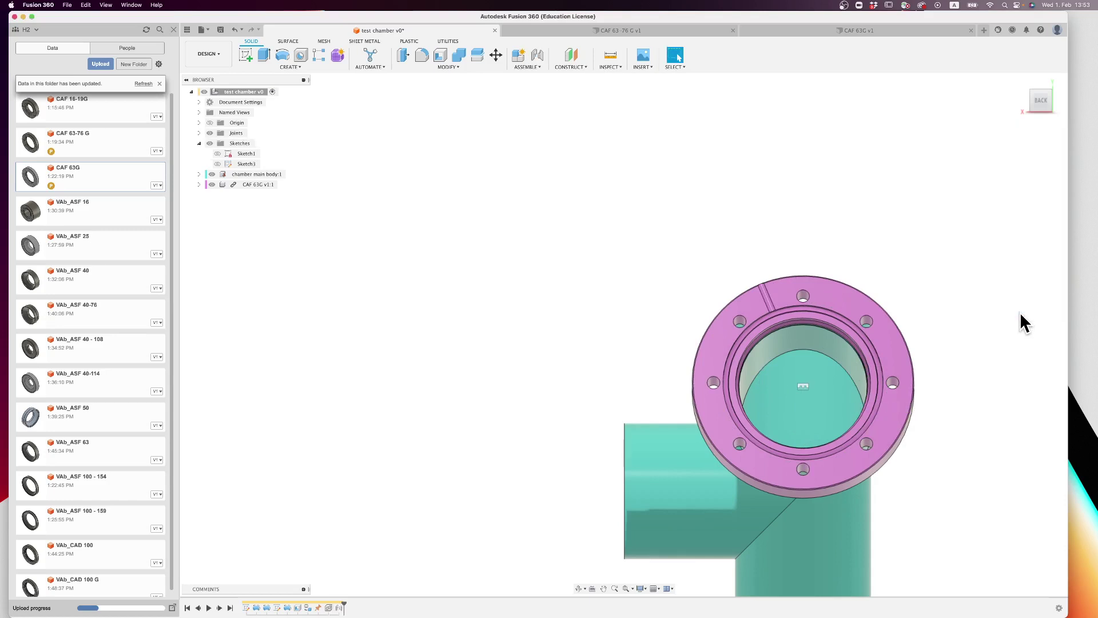
Step: Insert a second CAF 63G flange into the design and move it -55 mm along Y, below the vertical tube
click(1042, 99)
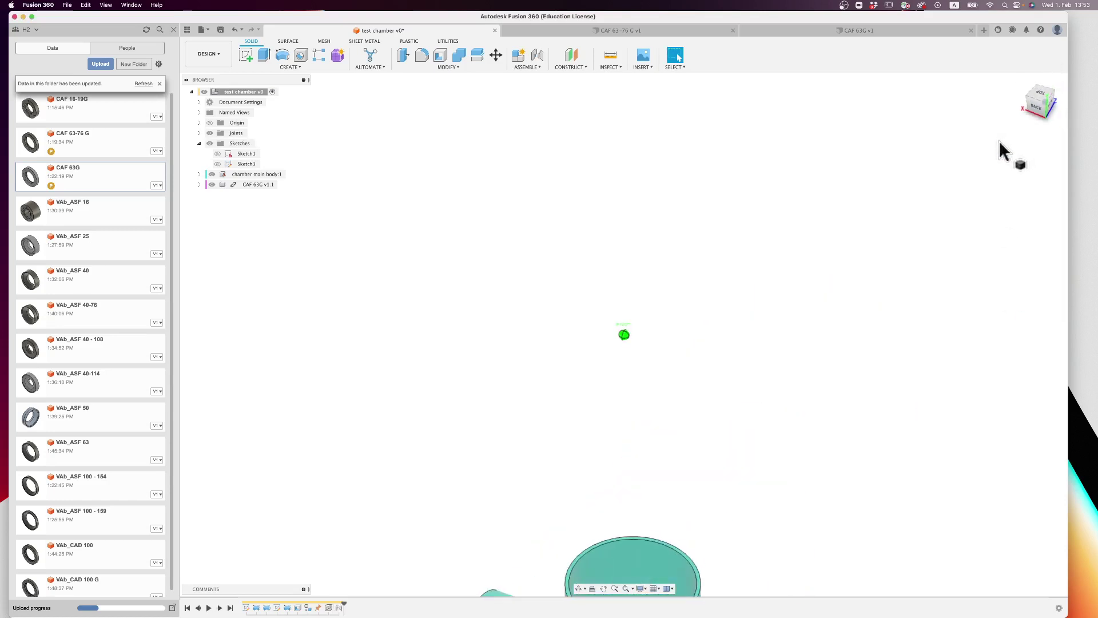
scroll(760, 415, up, 3)
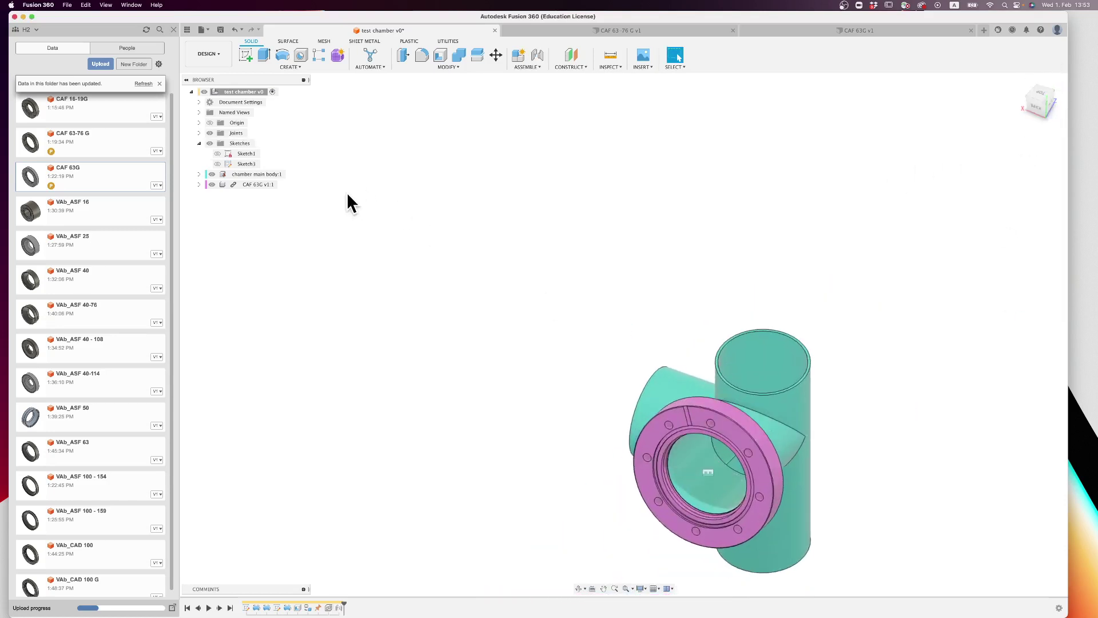
right_click(87, 167)
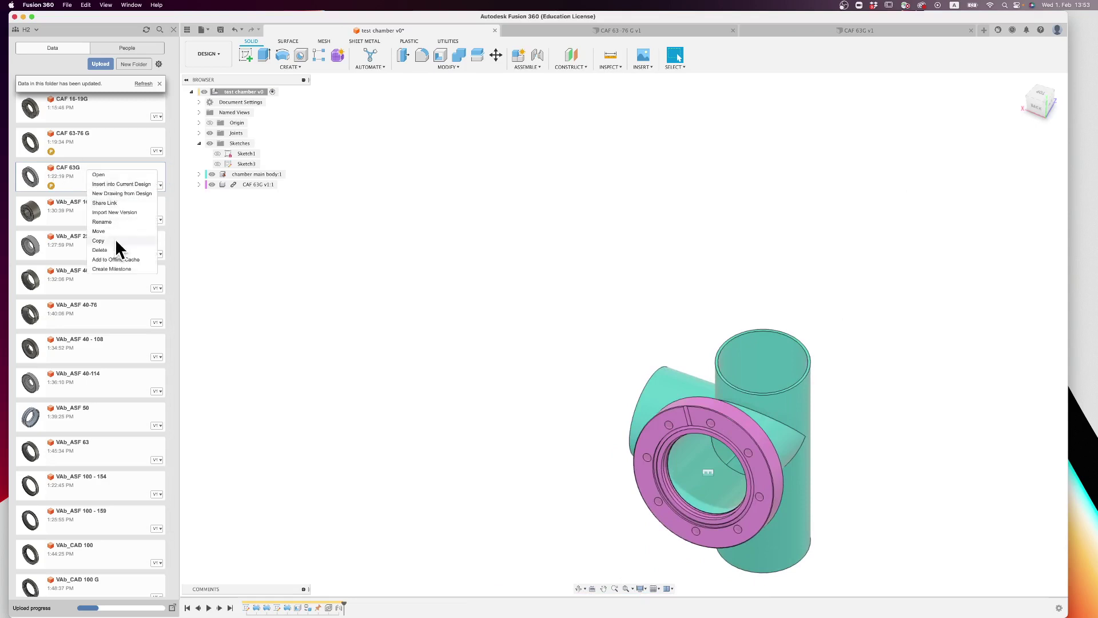
click(114, 183)
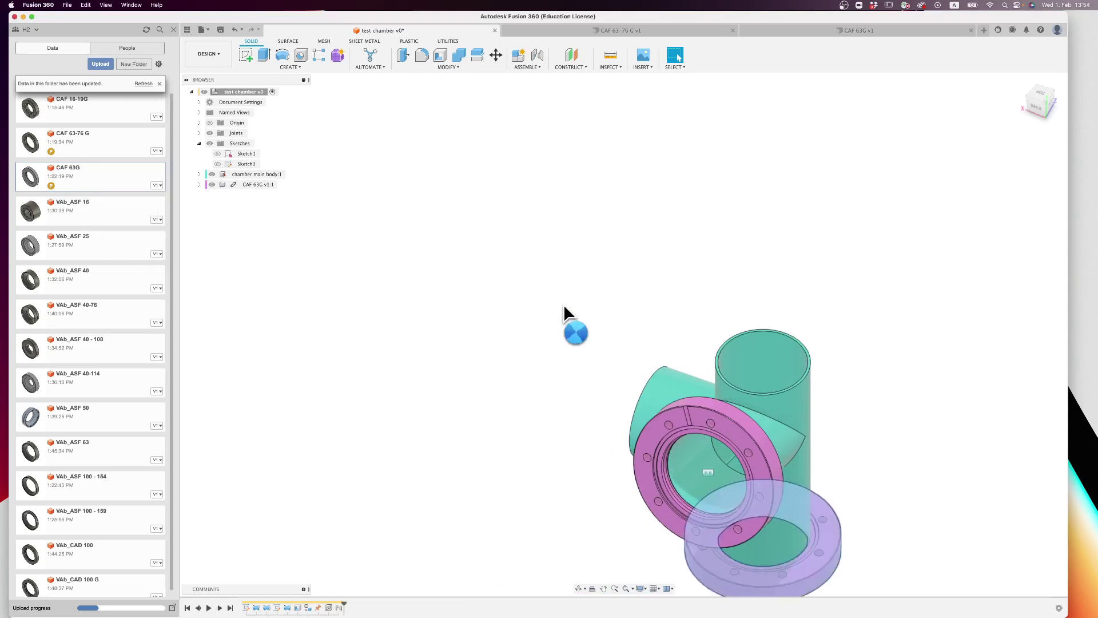
drag(671, 402, 684, 472)
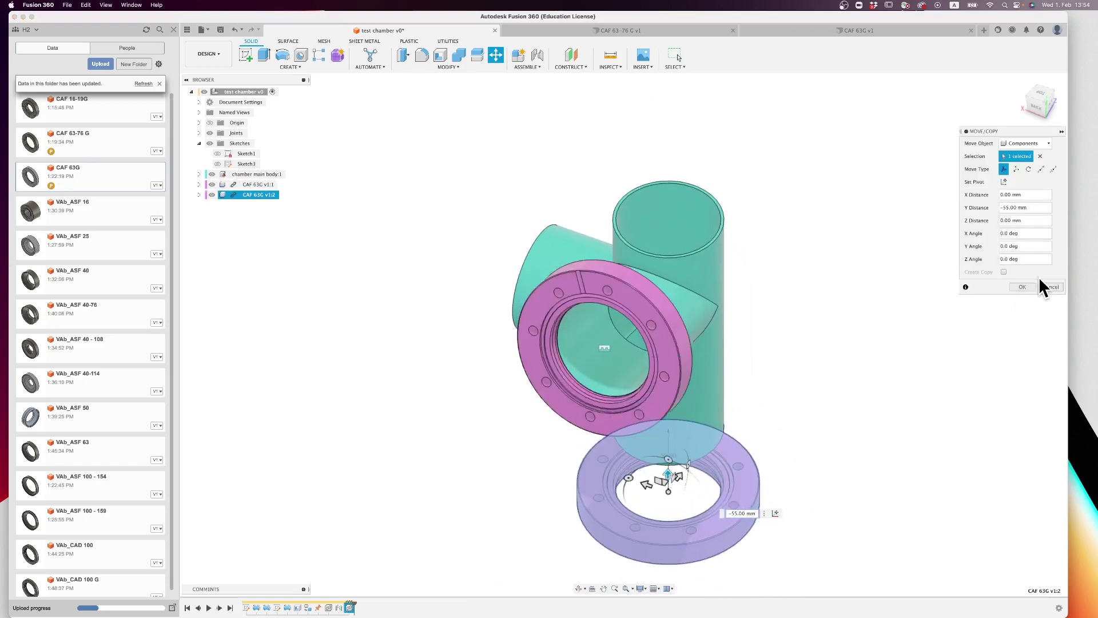
click(1027, 287)
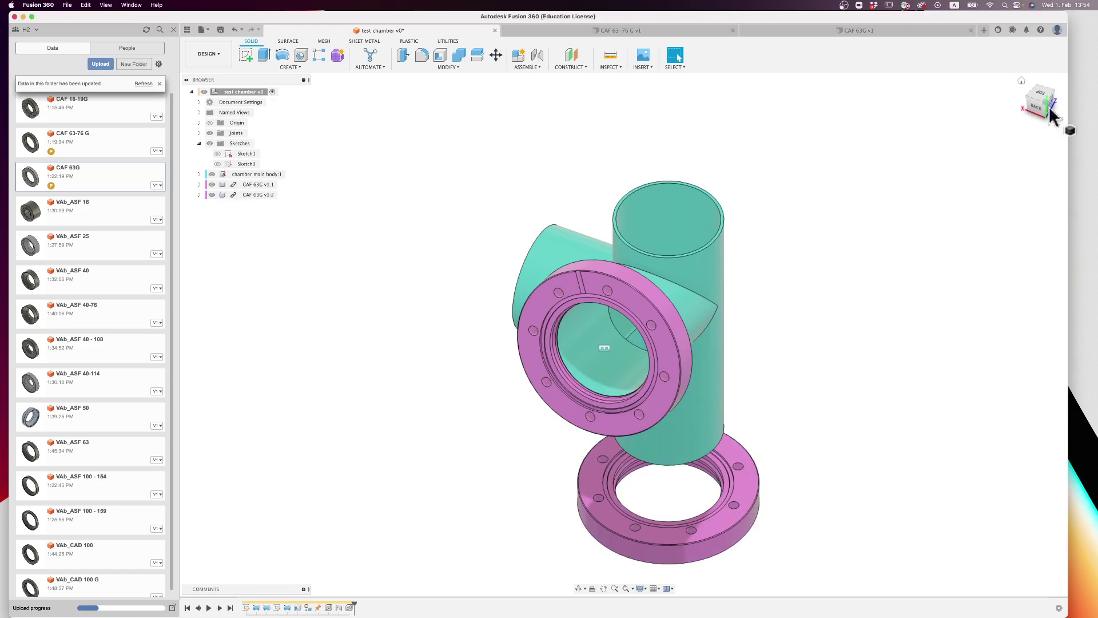
Step: Join the inner ring of the second CAF 63G flange to the lower end of the vertical tube with zero angle and offsets
drag(1032, 57, 1027, 589)
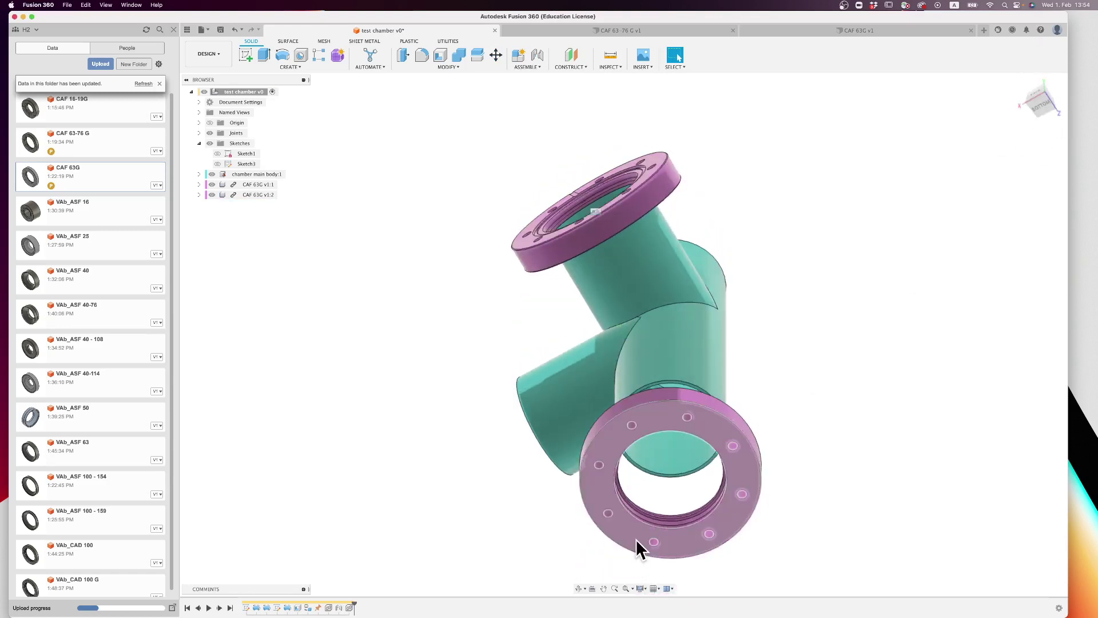
scroll(637, 535, up, 5)
key(j)
scroll(640, 498, up, 5)
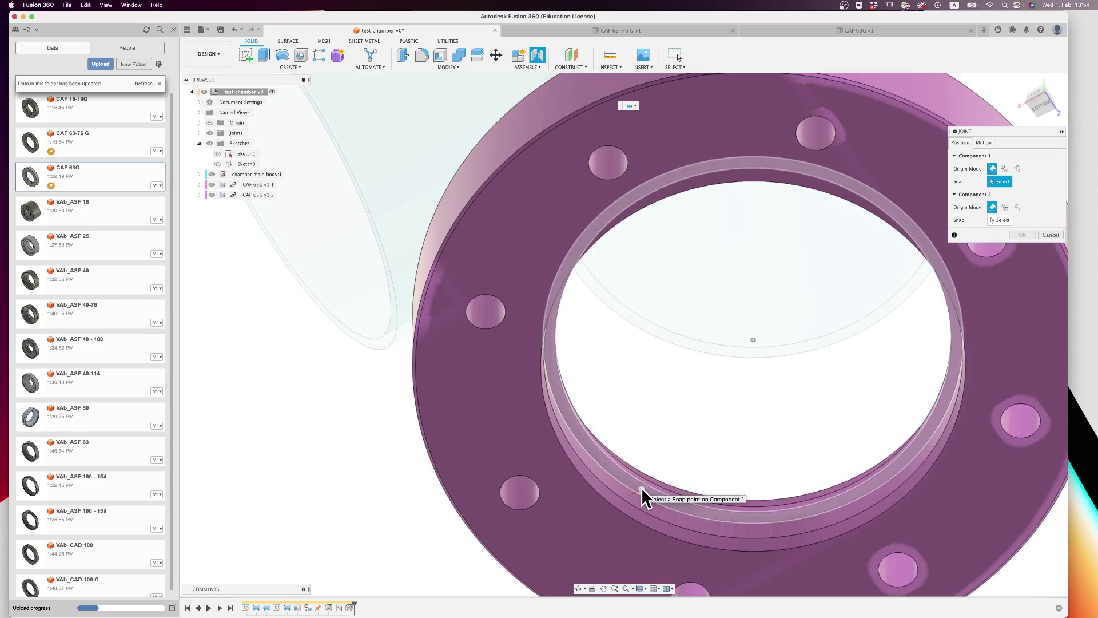
click(696, 435)
scroll(696, 433, down, 5)
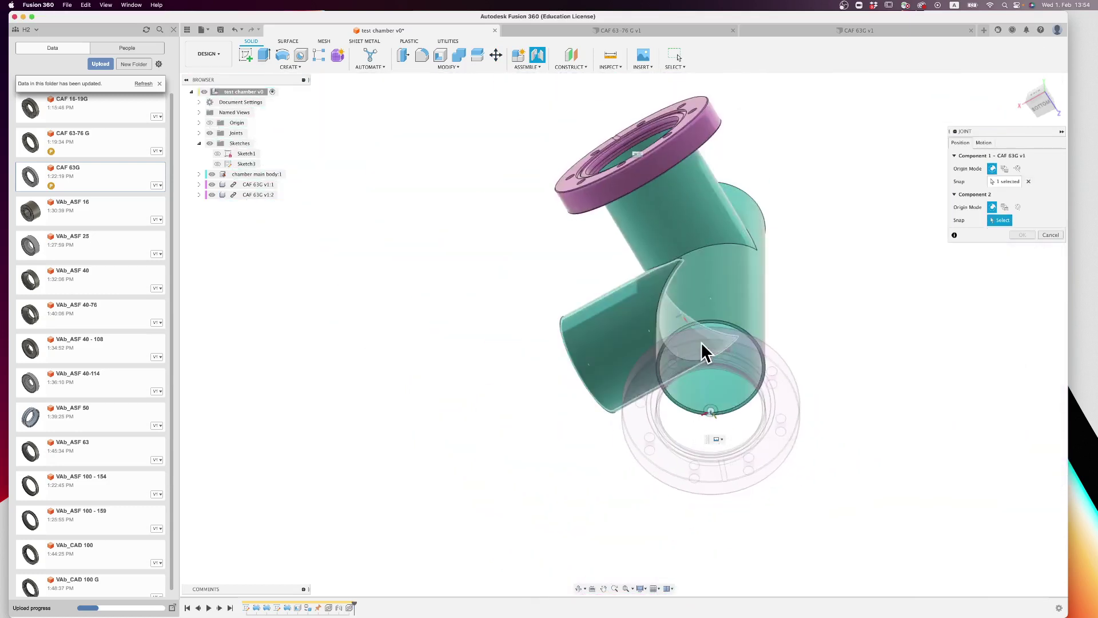
scroll(701, 342, up, 5)
scroll(701, 342, up, 5)
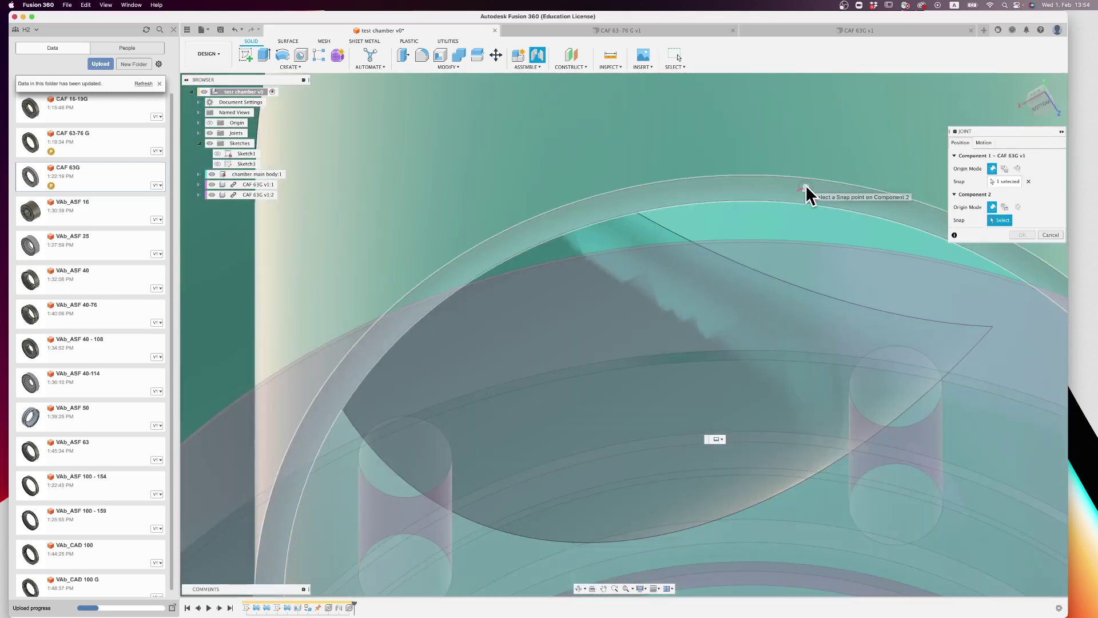
click(733, 453)
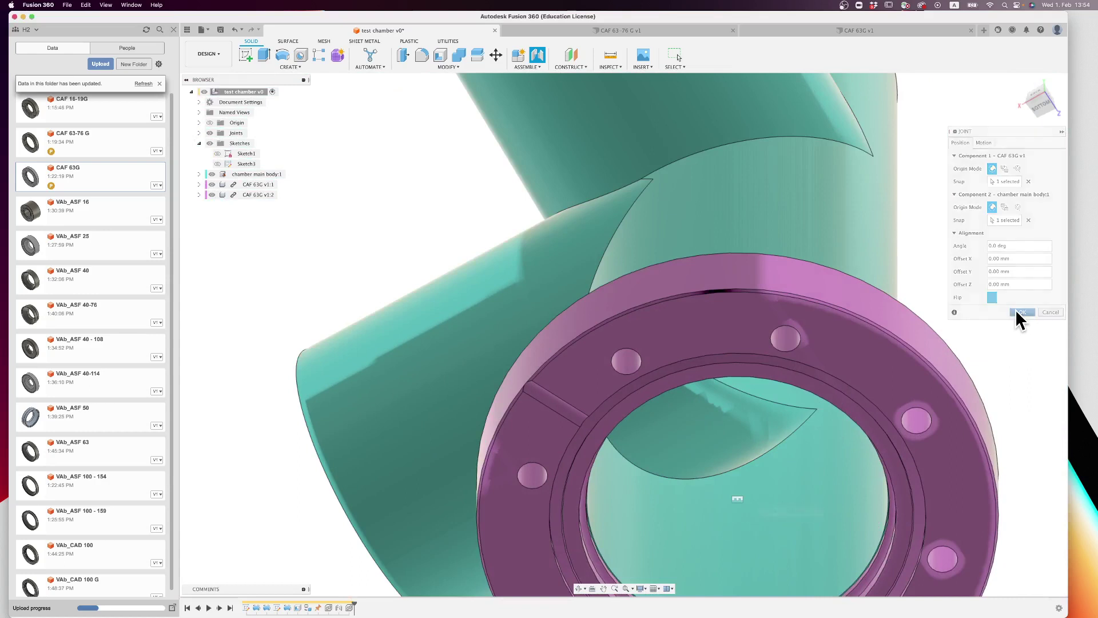
click(1014, 310)
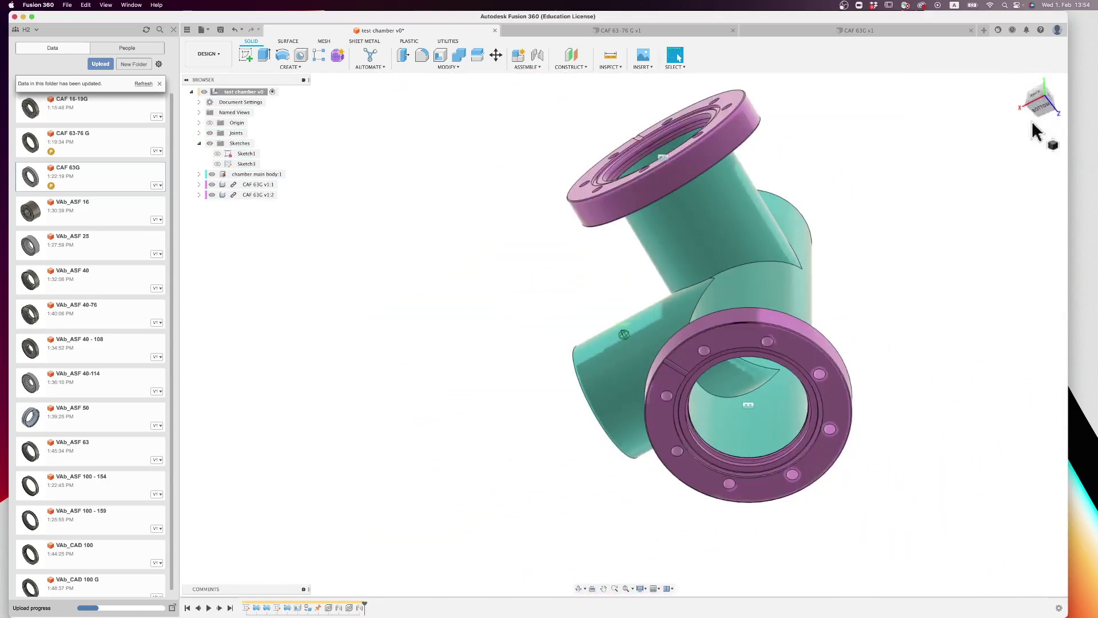
Step: Insert a third CAF 63G flange into the design and move it 170 mm along X, beside the chamber body
click(1033, 112)
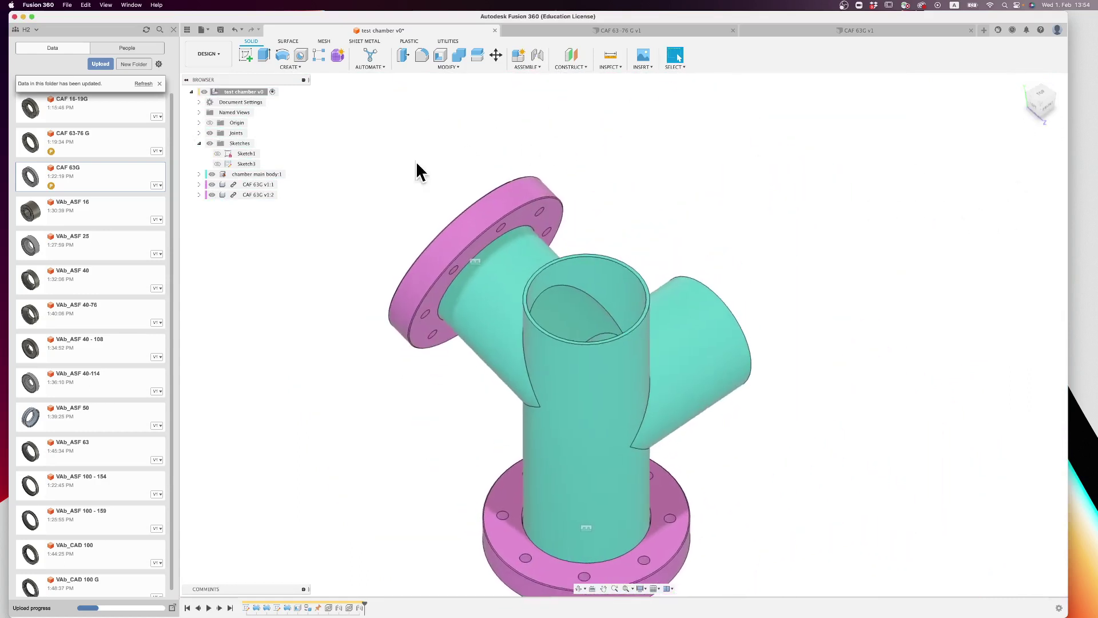
right_click(110, 178)
click(146, 192)
right_click(99, 171)
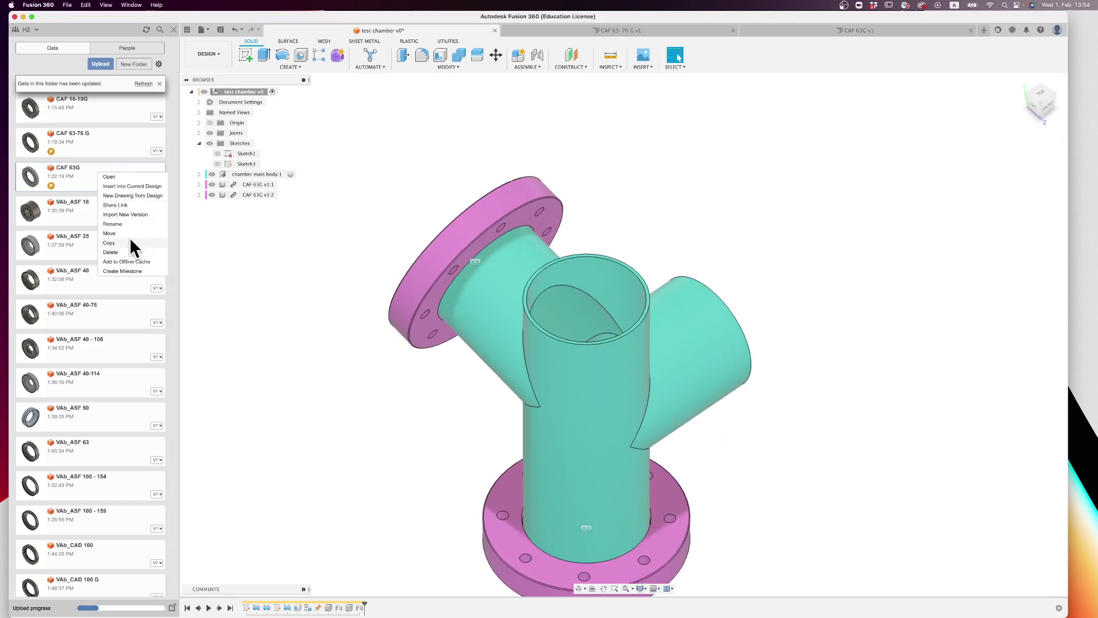
click(140, 186)
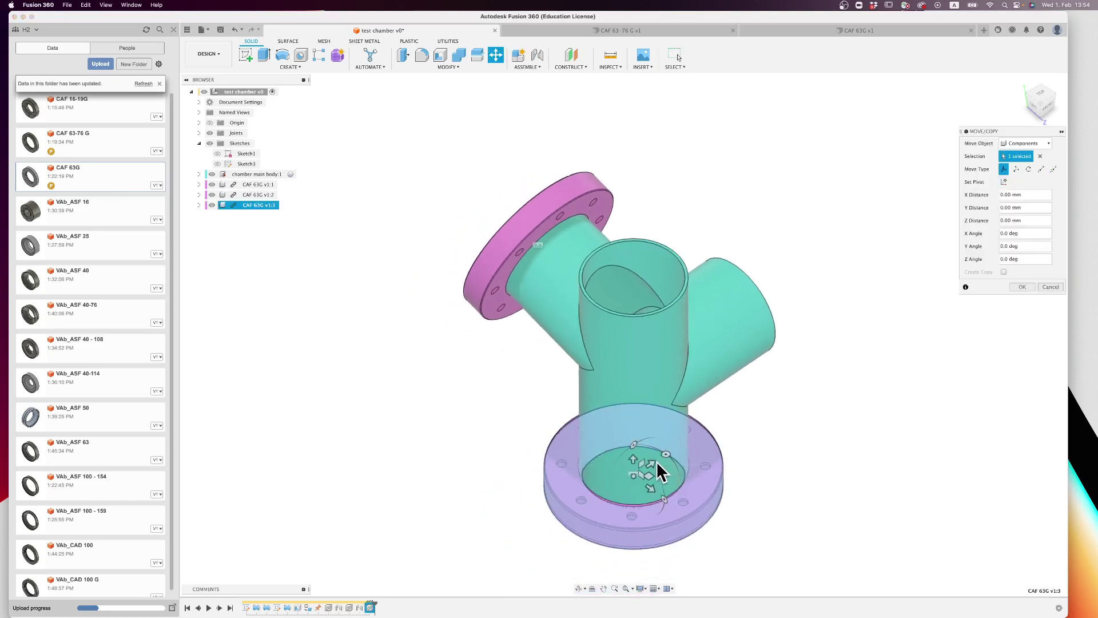
drag(654, 461, 865, 355)
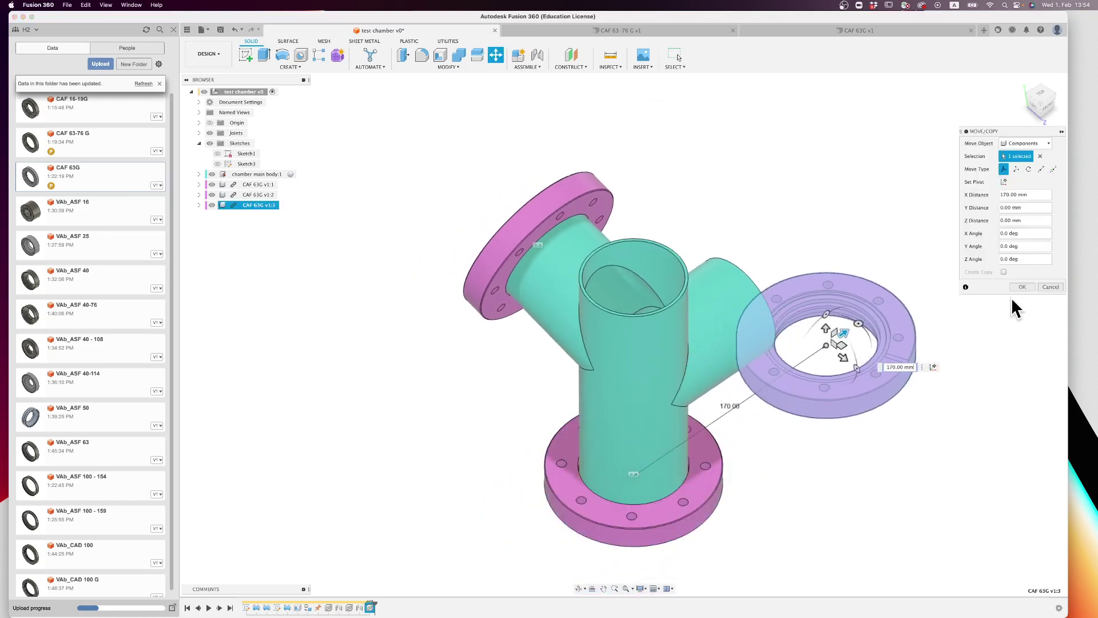
click(1027, 284)
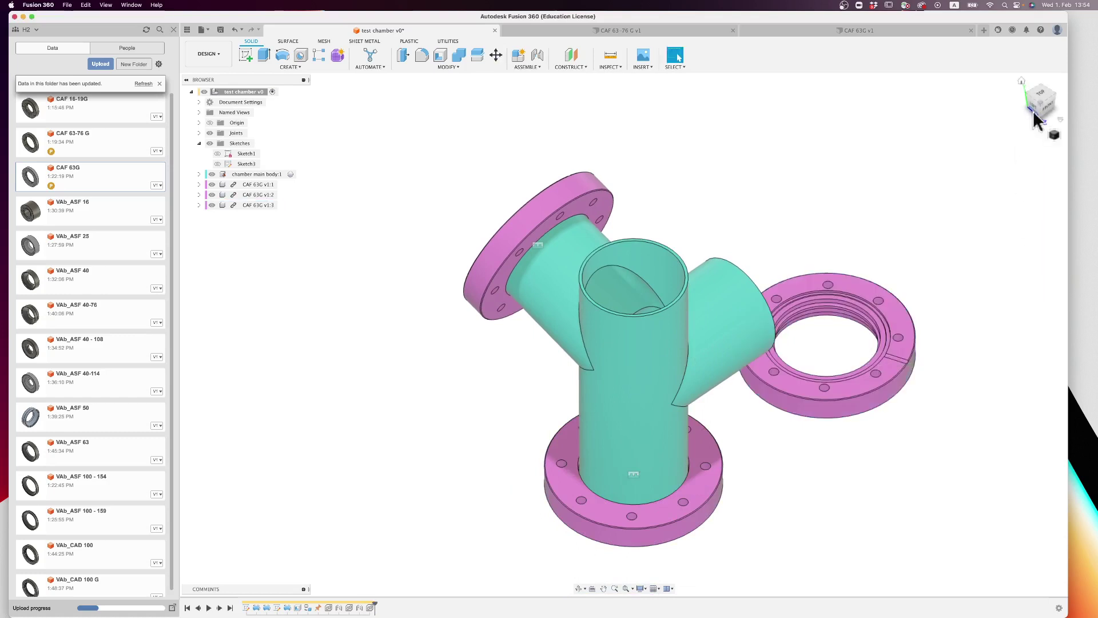
Step: Join the inner ring of the third CAF 63G flange to the upper end of the vertical tube with zero angle and offsets
drag(1037, 60, 1031, 12)
scroll(835, 403, down, 3)
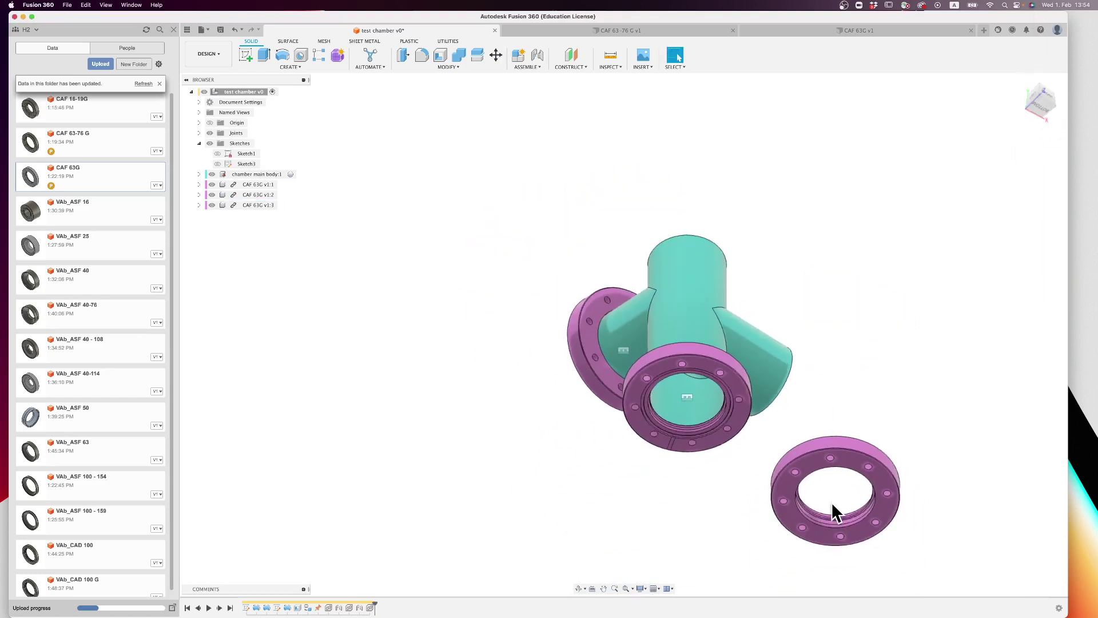
scroll(831, 502, up, 5)
scroll(832, 503, up, 8)
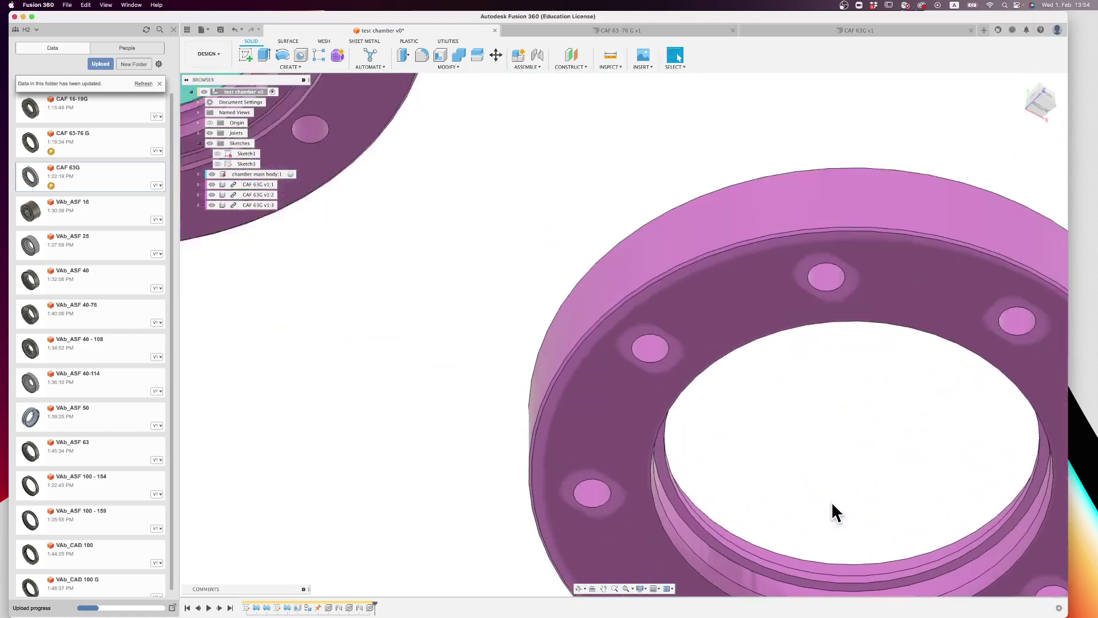
key(j)
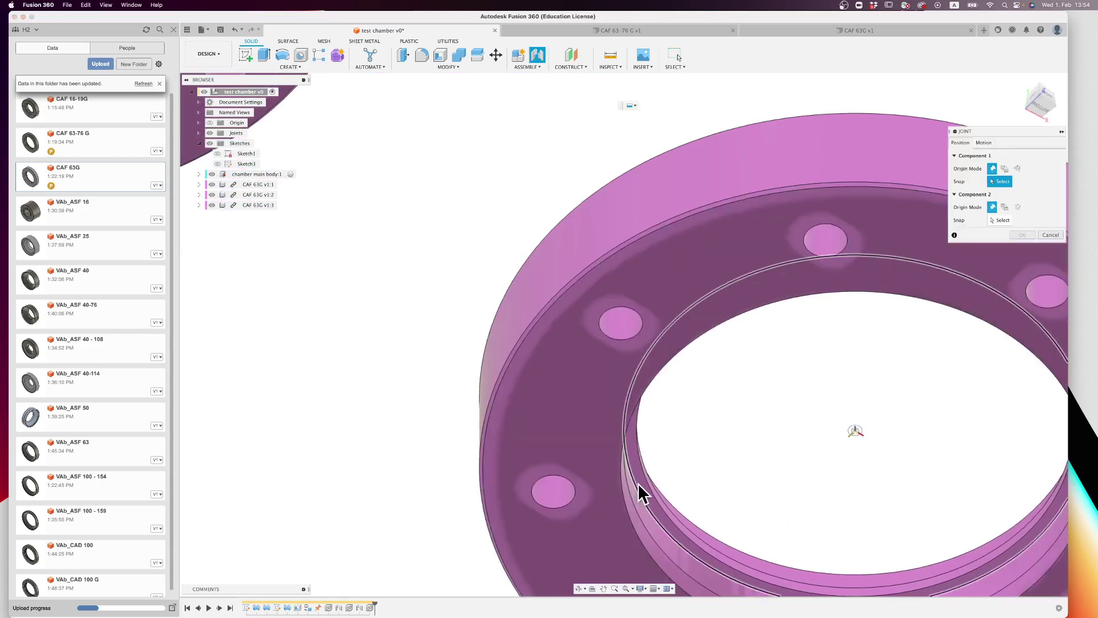
click(749, 465)
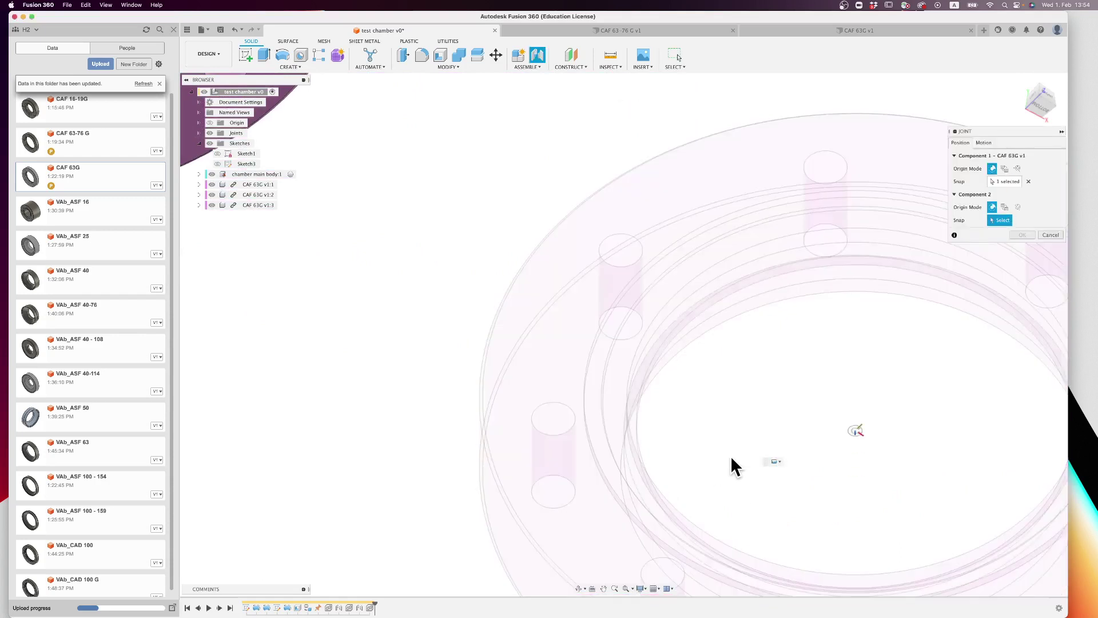
scroll(735, 460, down, 5)
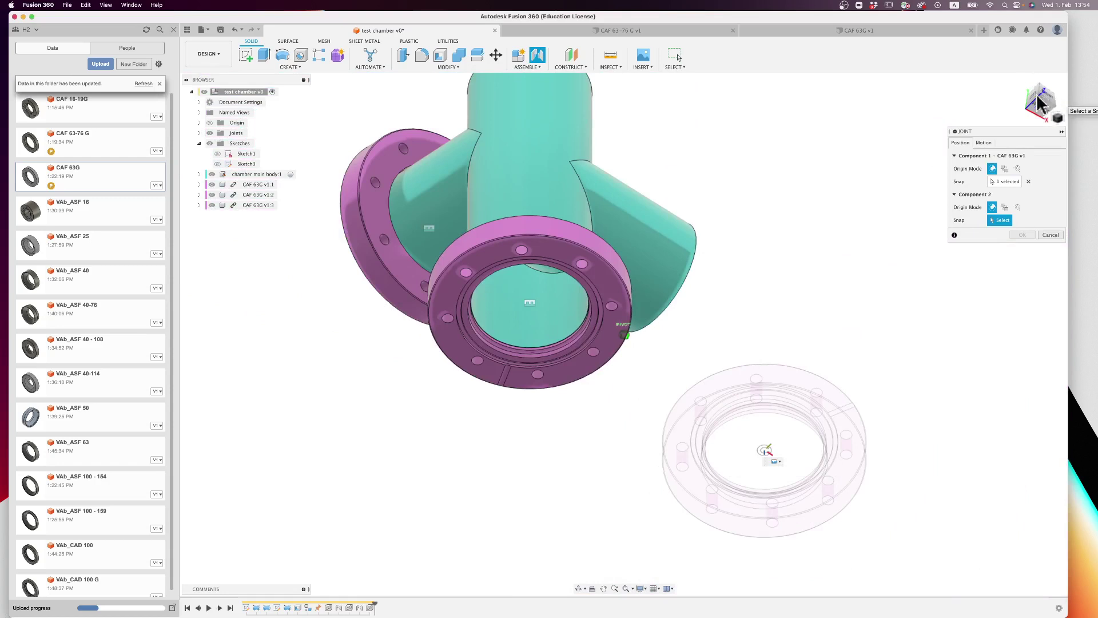
click(1055, 105)
scroll(515, 195, up, 5)
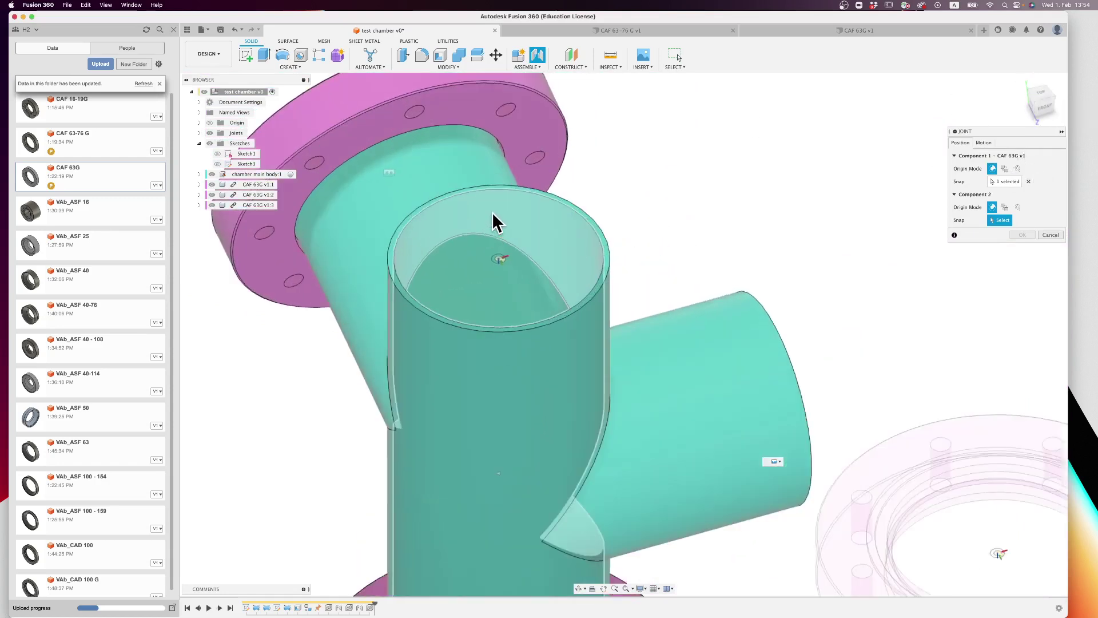
scroll(484, 183, up, 5)
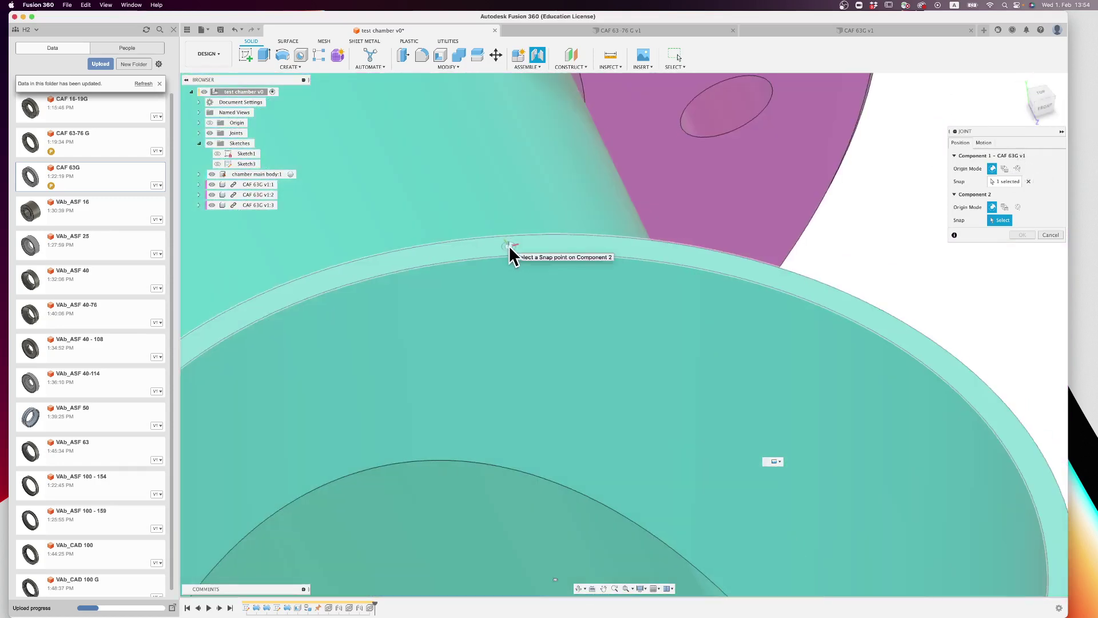
click(509, 245)
scroll(506, 263, down, 5)
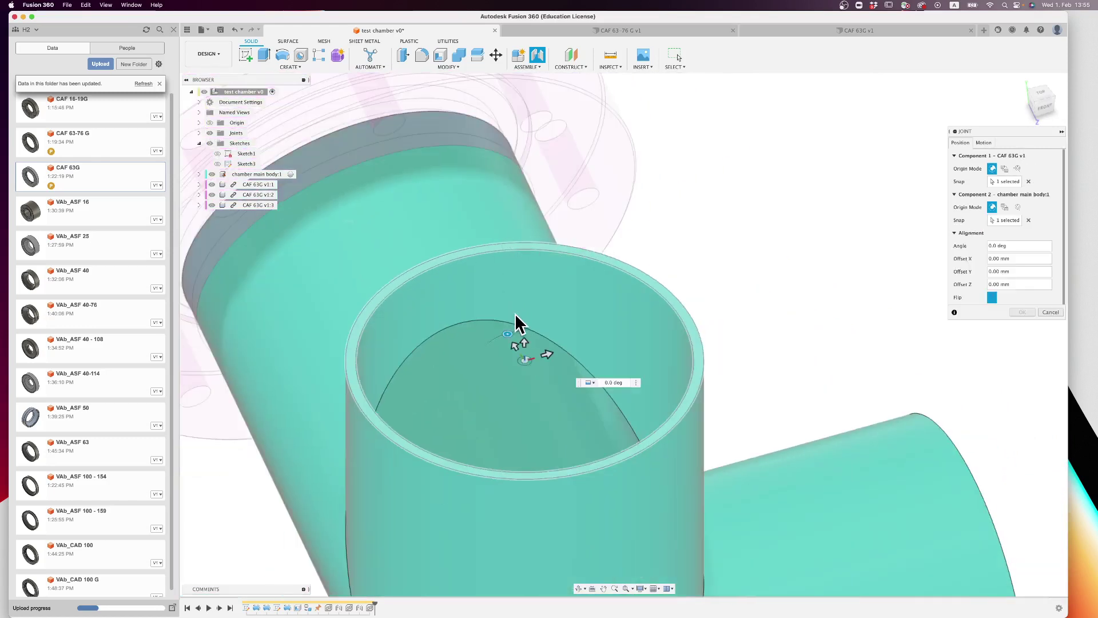
click(1022, 312)
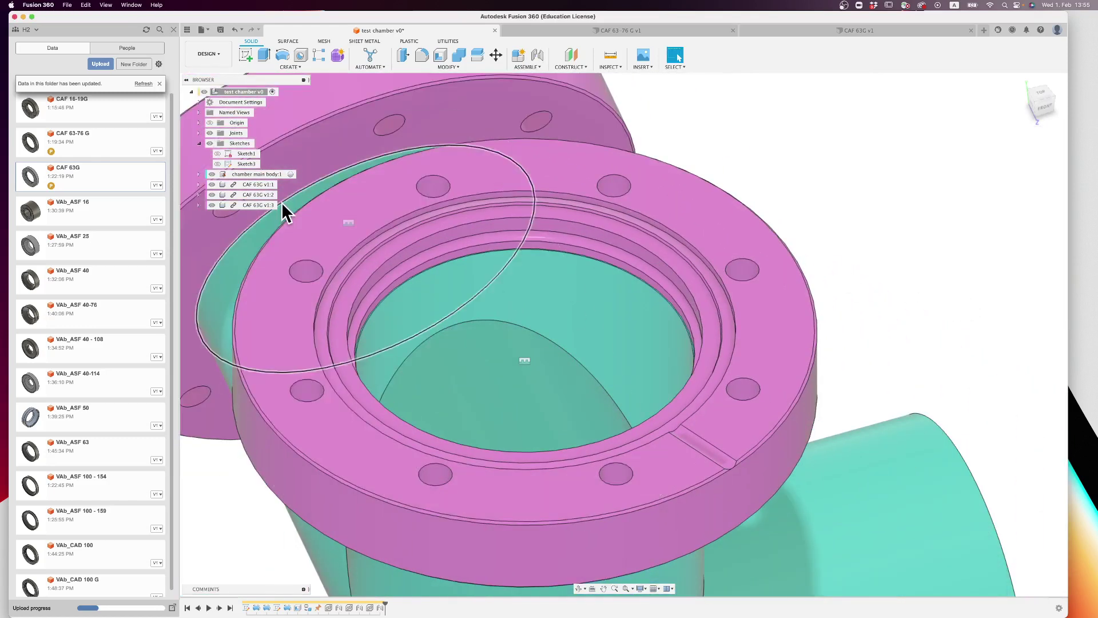
Step: Insert a fourth CAF 63G flange into the design and move it 230 mm along X, beside the chamber body
right_click(110, 167)
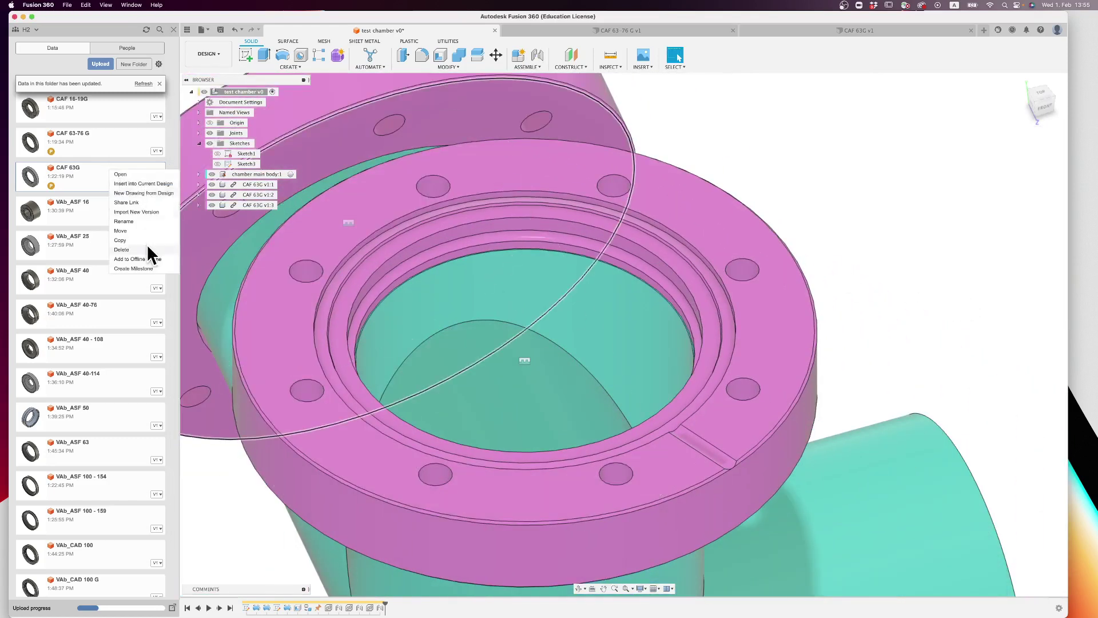
click(143, 183)
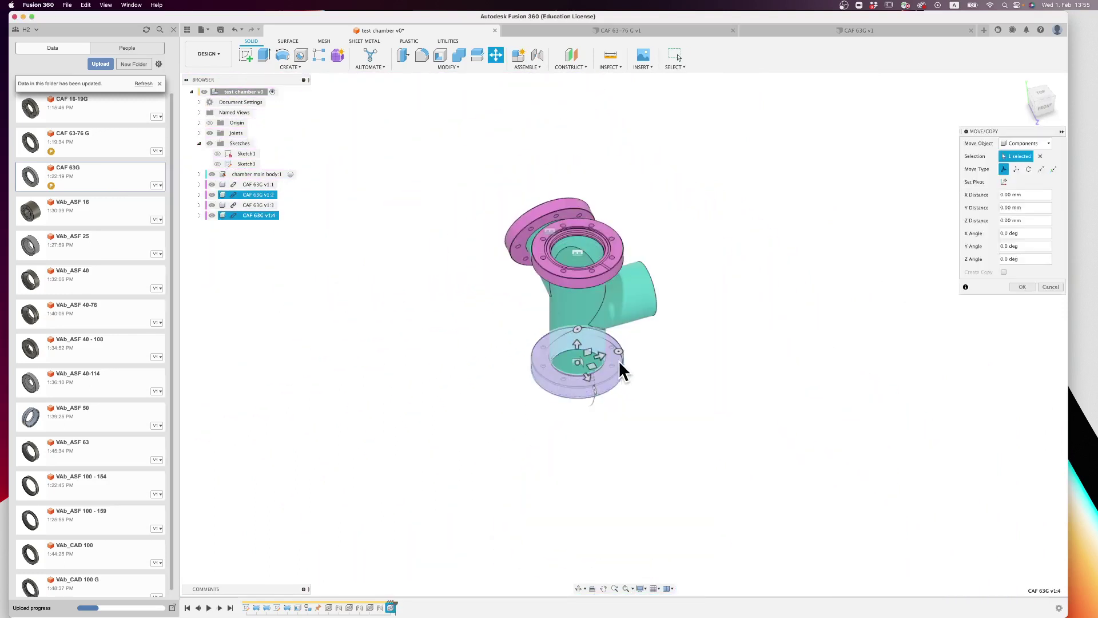
drag(600, 360, 779, 316)
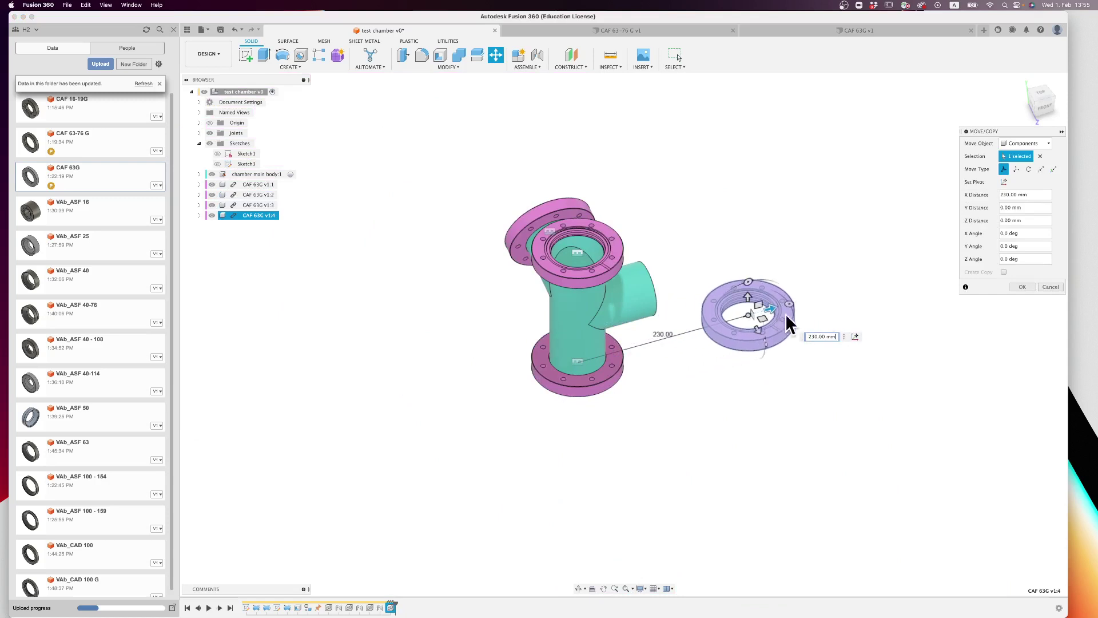
click(1012, 288)
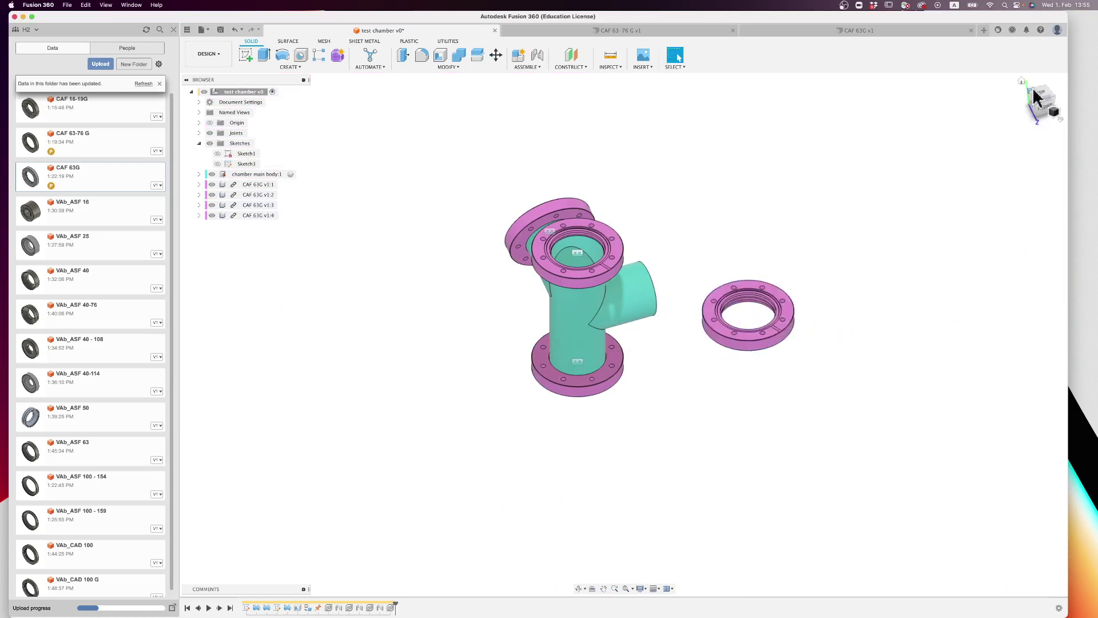
Step: Join the inner ring of the fourth CAF 63G flange to the remaining open side tube with 90 deg angle and zero offsets
click(1049, 108)
scroll(773, 442, up, 5)
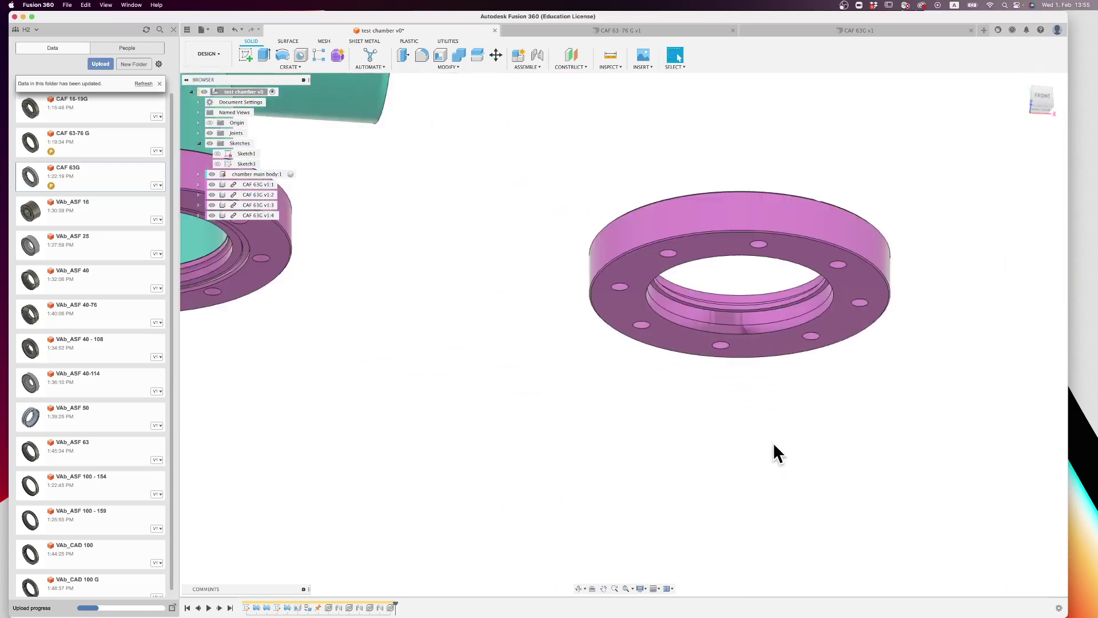
click(1040, 101)
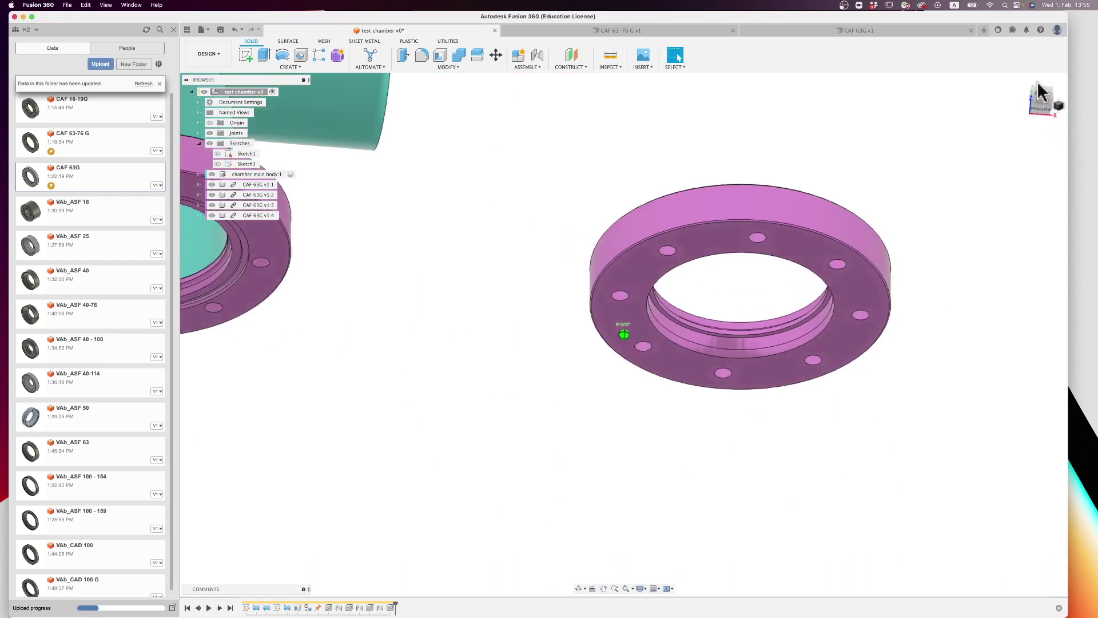
scroll(719, 349, up, 5)
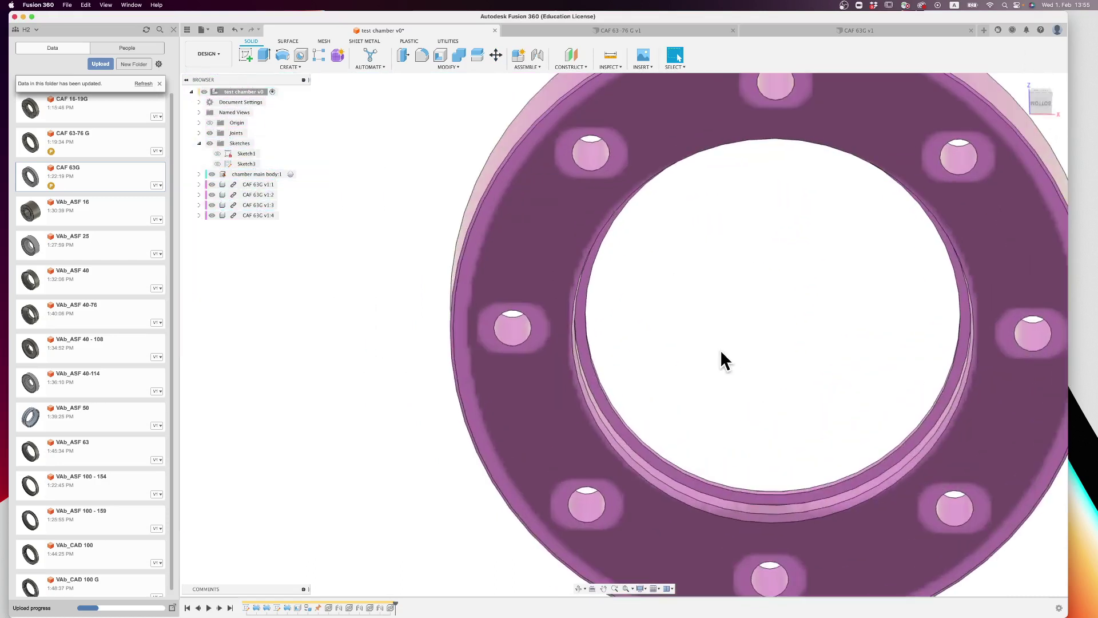
key(j)
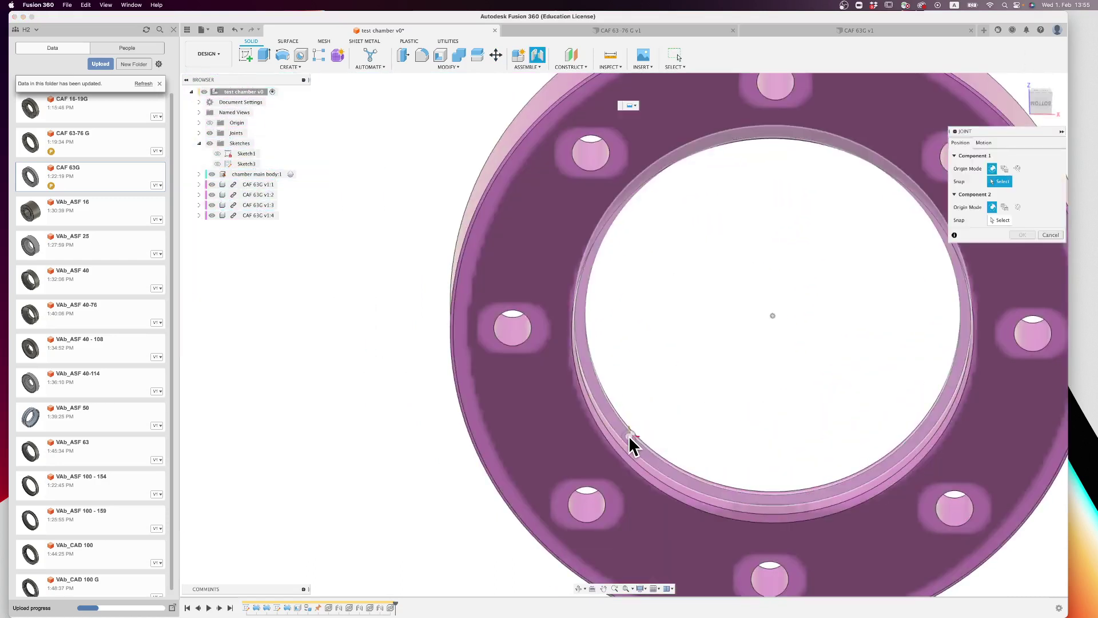
click(698, 408)
scroll(699, 384, down, 5)
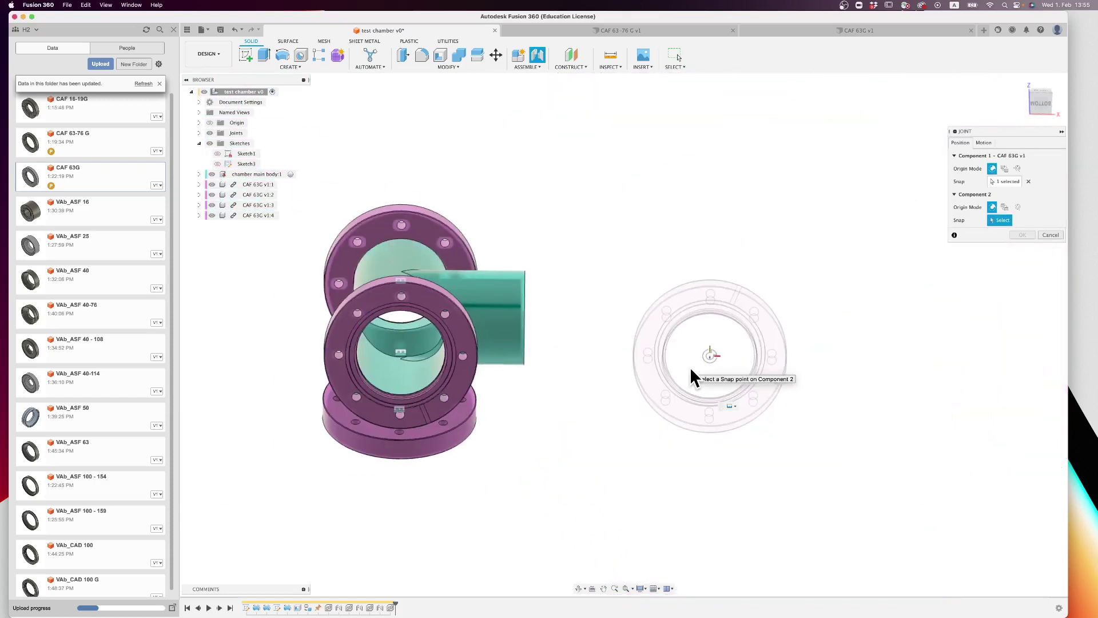
drag(1048, 103, 1015, 120)
scroll(807, 200, up, 3)
scroll(807, 200, up, 2)
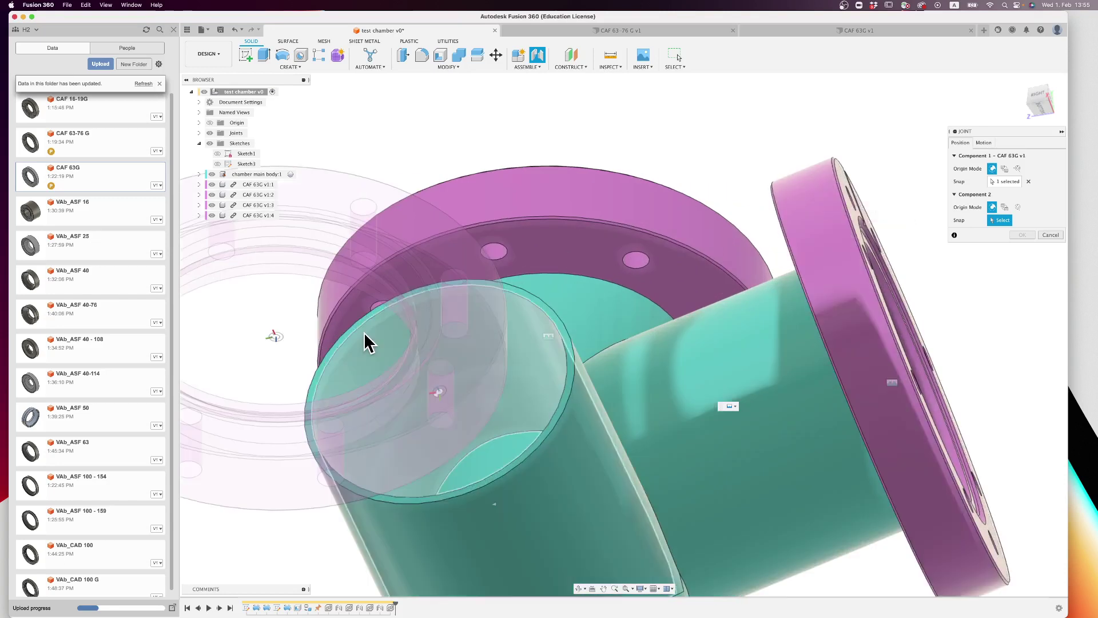
scroll(585, 321, up, 5)
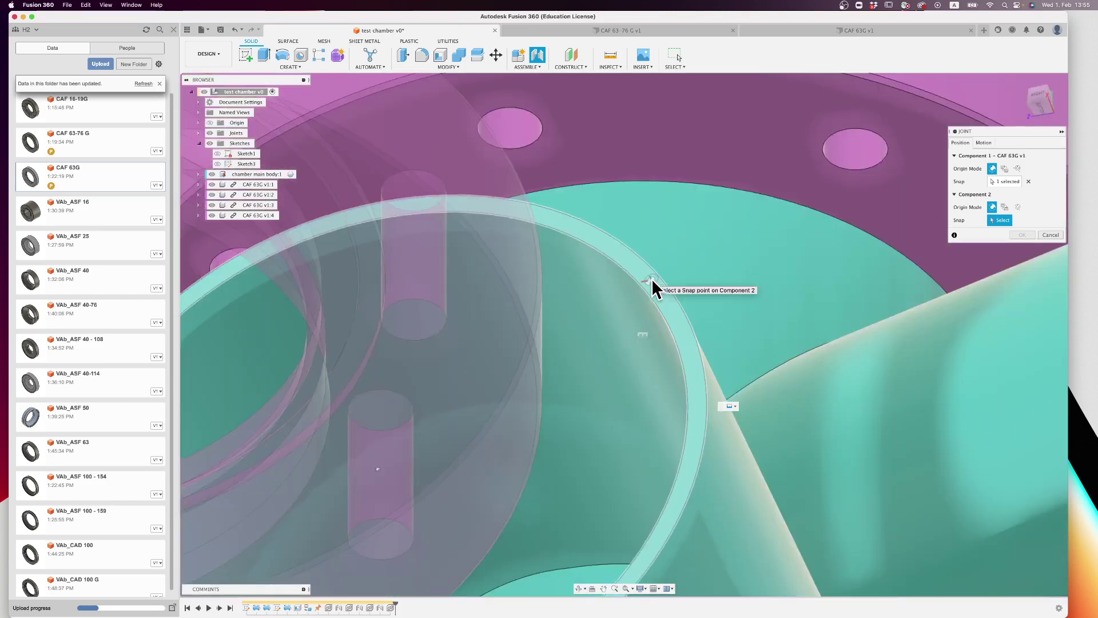
scroll(579, 336, down, 5)
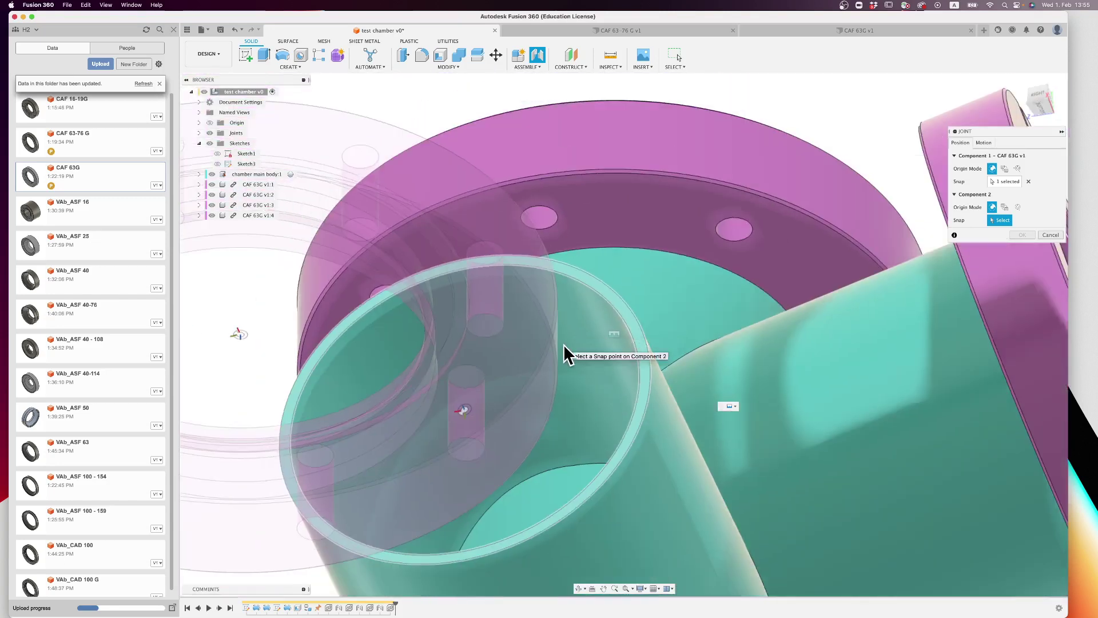
click(564, 344)
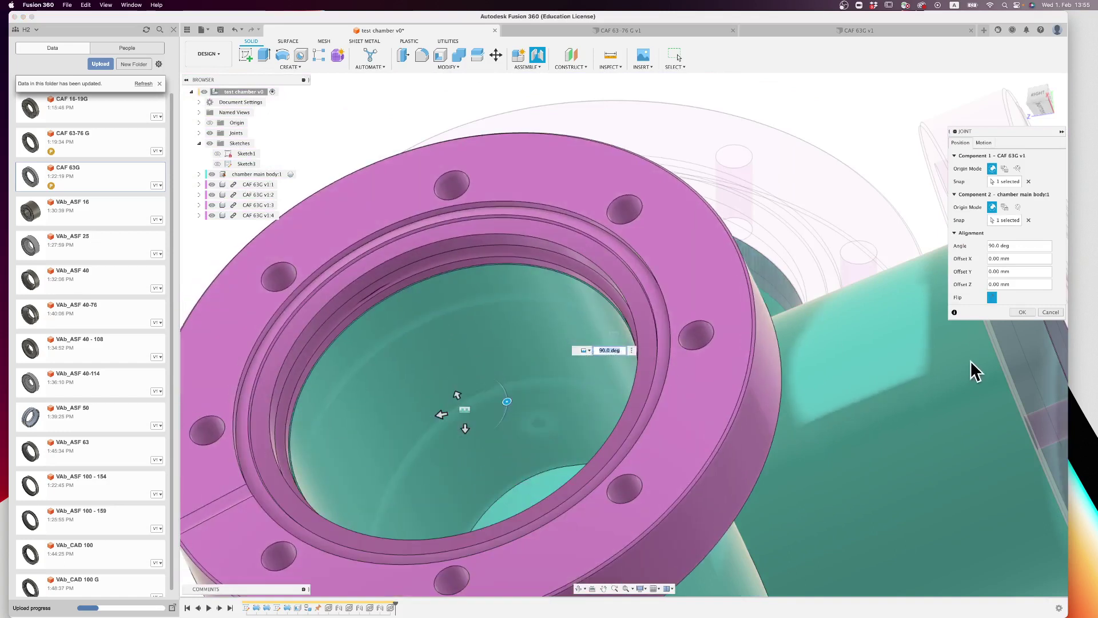
click(1022, 312)
Step: Examine the assembly from the right side, focusing on the clearance between the upper flange and the angled side tube
scroll(558, 218, down, 8)
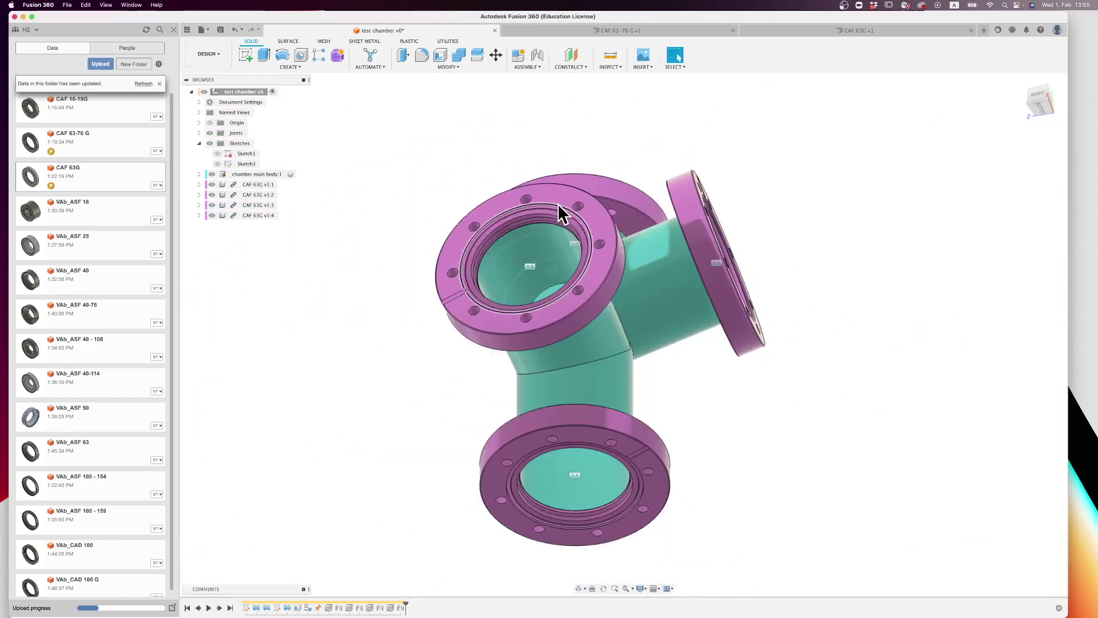
click(1035, 103)
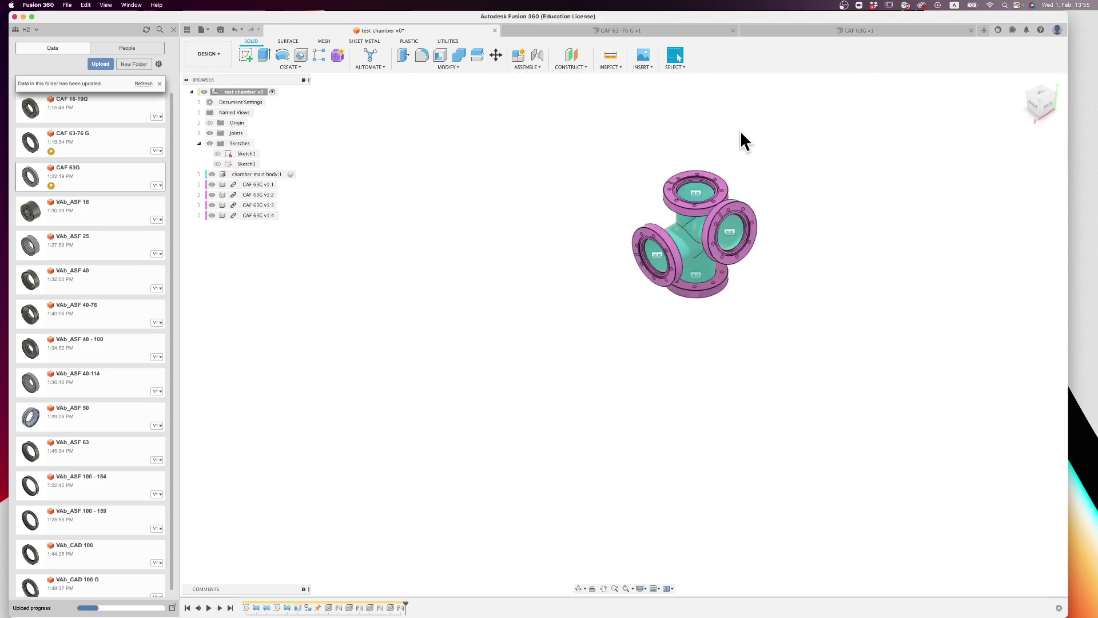
scroll(740, 130, up, 4)
click(1039, 107)
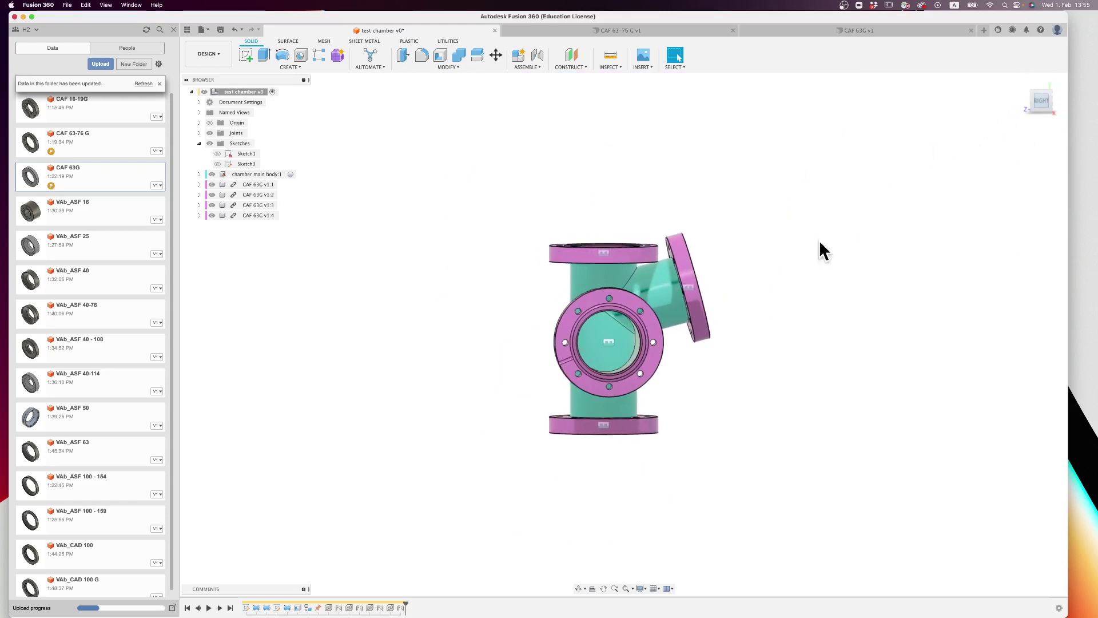
scroll(659, 285, up, 4)
scroll(657, 283, up, 1)
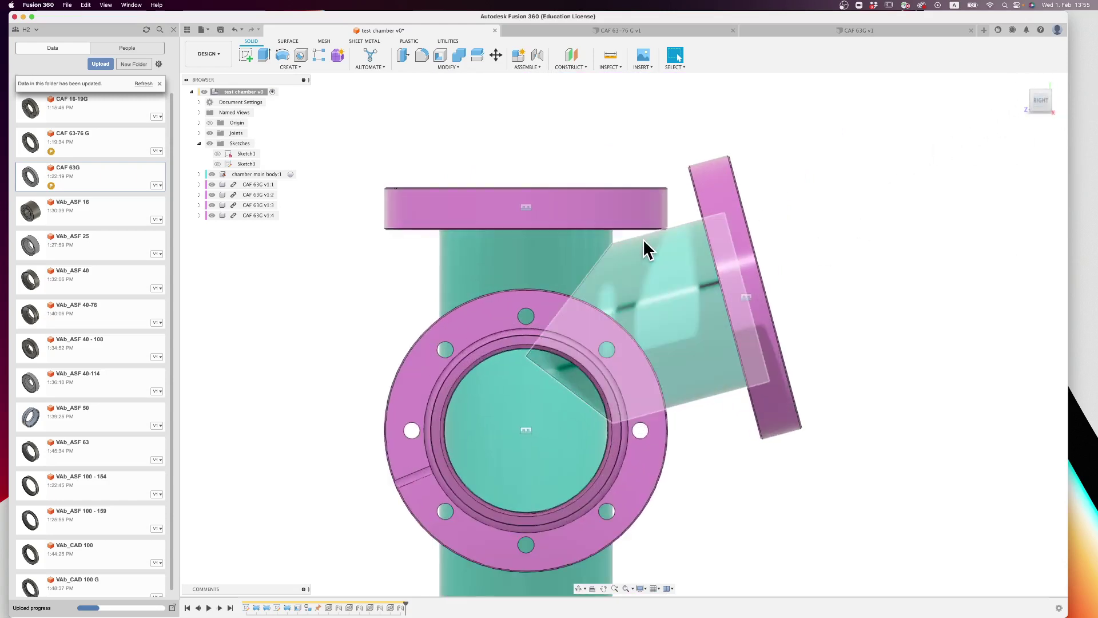
scroll(657, 244, up, 5)
scroll(695, 240, down, 4)
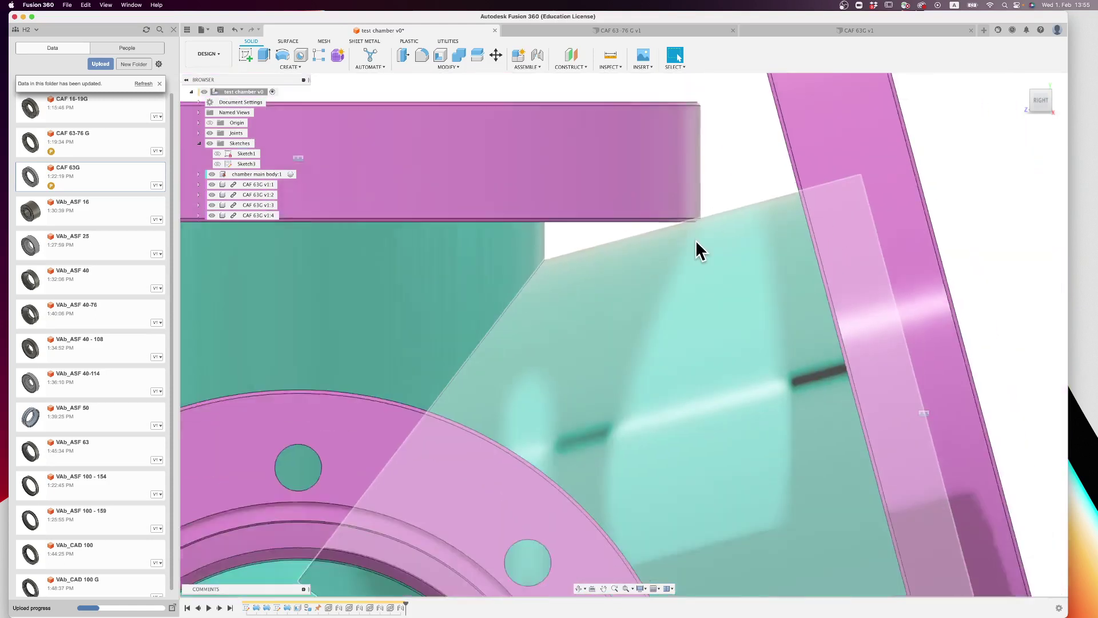
Step: Run an interference check on the chamber main body and all four CAF 63G flanges, and inspect the results in the model
click(615, 66)
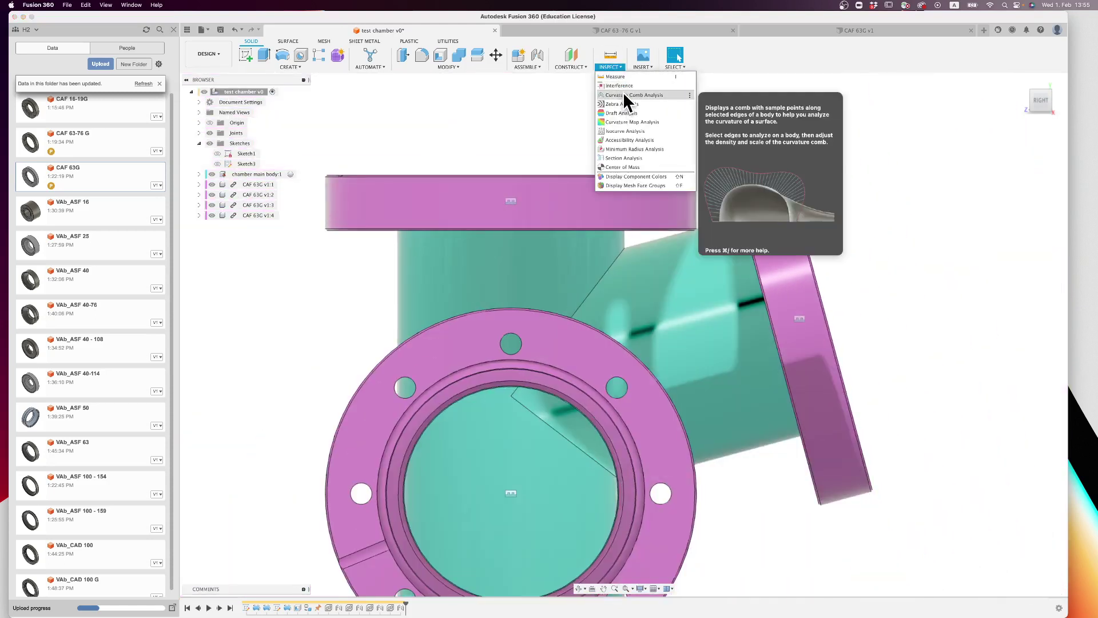
click(621, 86)
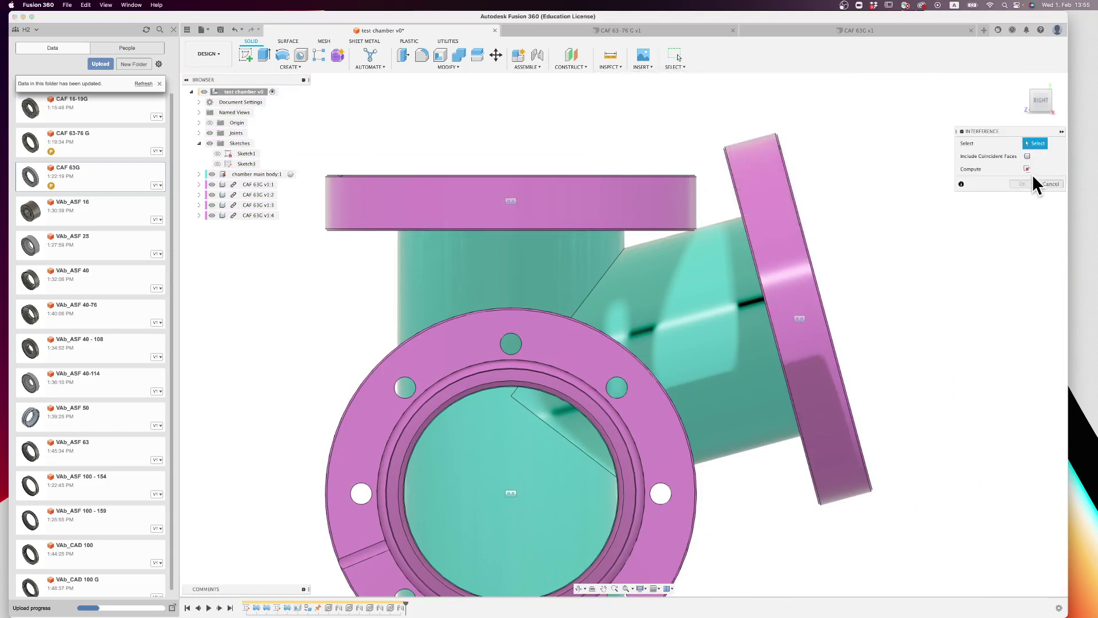
click(248, 215)
shift+click(253, 174)
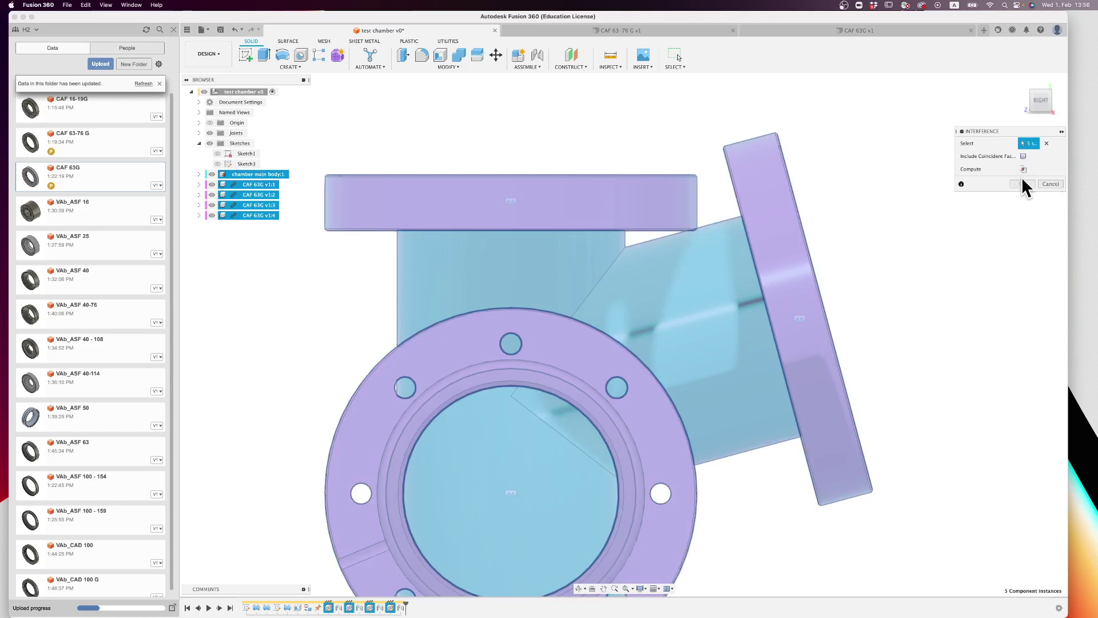
click(1022, 169)
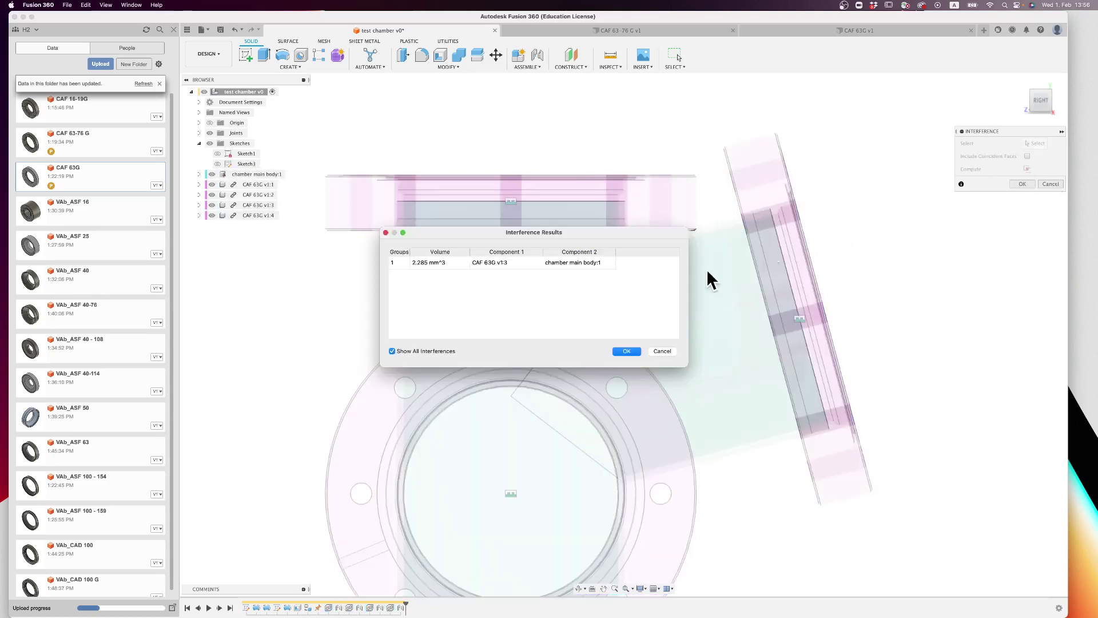
drag(637, 231, 543, 297)
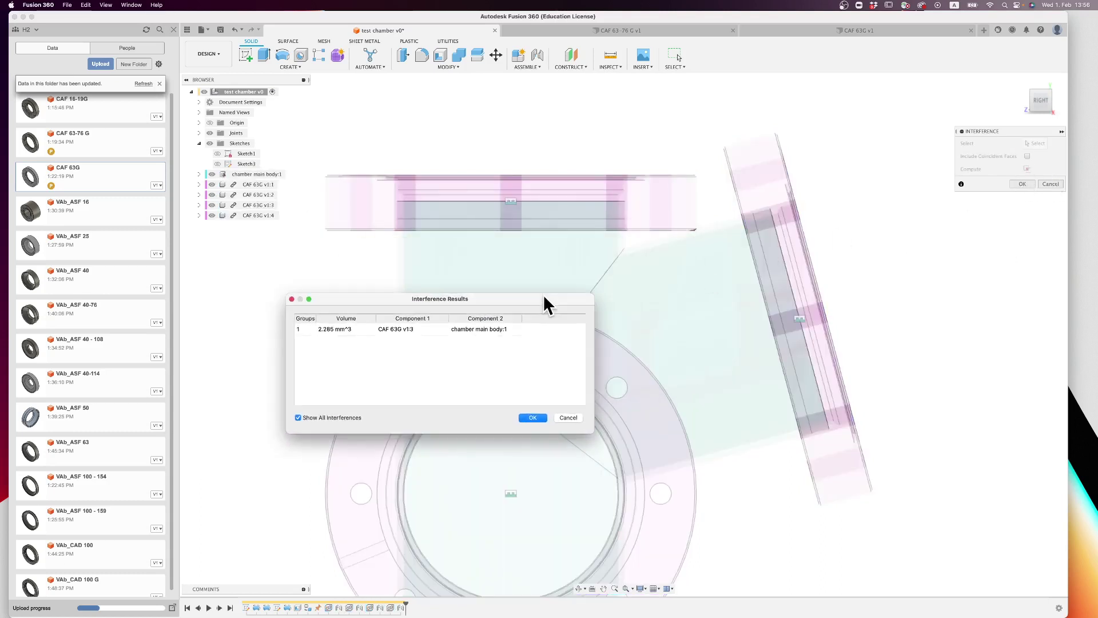
mouse_move(1039, 106)
mouse_down()
mouse_move(1000, 139)
mouse_move(1006, 149)
mouse_move(1032, 103)
mouse_up()
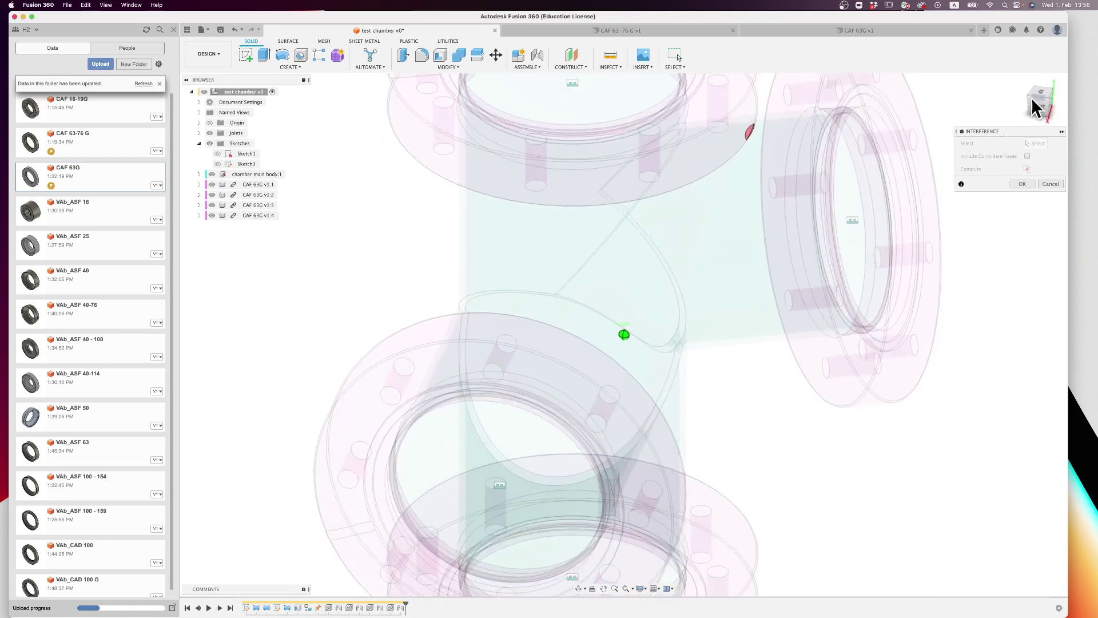
click(1050, 183)
scroll(652, 283, down, 3)
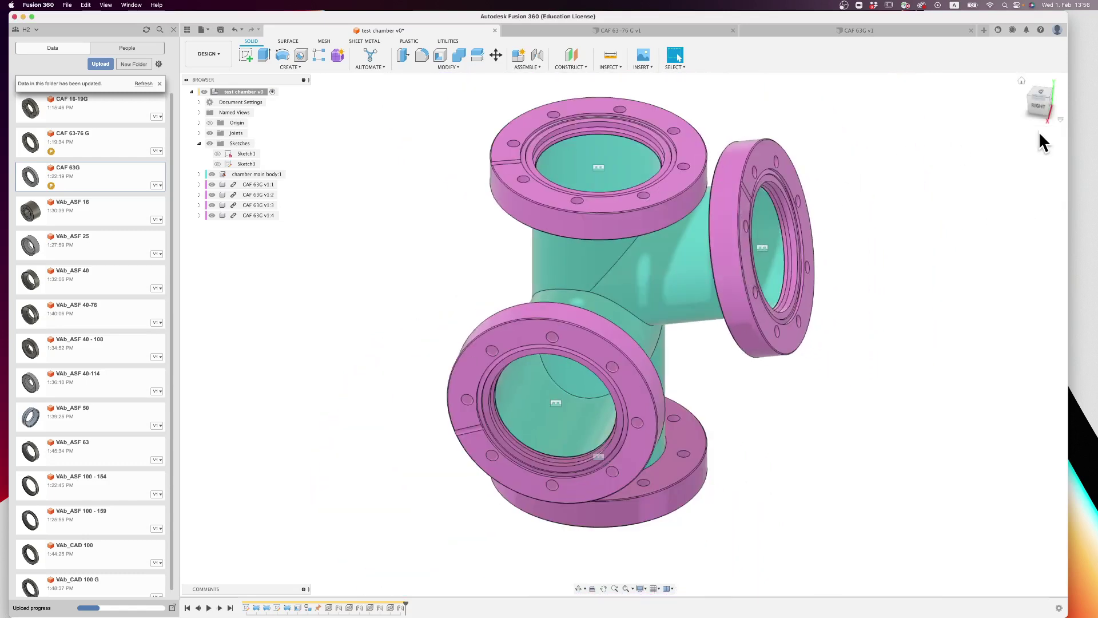
click(1038, 106)
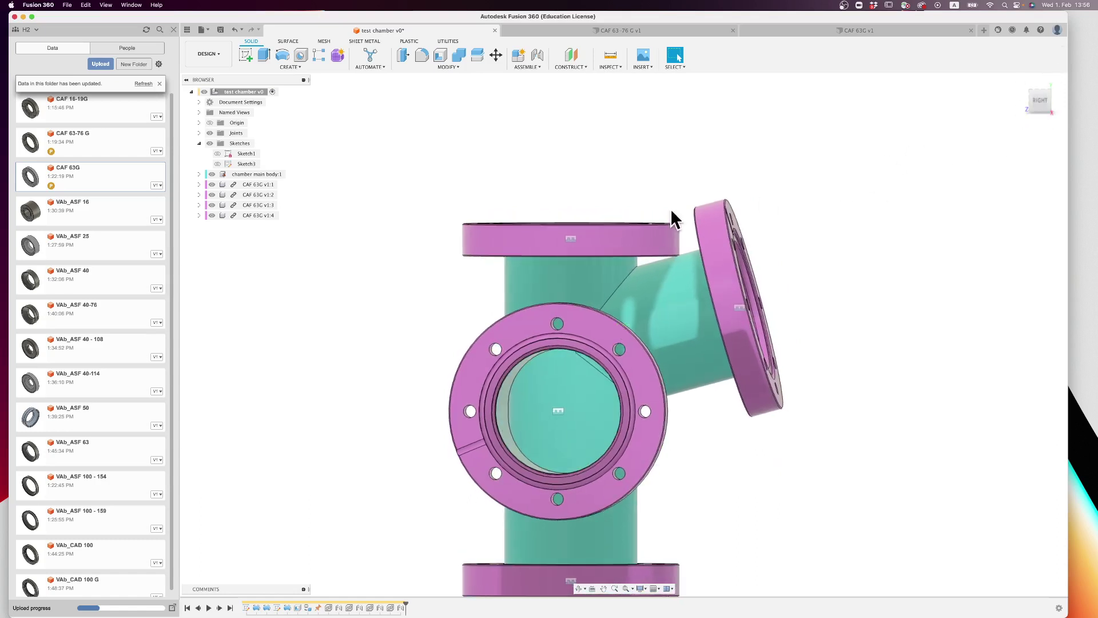
Step: Edit the angled side tube's sketch, setting the 30 mm vertical offset of its axis to 25 mm, and finish the sketch
drag(1036, 98, 980, 132)
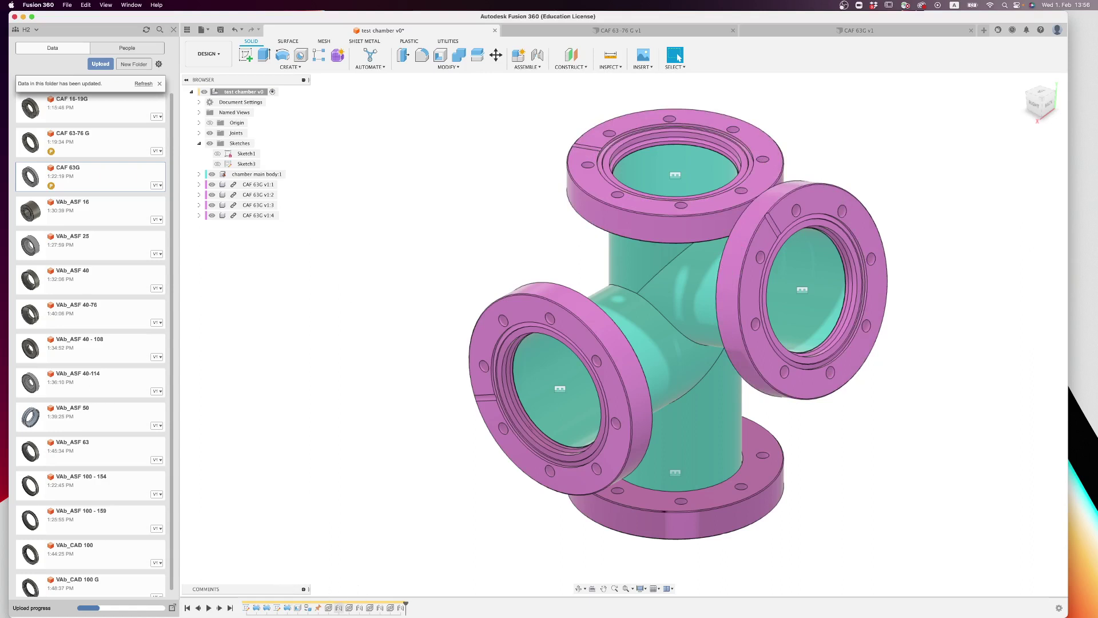
click(280, 608)
double_click(280, 609)
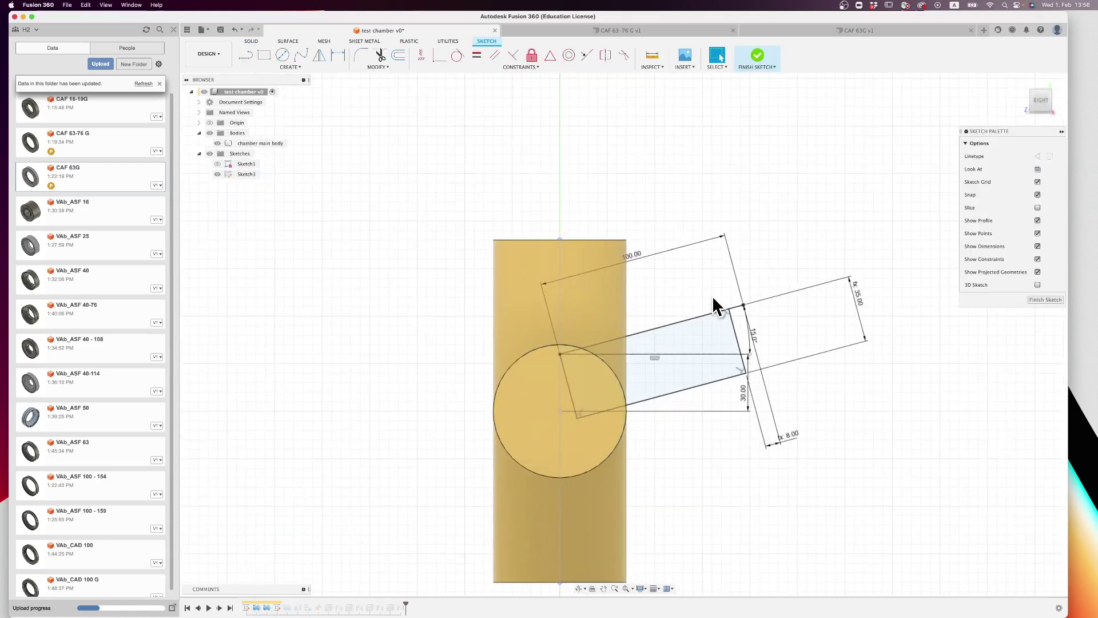
double_click(742, 393)
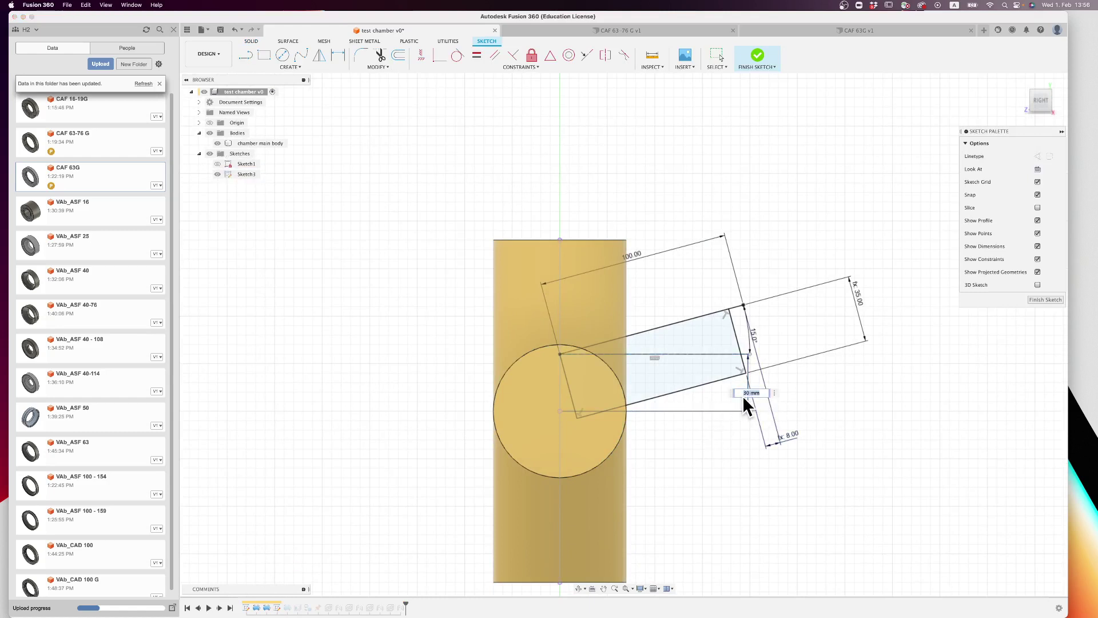
text(25)
key(Return)
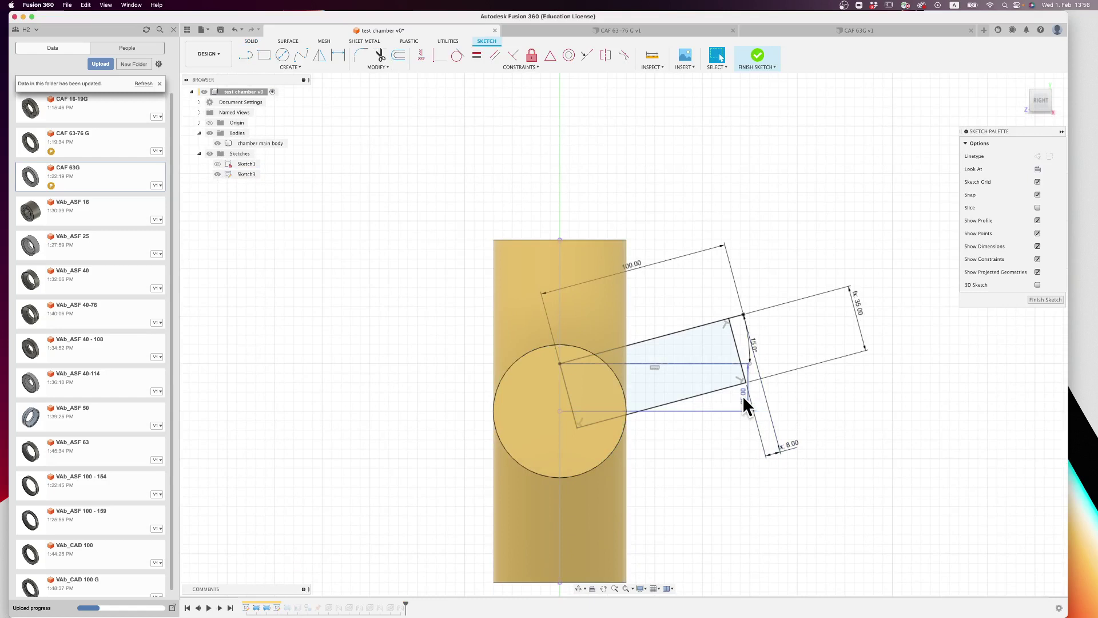
click(1041, 298)
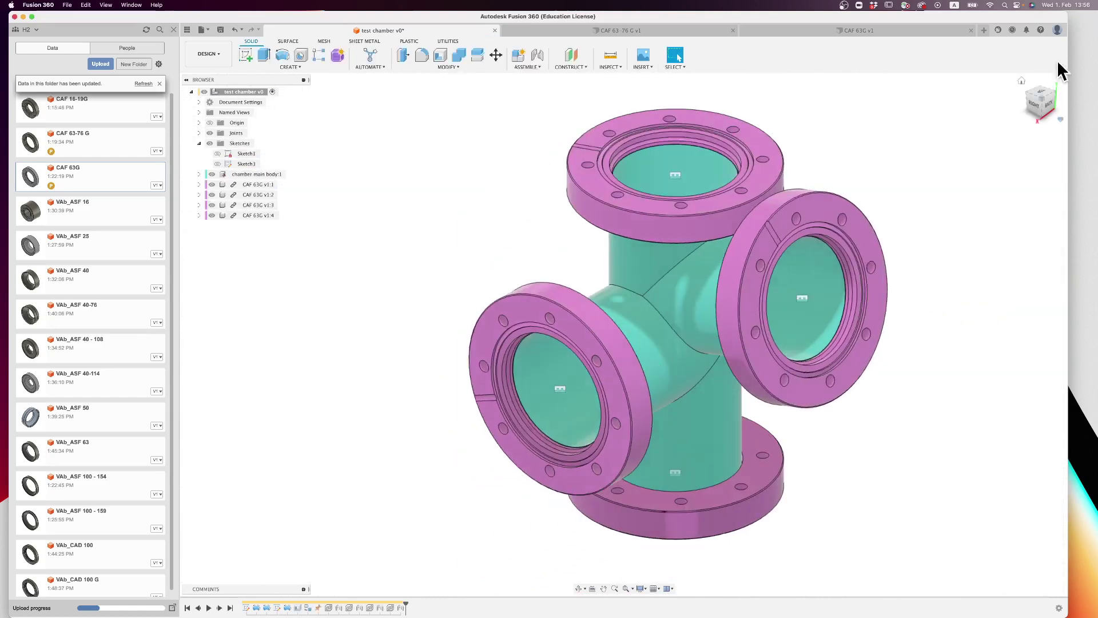
Step: Examine the updated assembly from several angles and from the right side, focusing on the clearance between the angled tube's flange and its neighbours
drag(1035, 111, 1, 452)
scroll(481, 331, down, 3)
click(663, 419)
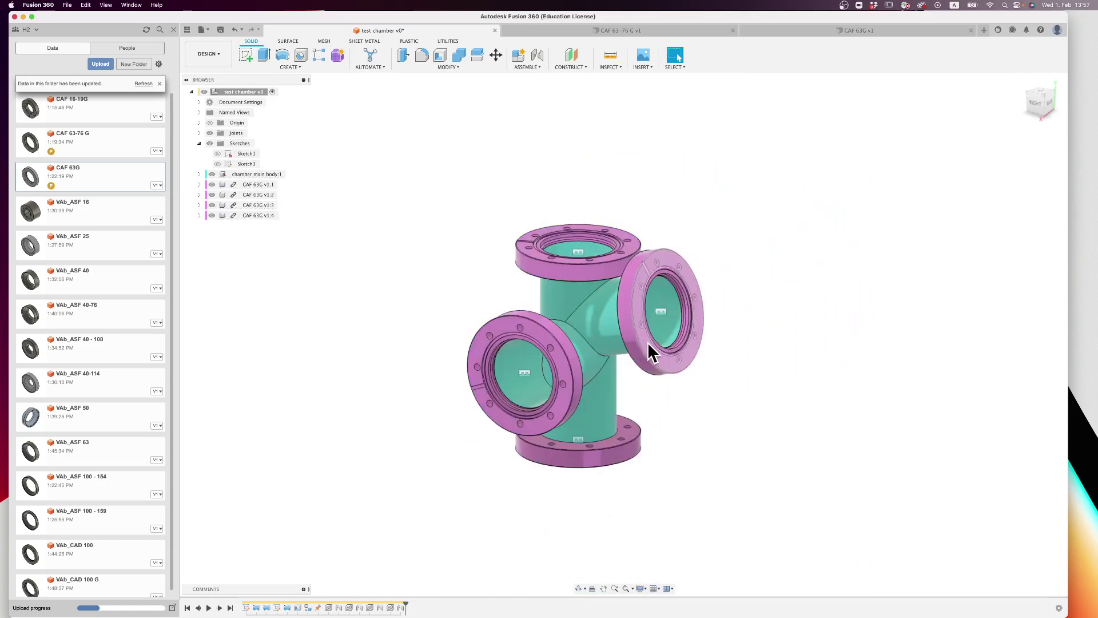
scroll(498, 453, up, 3)
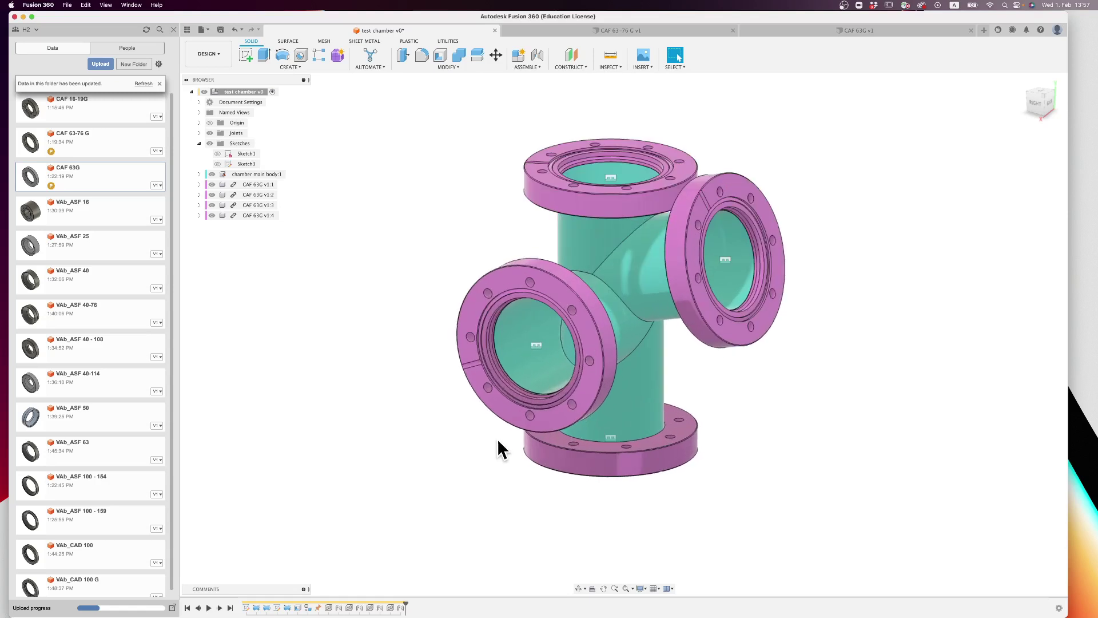
mouse_move(1049, 86)
click(1045, 101)
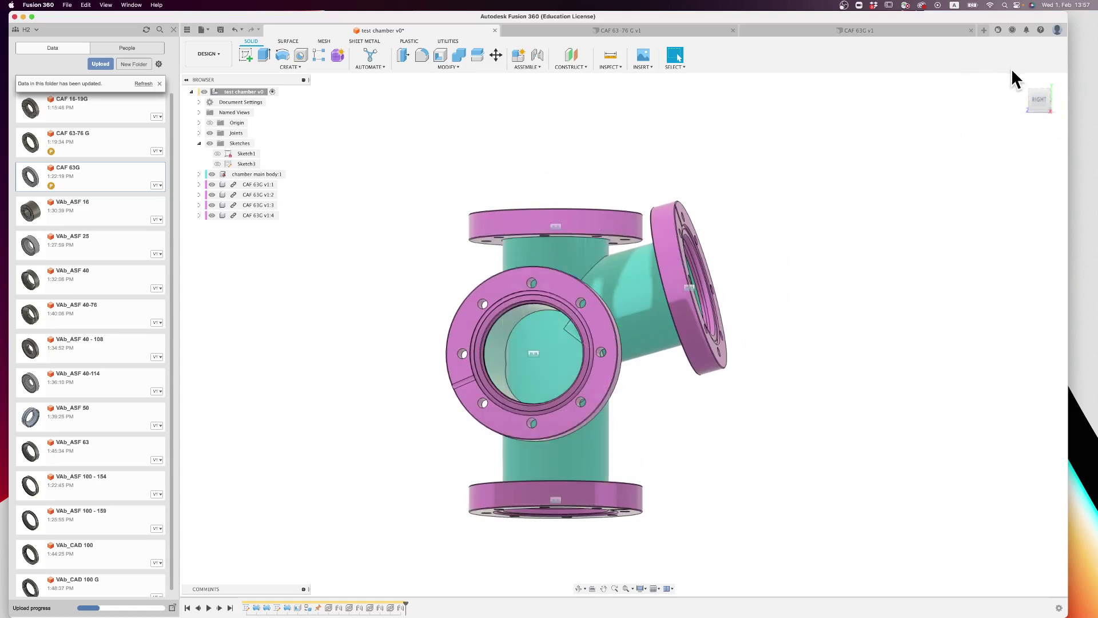
drag(1041, 98, 996, 121)
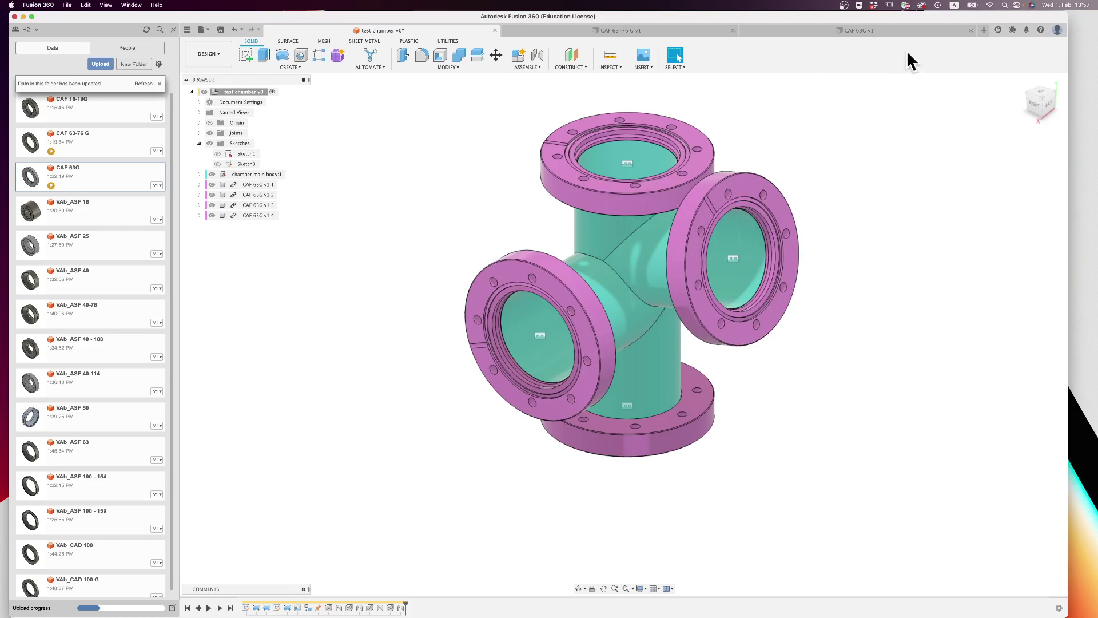
mouse_move(1031, 103)
mouse_down()
mouse_move(1044, 106)
mouse_move(1034, 108)
mouse_up()
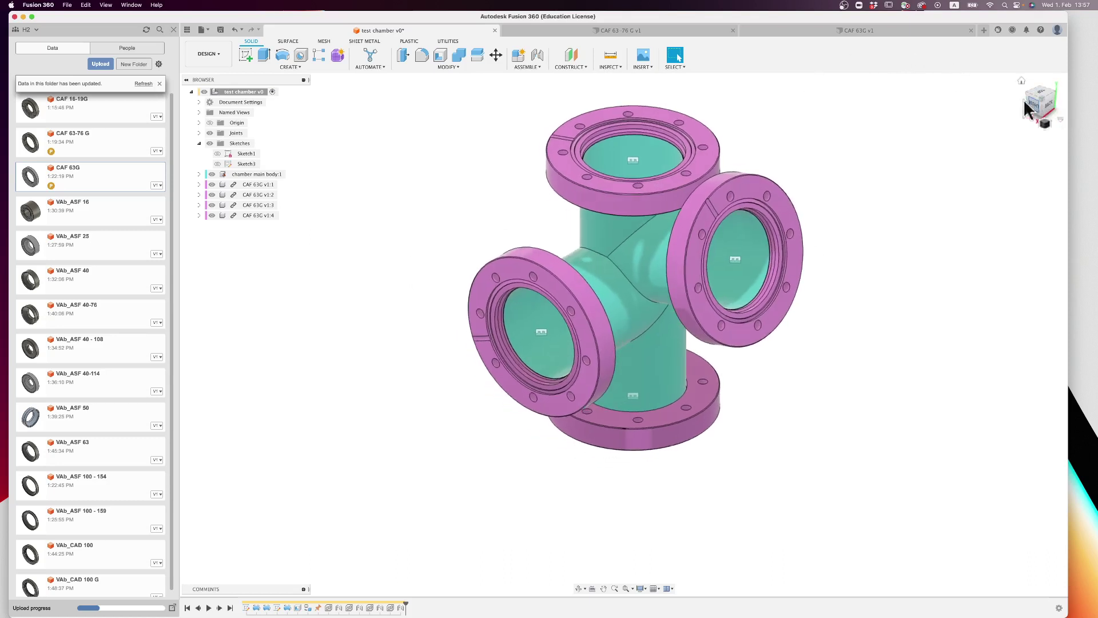
Step: Turn off the component colour display so the parts show their own material appearance, and clear the selection
click(611, 66)
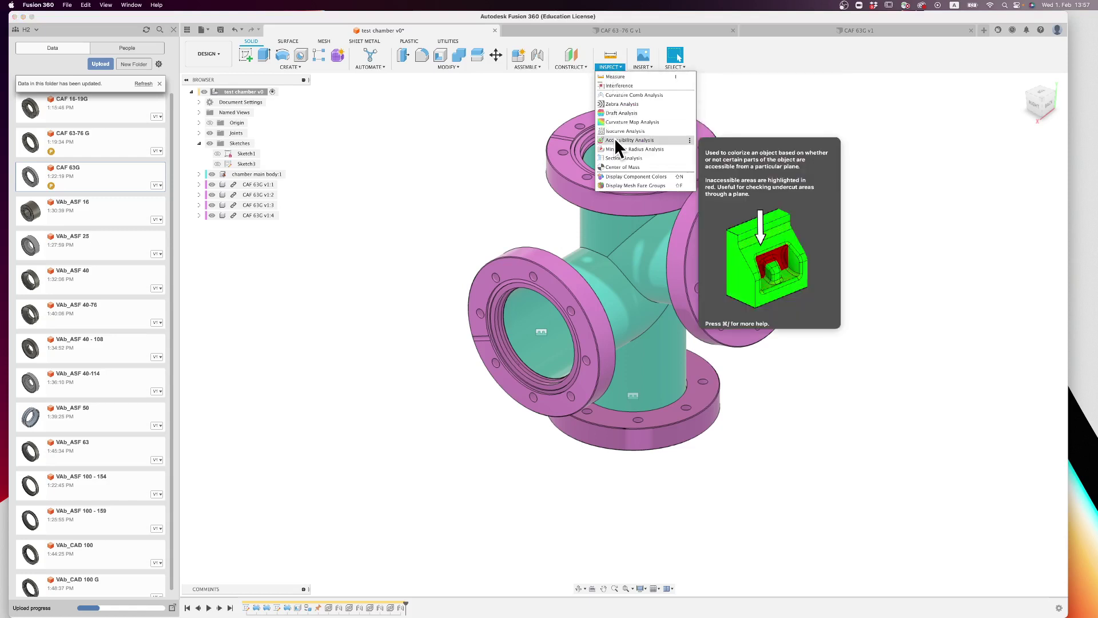
click(626, 176)
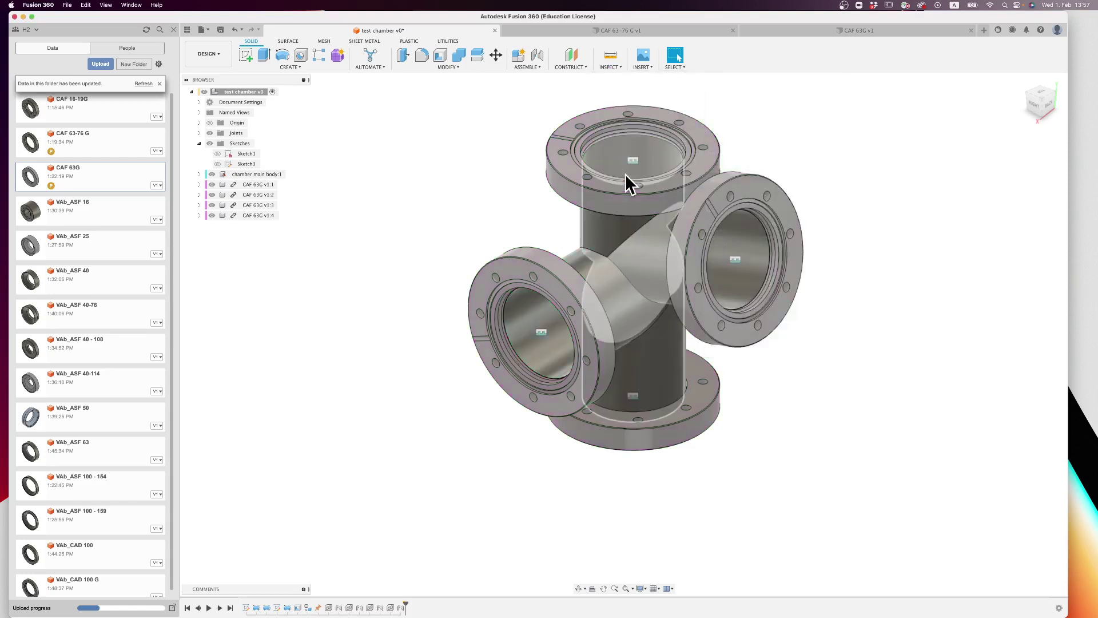
click(531, 266)
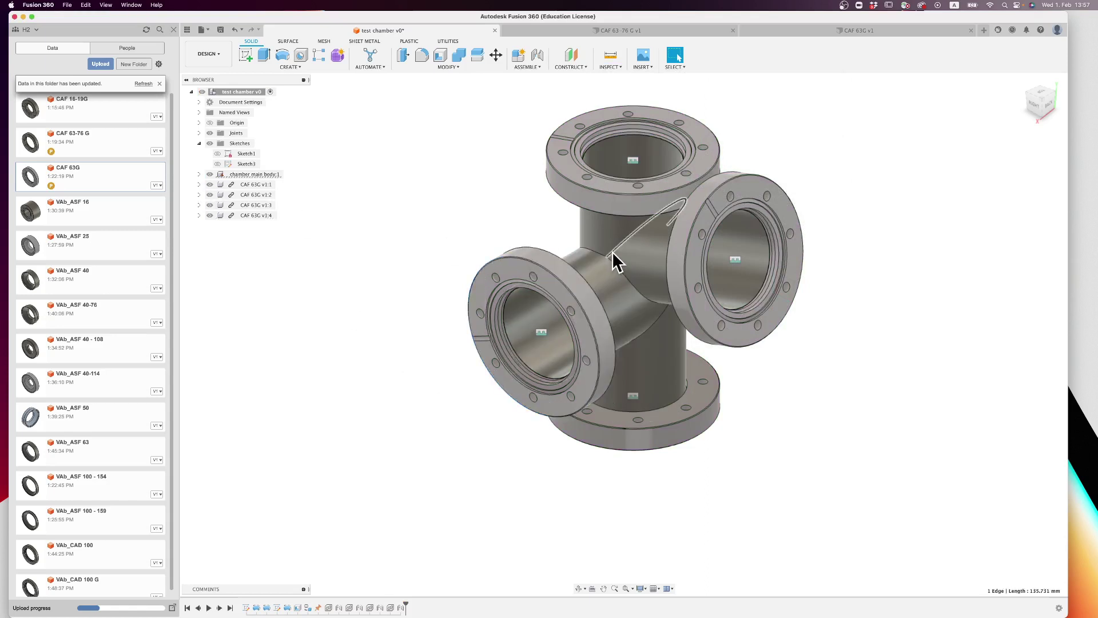
click(599, 223)
click(490, 222)
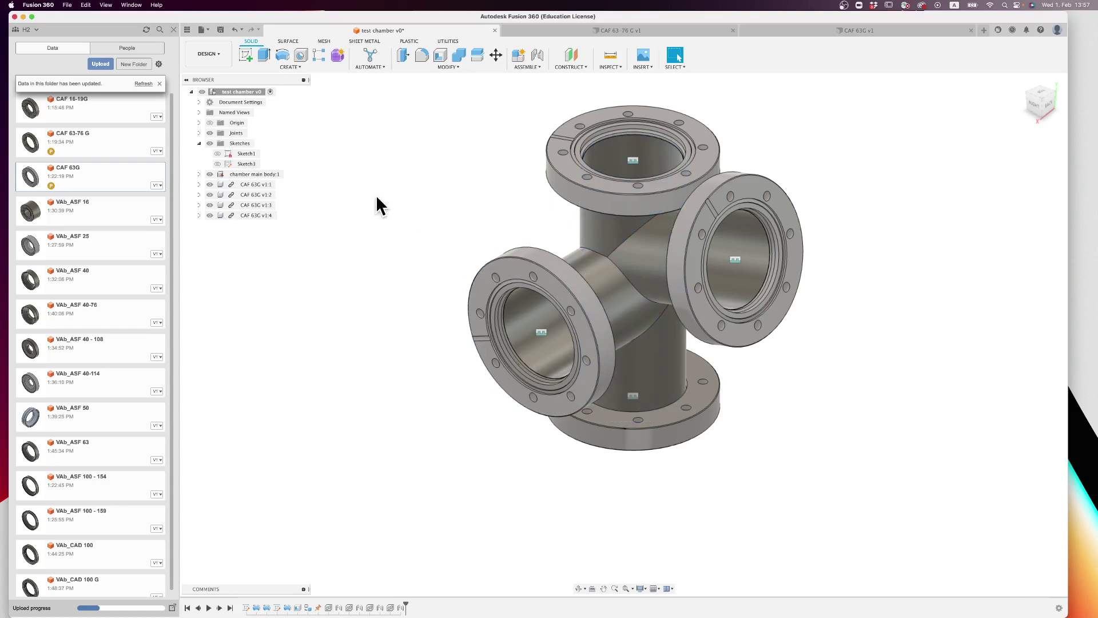
Step: Assign the metal Stainless Steel AISI 304 as the physical material of the chamber main body
right_click(257, 175)
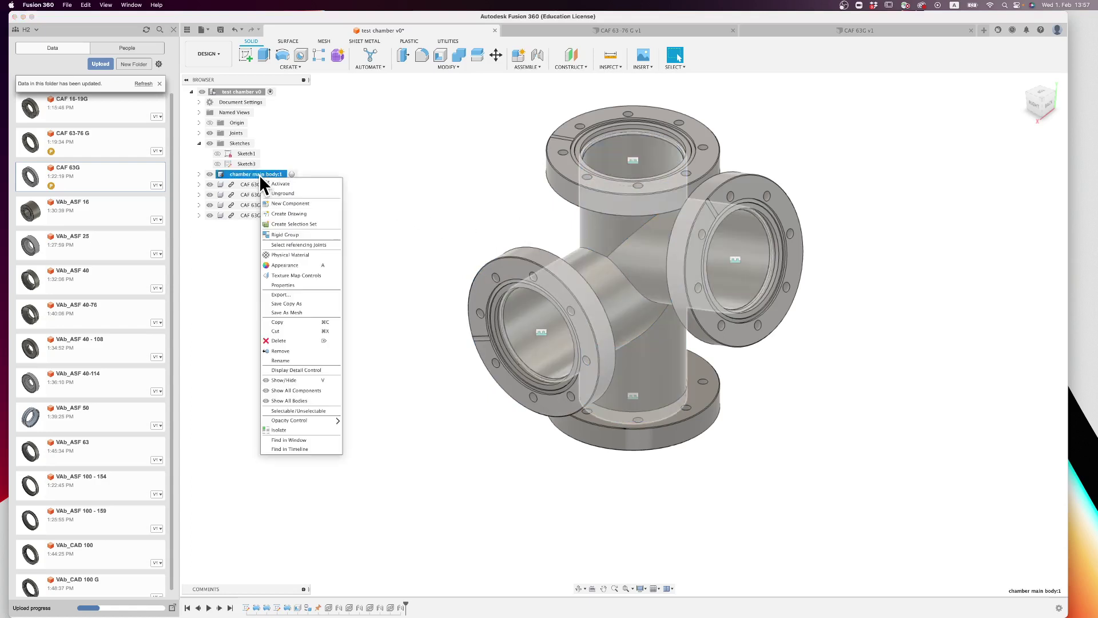
click(304, 253)
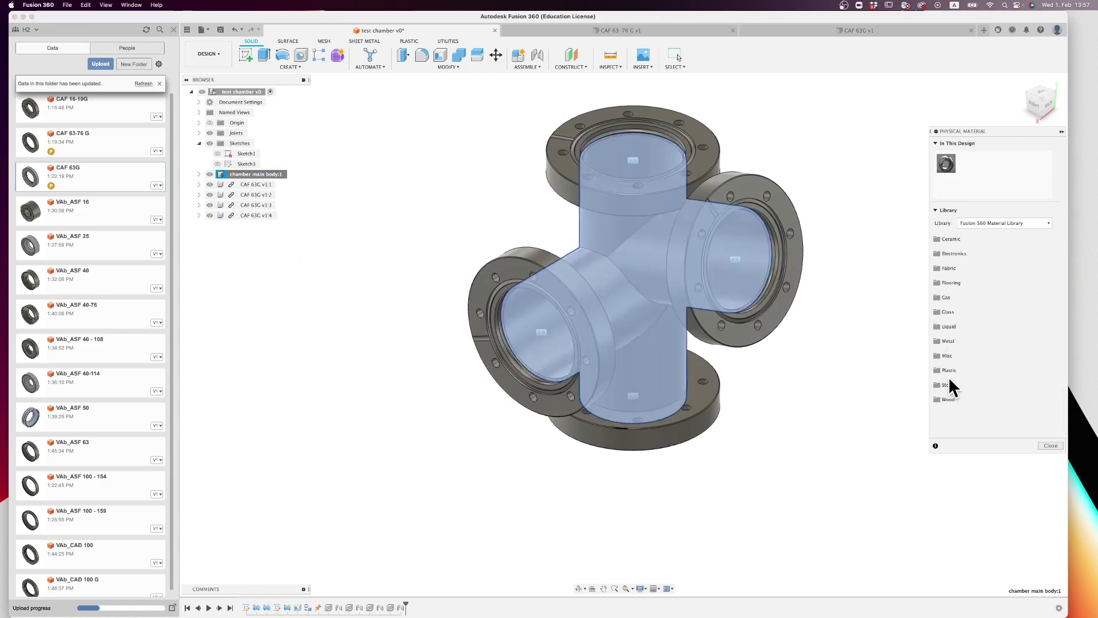
click(956, 341)
scroll(956, 341, down, 5)
scroll(957, 342, down, 15)
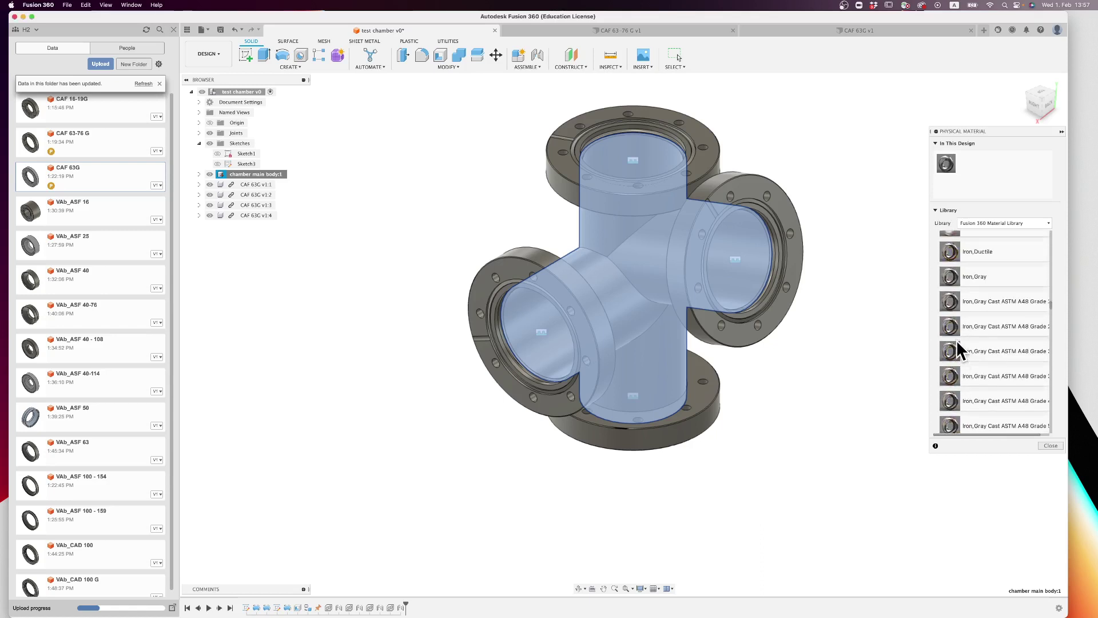
scroll(956, 339, up, 3)
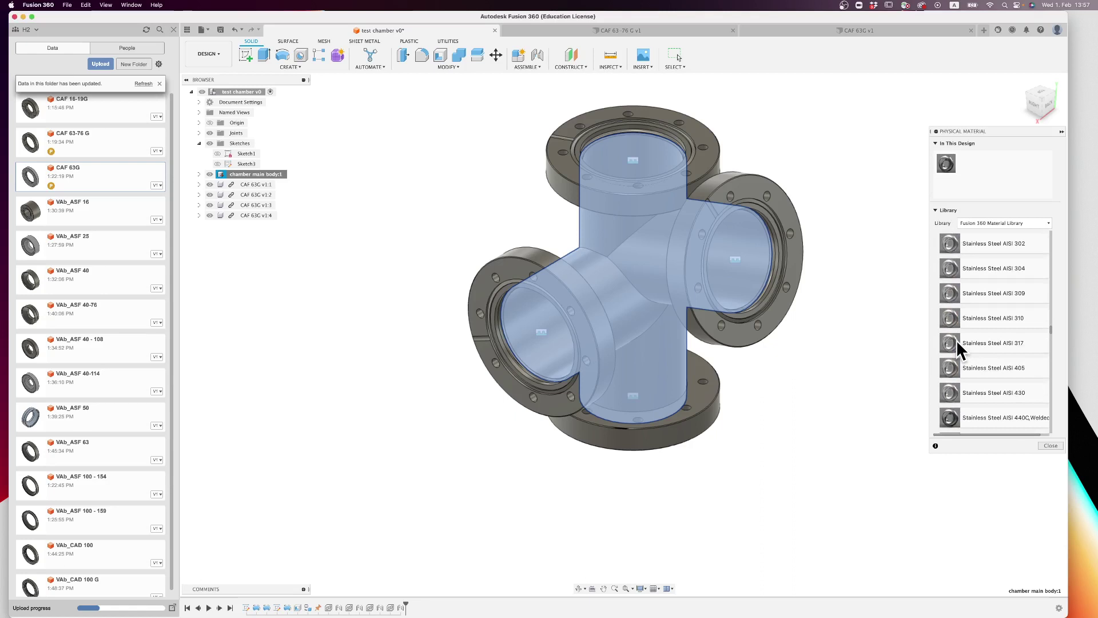
drag(958, 265, 739, 364)
drag(656, 299, 692, 303)
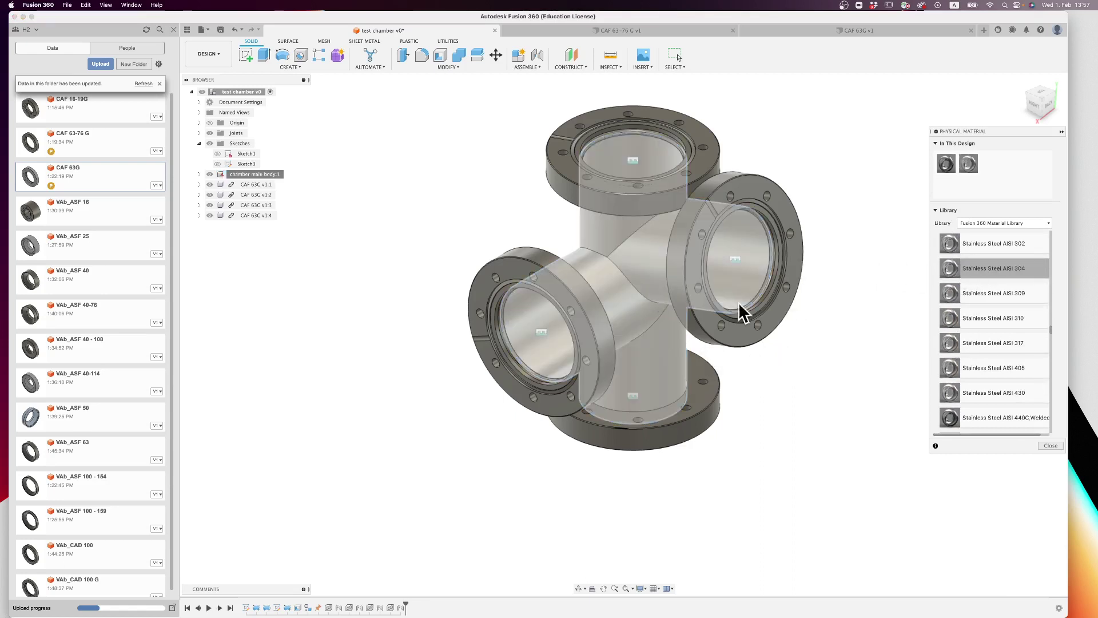
drag(930, 272, 749, 192)
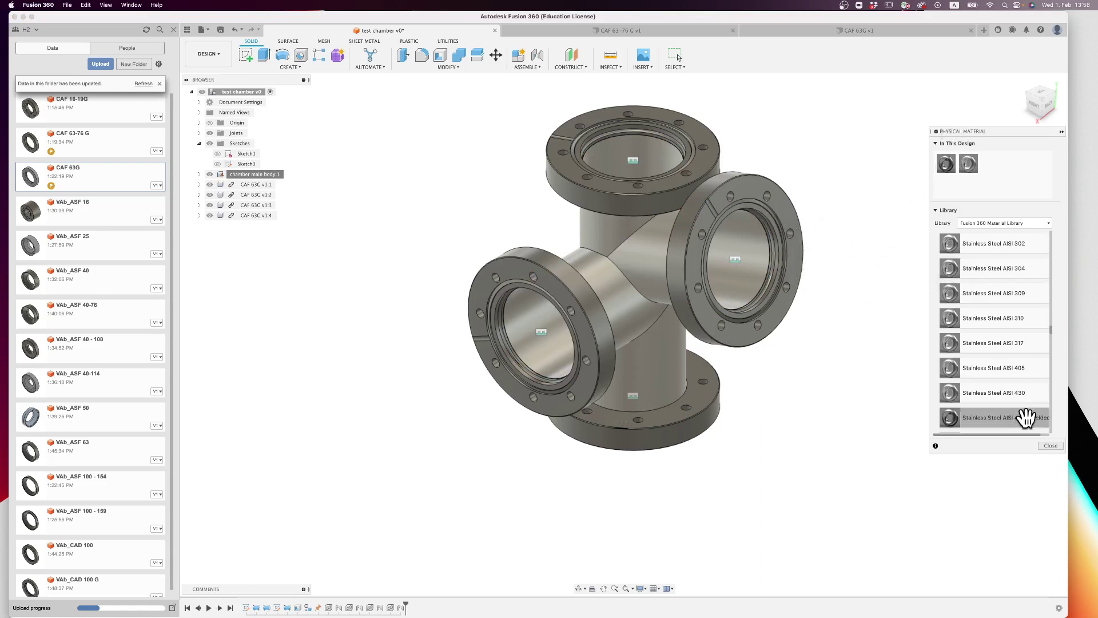
click(1052, 446)
Step: Open the source design of the linked CAF 63G flange
click(545, 254)
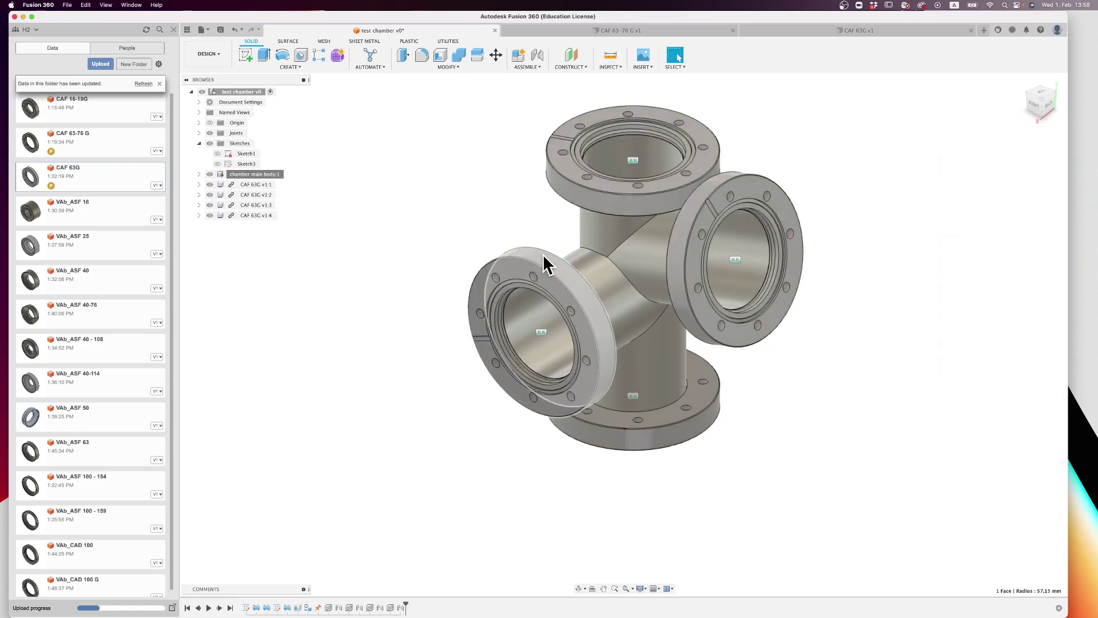
right_click(77, 166)
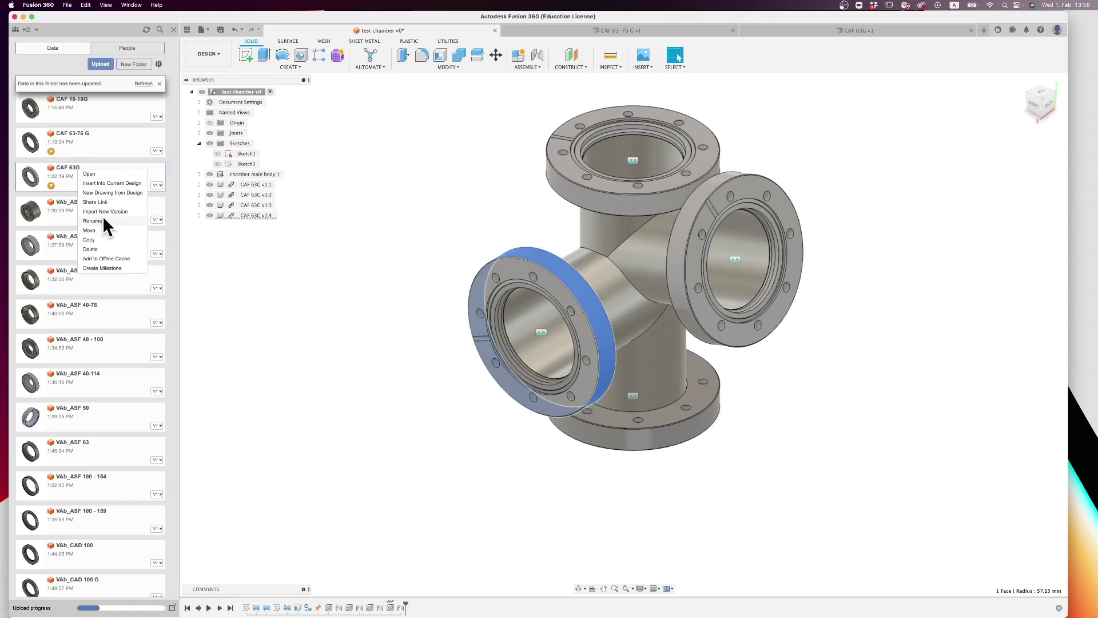
click(114, 174)
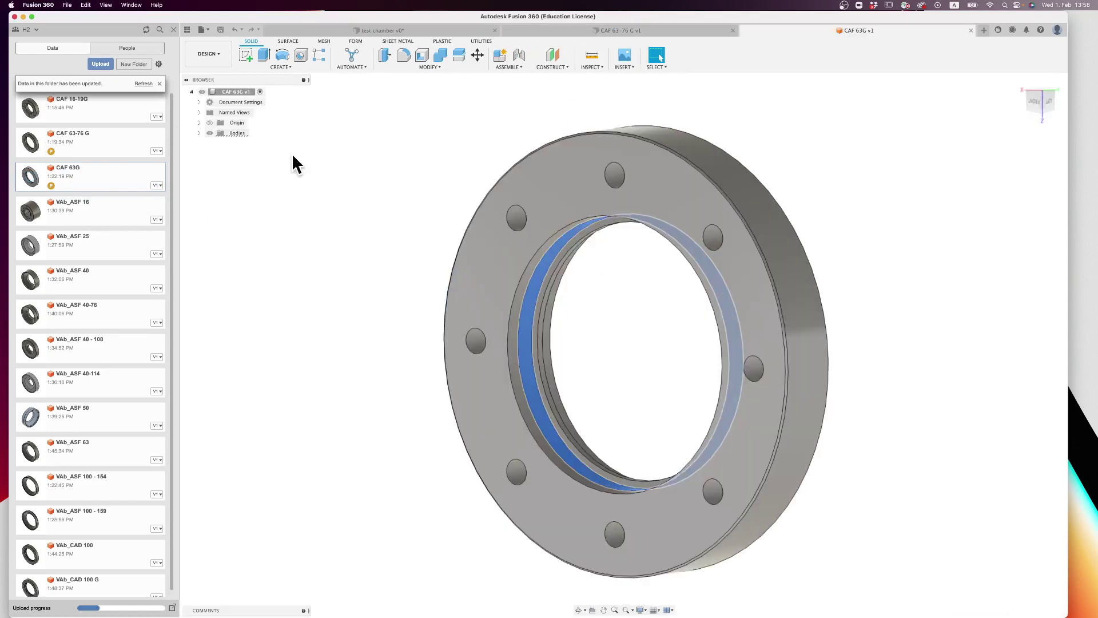
Step: Assign the metal Stainless Steel AISI 304 as the physical material of the CAF 63G flange
right_click(232, 91)
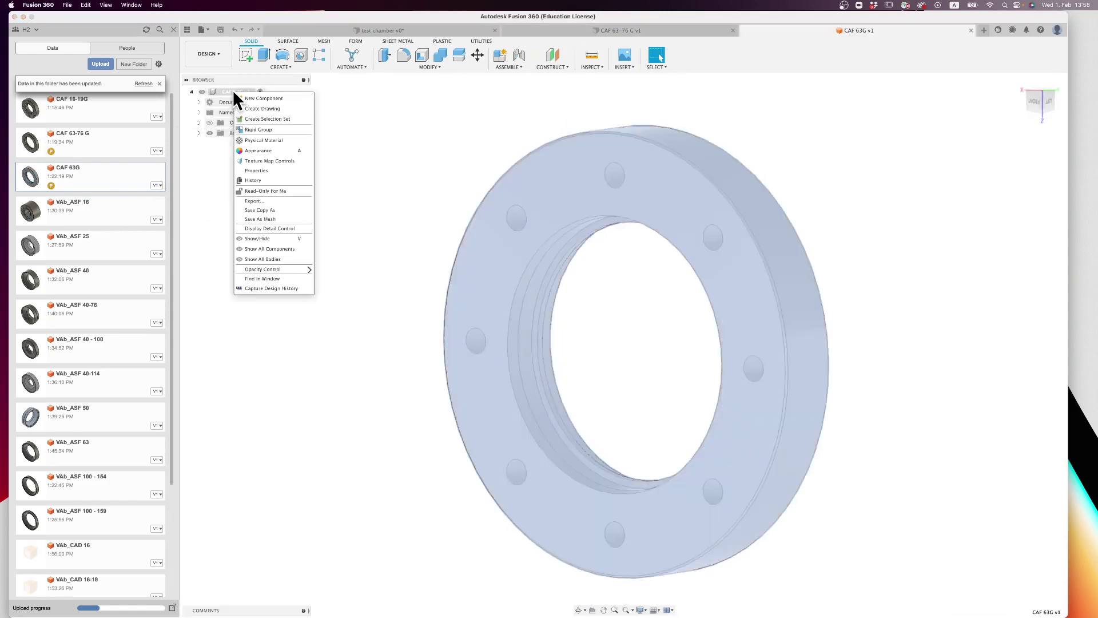
click(283, 138)
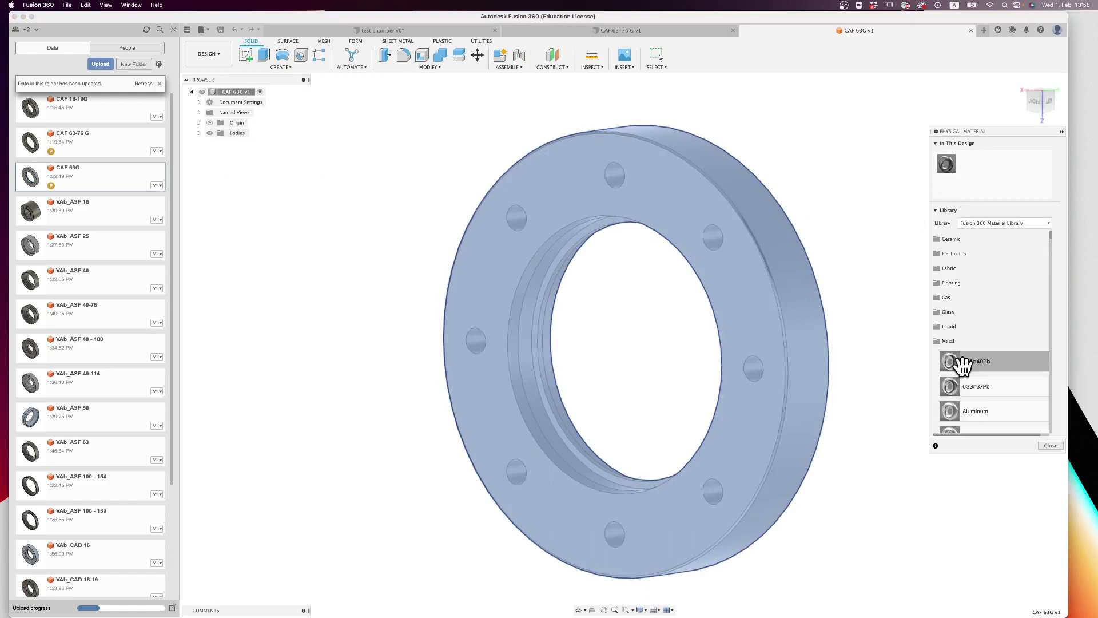
scroll(949, 362, down, 8)
scroll(963, 365, down, 15)
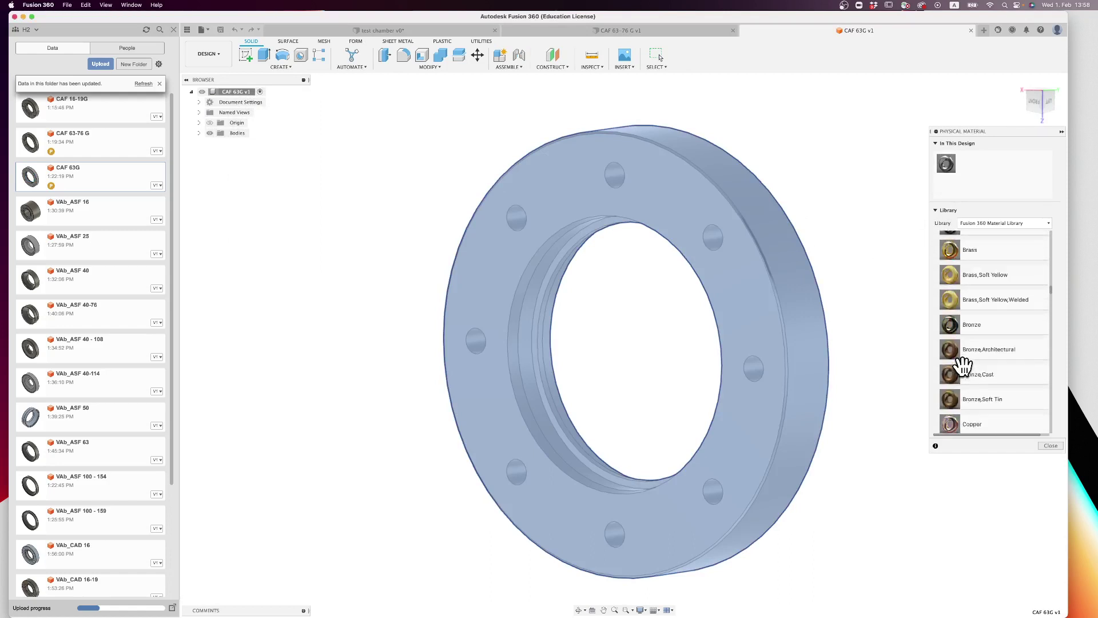
scroll(962, 365, down, 3)
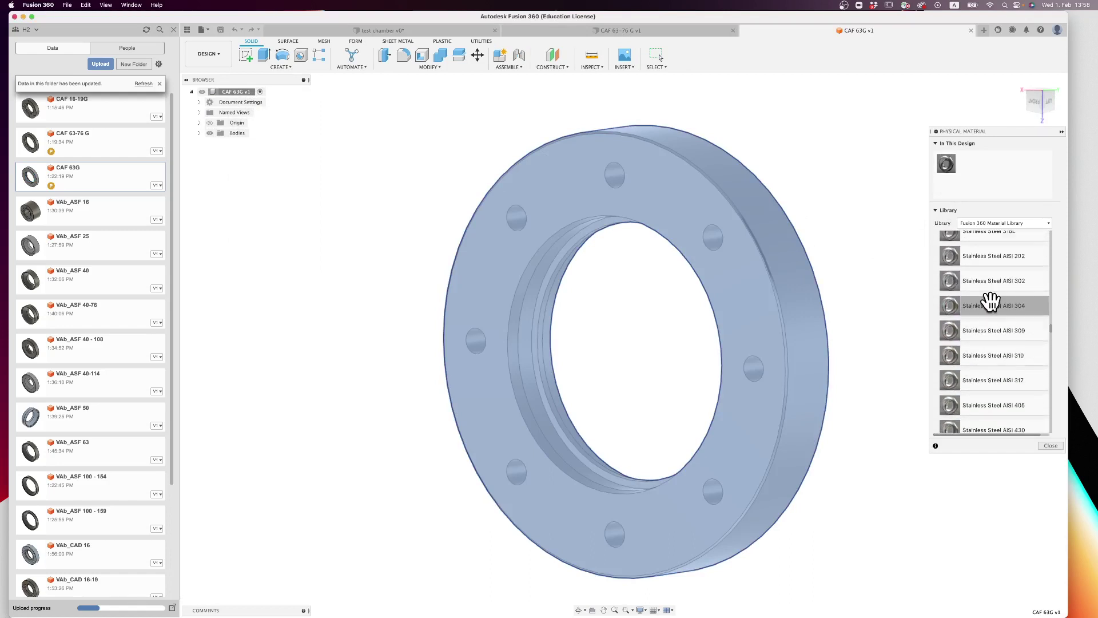
drag(987, 304, 791, 314)
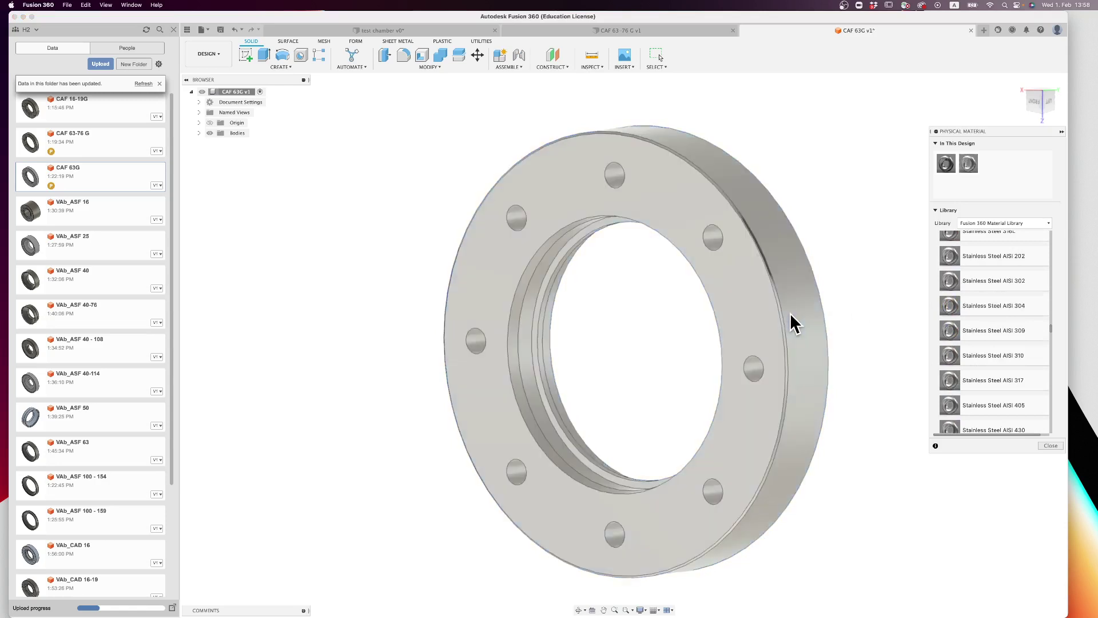
click(1050, 446)
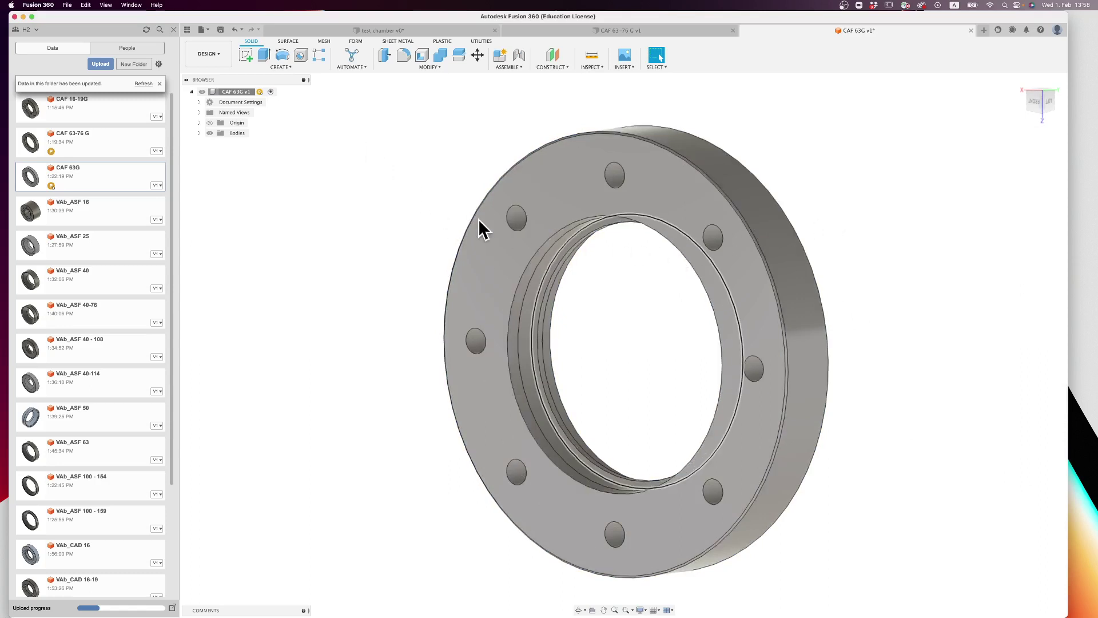
Step: Apply the design's stainless steel appearance to the whole flange body, removing the appearances on its faces, and return to the test chamber assembly
key(a)
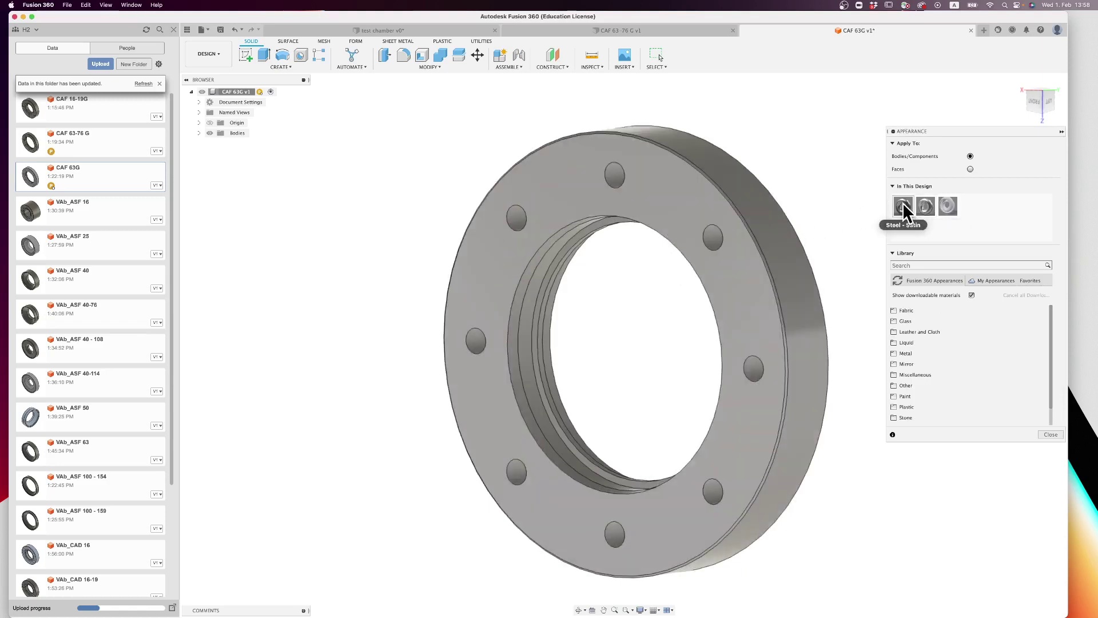
drag(922, 213, 796, 284)
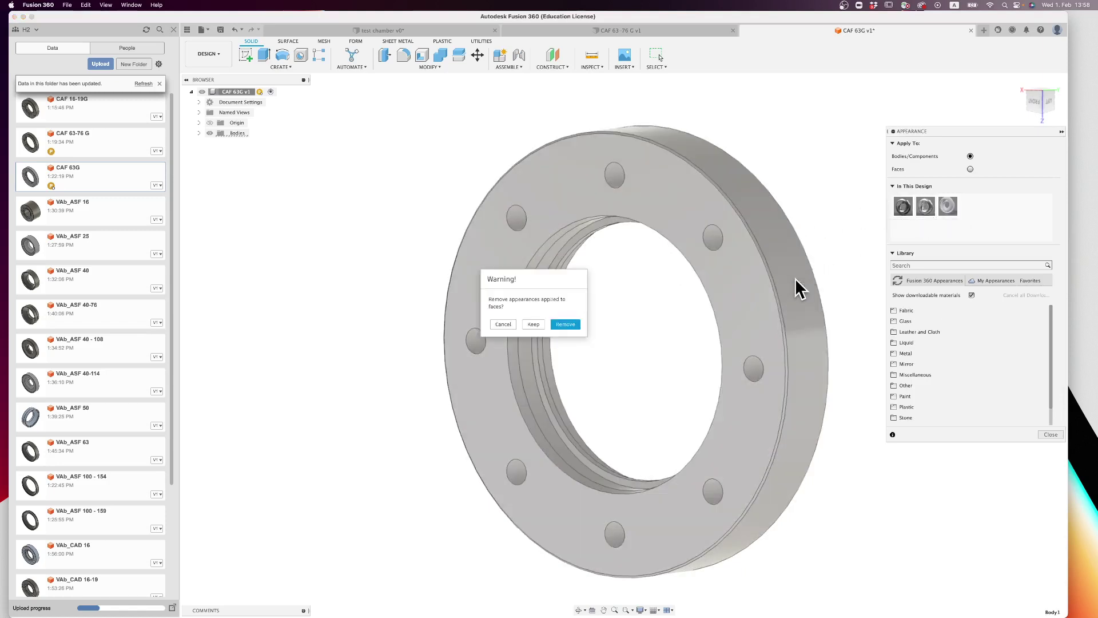
click(565, 324)
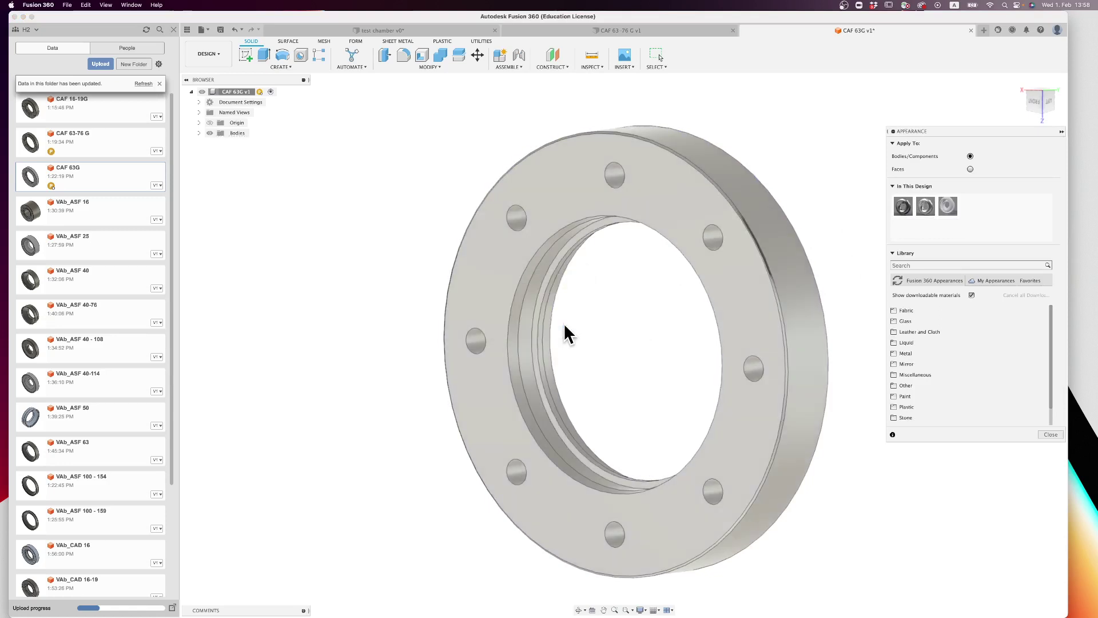
click(1041, 433)
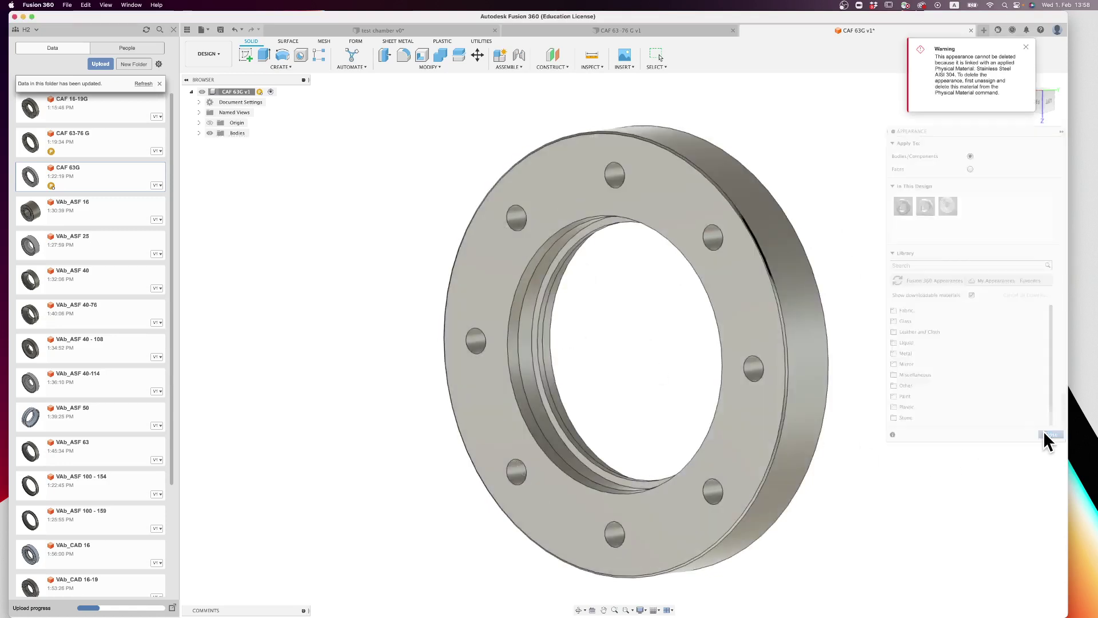
click(1024, 44)
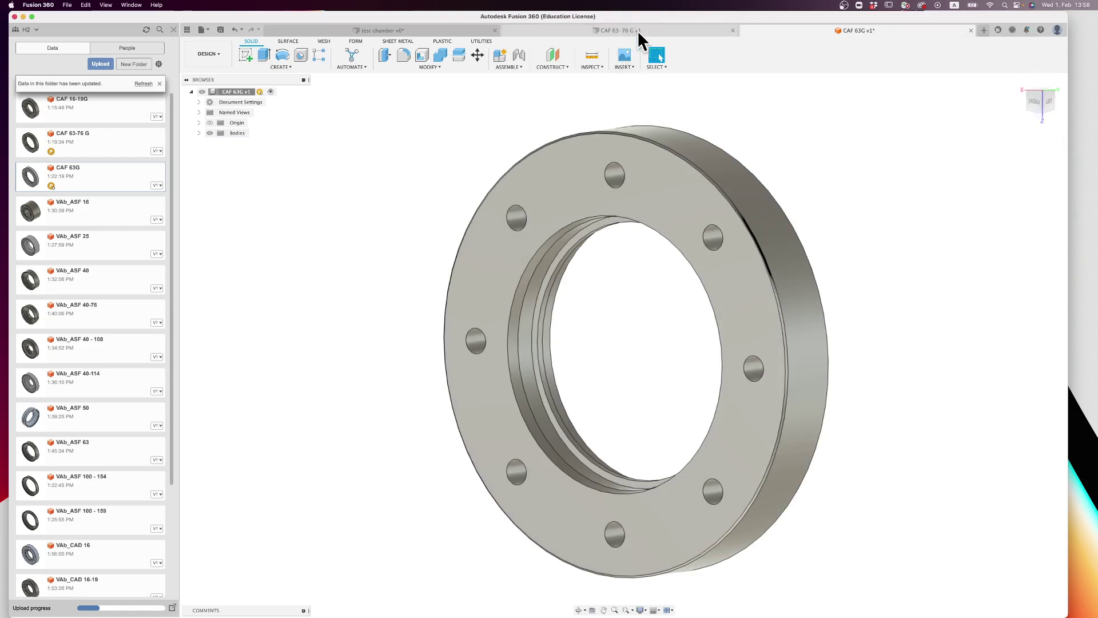
click(424, 29)
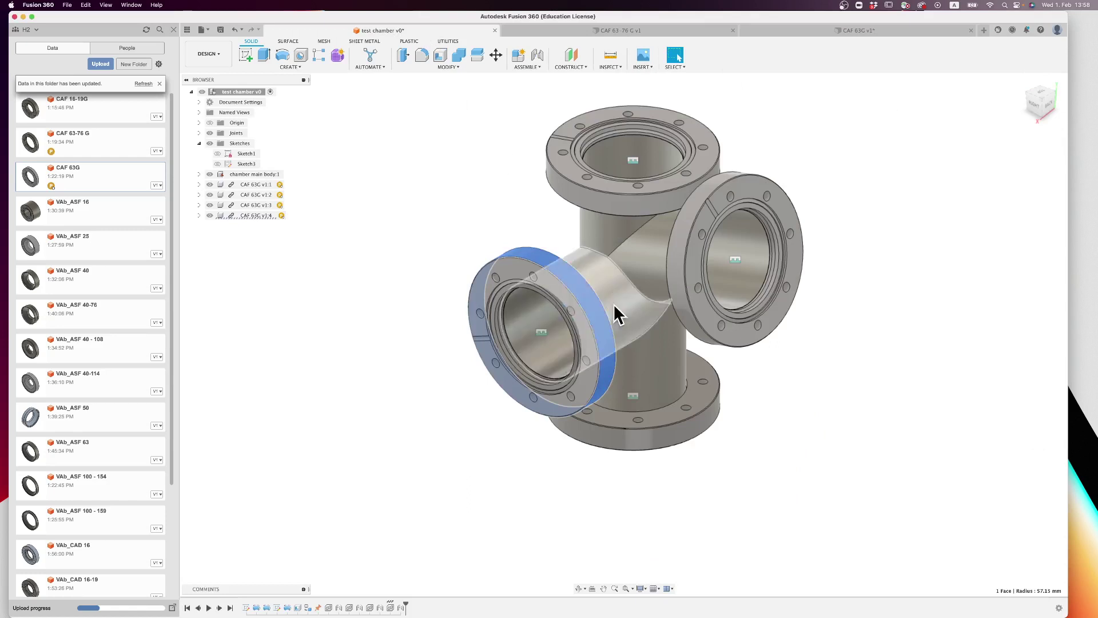
Step: Create a new drawing from the test chamber design using the full assembly, from scratch, ISO standard, mm units and A3 sheet size
click(397, 228)
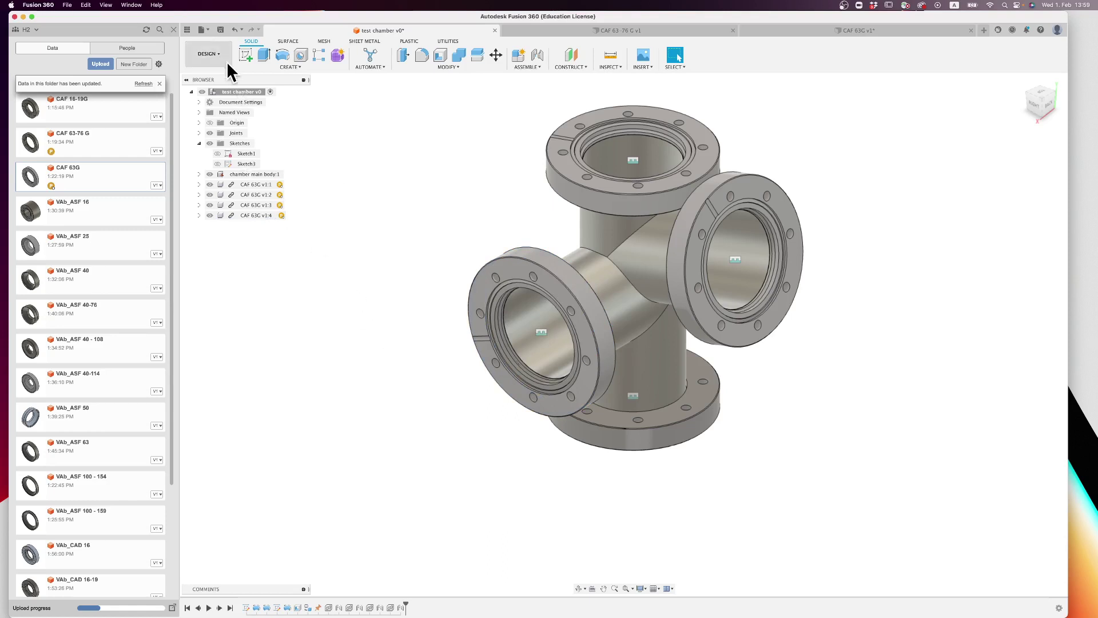
click(204, 30)
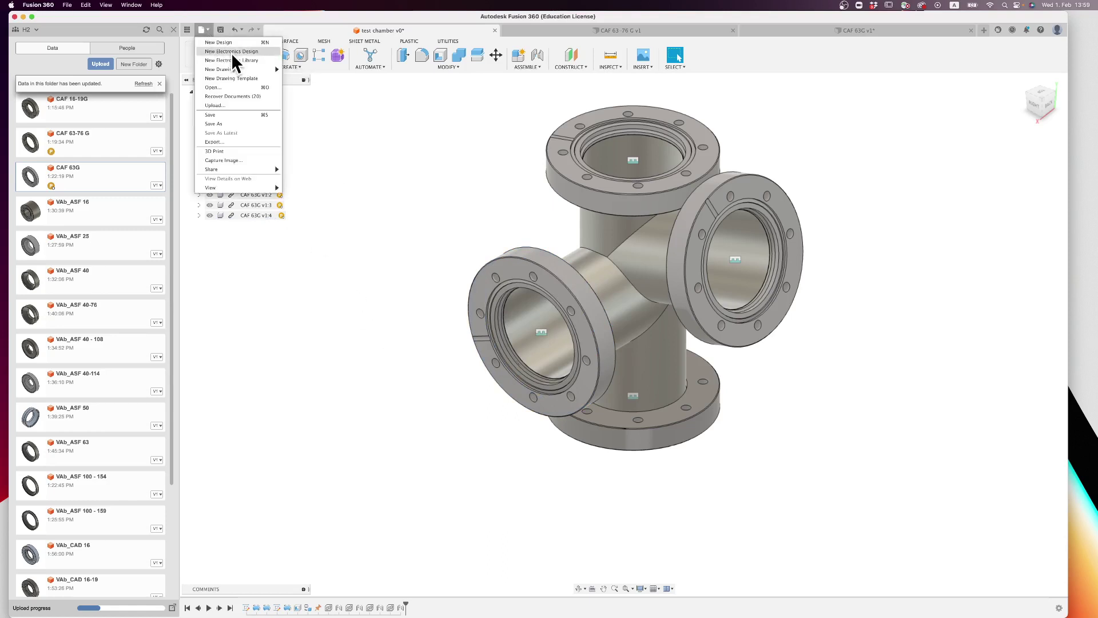
mouse_move(234, 67)
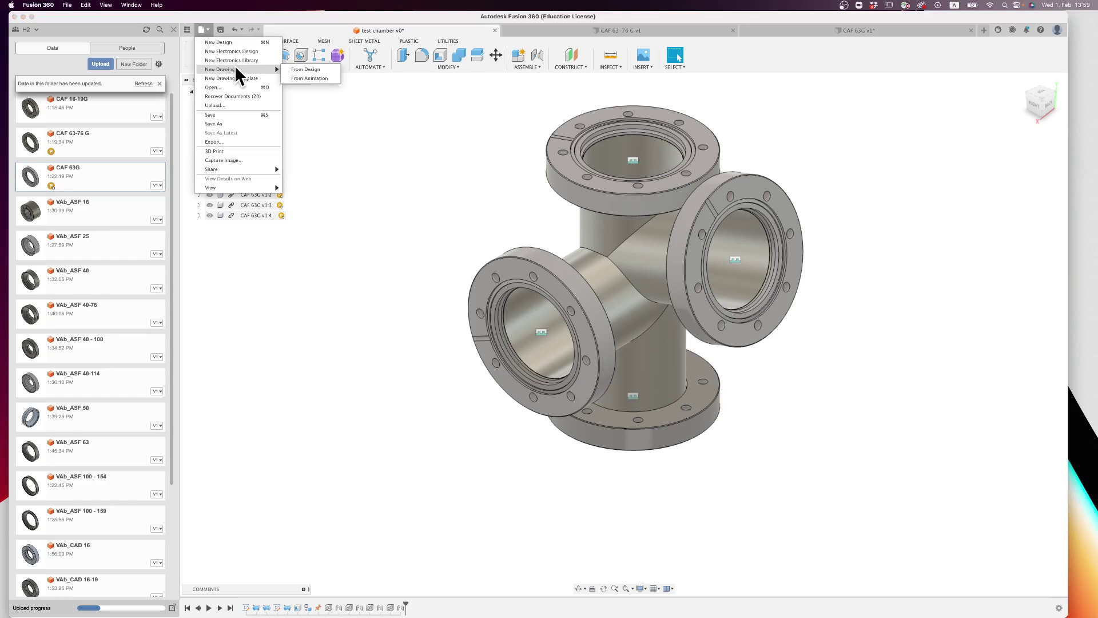
click(314, 70)
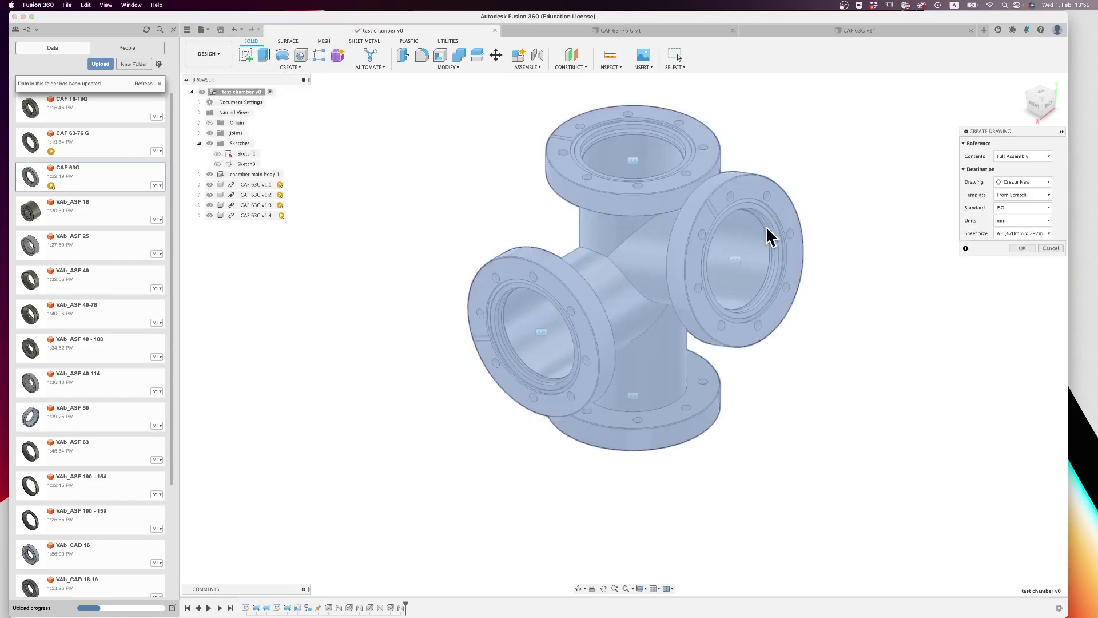
click(1029, 233)
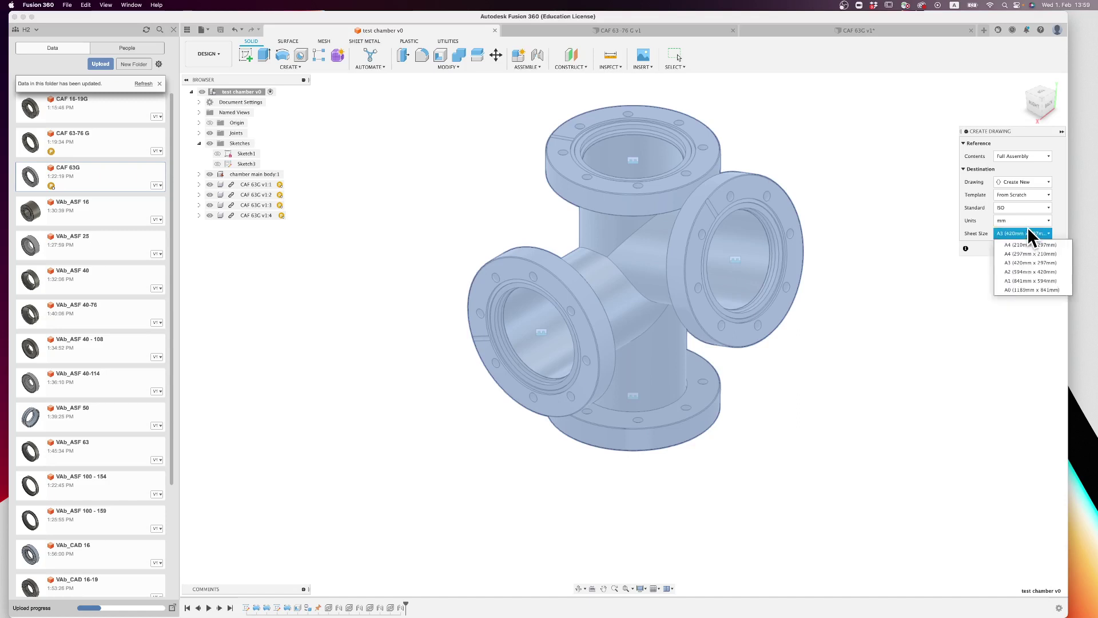
click(991, 247)
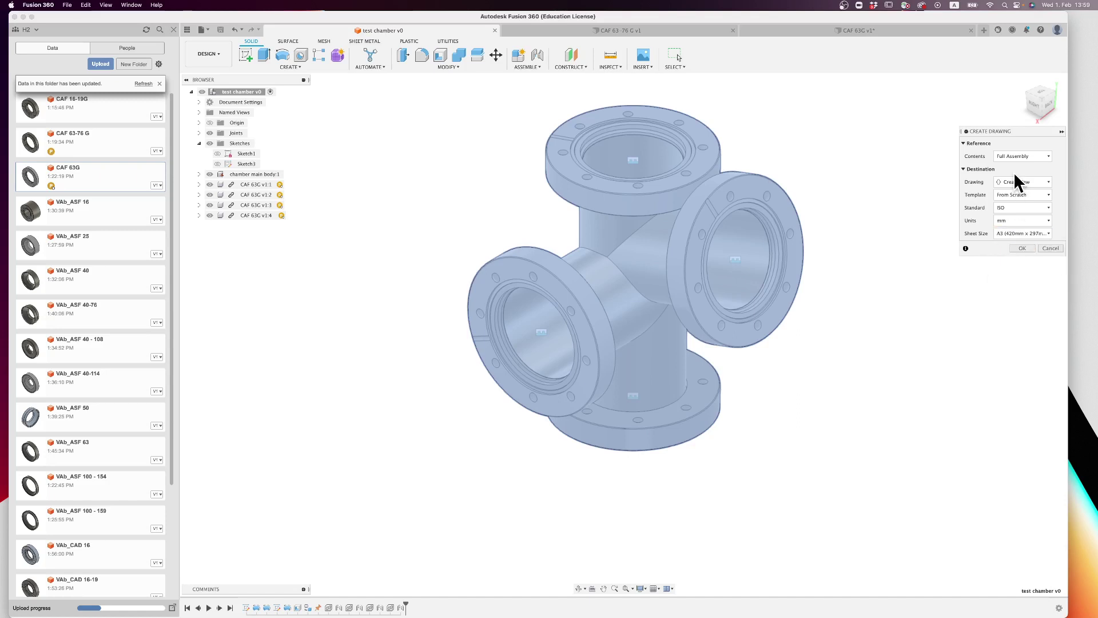
click(1021, 155)
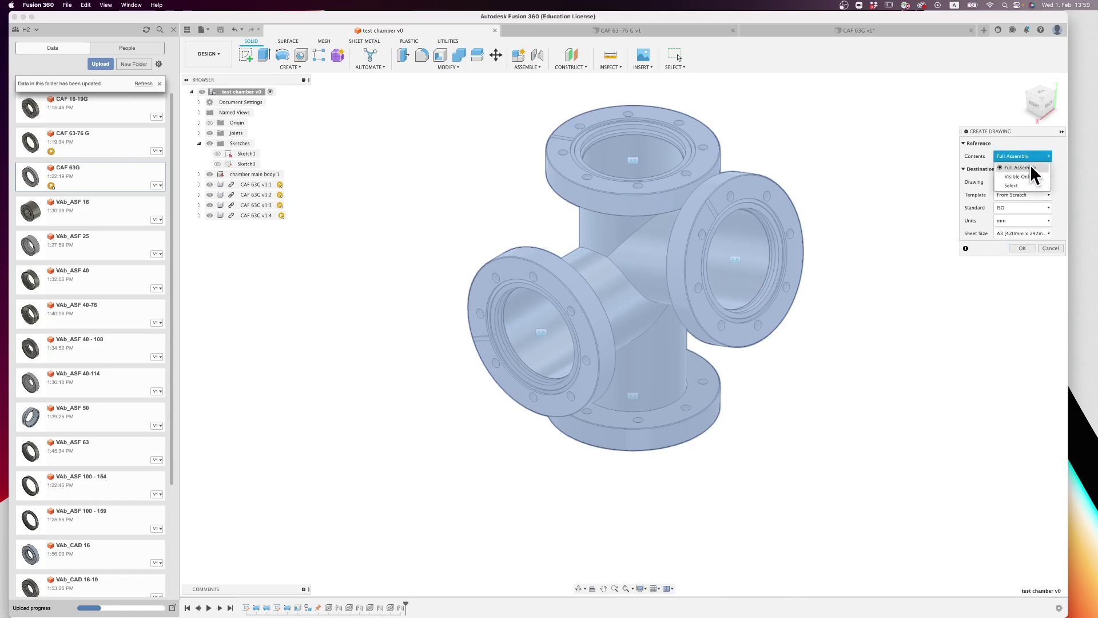
click(1037, 143)
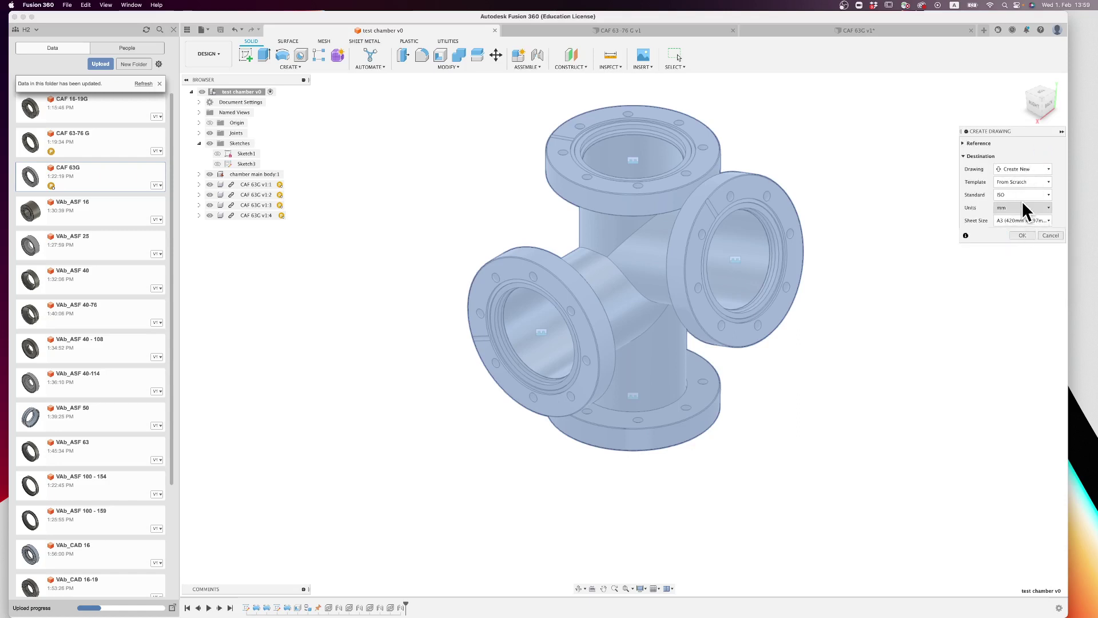
click(979, 143)
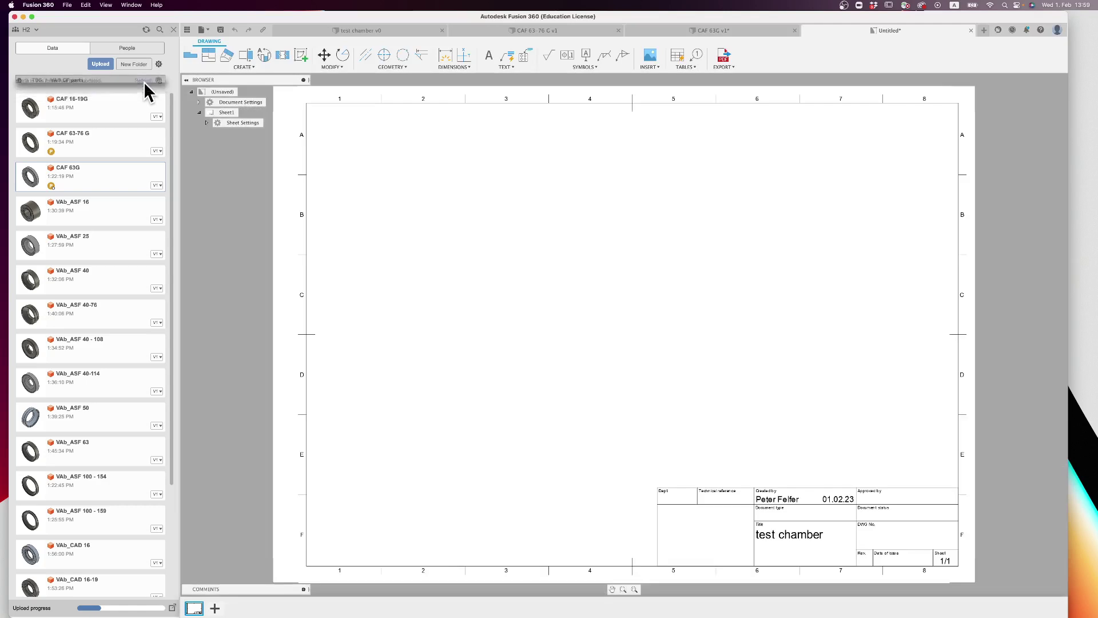
Step: Place the base view of the chamber in the sheet's upper-left area with the named view RIGHT at scale 1:2
click(143, 83)
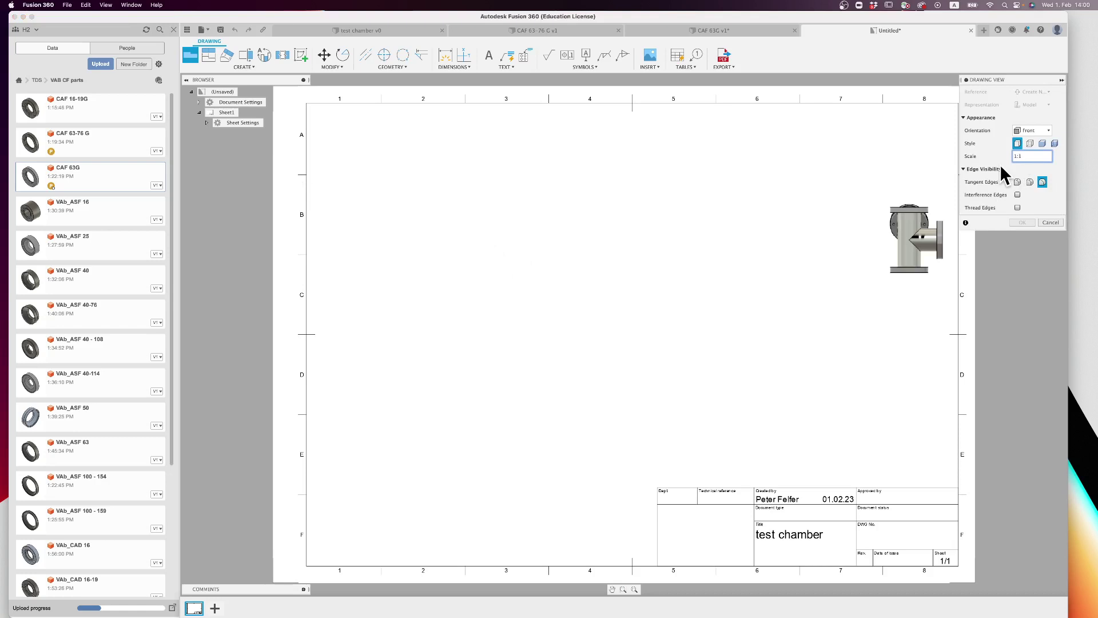
key(Return)
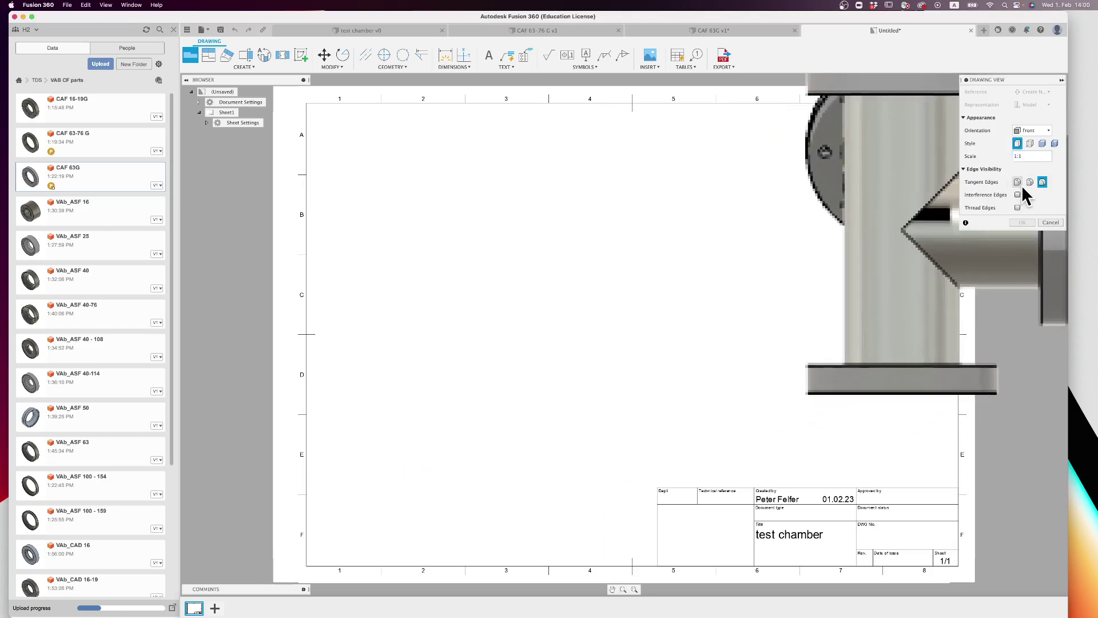
click(1037, 153)
key(Return)
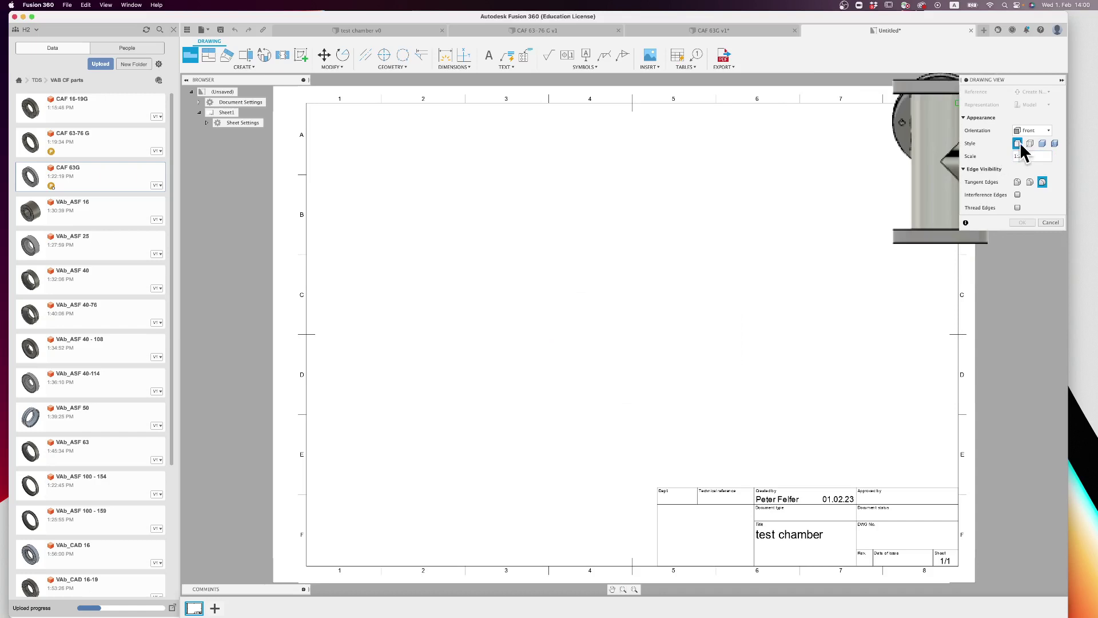
click(1037, 132)
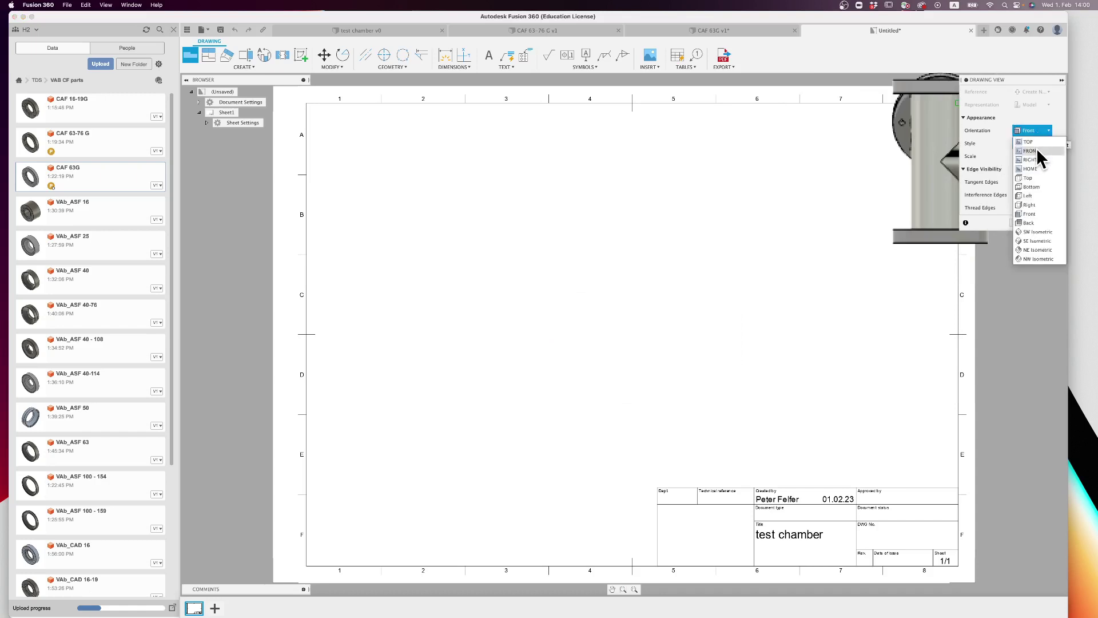
click(1039, 158)
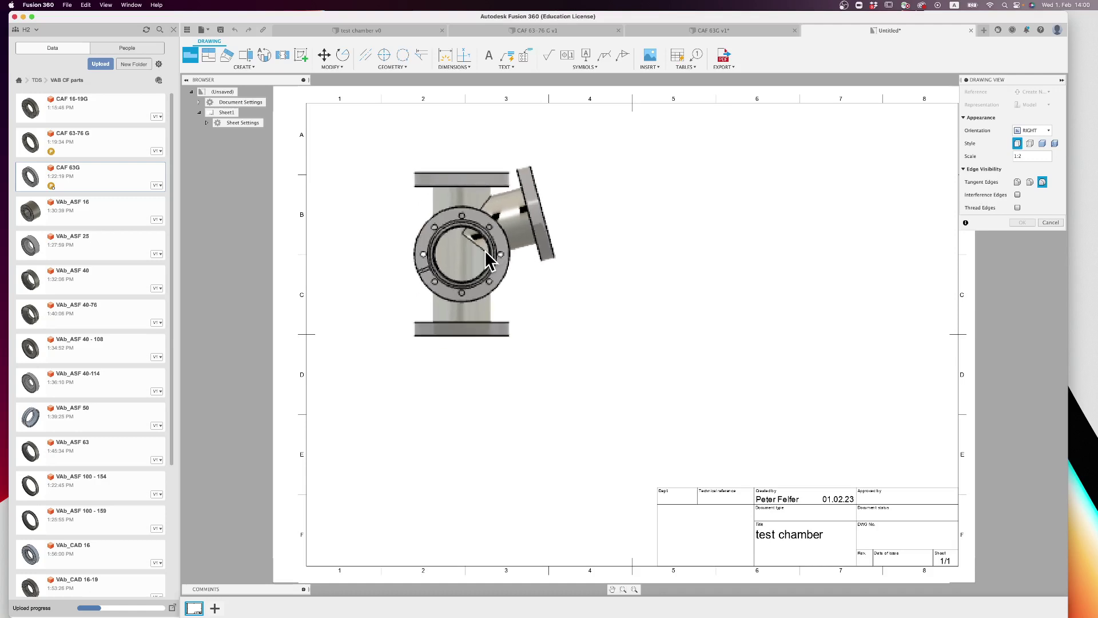
click(505, 264)
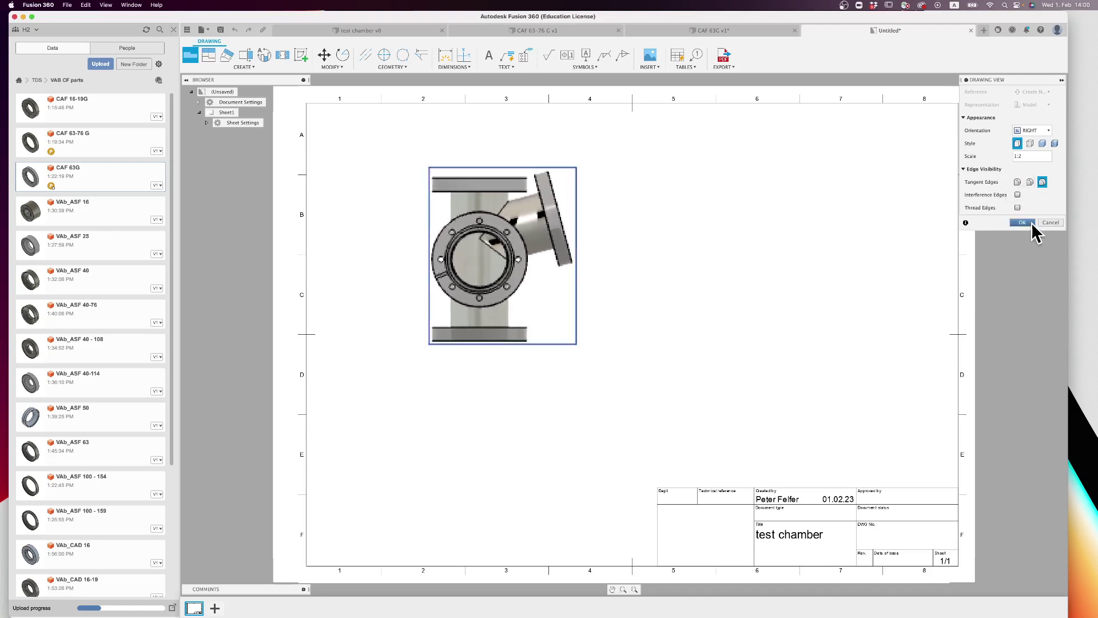
click(1028, 222)
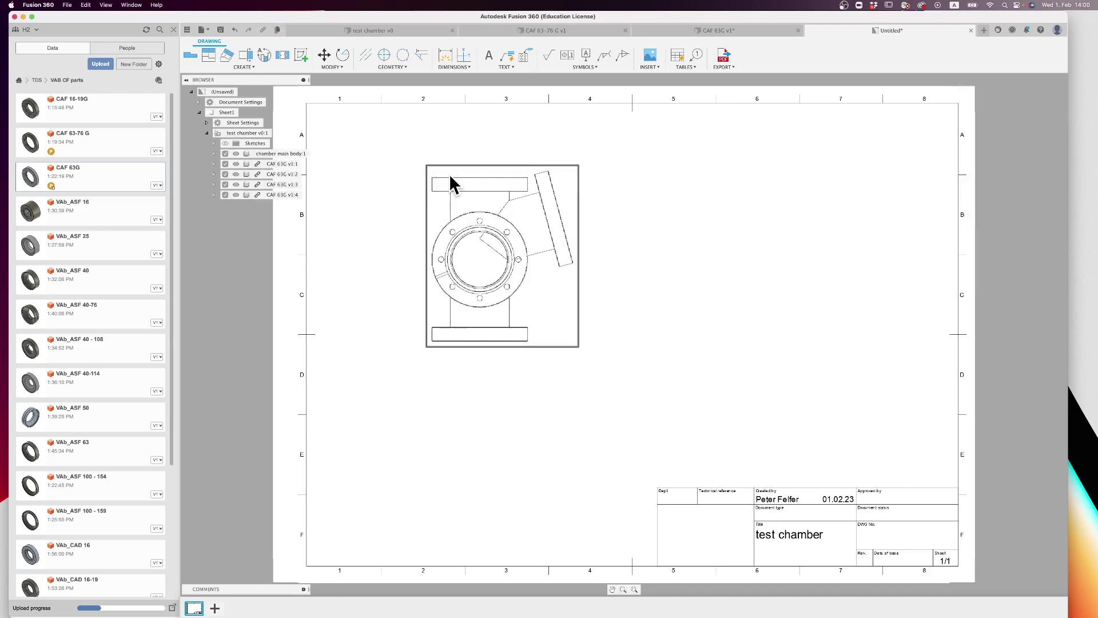
Step: Add a centerline along the vertical tube in the base view and extend it past both end flanges
key(F6)
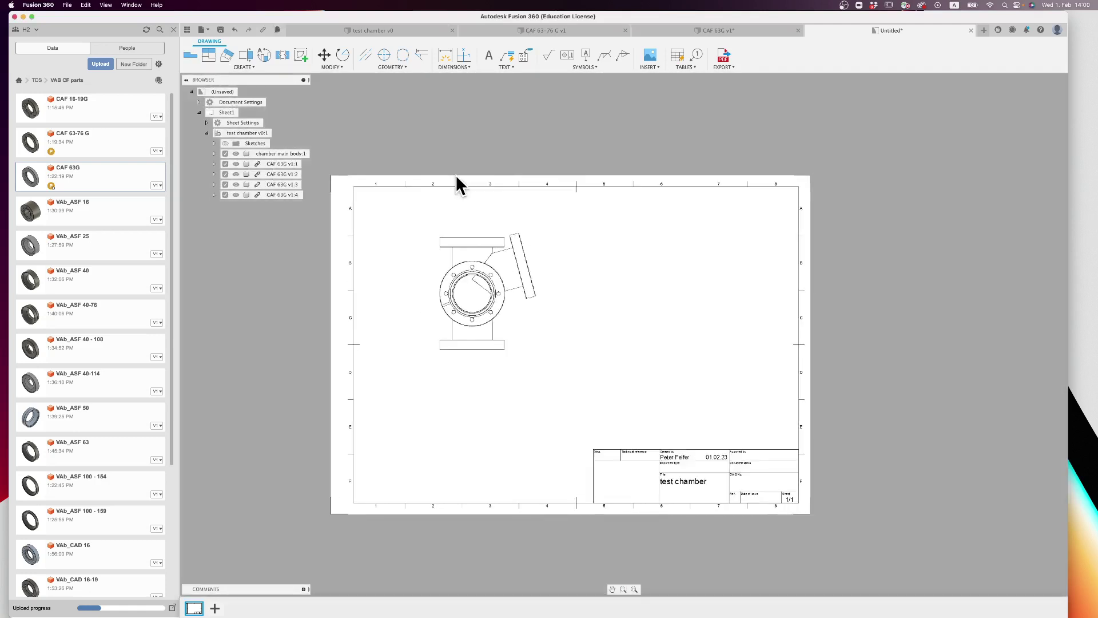
click(370, 54)
click(469, 266)
scroll(469, 266, up, 5)
scroll(464, 254, down, 6)
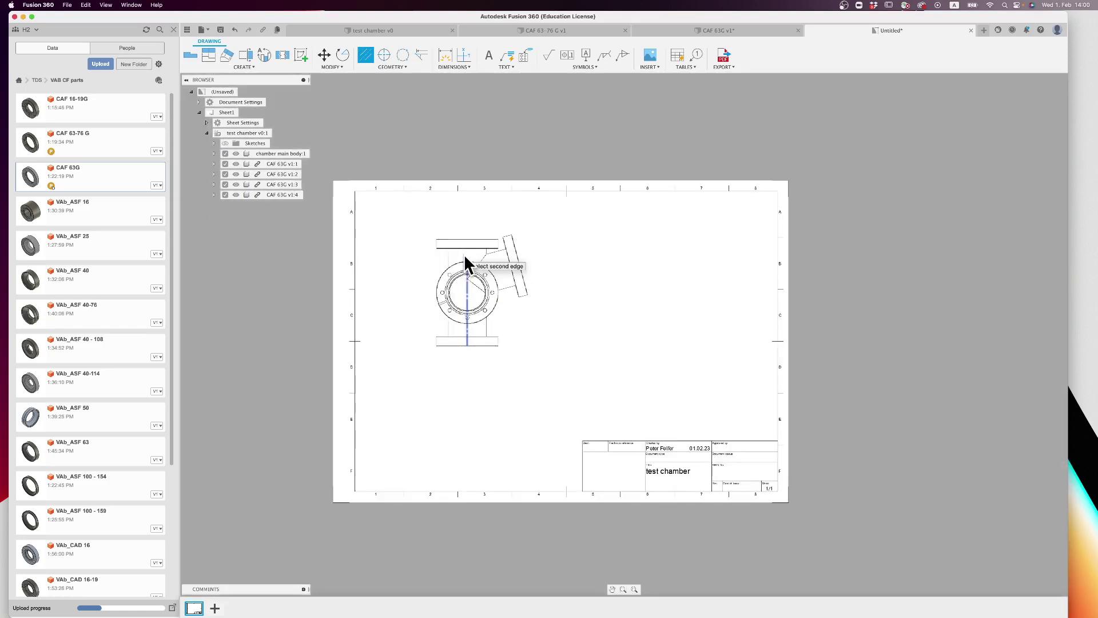
scroll(460, 189, up, 3)
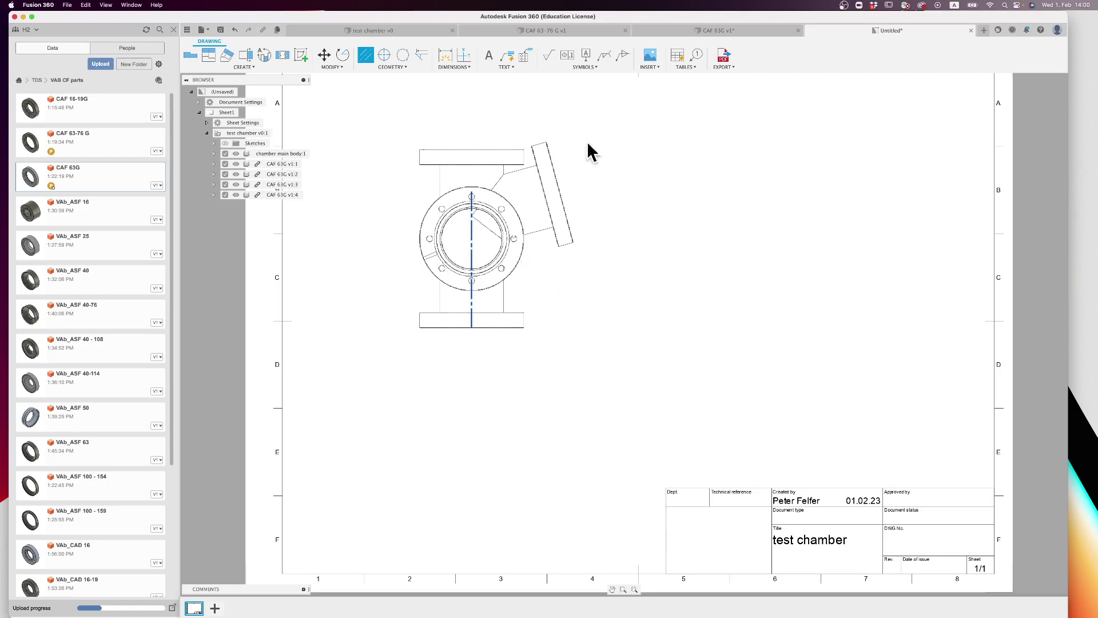
key(Escape)
click(471, 245)
drag(470, 193, 471, 131)
drag(472, 325, 470, 335)
click(541, 353)
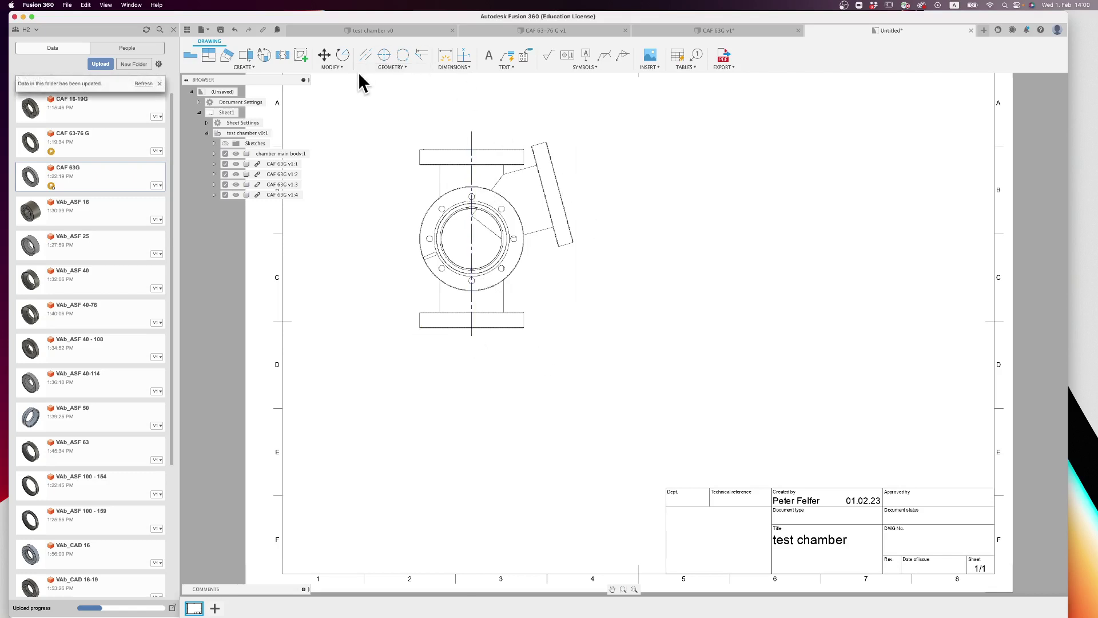
Step: Add a centerline along the angled tube in the base view, extending it past its flange and across the vertical tube's axis
click(364, 56)
click(537, 229)
key(Escape)
drag(498, 206, 465, 216)
drag(558, 190, 579, 189)
key(Escape)
Step: Create a projected view of the chamber to the right of the base view on the sheet
click(211, 58)
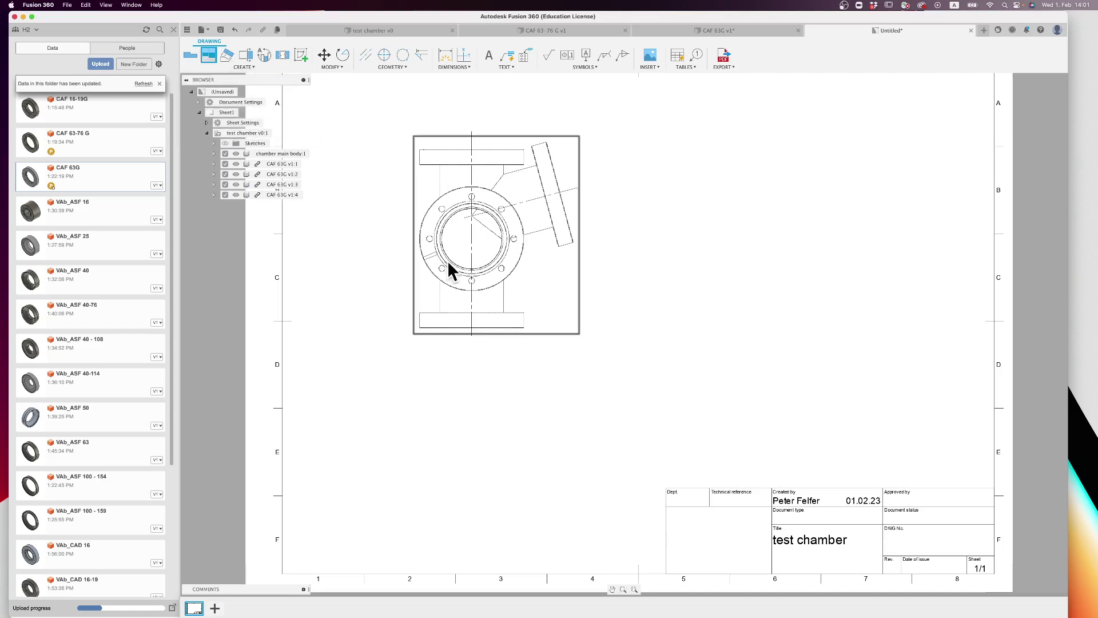
click(448, 265)
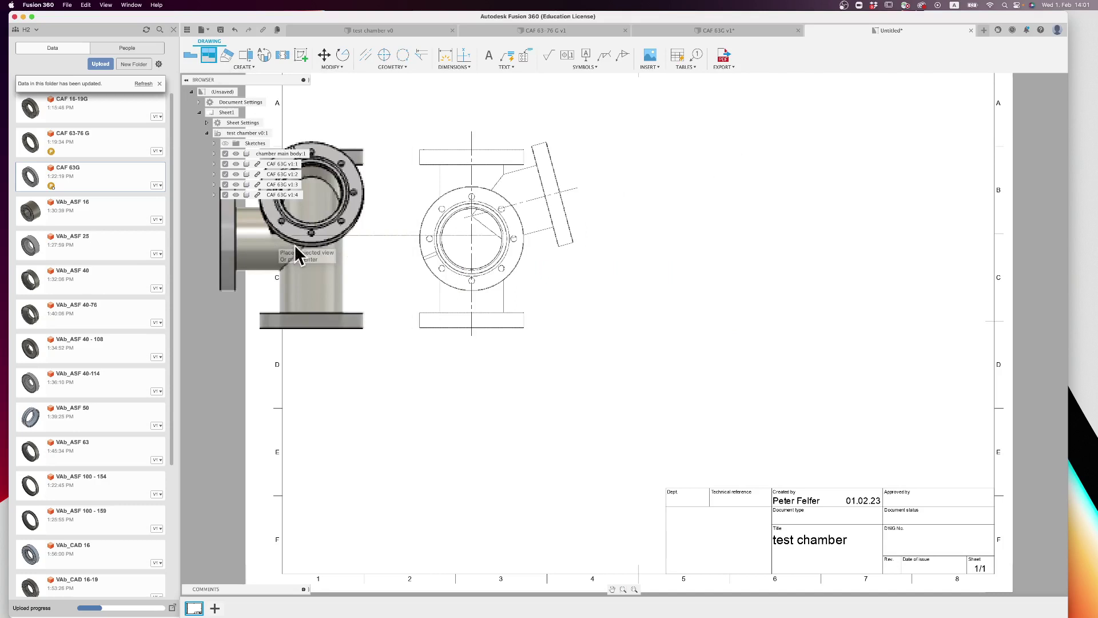
click(722, 274)
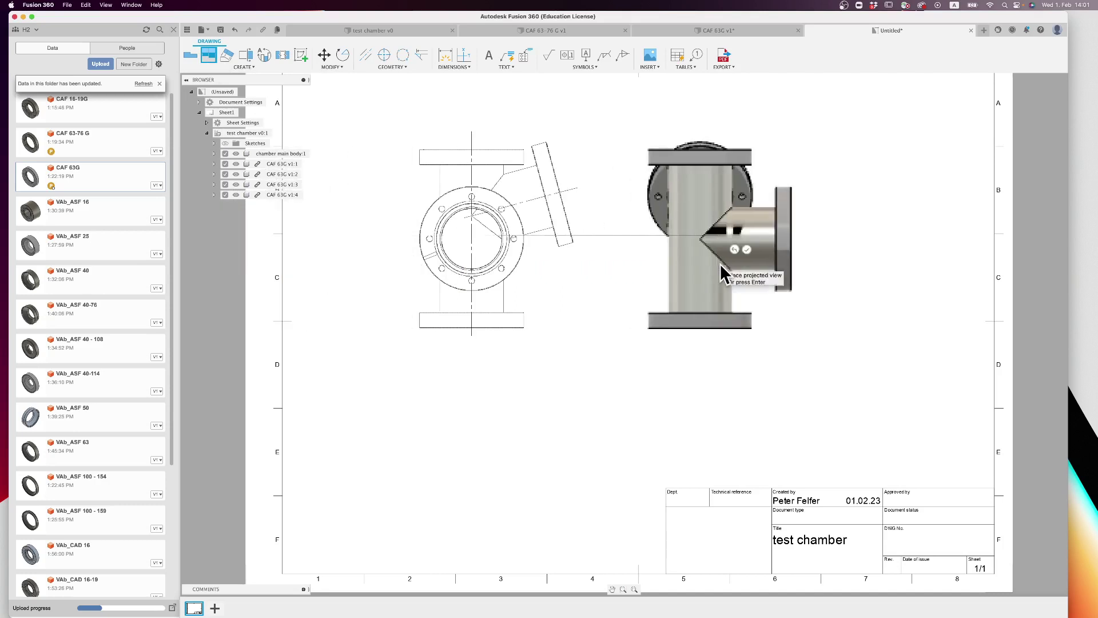
click(746, 250)
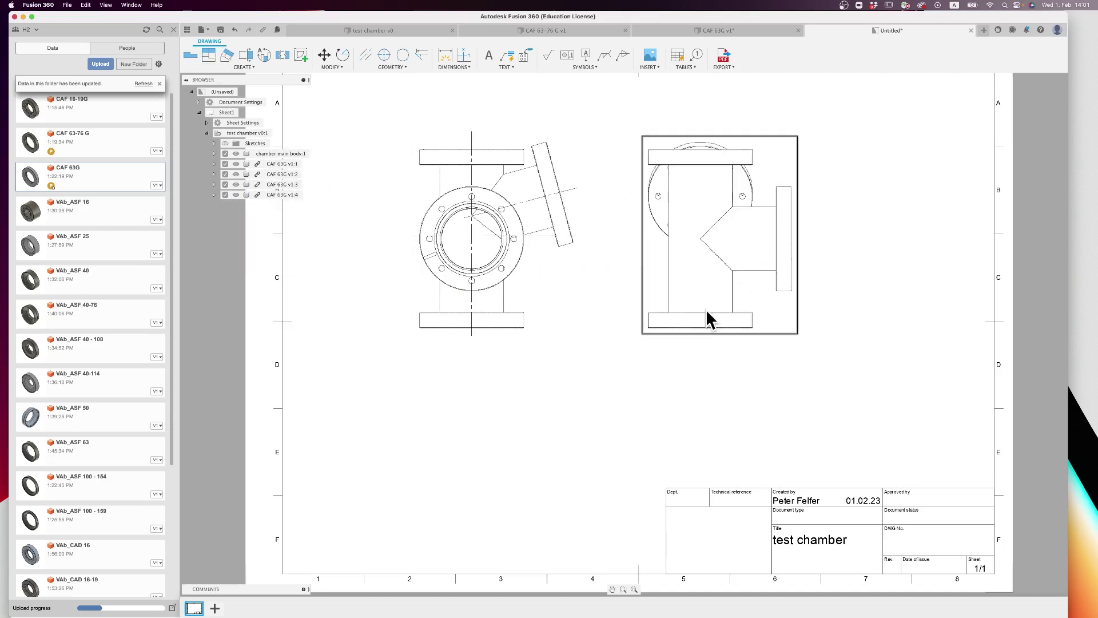
Step: Add centerlines to the vertical tube and the horizontal side tube in the projected view
click(370, 56)
click(668, 293)
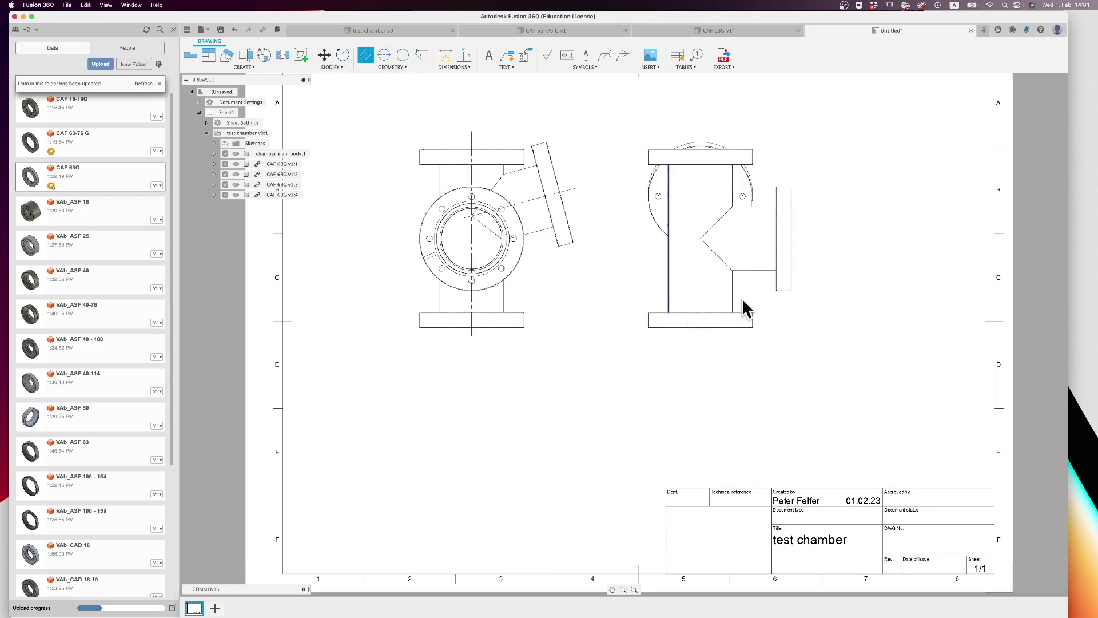
click(733, 296)
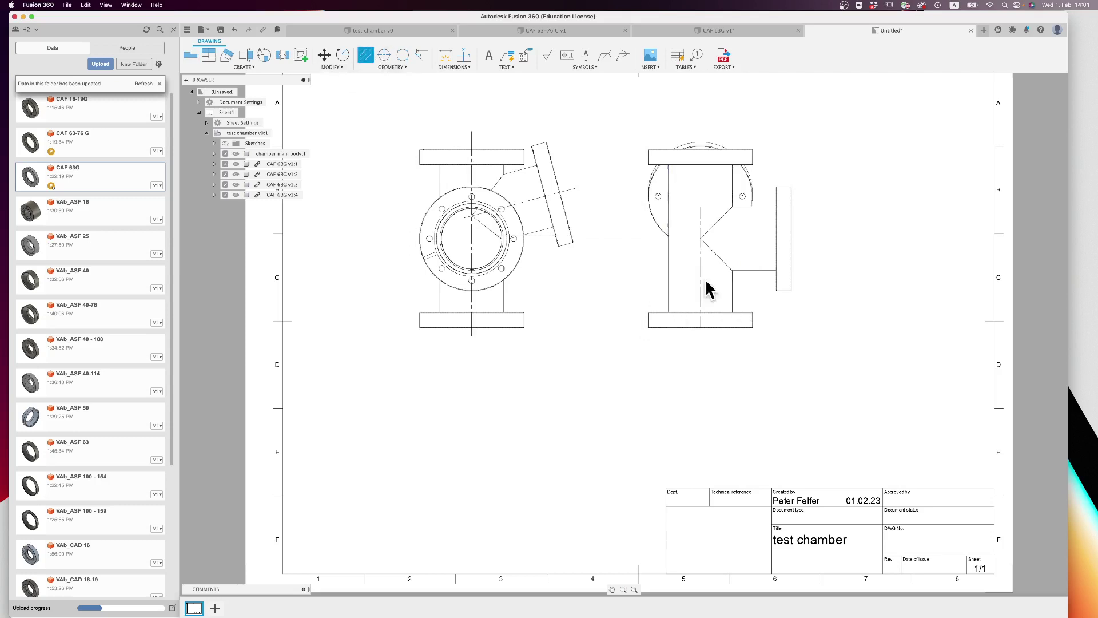
click(764, 207)
click(758, 269)
key(Escape)
Step: Extend the projected view's vertical centerline past both end flanges and its horizontal centerline past the side flange and the vertical axis
click(701, 226)
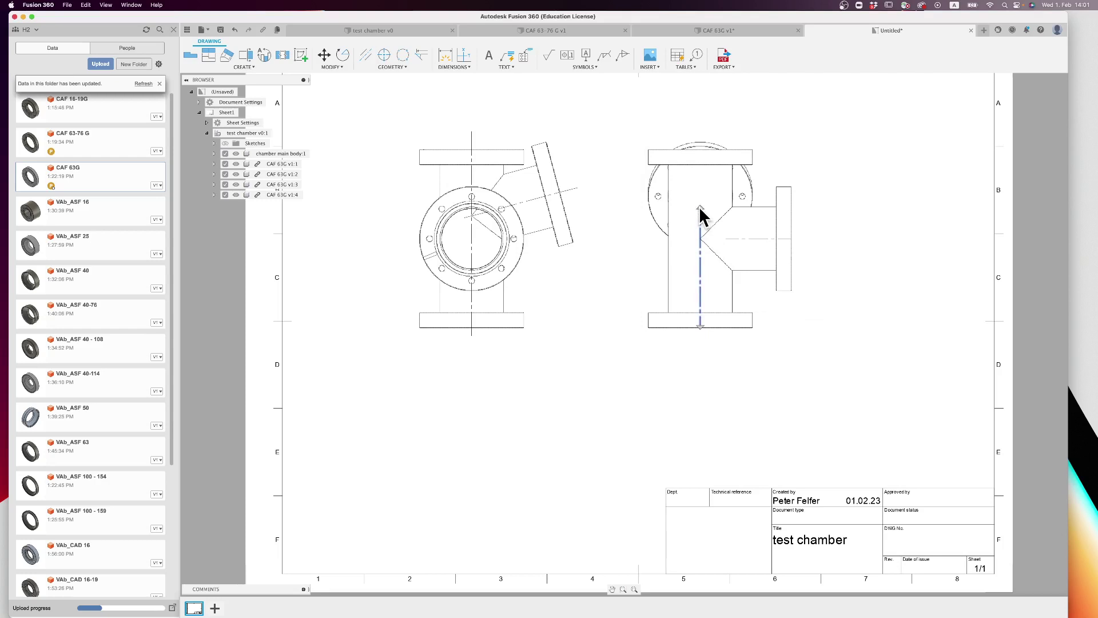
drag(700, 209, 700, 128)
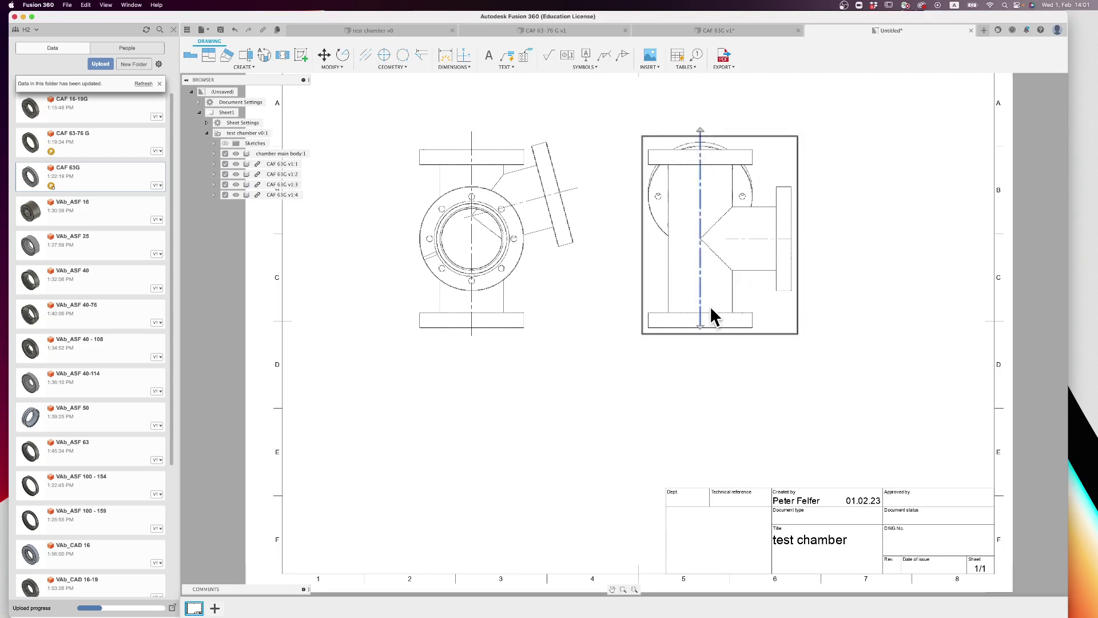
drag(699, 327, 699, 336)
key(Escape)
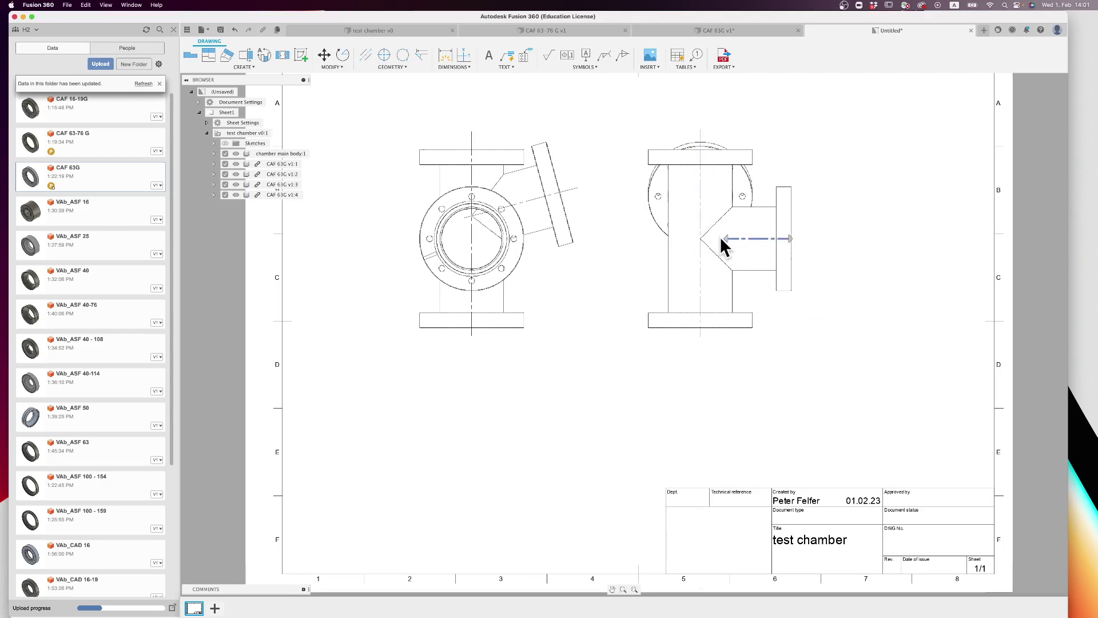
drag(723, 238, 688, 238)
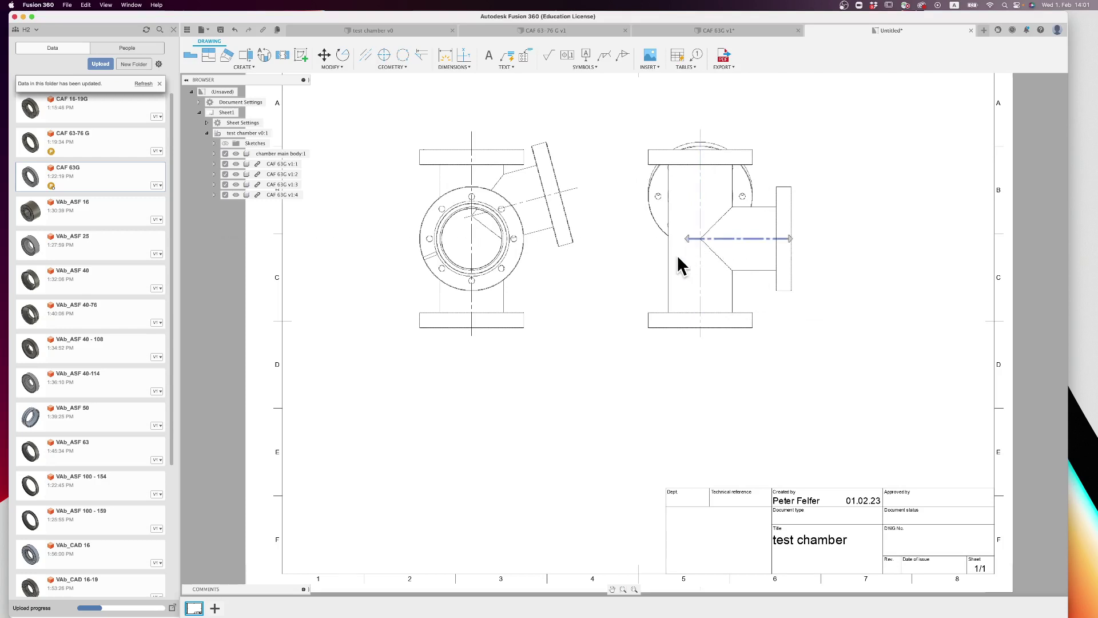
click(787, 238)
drag(817, 245, 817, 246)
key(Escape)
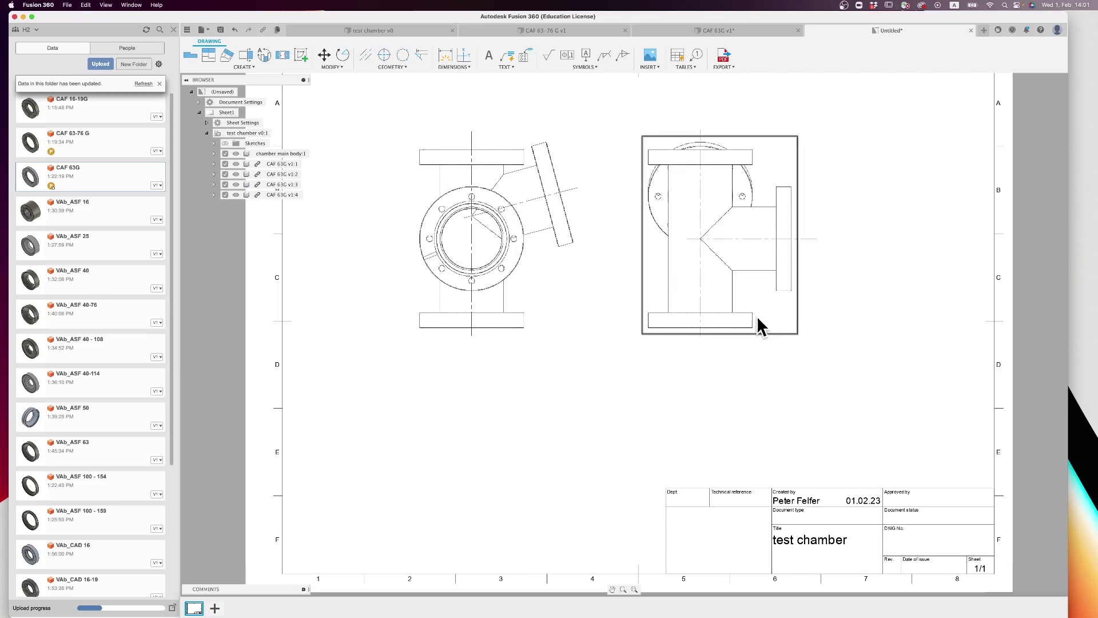
Step: Insert a first-level parts list directly above the title block and move balloon 1 with its leader higher on the main body's tube
click(677, 56)
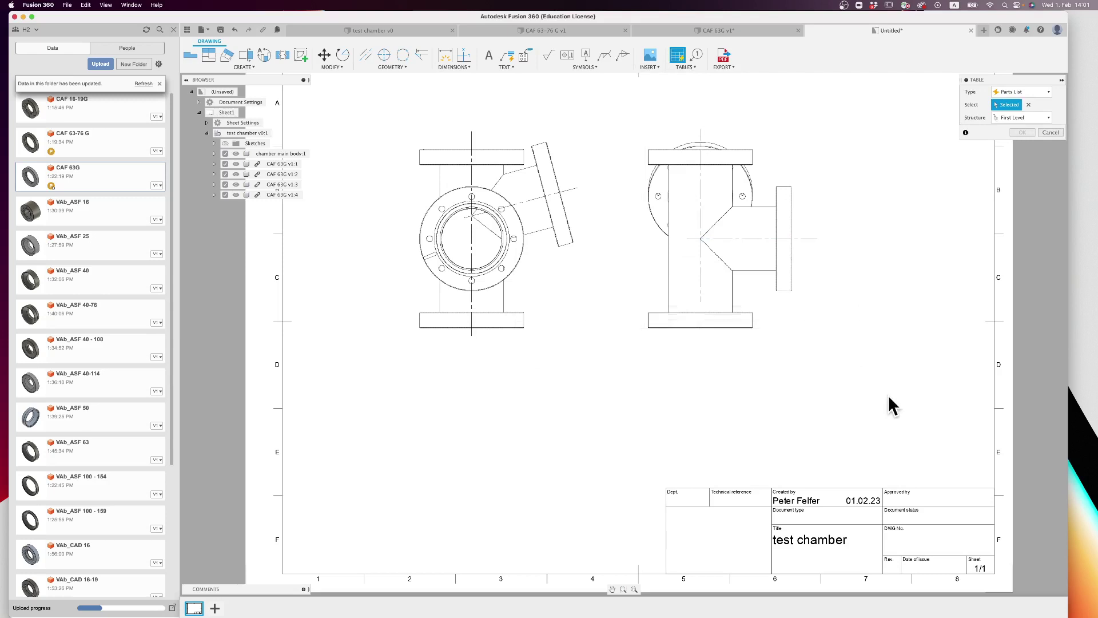
click(993, 485)
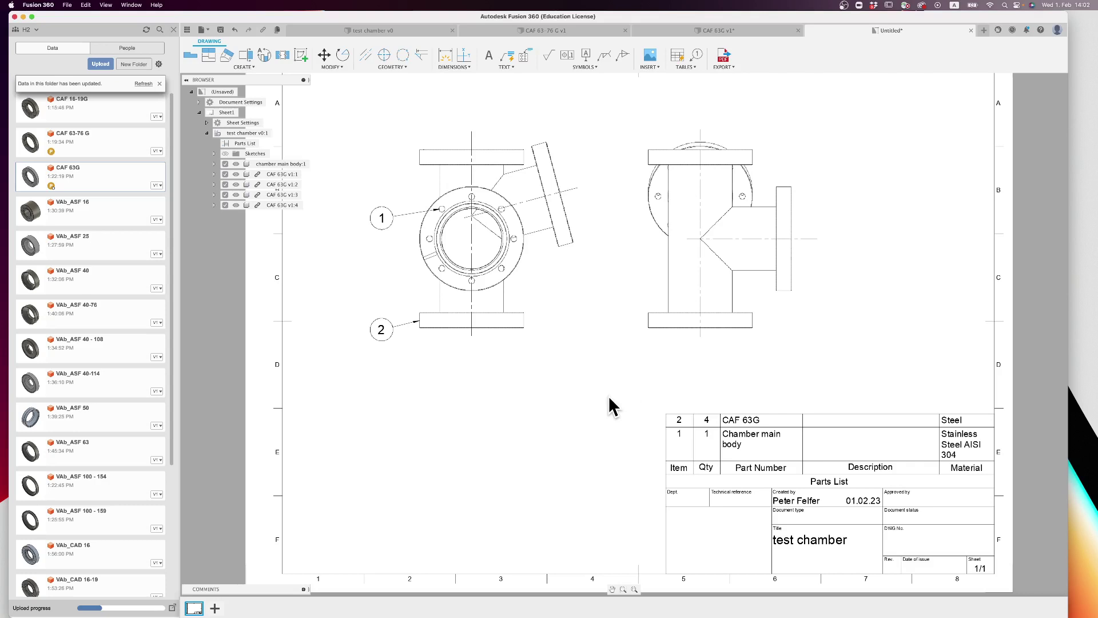
click(382, 226)
drag(439, 209, 441, 181)
drag(390, 221, 369, 166)
click(352, 224)
Step: Dimension the chamber's overall height between the two end flanges' outer faces, placing it beside balloon 1 in the base view
key(d)
scroll(498, 362, up, 3)
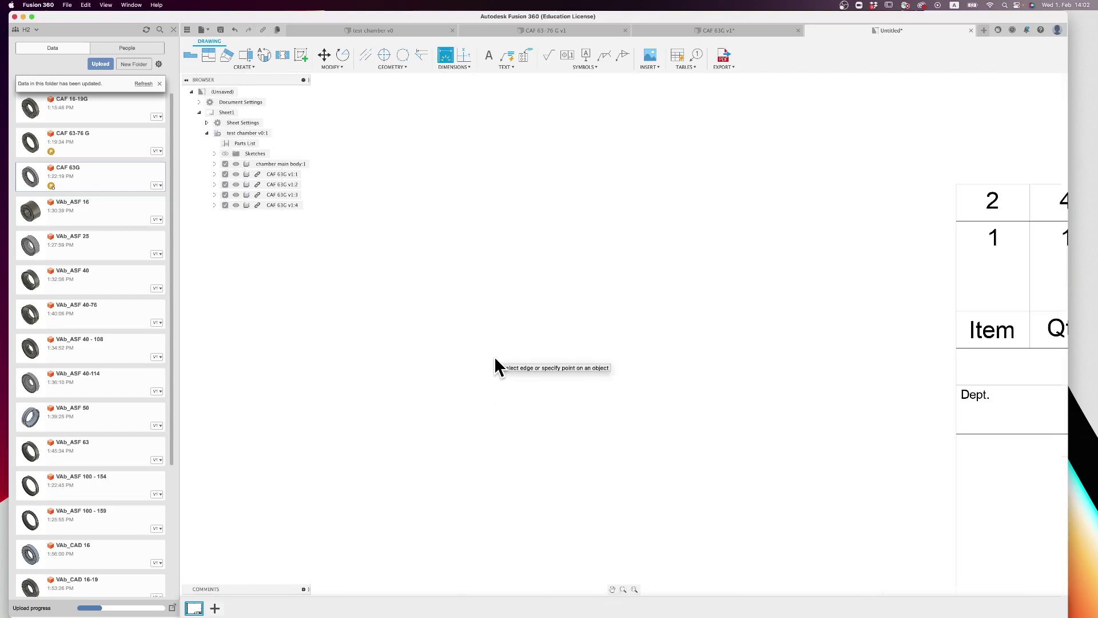
scroll(515, 412, down, 5)
scroll(506, 362, up, 5)
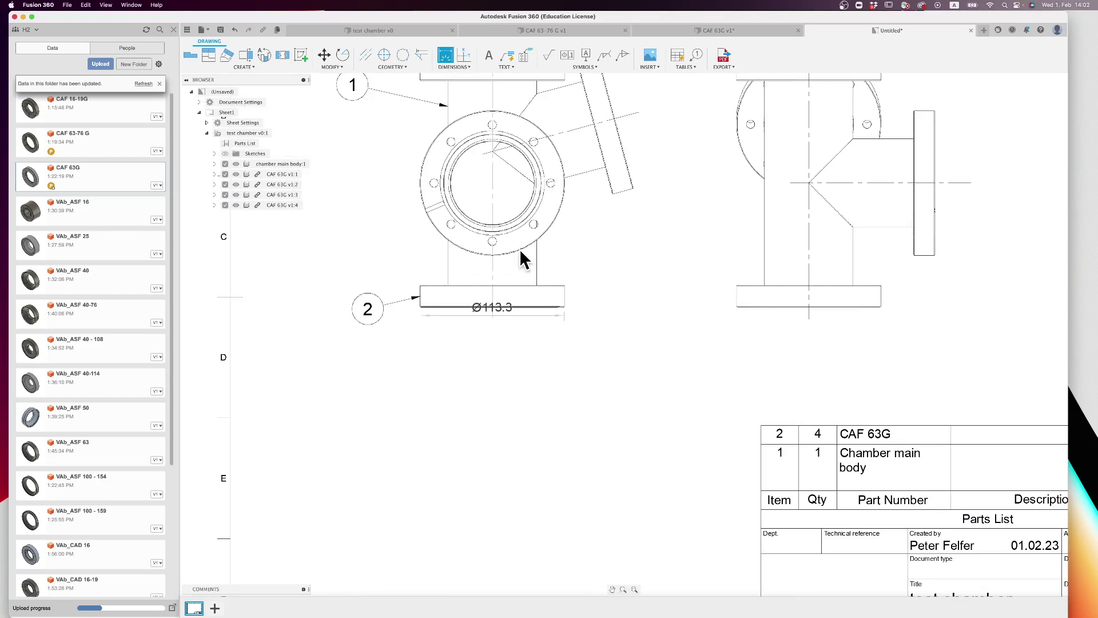
scroll(449, 302, up, 2)
scroll(471, 233, down, 2)
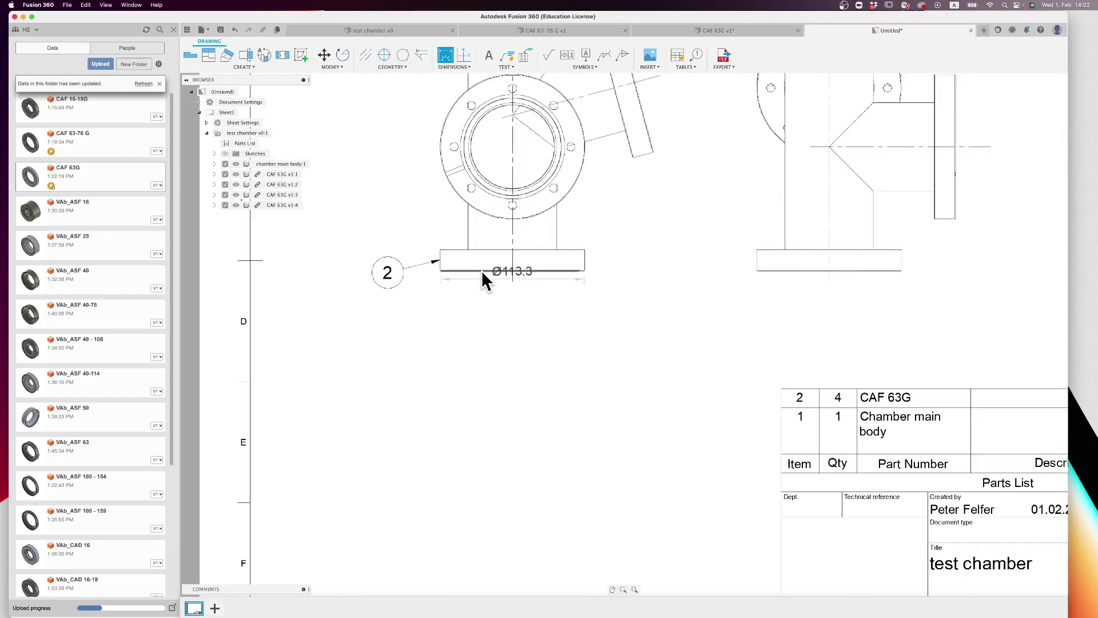
scroll(474, 343, down, 3)
click(464, 252)
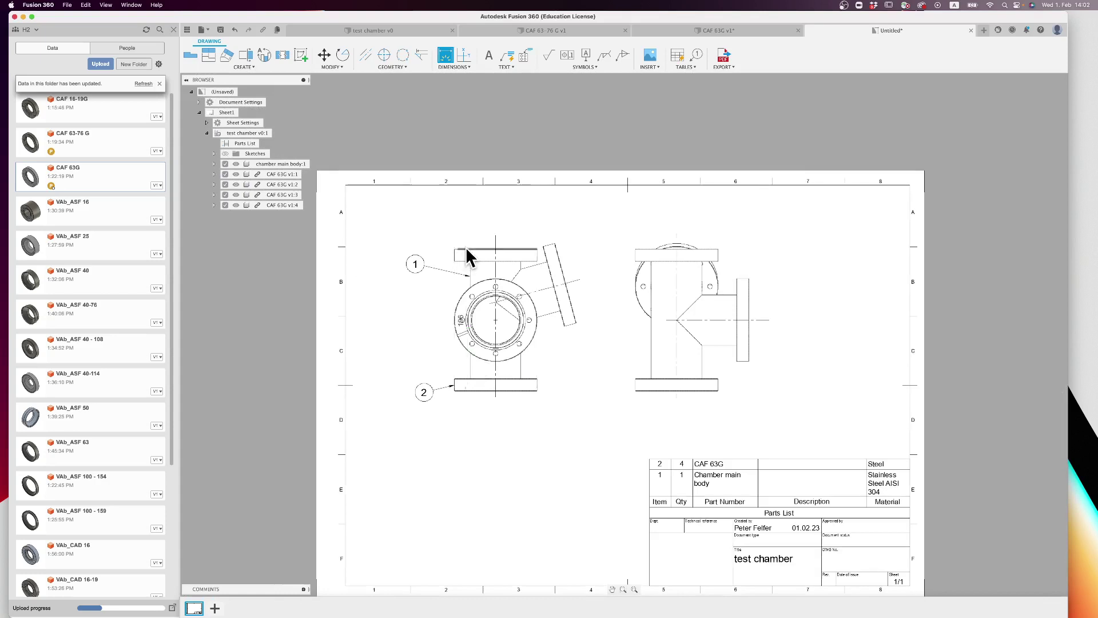
click(376, 255)
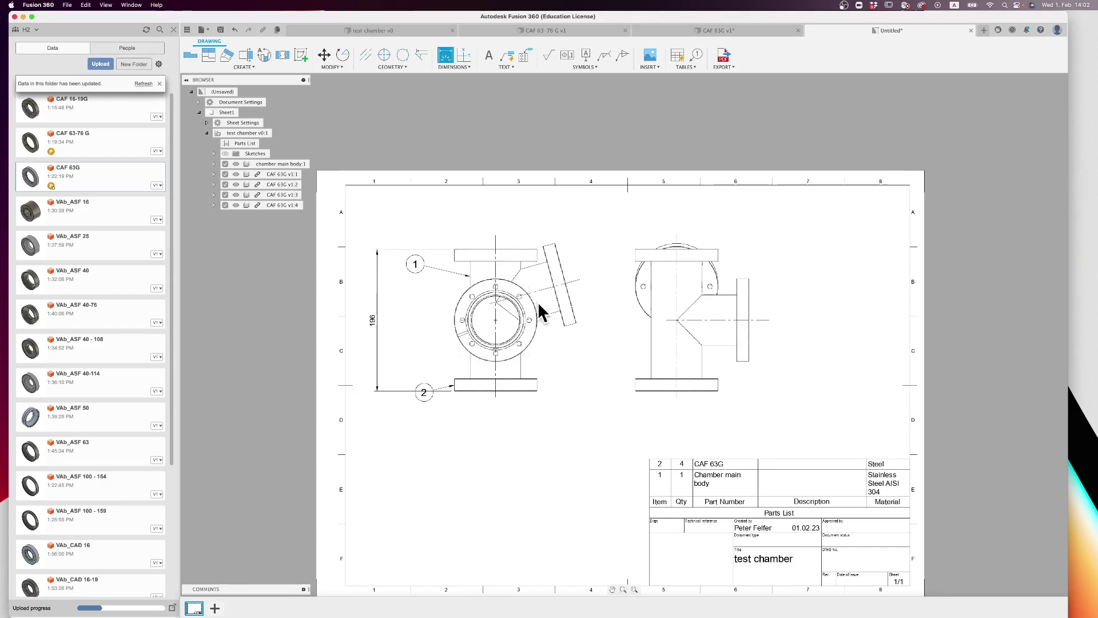
Step: Dimension the distance from the vertical axis to the side flange's outer face, placed below the projected view
click(676, 342)
scroll(750, 342, up, 5)
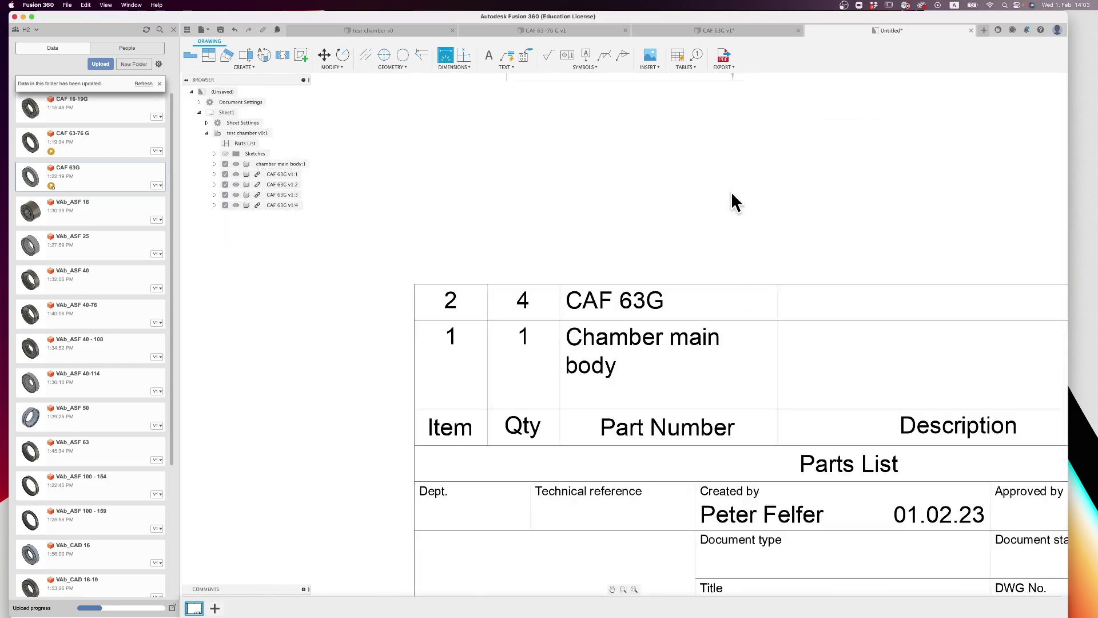
scroll(721, 280, down, 5)
scroll(729, 112, up, 4)
click(733, 162)
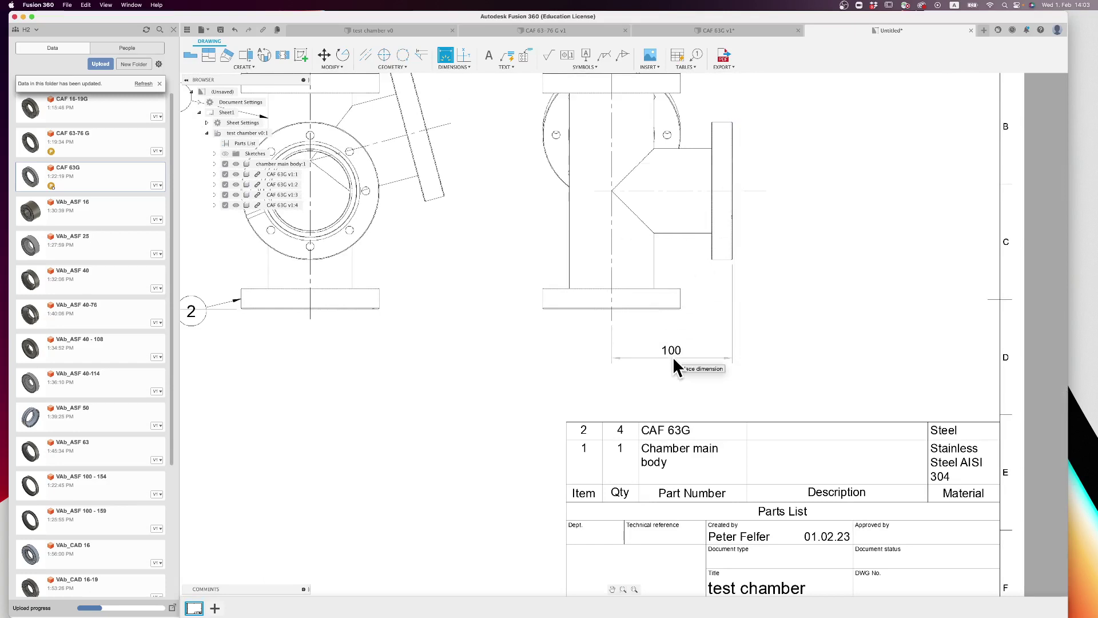
click(671, 334)
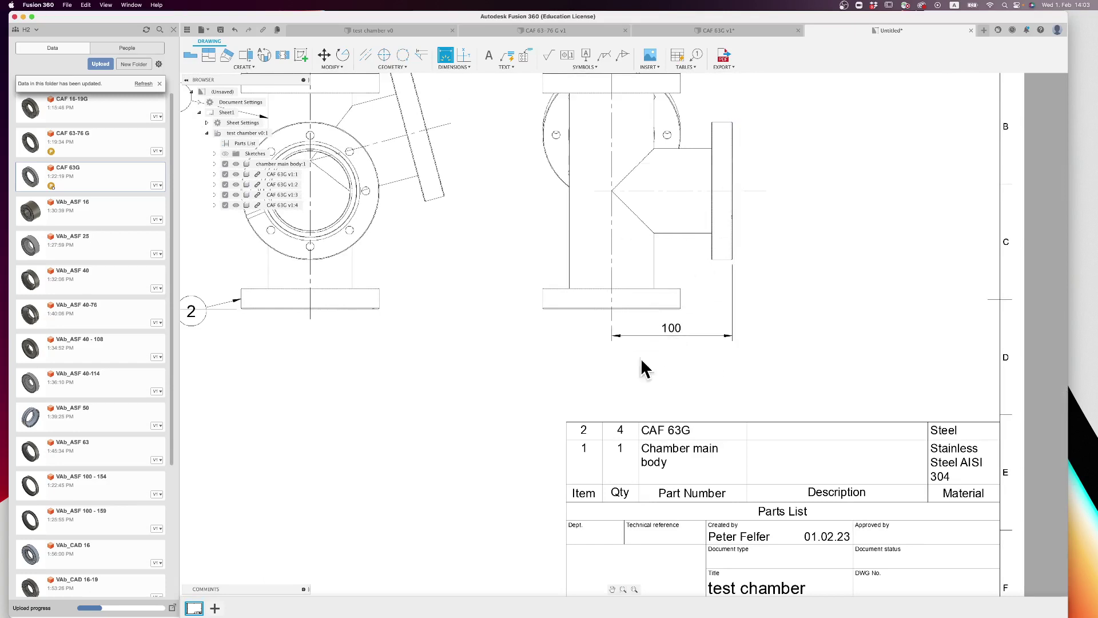
Step: Dimension the angle between the vertical axis and the inclined tube's axis, placed above the base view
scroll(492, 399, down, 5)
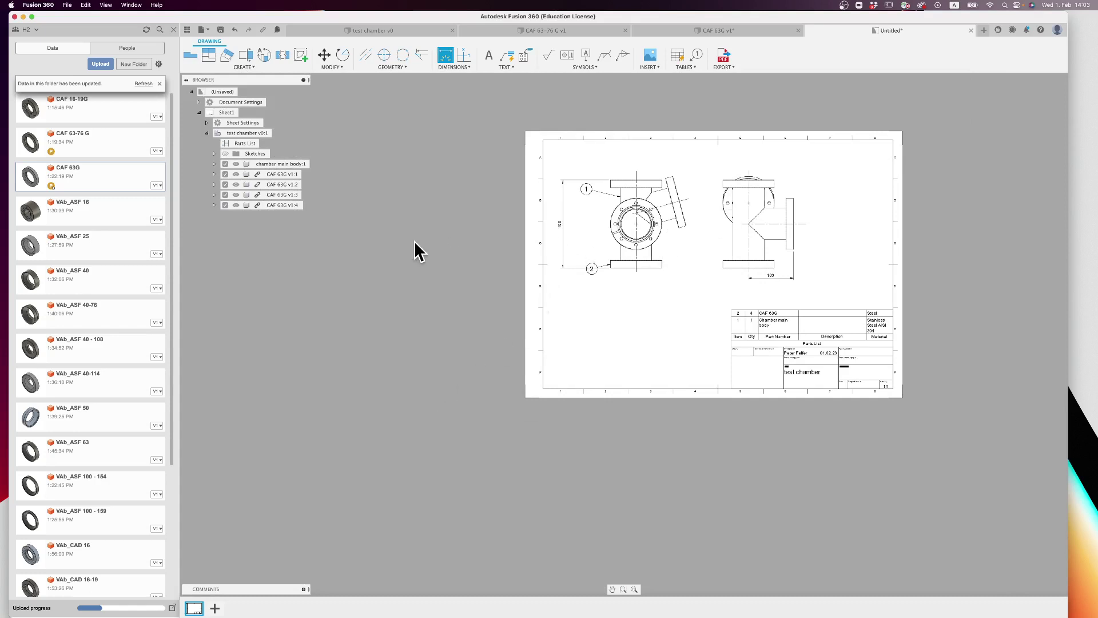
key(super+s)
scroll(719, 140, up, 3)
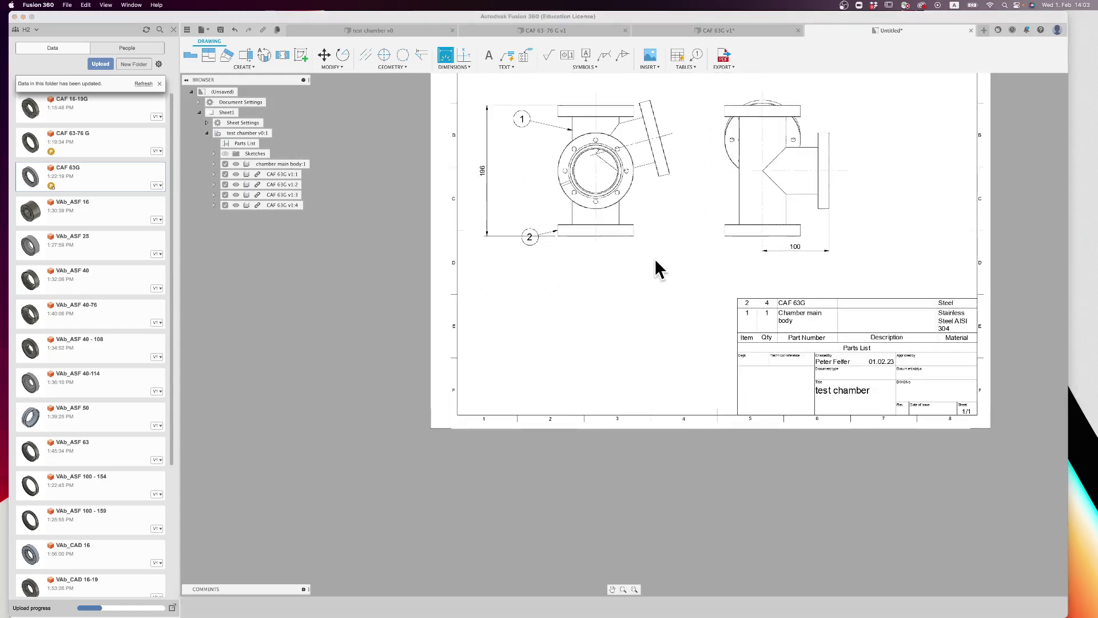
scroll(641, 371, down, 2)
scroll(681, 109, up, 1)
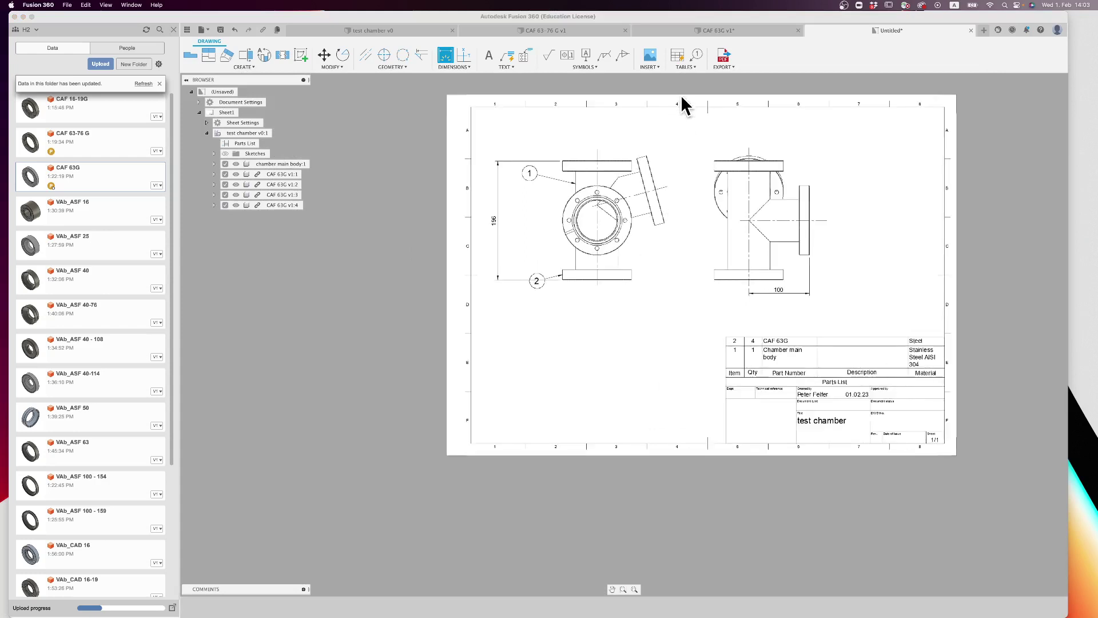
click(596, 212)
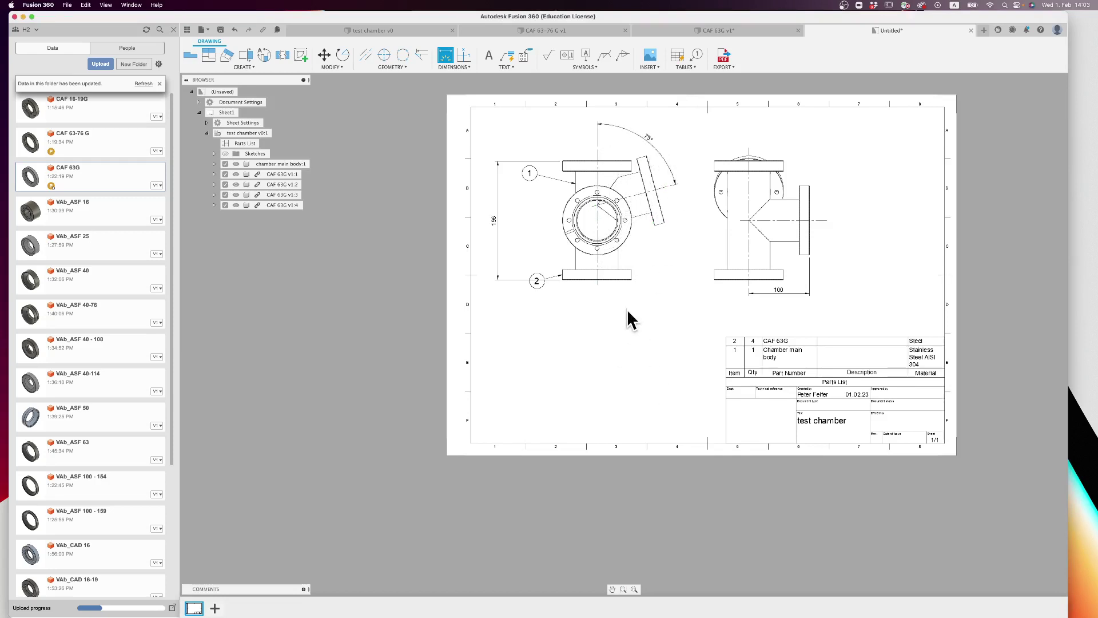
Step: Dimension the height of the inclined tube's axis intersection above the lower flange's outer face in the base view
click(599, 207)
click(616, 277)
click(681, 270)
Step: Dimension the inclined flange face's distance from the axis intersection and the vertical tube's width in the base view
click(591, 269)
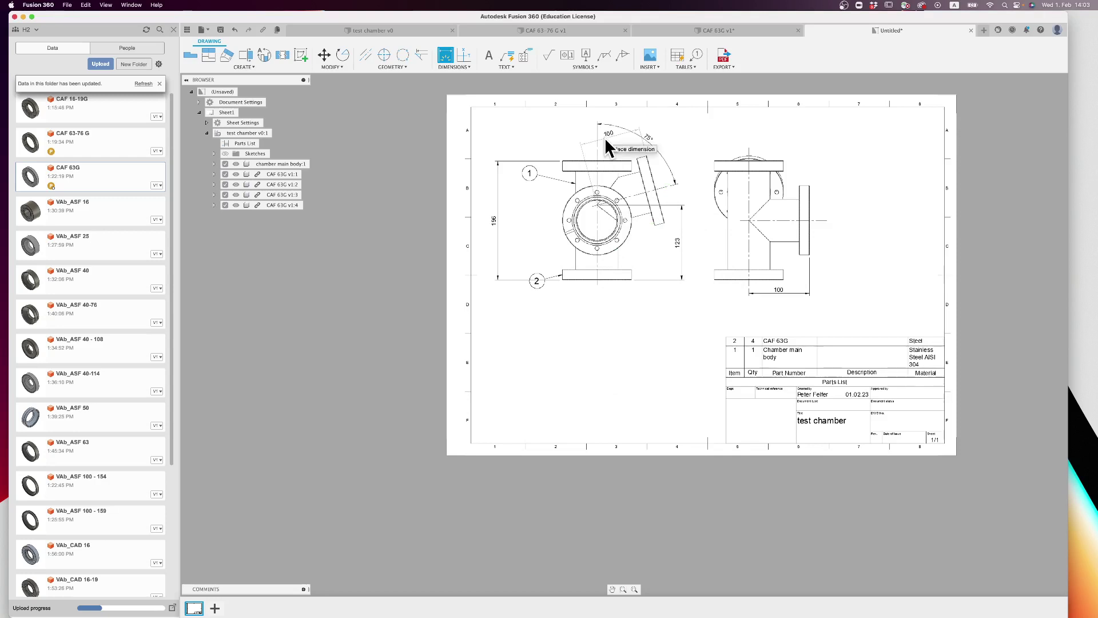
click(605, 138)
click(577, 258)
click(618, 260)
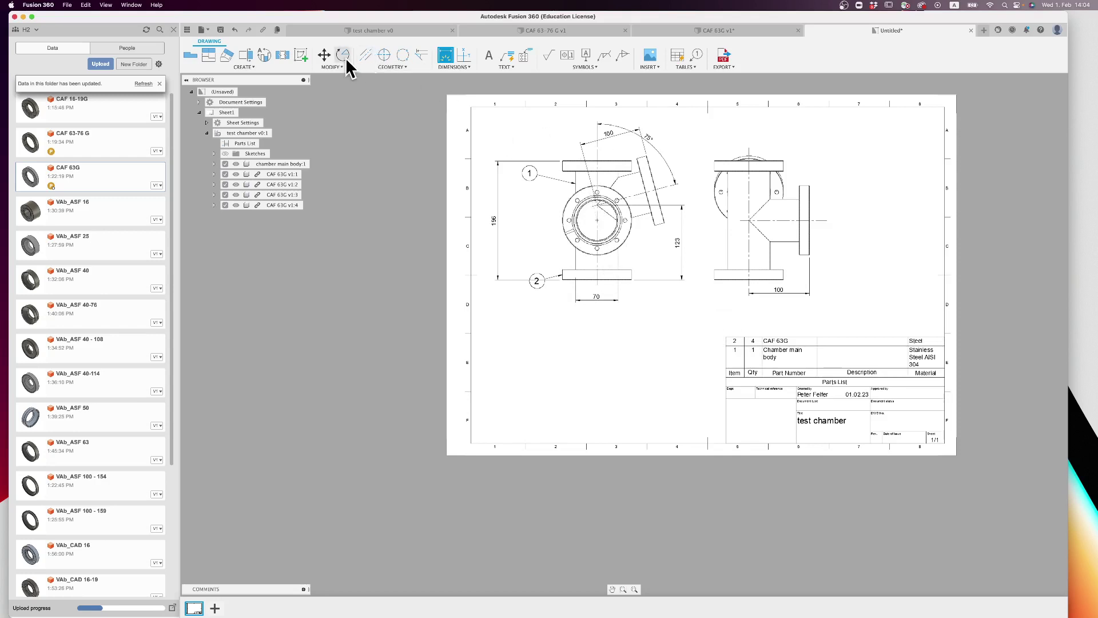
click(250, 54)
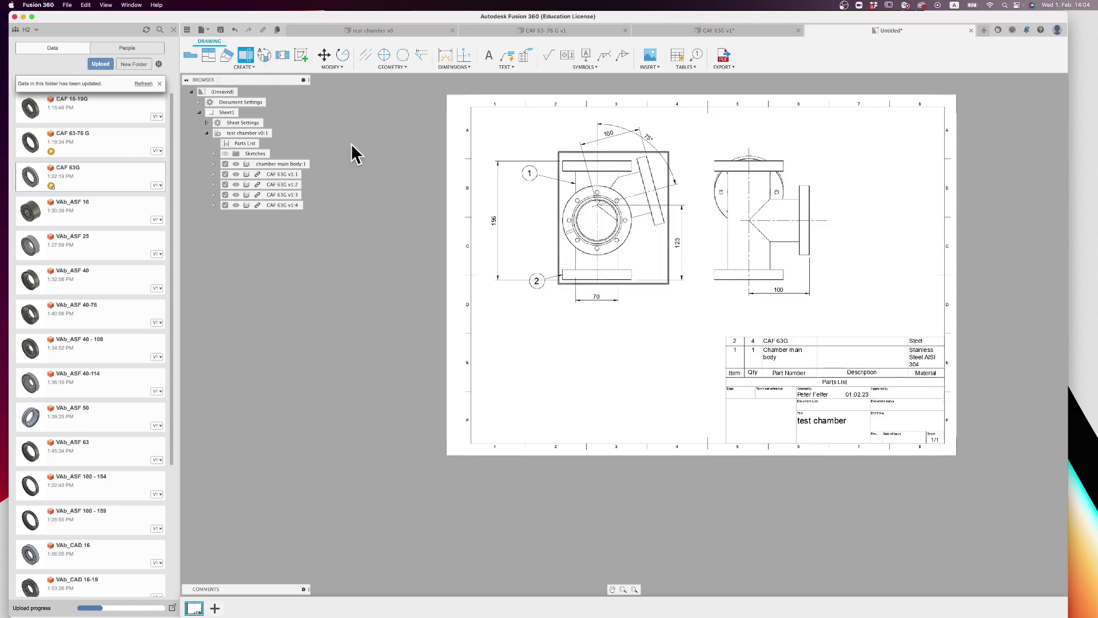
click(574, 175)
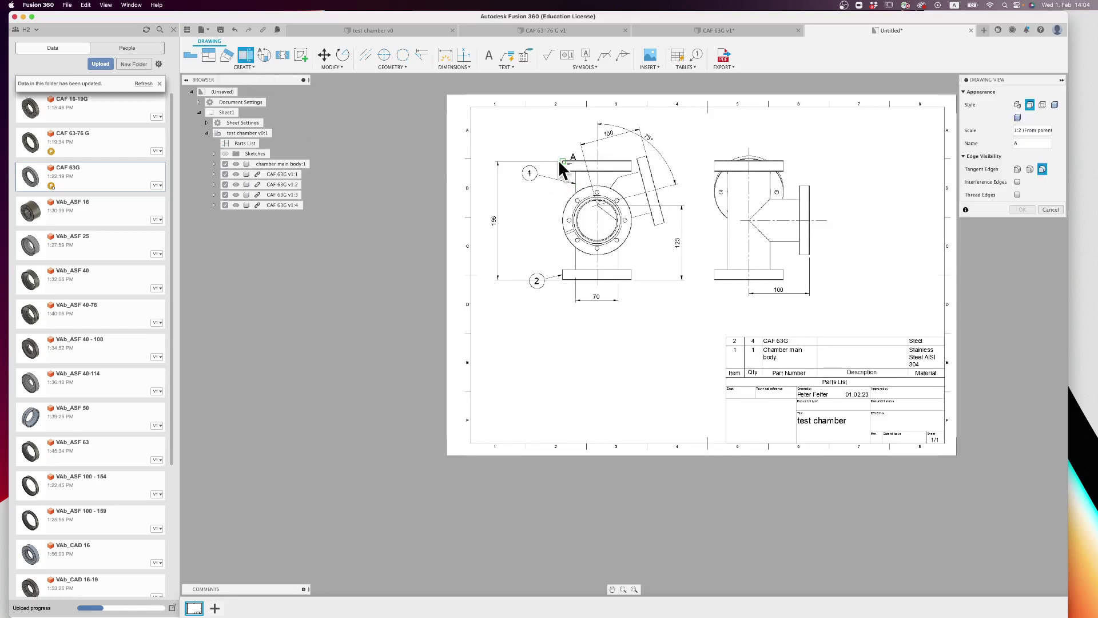
click(551, 160)
click(631, 163)
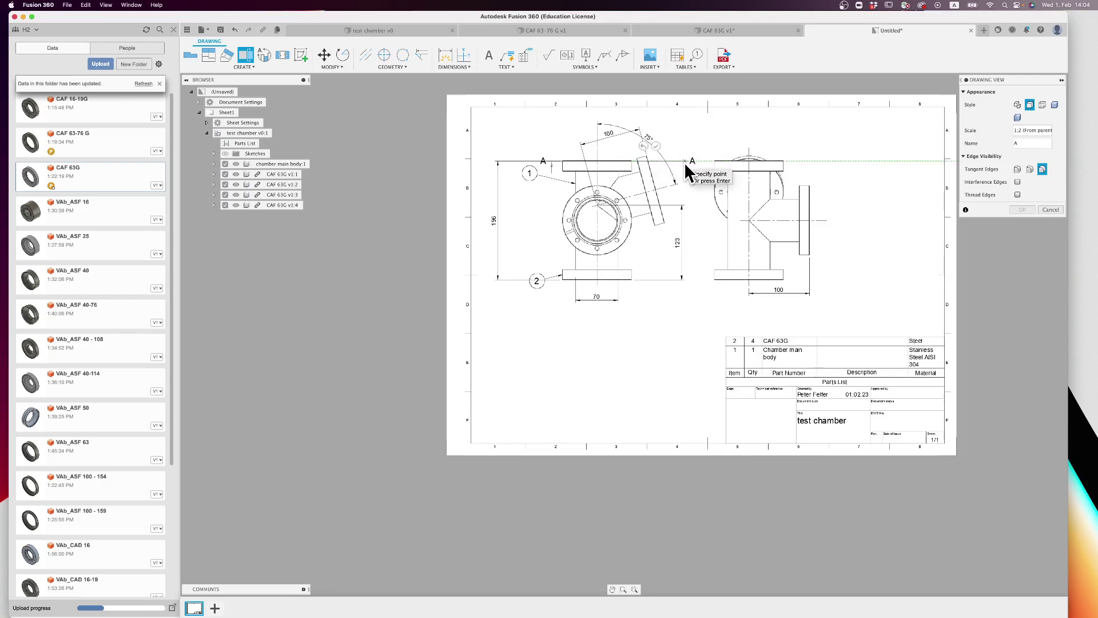
key(Return)
click(618, 379)
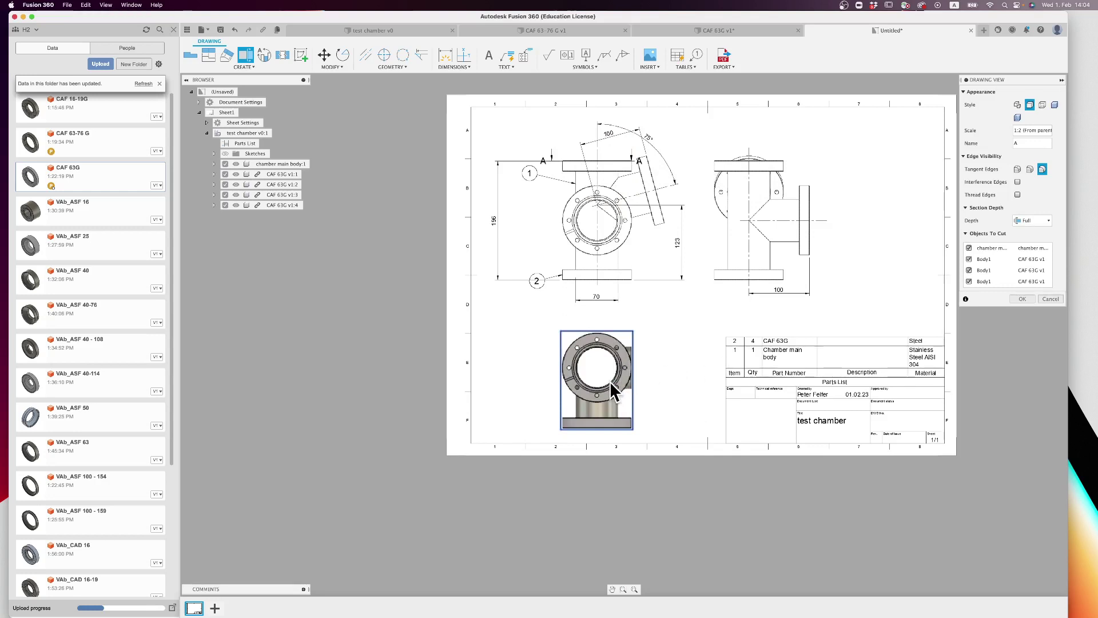
key(Return)
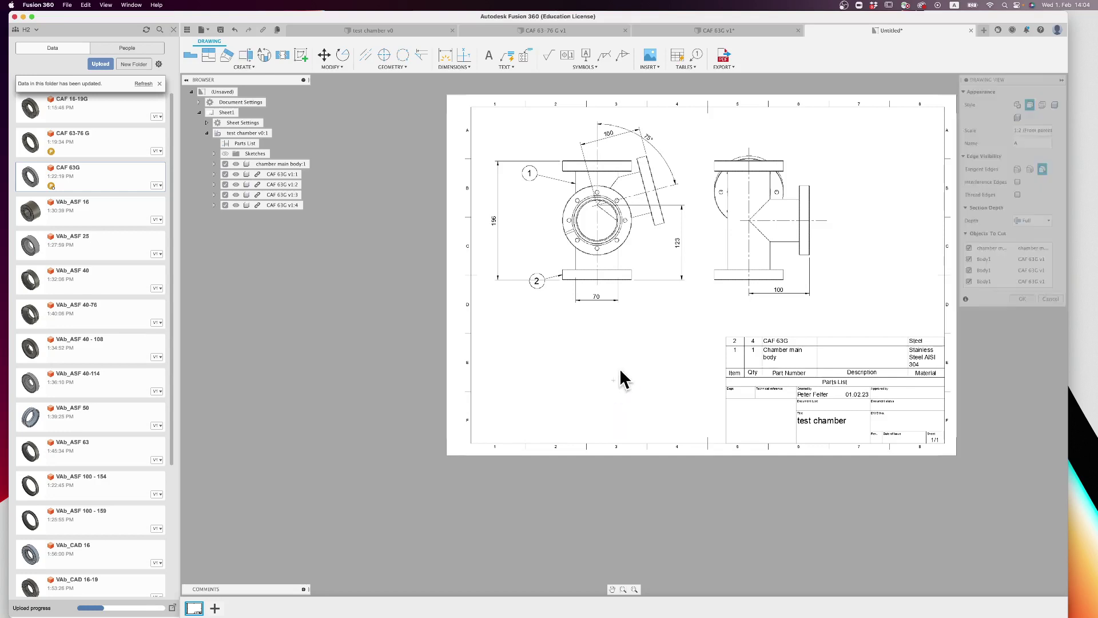
Step: Create full section view A-A of the base view along its vertical centerline, placed beside the projected view at the parent's 1:2 scale
click(246, 56)
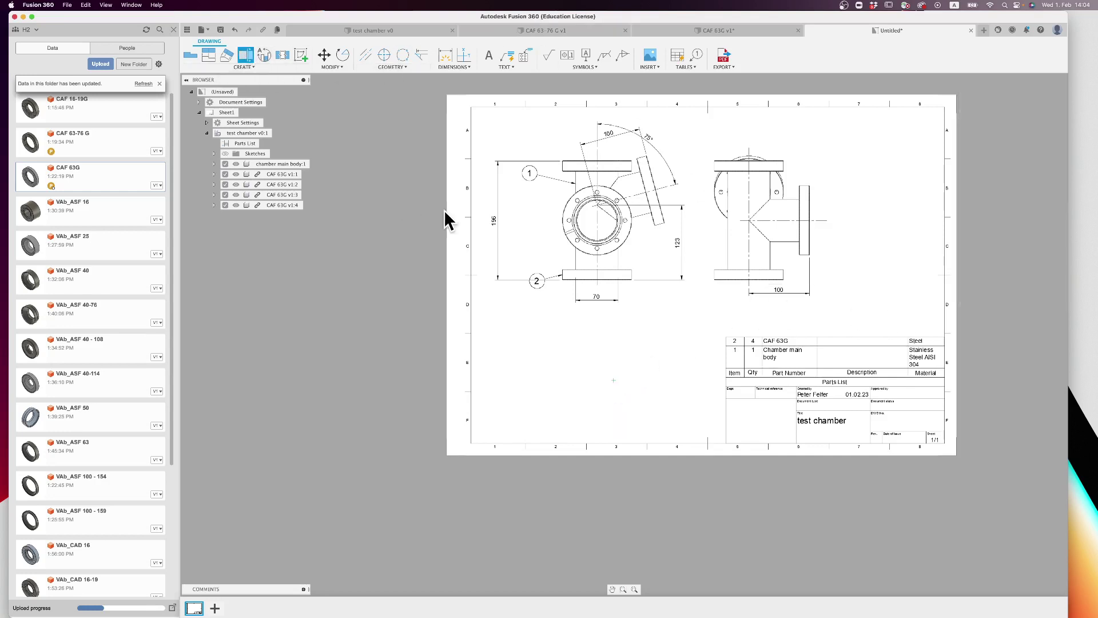
click(594, 202)
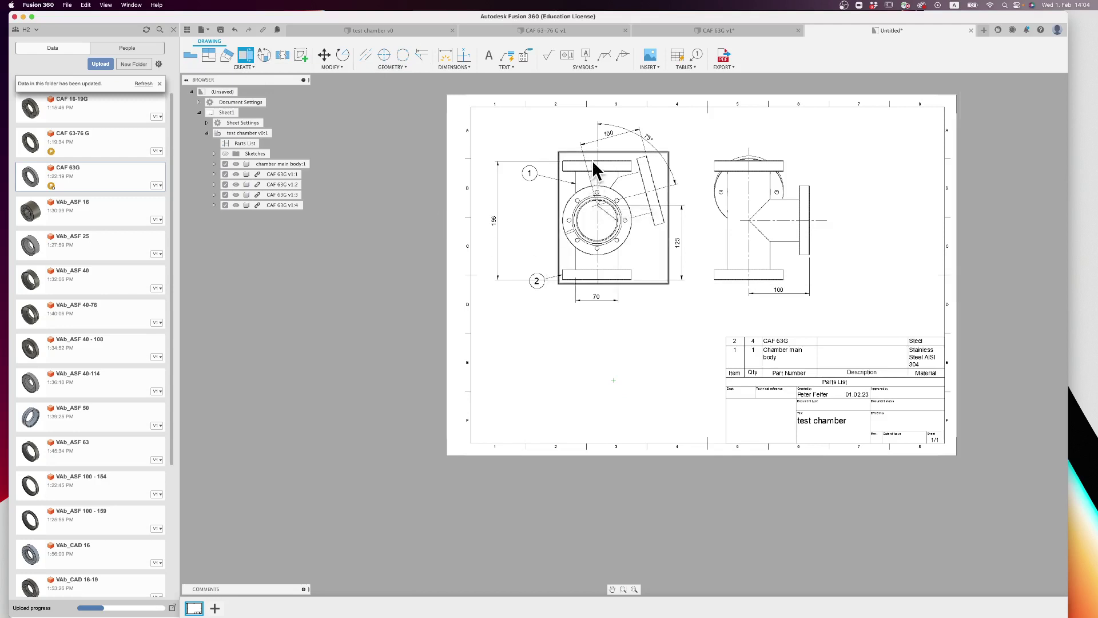
click(605, 172)
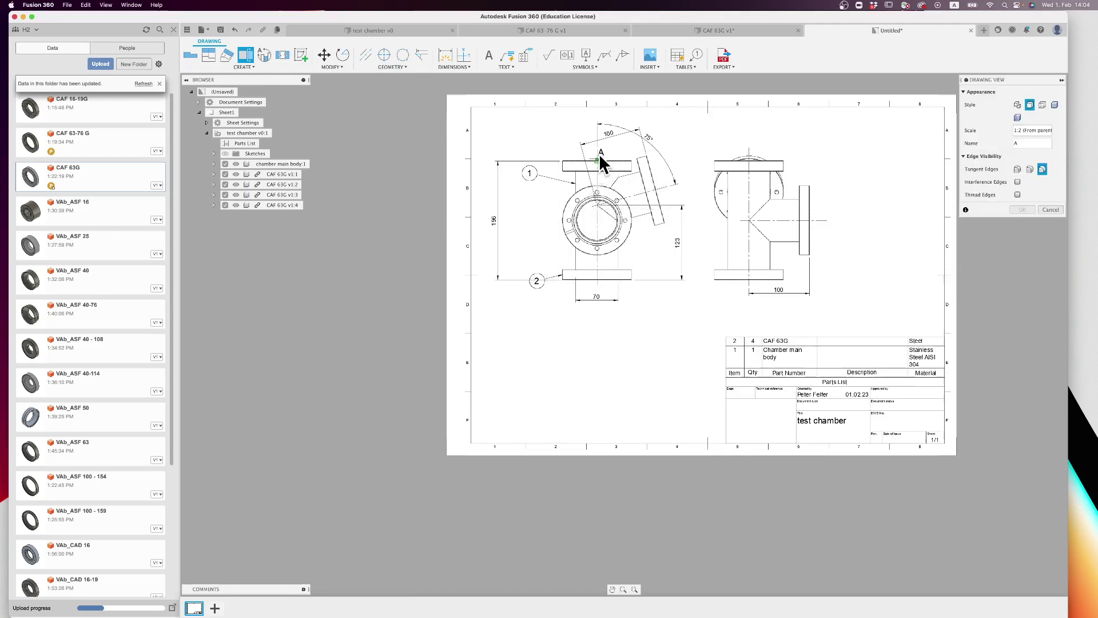
click(594, 150)
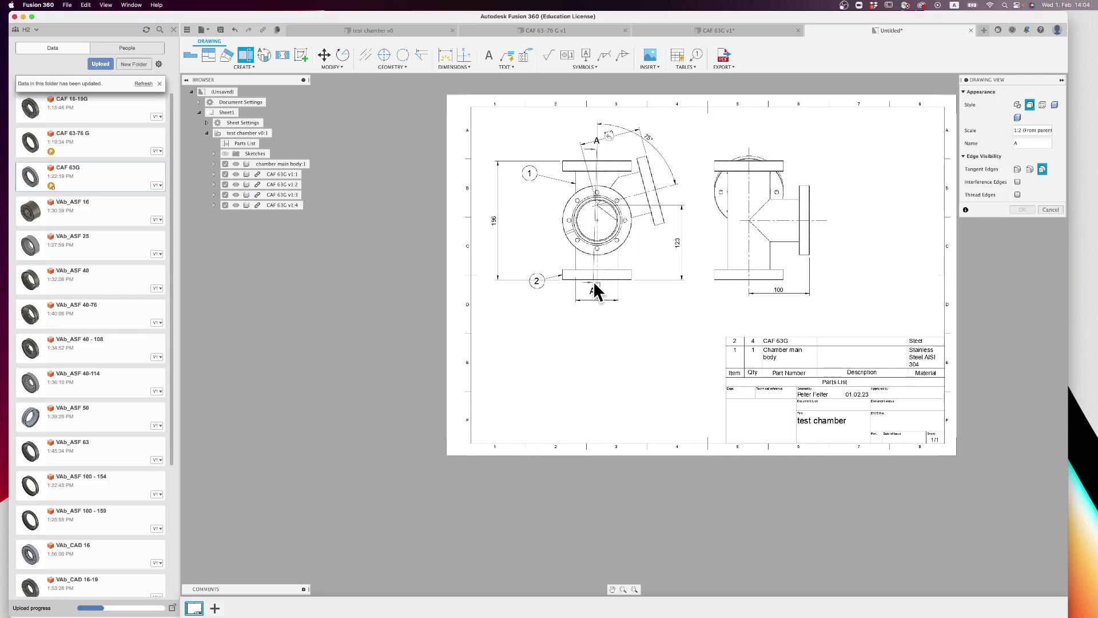
click(595, 284)
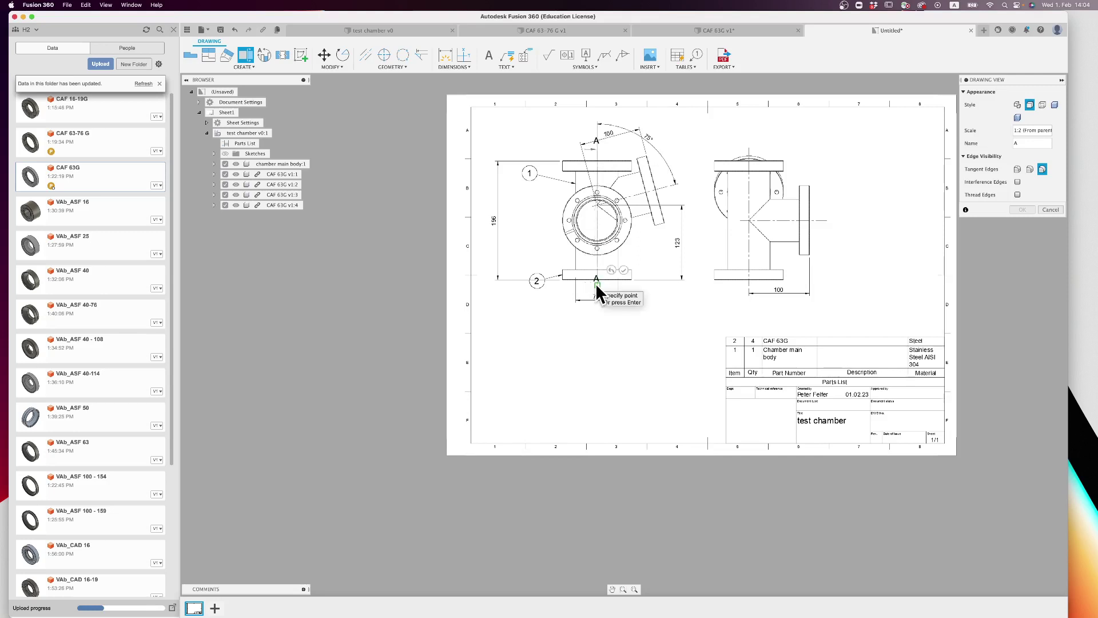
key(Return)
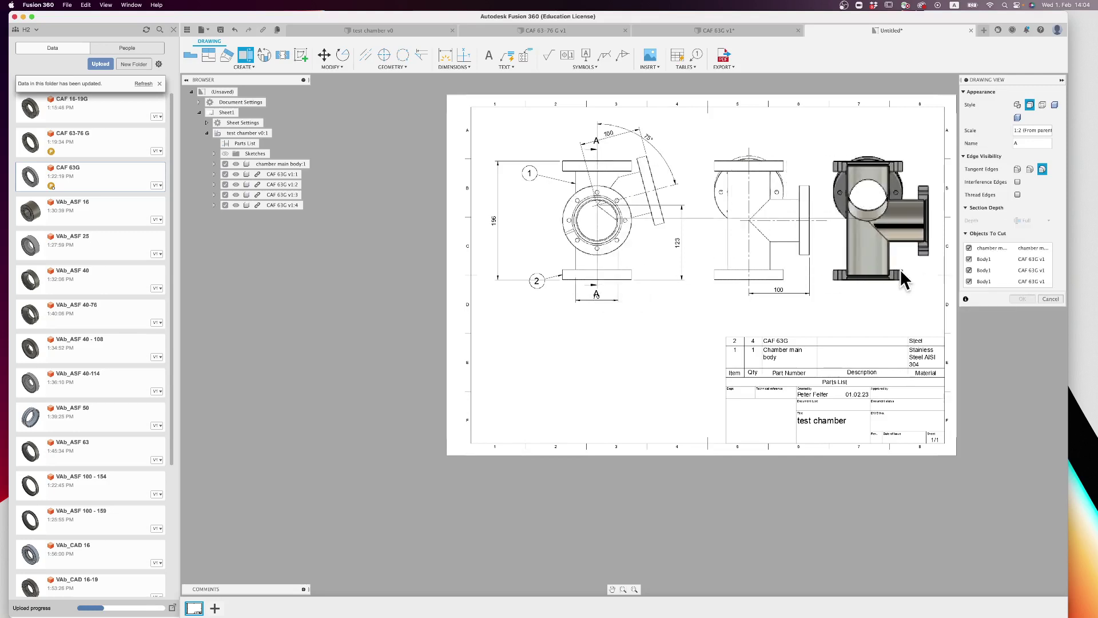
click(868, 264)
key(Return)
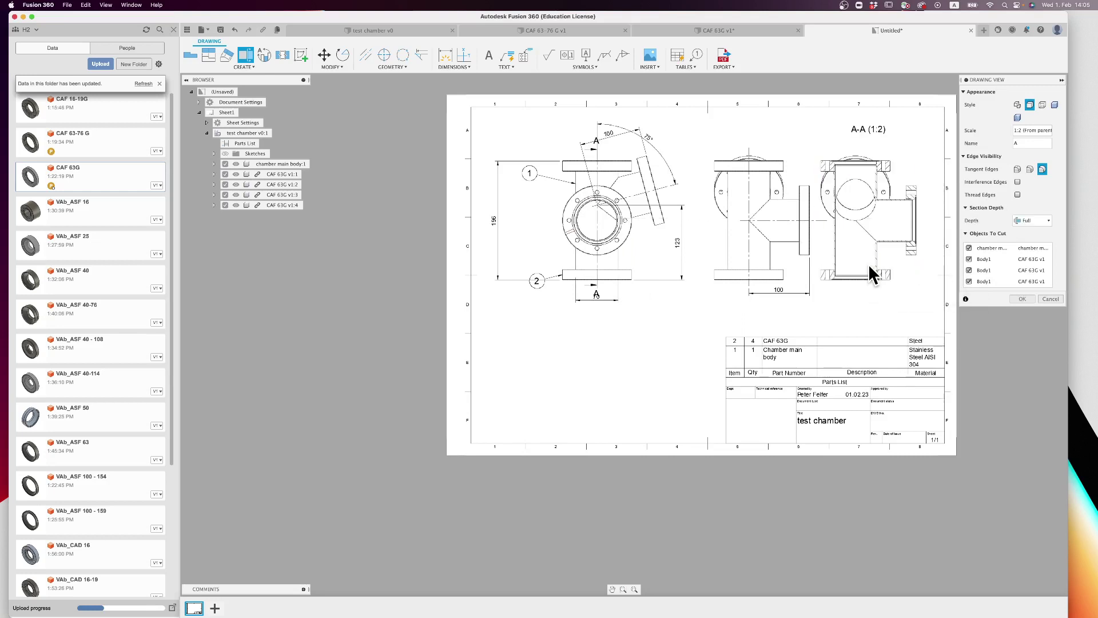
Step: Dimension the vertical tube's inner width in section view A-A, placed below the lower flange
scroll(868, 263, up, 5)
key(d)
click(818, 135)
click(878, 154)
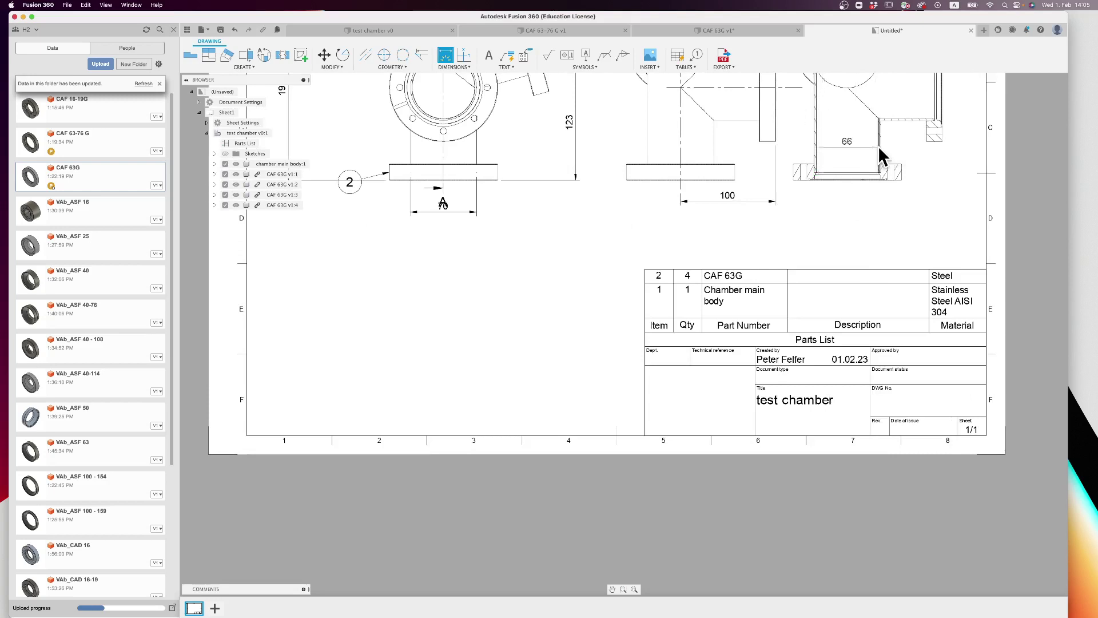
click(860, 203)
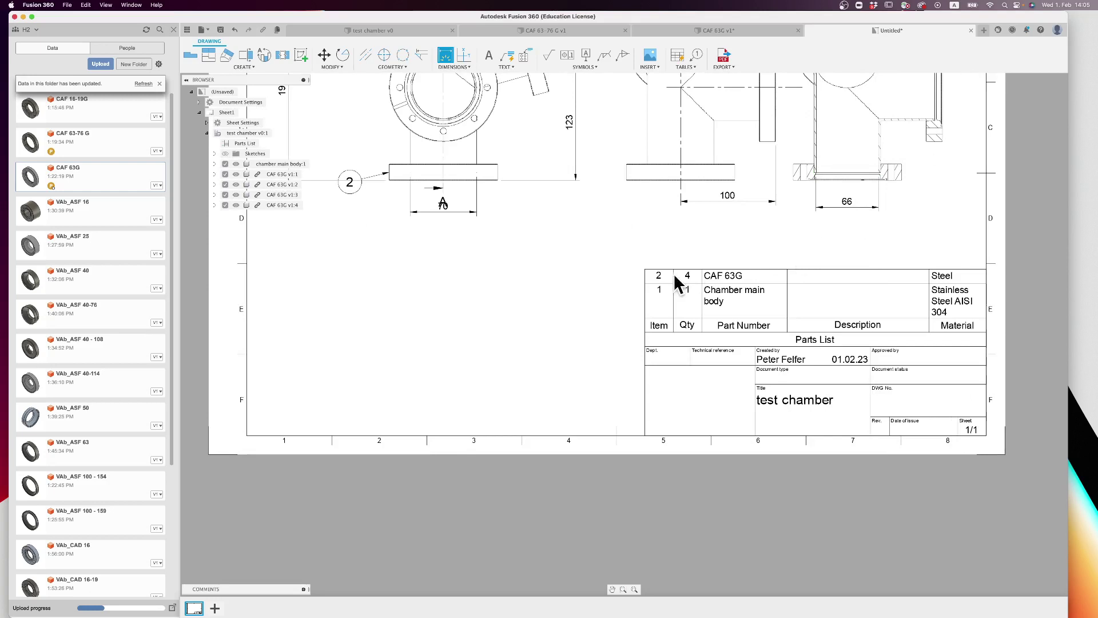
key(Escape)
Step: Add a symmetrical tolerance of 0.10 degrees to the inclined tube's angle dimension
scroll(521, 294, down, 5)
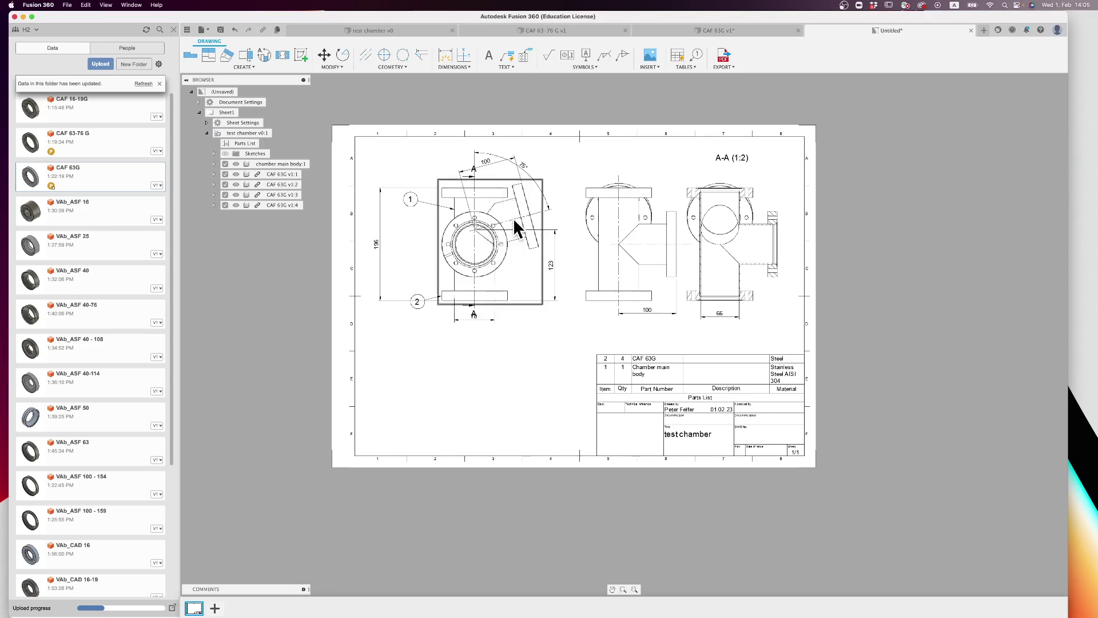
double_click(523, 163)
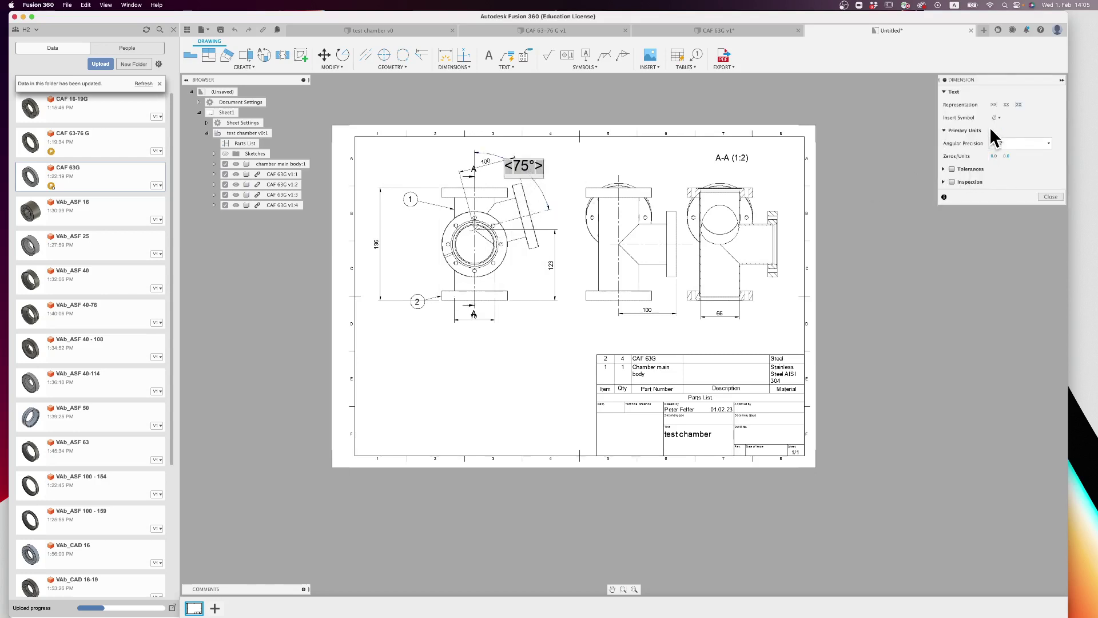
click(952, 170)
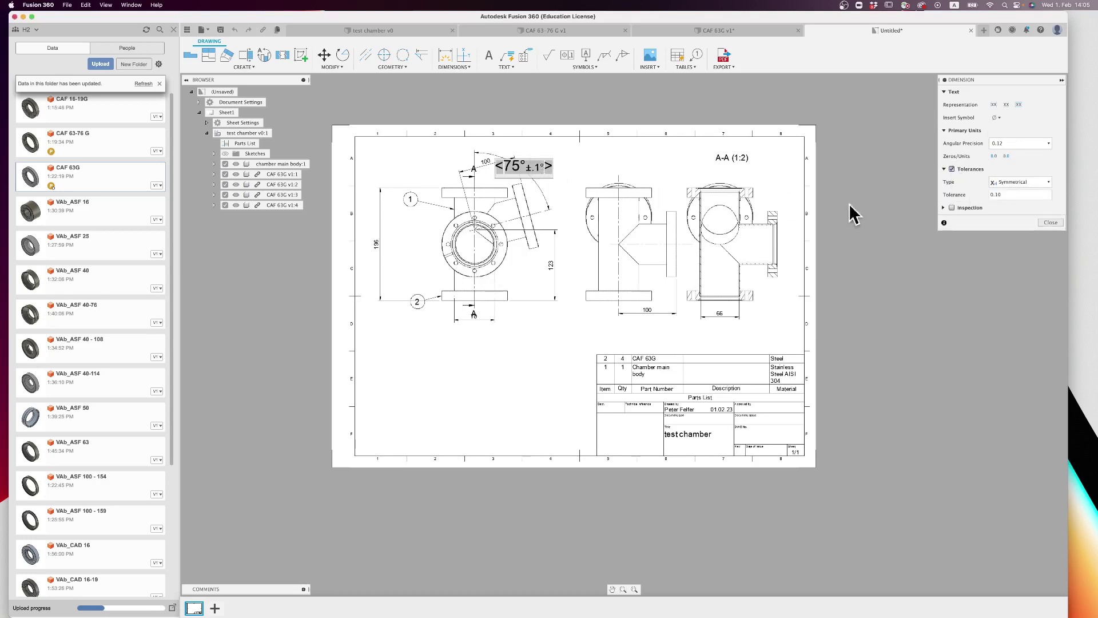
click(1045, 224)
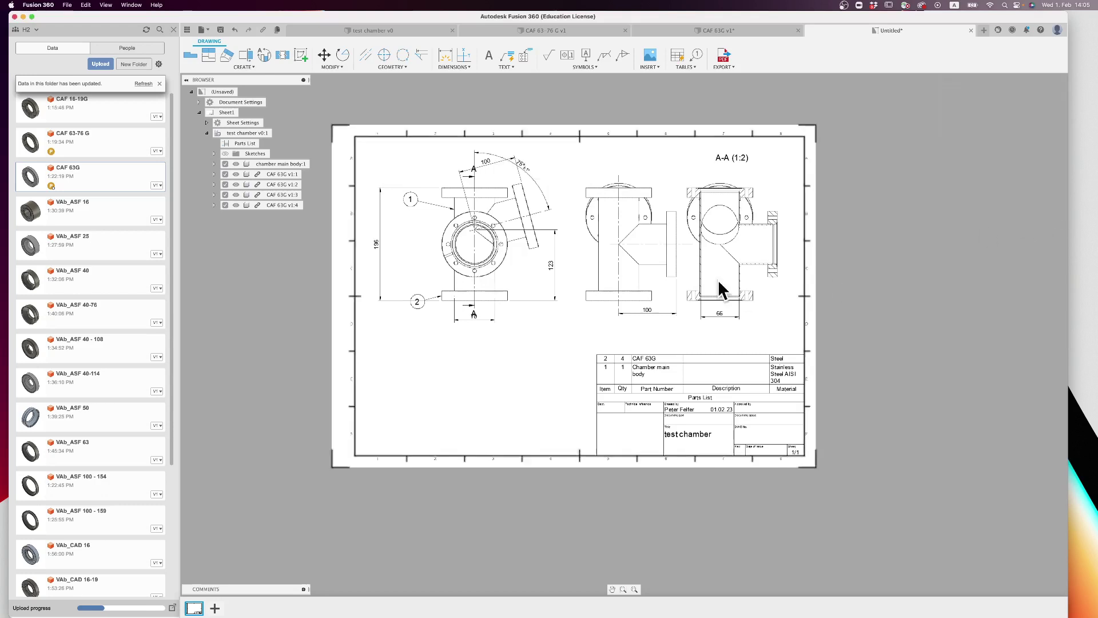
Step: Add a symmetrical tolerance to the inclined flange's distance dimension and adjust the tolerance value
double_click(487, 163)
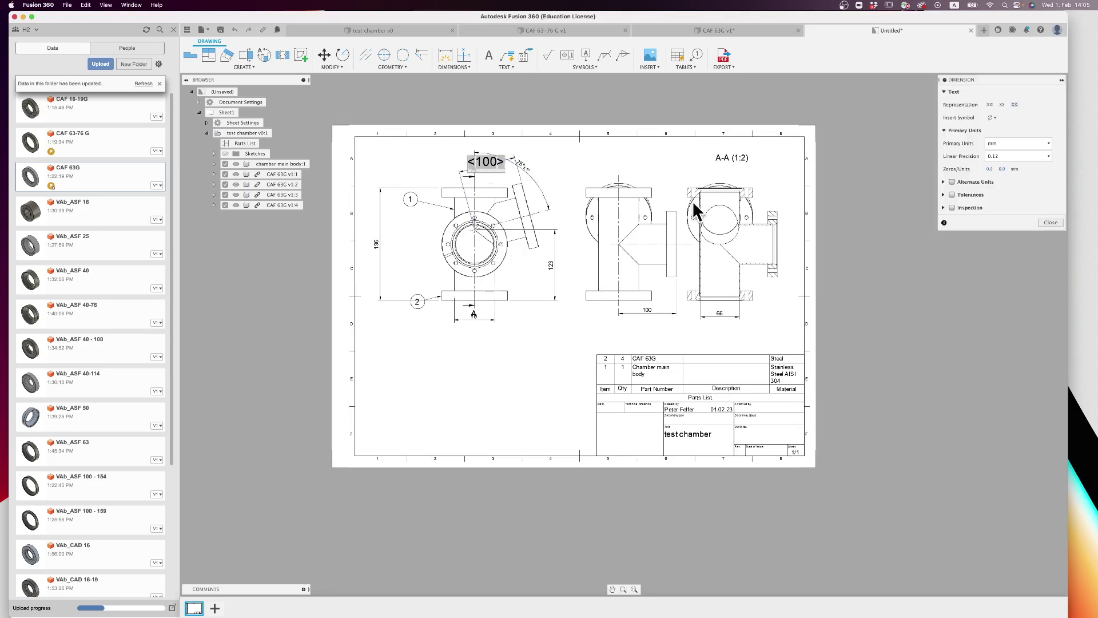
click(951, 194)
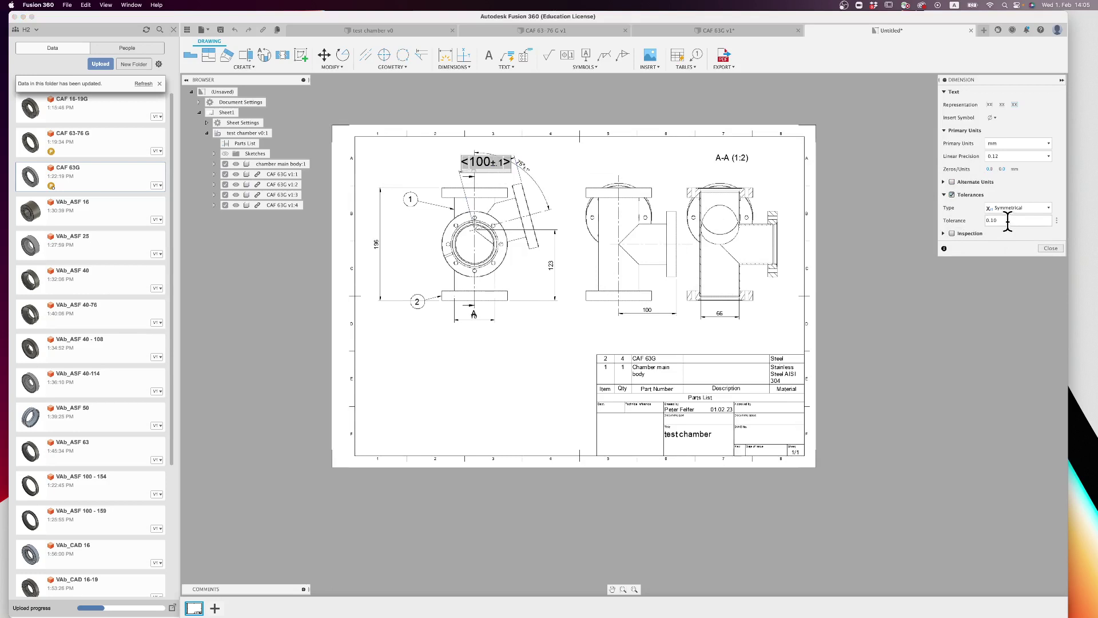
click(1007, 221)
key(BackSpace)
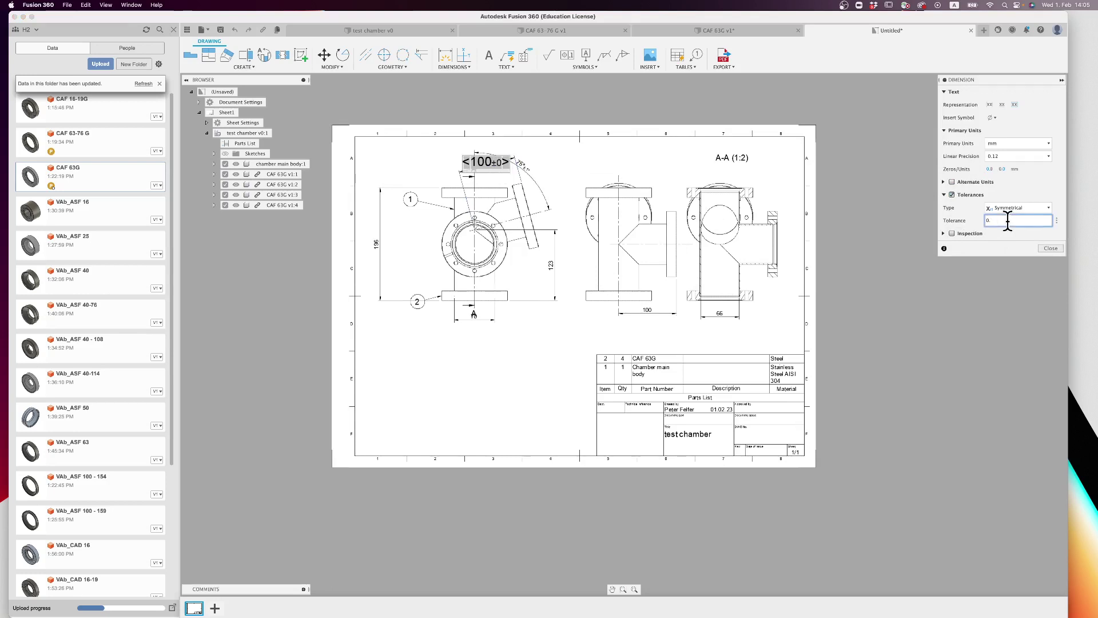
text(5)
click(1043, 247)
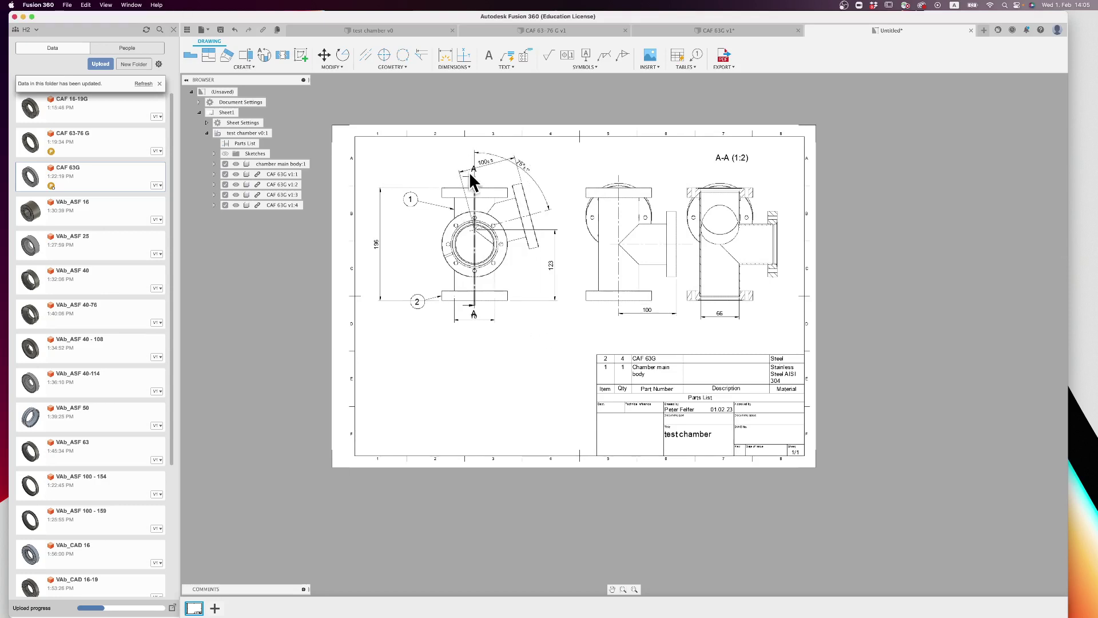
Step: Move the vertical tube's width dimension clear of the lower section label and extend the section line's upper end above the inclined flange's dimensions
click(492, 331)
key(Escape)
drag(474, 176, 475, 152)
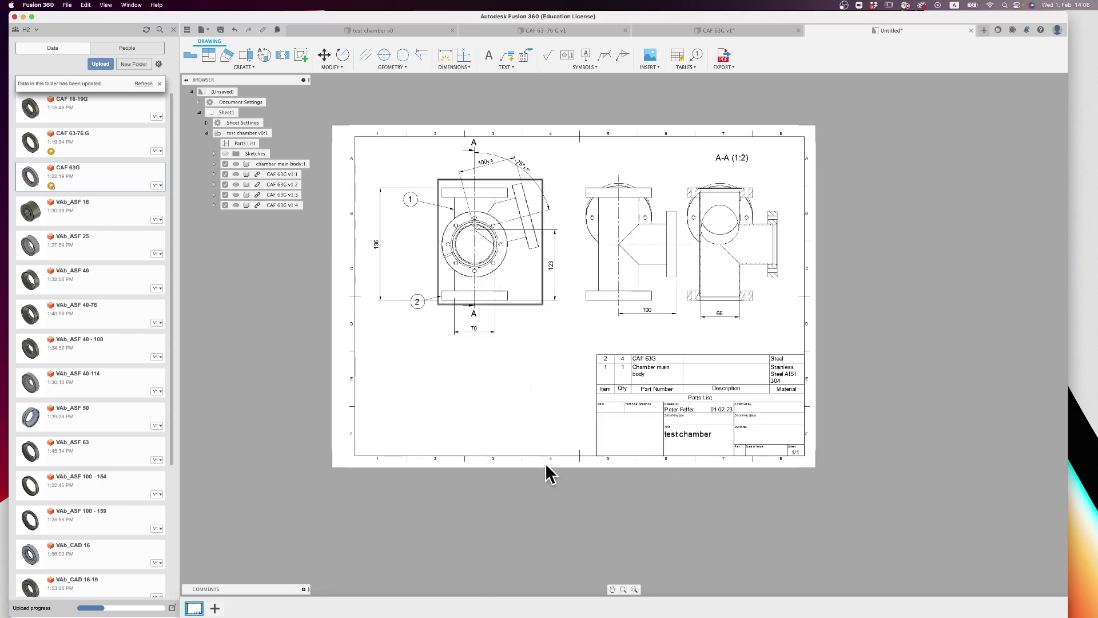
Step: View the test chamber's 3D model and return to the unsaved drawing
scroll(627, 398, down, 1)
scroll(465, 172, up, 1)
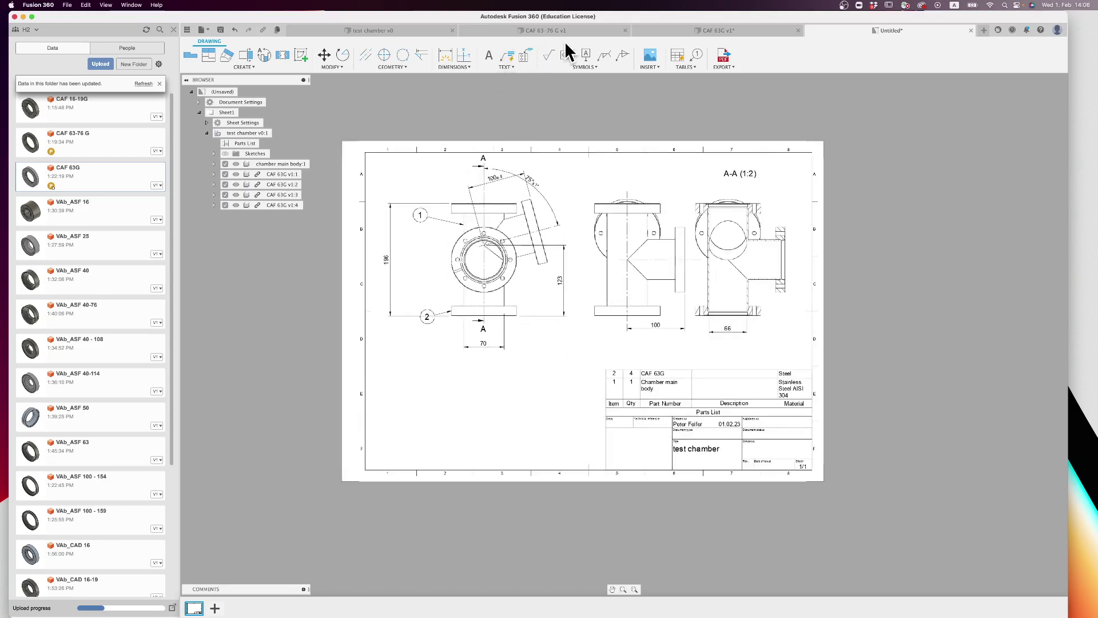
click(410, 27)
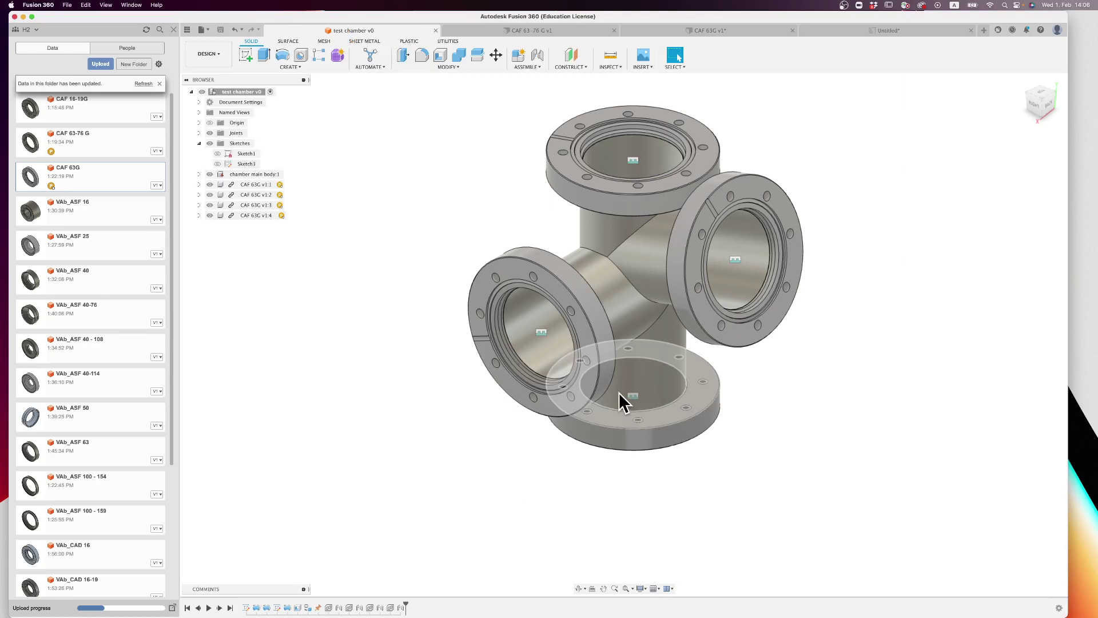
click(856, 32)
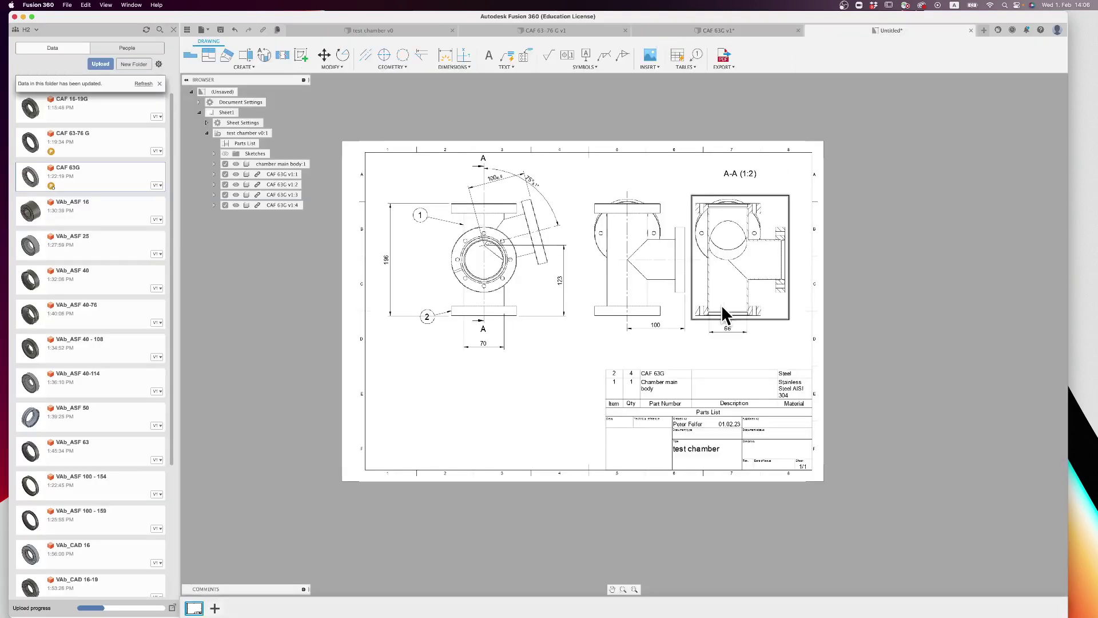